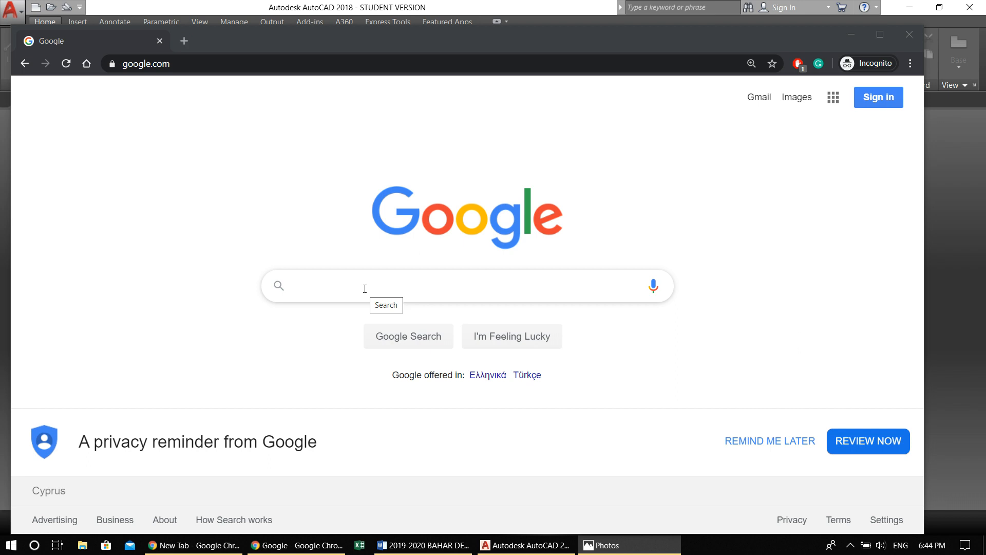
Search Google for "autodesk student license"
{"action": "left_click", "coordinate": [364, 288]}
{"action": "type", "text": "Au"}
{"action": "key", "text": "BackSpace"}
{"action": "type", "text": "todesk "}
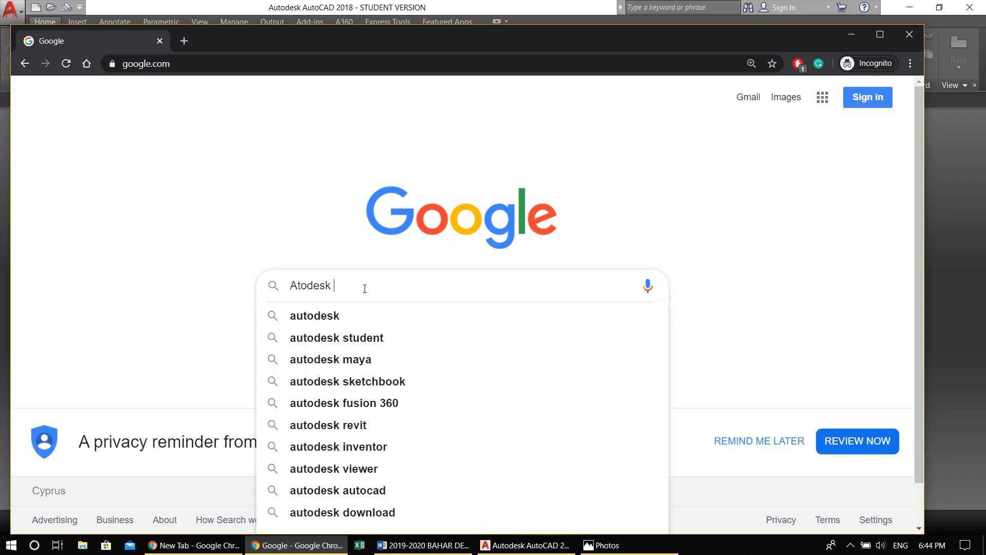
{"action": "type", "text": "student"}
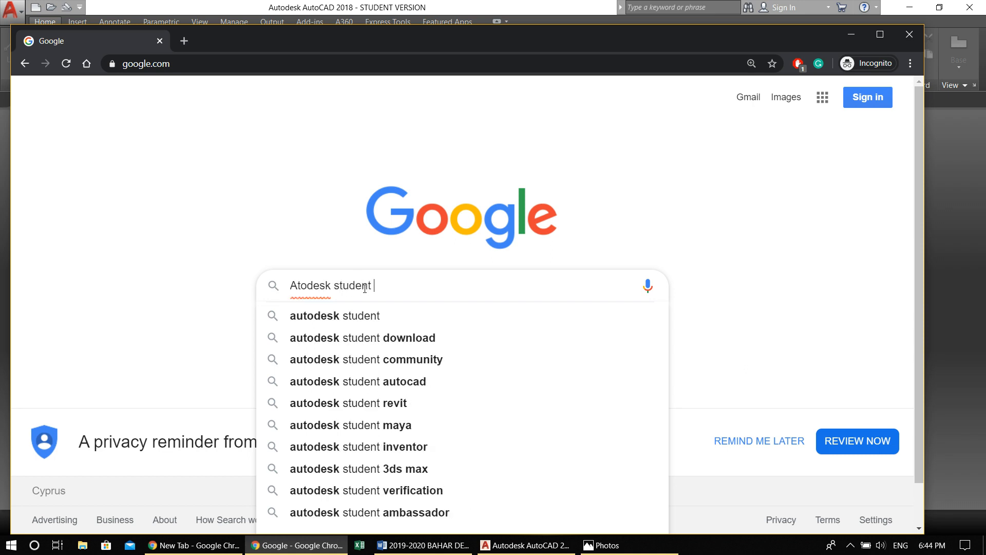
{"action": "type", "text": " lin"}
{"action": "key", "text": "BackSpace"}
{"action": "type", "text": "c"}
{"action": "key", "text": "Down"}
{"action": "key", "text": "Return"}
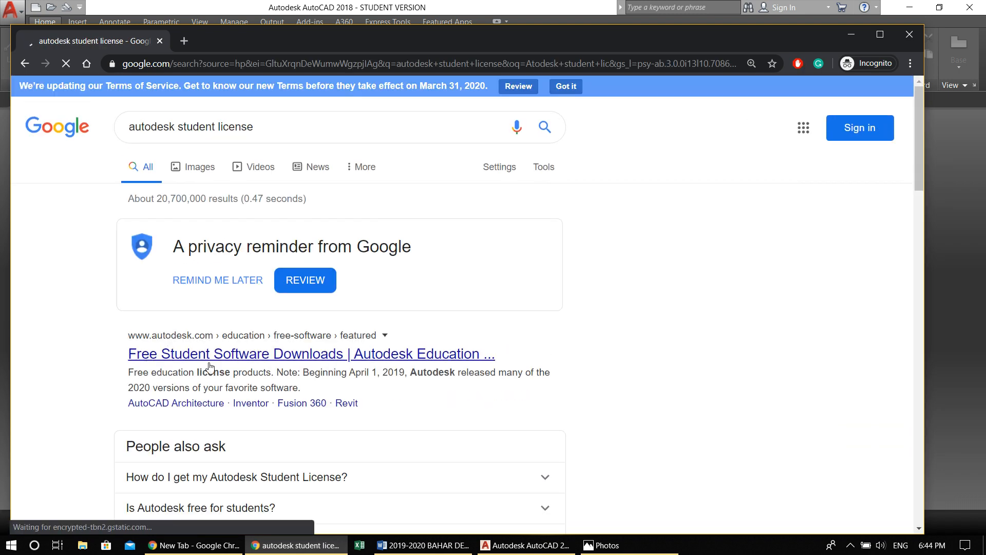
Look through Autodesk's Fusion 360 individual education license page and its account creation option, and minimise the browser to return to AutoCAD
{"action": "left_click", "coordinate": [303, 359]}
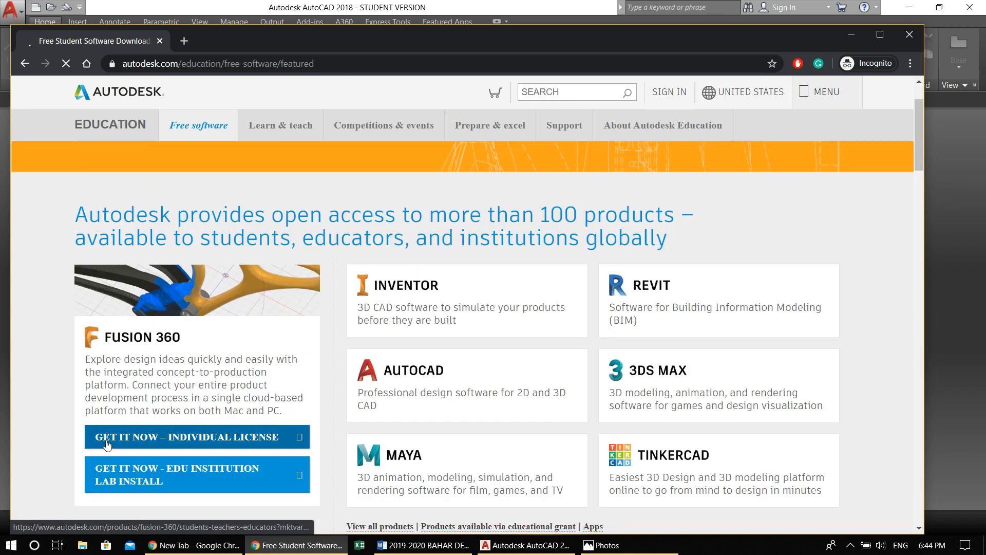
{"action": "left_click", "coordinate": [225, 439]}
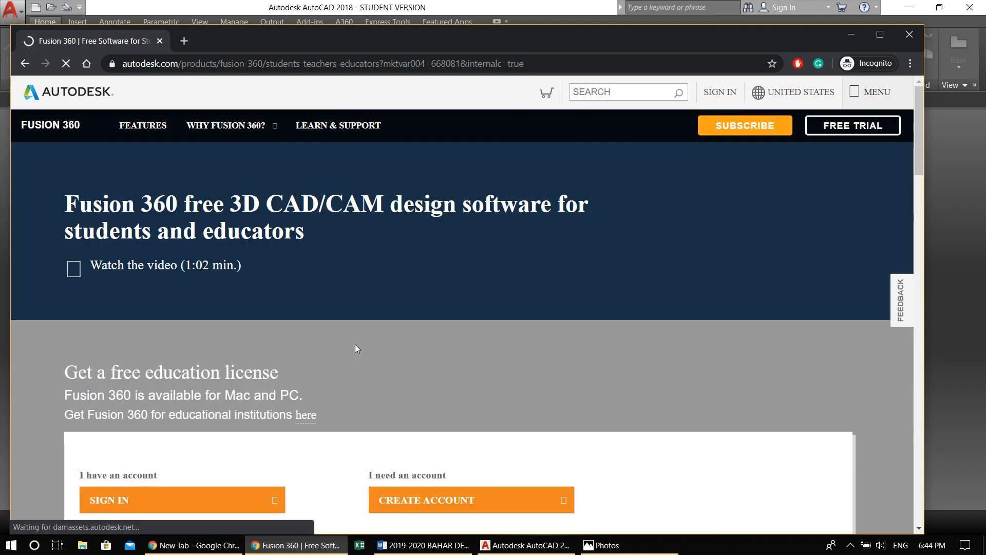
{"action": "scroll", "coordinate": [355, 344], "scroll_direction": "down", "scroll_amount": 3}
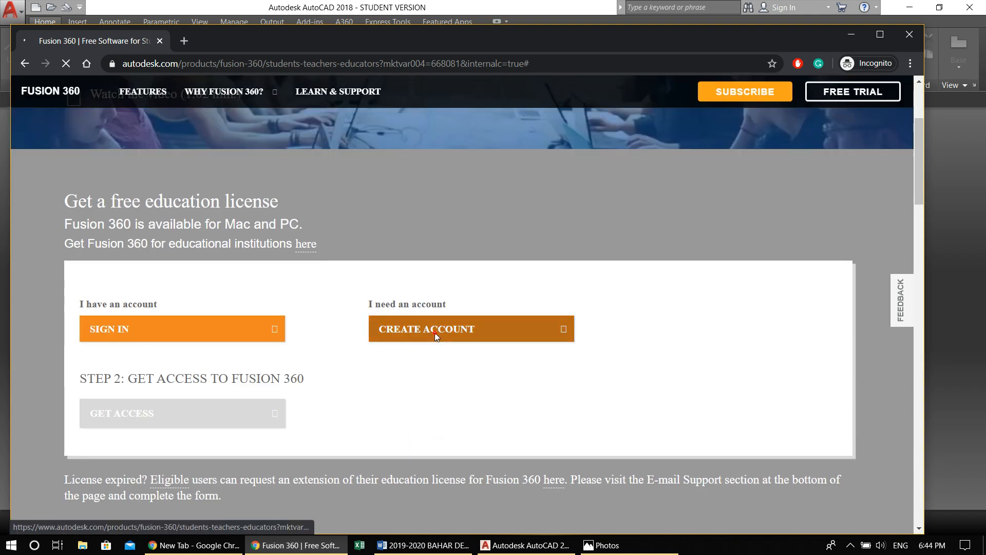
{"action": "left_click", "coordinate": [436, 328]}
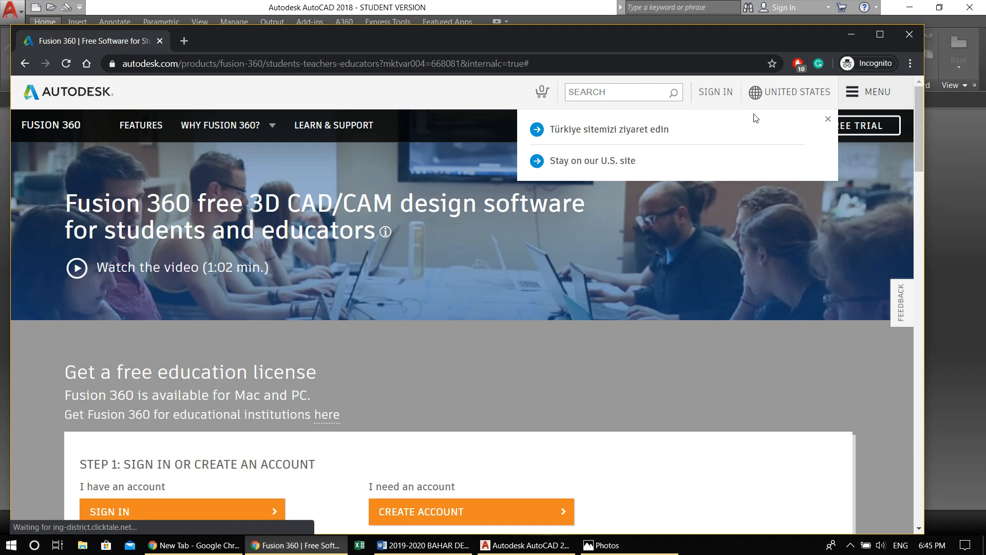
{"action": "scroll", "coordinate": [613, 249], "scroll_direction": "down", "scroll_amount": 5}
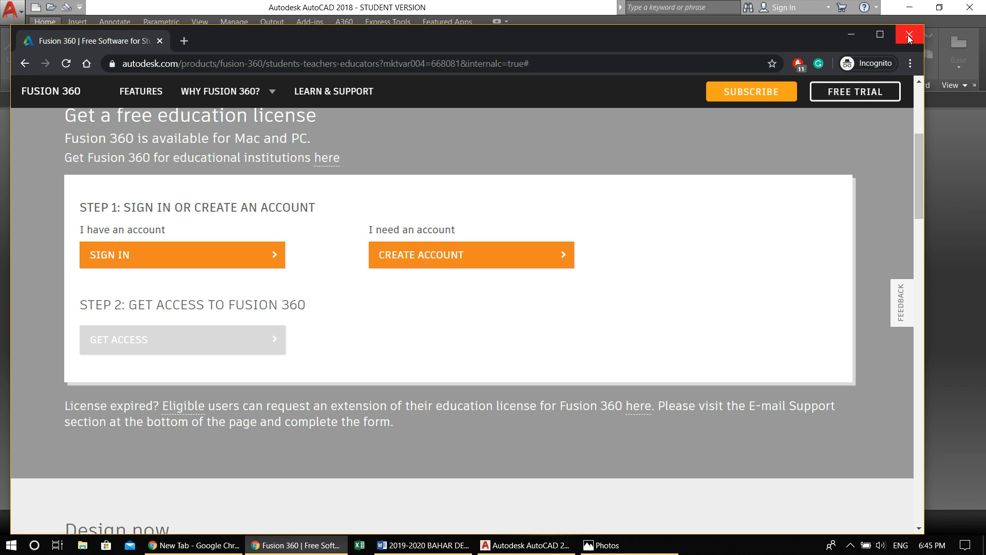
{"action": "left_click_drag", "start_coordinate": [868, 35], "coordinate": [842, 50]}
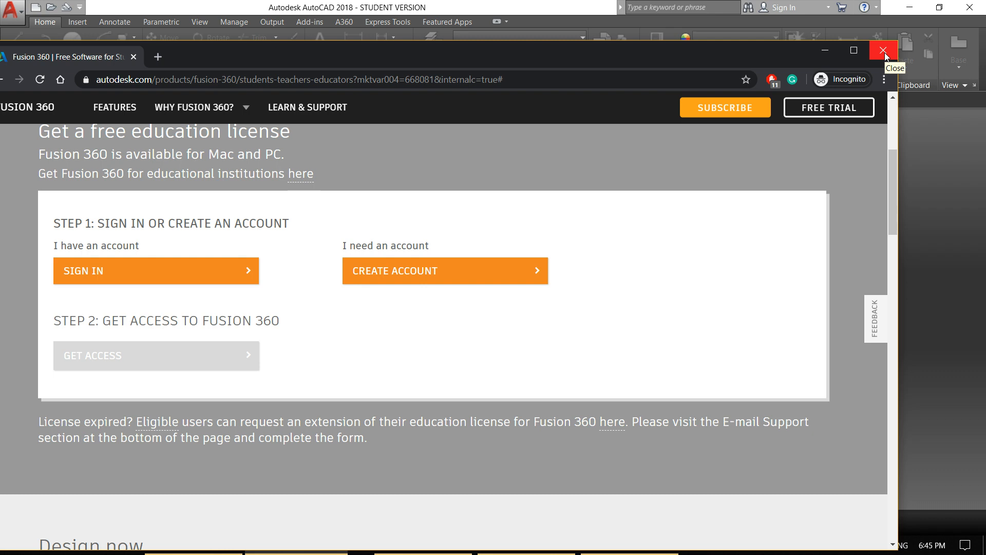
{"action": "left_click", "coordinate": [825, 50]}
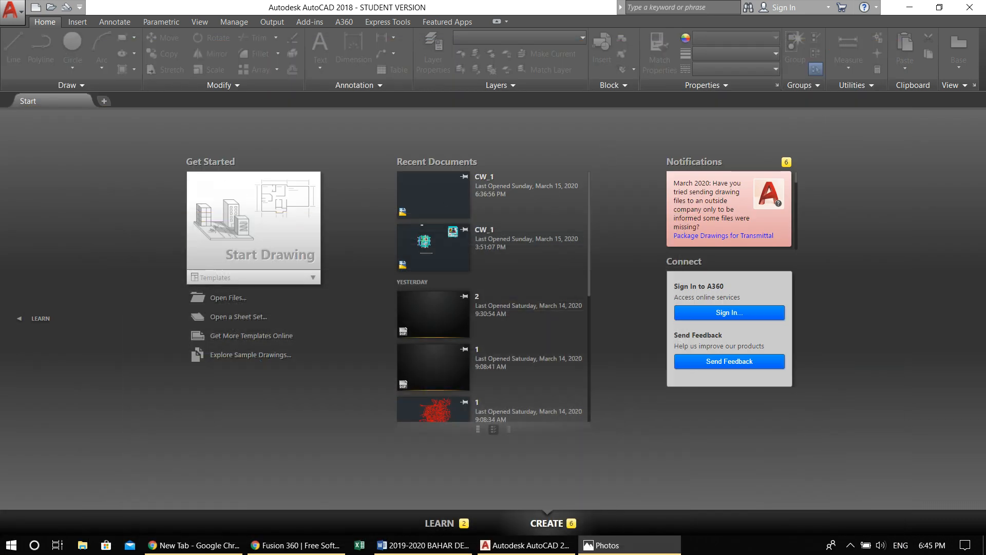
Create a new drawing from the acad.dwt template and widen the command line window
{"action": "left_click", "coordinate": [10, 10]}
{"action": "left_click", "coordinate": [32, 79]}
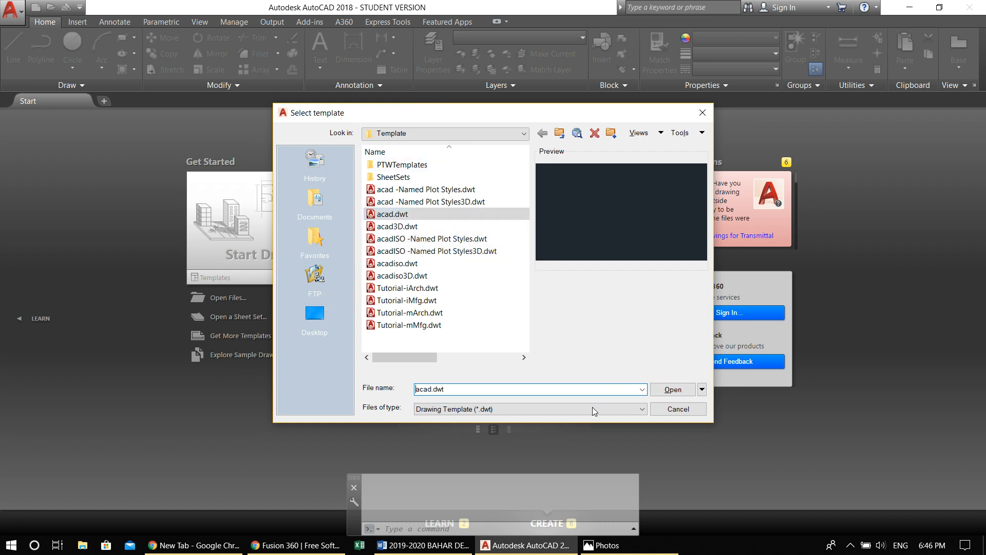
{"action": "left_click", "coordinate": [679, 395]}
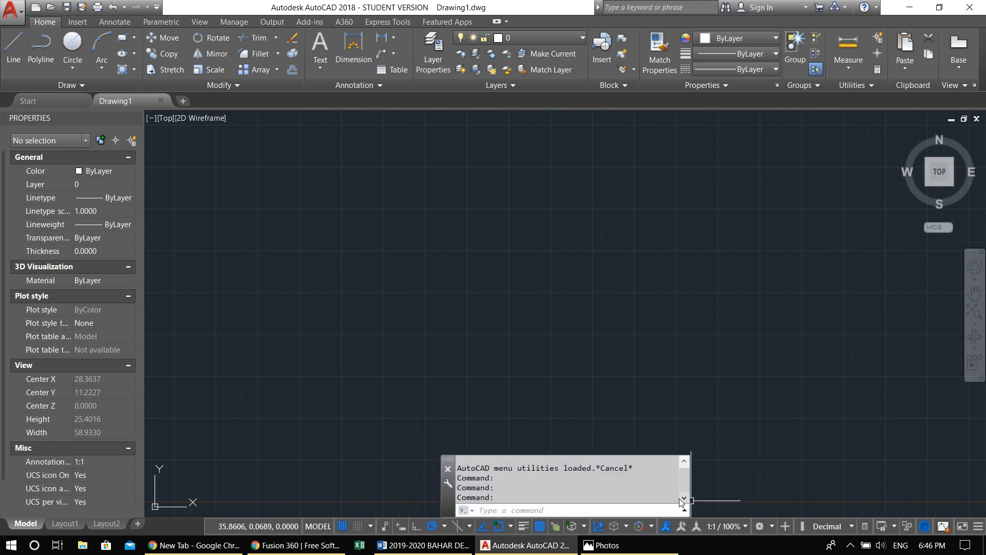
{"action": "left_click_drag", "start_coordinate": [691, 499], "coordinate": [820, 500]}
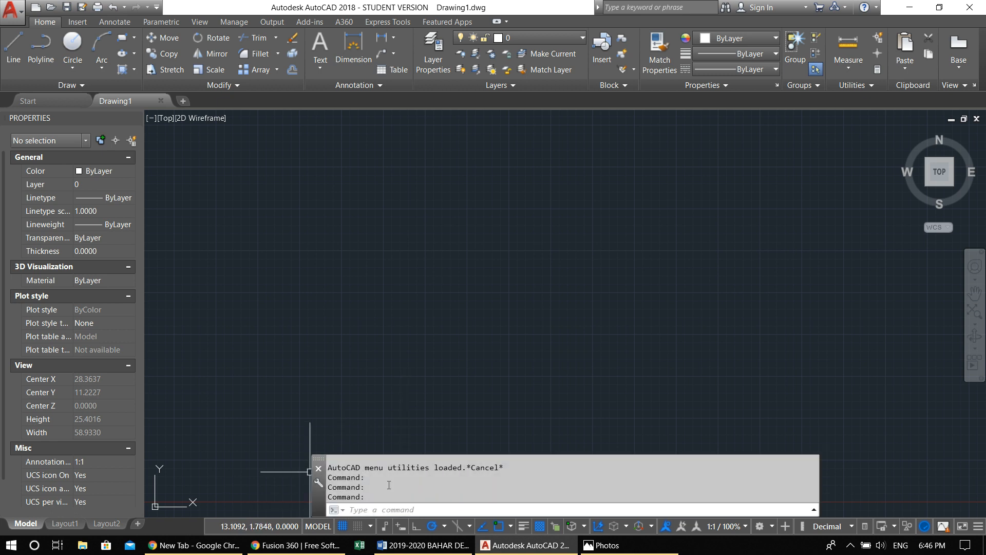
Try the clean screen mode and restore the interface, and call up and dismiss the command line's closing prompt
{"action": "key", "text": "ctrl+0"}
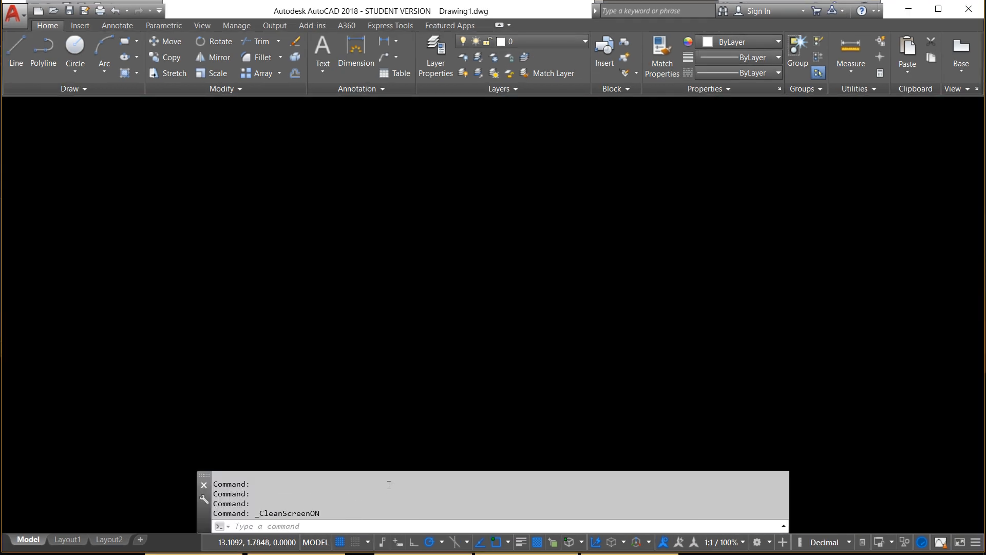
{"action": "key", "text": "ctrl+0"}
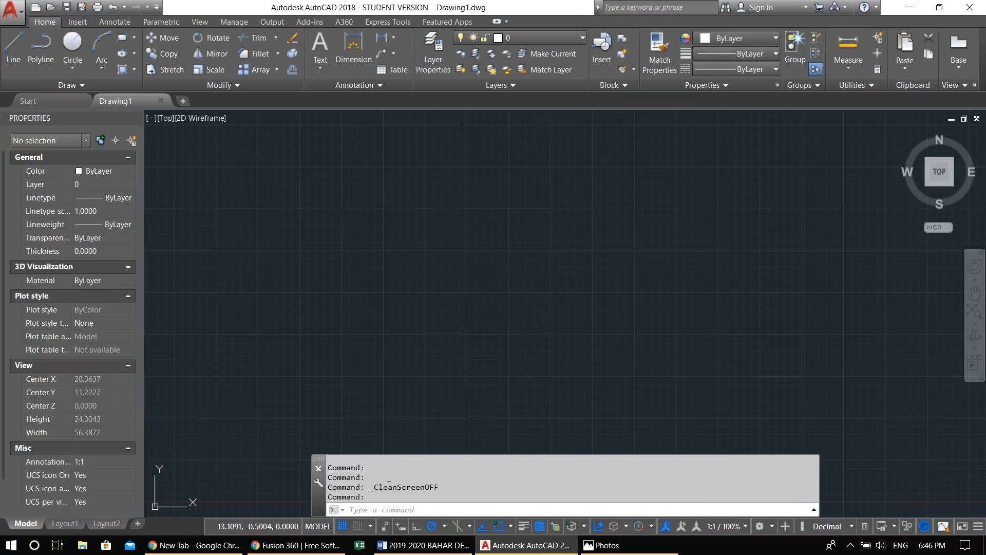
{"action": "key", "text": "ctrl+9"}
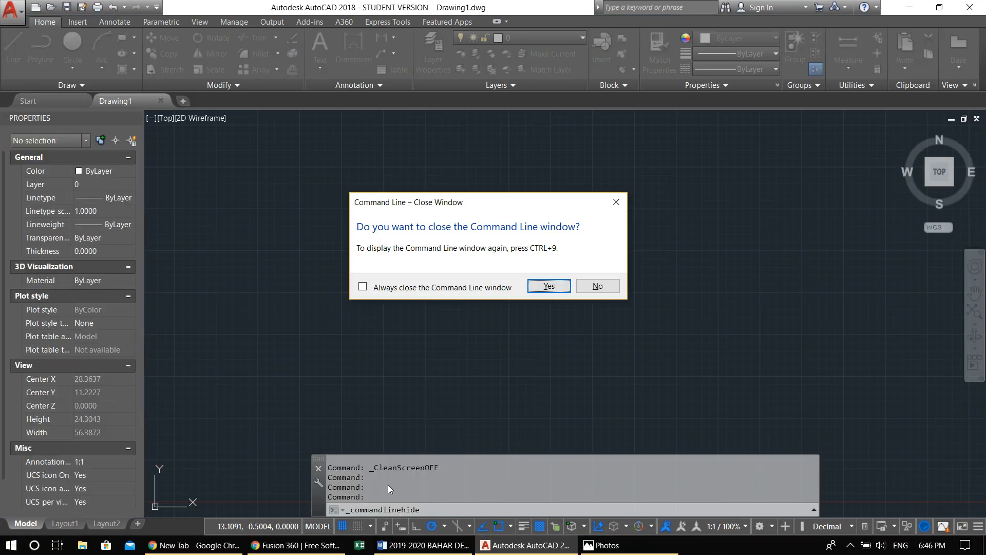
{"action": "key", "text": "Escape"}
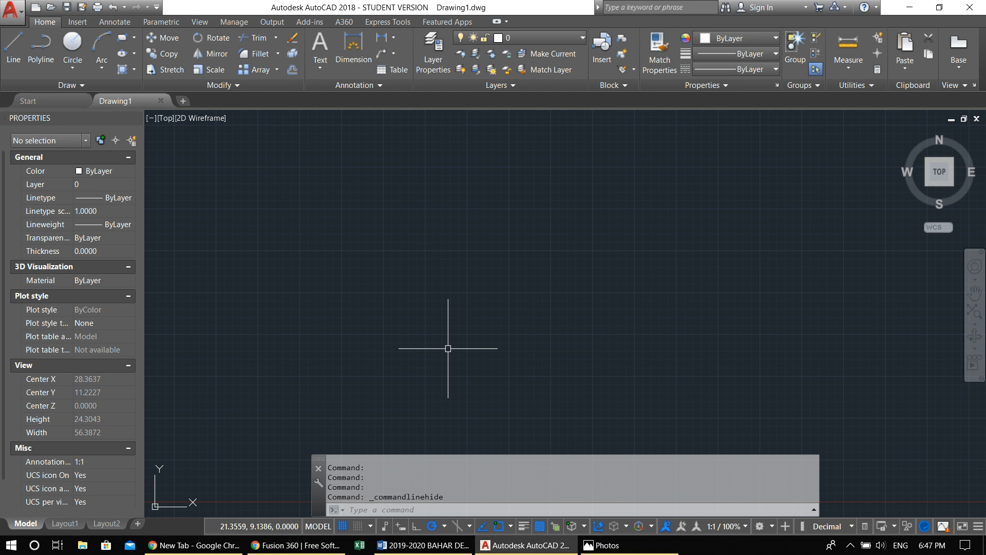
{"action": "type", "text": "units"}
{"action": "key", "text": "Return"}
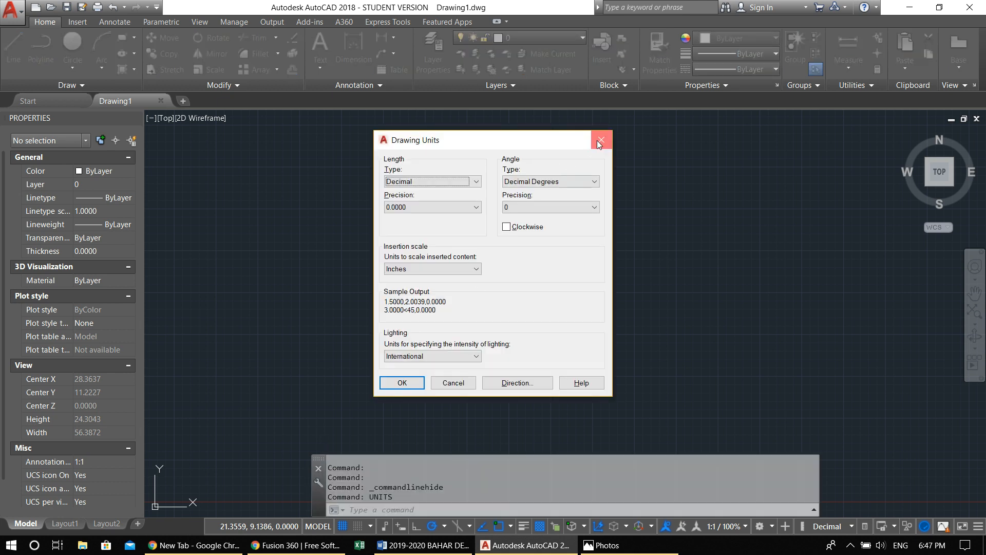
{"action": "left_click", "coordinate": [599, 142]}
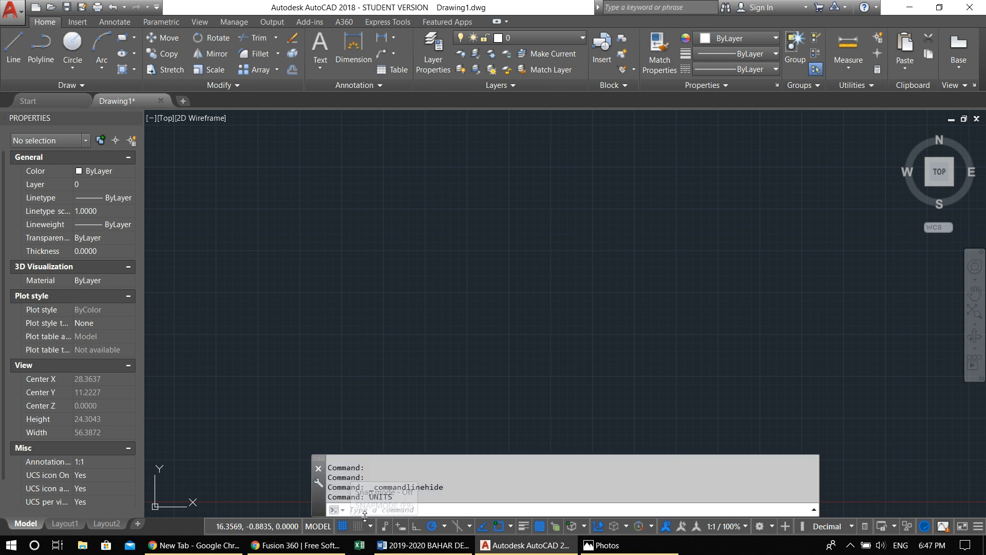
Configure the drawing units with a decimal length precision of 0.00 and centimeters as the insertion scale
{"action": "middle_click_drag", "start_coordinate": [343, 315], "coordinate": [408, 266]}
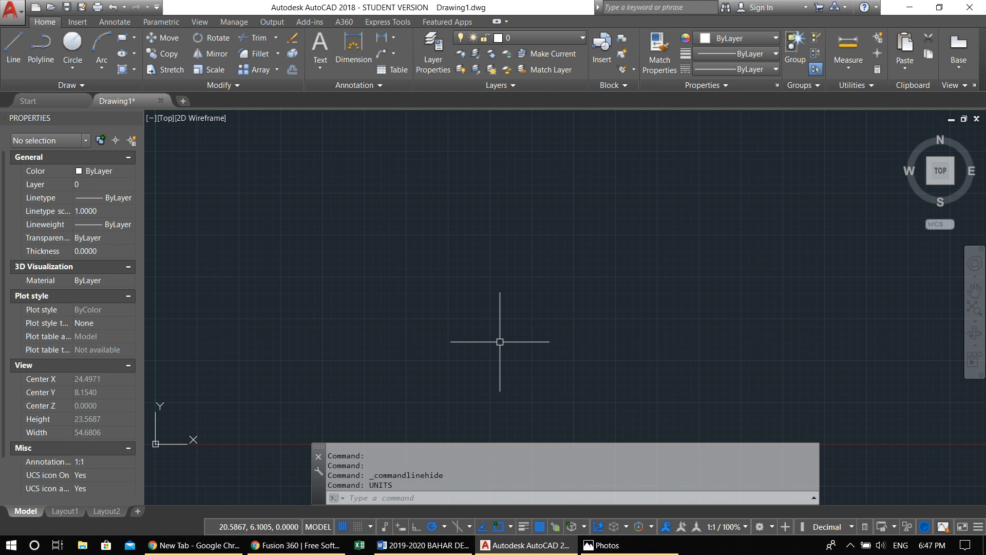
{"action": "type", "text": "UNITS"}
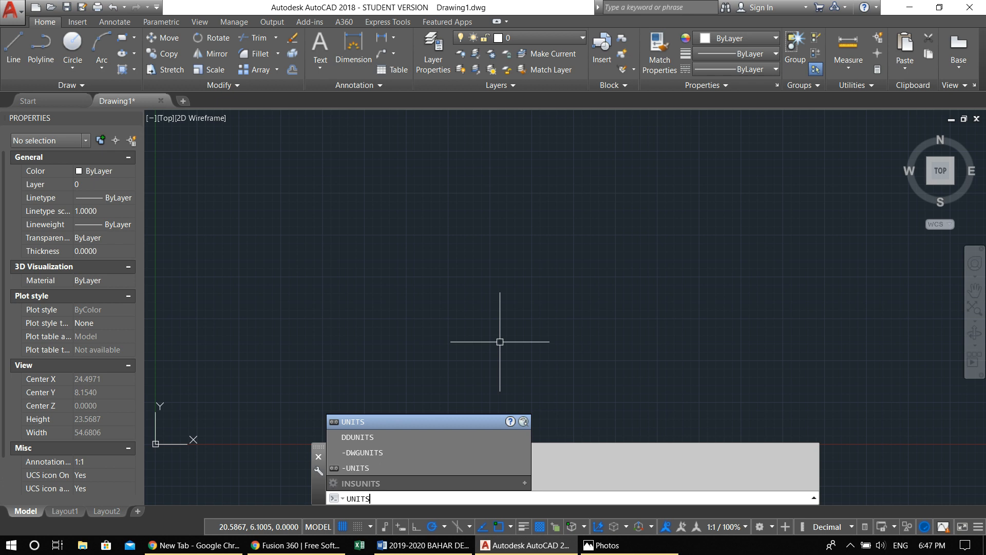
{"action": "key", "text": "Return"}
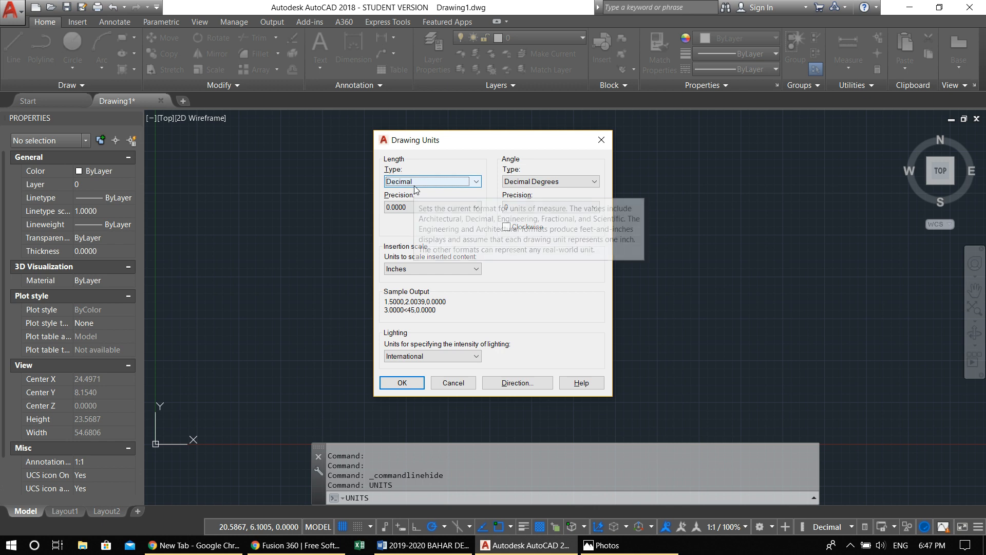
{"action": "left_click", "coordinate": [413, 207]}
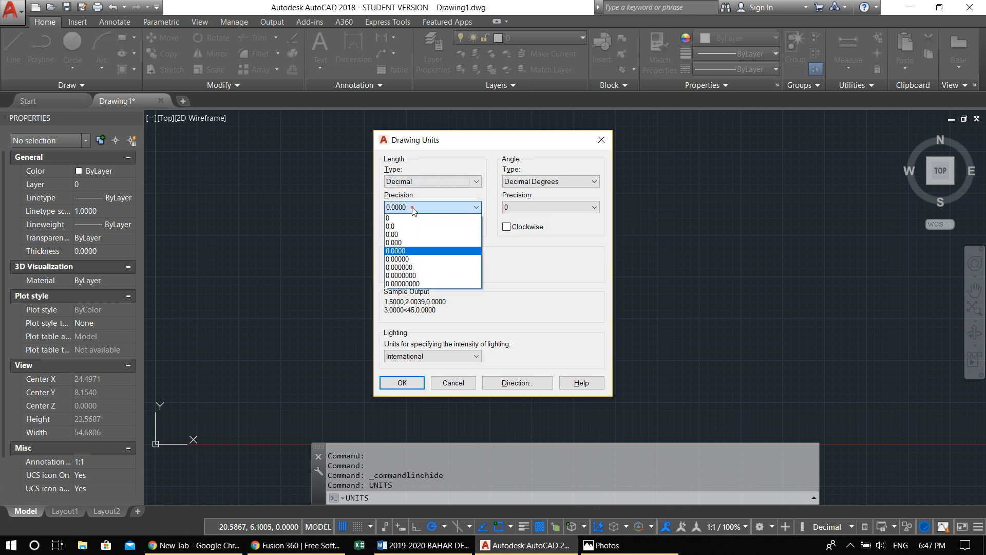
{"action": "left_click", "coordinate": [416, 235]}
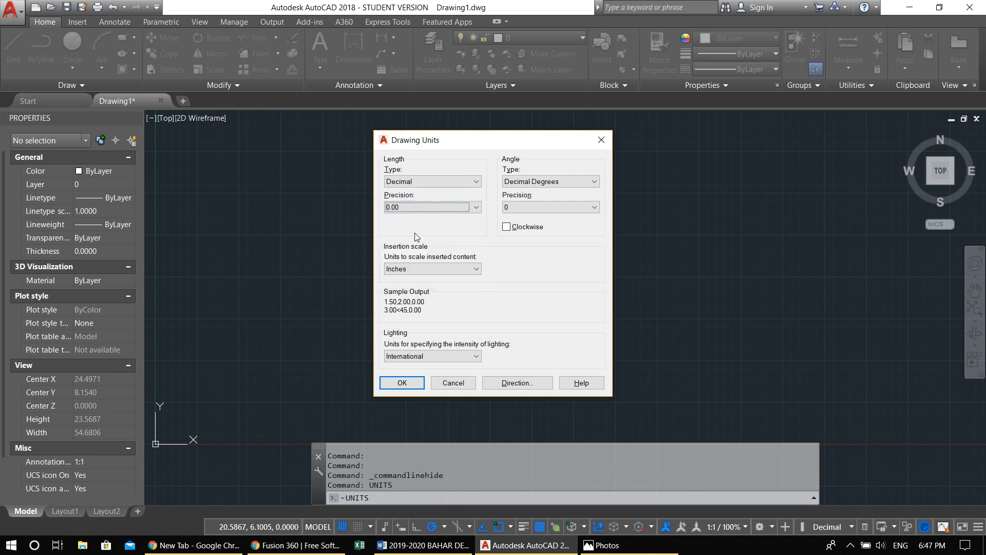
{"action": "left_click", "coordinate": [422, 268]}
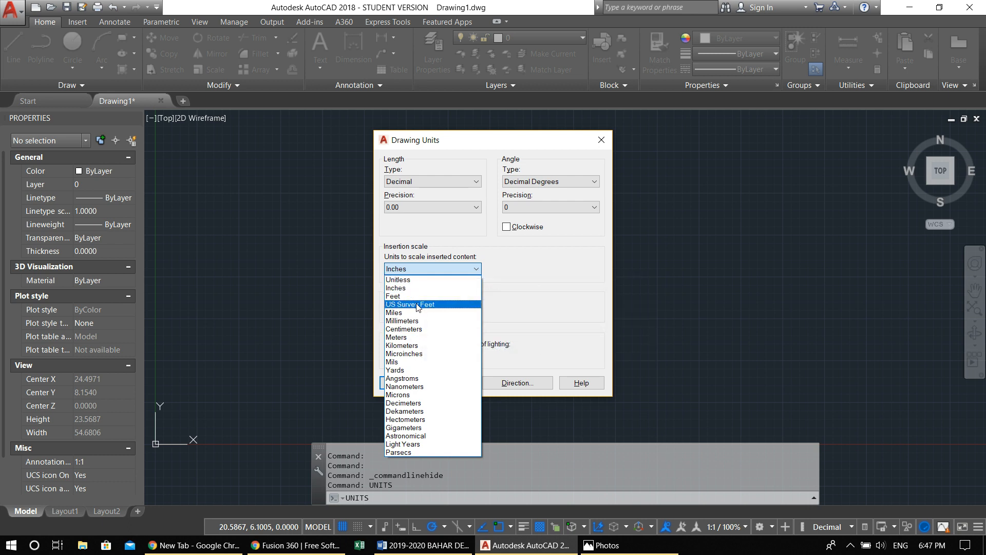
{"action": "left_click", "coordinate": [405, 329]}
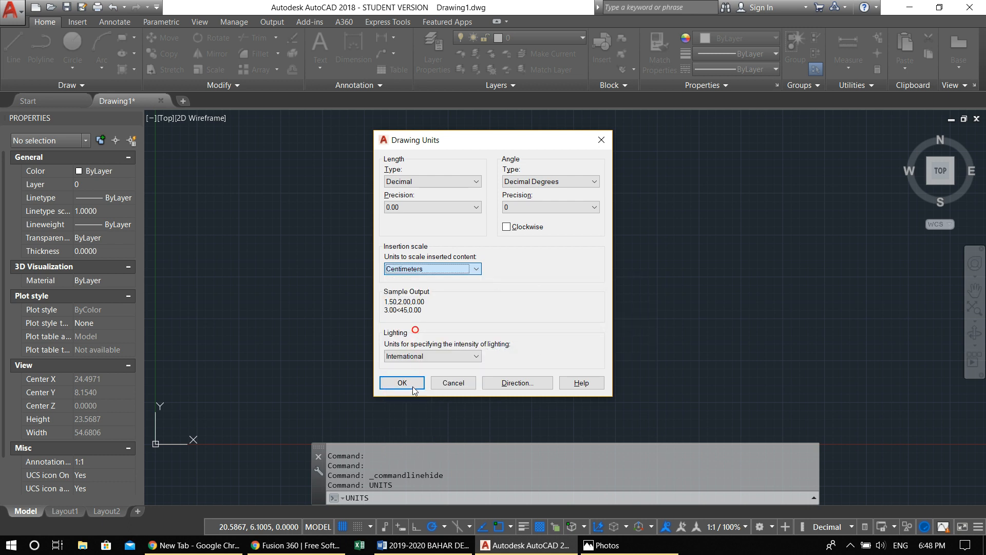
{"action": "left_click", "coordinate": [407, 208]}
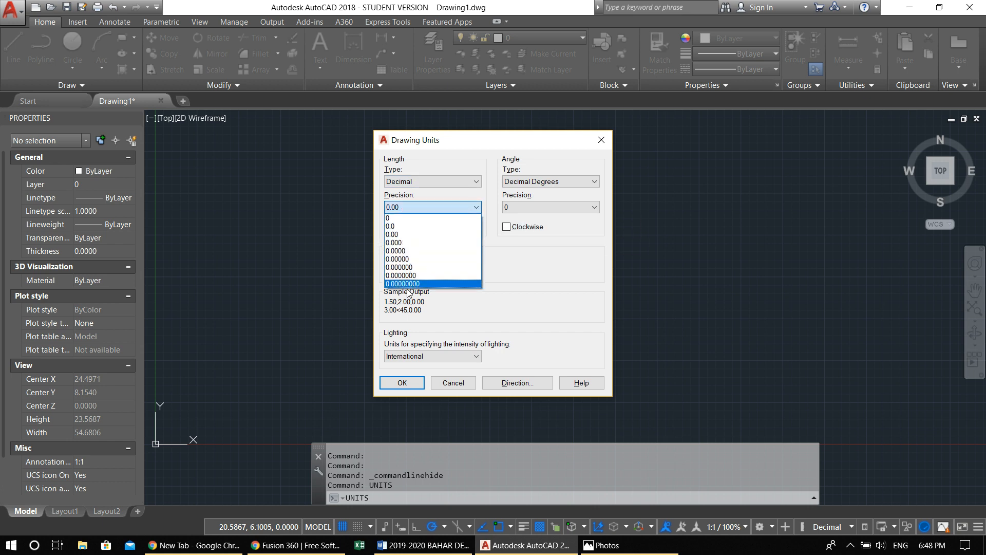
{"action": "left_click", "coordinate": [417, 207]}
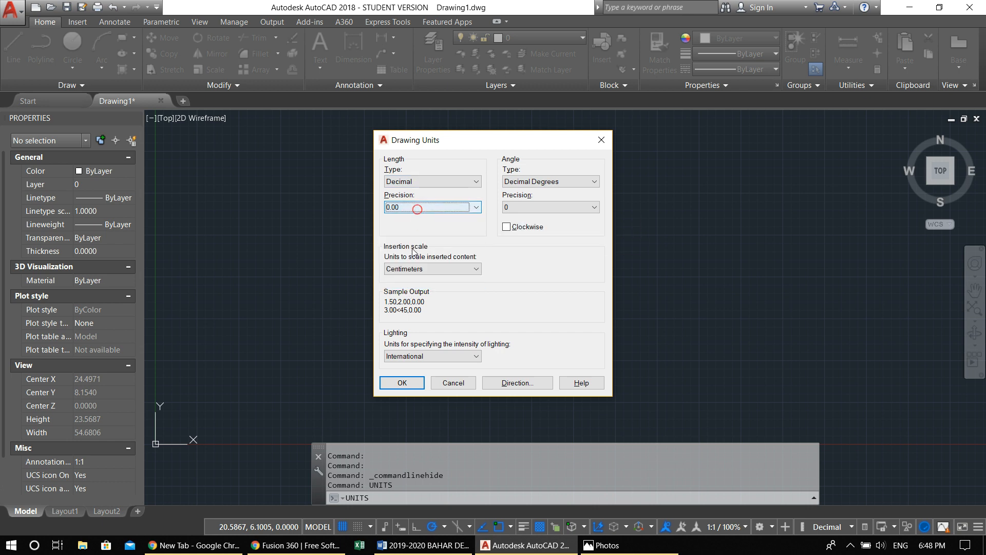
{"action": "left_click", "coordinate": [397, 211]}
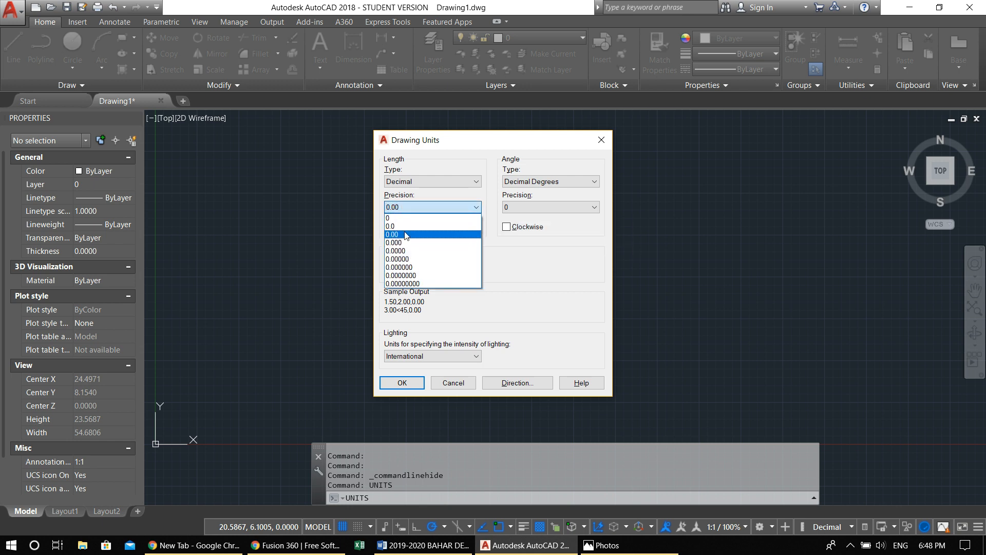
{"action": "left_click", "coordinate": [404, 232]}
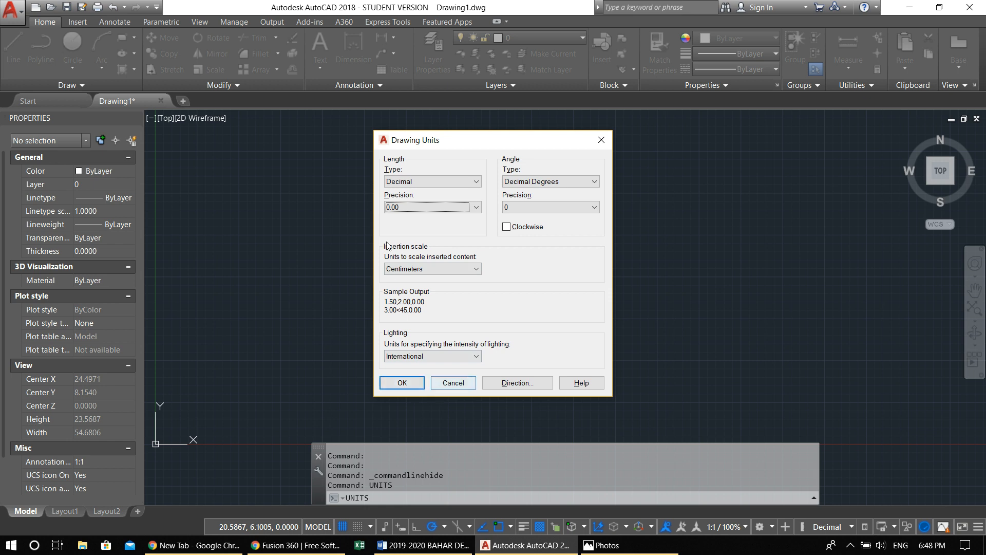
{"action": "left_click", "coordinate": [402, 384]}
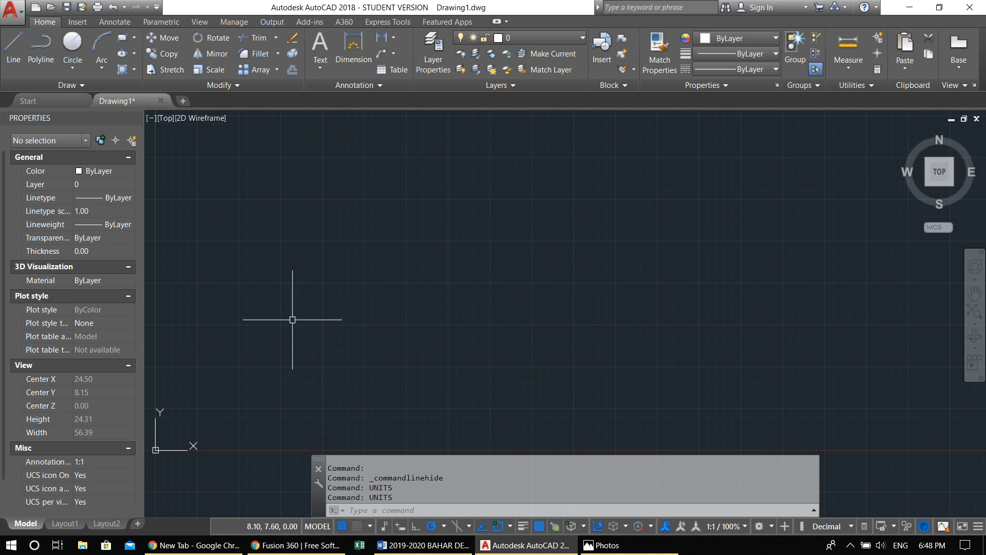
Draw a 10 cm vertical line up and to the side of the origin, and end the command
{"action": "type", "text": "l"}
{"action": "key", "text": "Return"}
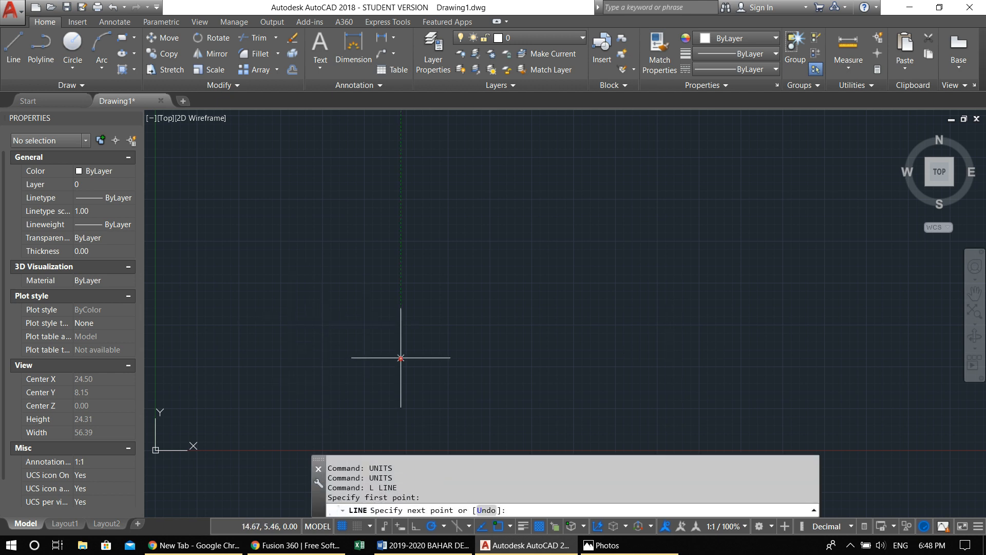
{"action": "left_click", "coordinate": [400, 358]}
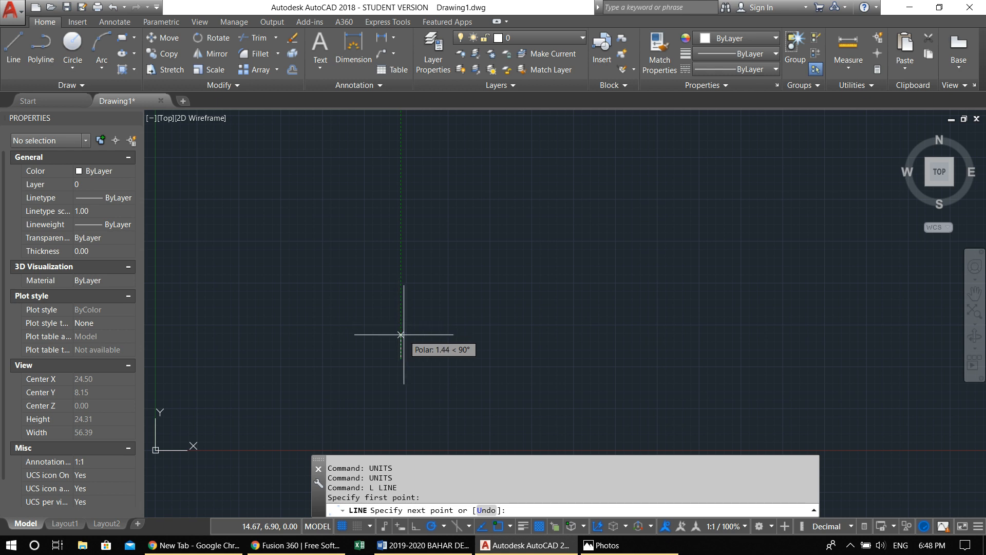
{"action": "scroll", "coordinate": [401, 334], "scroll_direction": "down", "scroll_amount": 5}
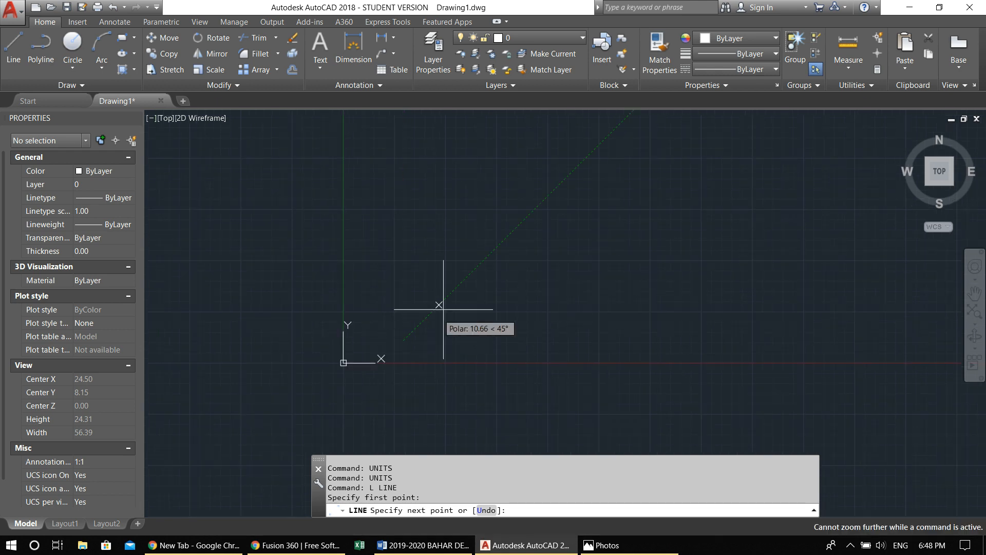
{"action": "middle_click_drag", "start_coordinate": [397, 347], "coordinate": [324, 401]}
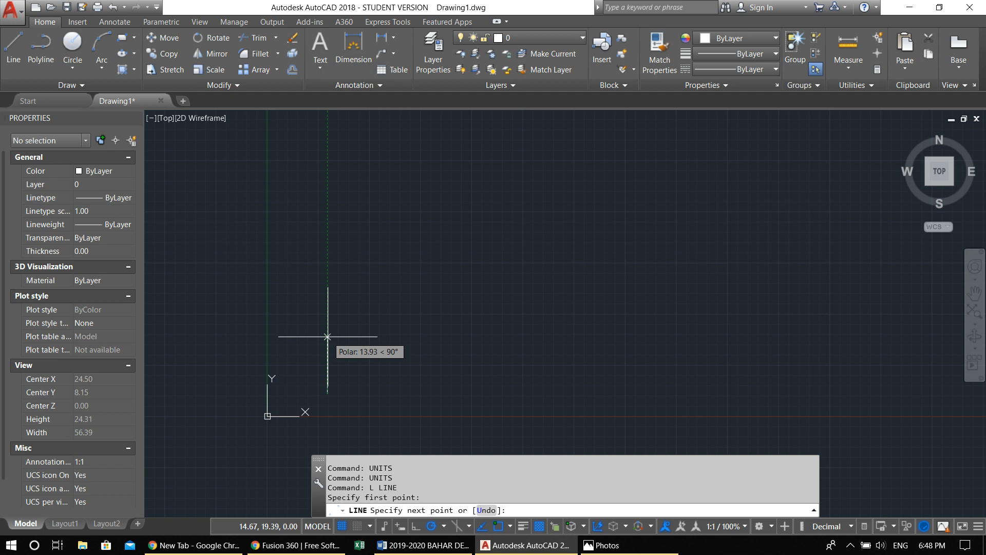
{"action": "type", "text": "10"}
{"action": "key", "text": "Return"}
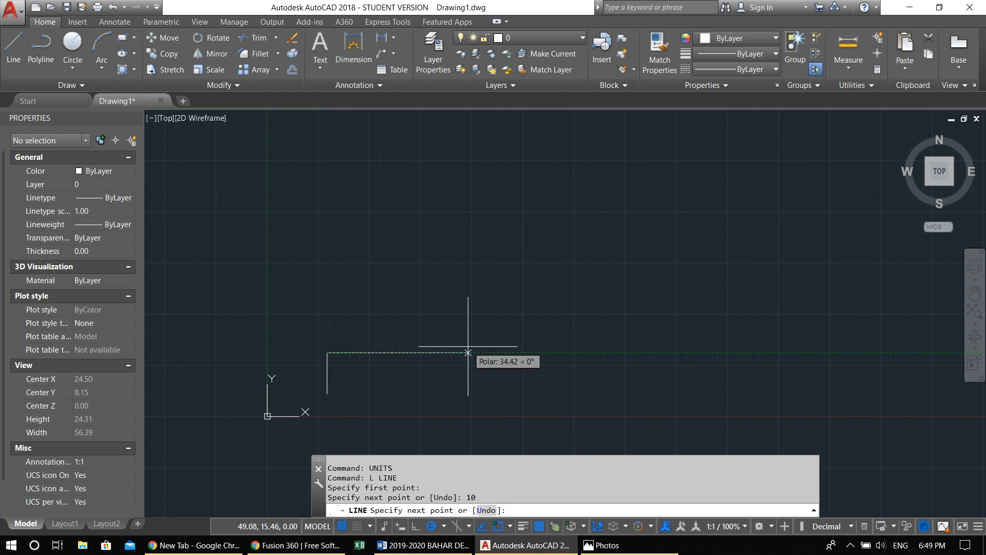
{"action": "key", "text": "Escape"}
Erase the short vertical line near the origin
{"action": "scroll", "coordinate": [440, 341], "scroll_direction": "down", "scroll_amount": 20}
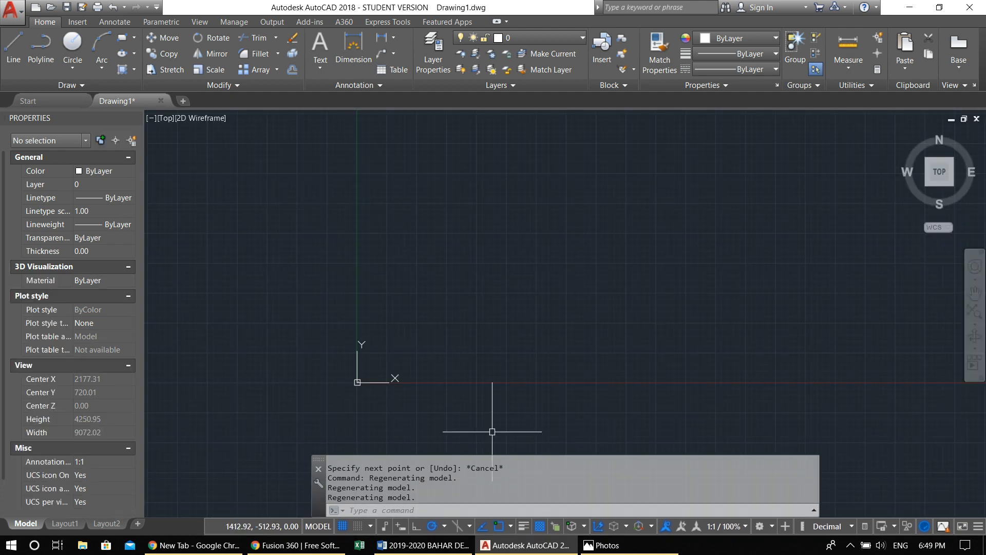
{"action": "scroll", "coordinate": [266, 339], "scroll_direction": "up", "scroll_amount": 10}
{"action": "scroll", "coordinate": [254, 328], "scroll_direction": "up", "scroll_amount": 6}
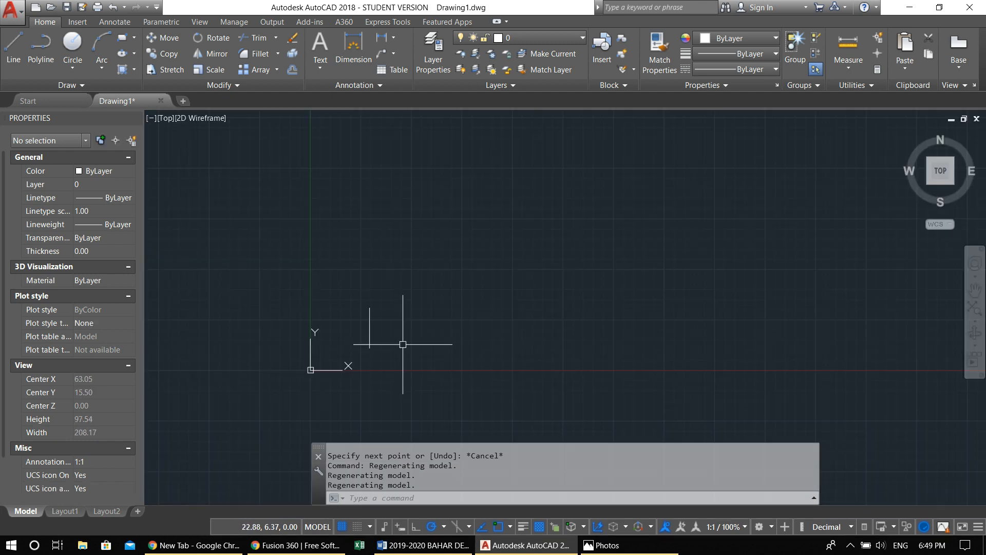
{"action": "left_click_drag", "start_coordinate": [403, 344], "coordinate": [357, 271]}
{"action": "type", "text": "e"}
{"action": "key", "text": "Return"}
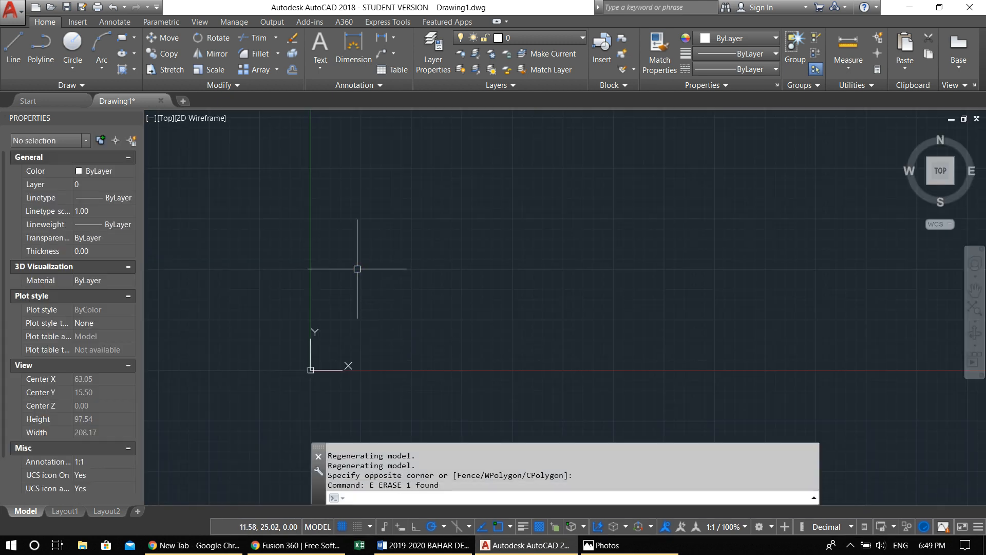
Set the model space limits from the default lower left corner 0.00,0.00 to the upper right corner 3000,2000
{"action": "middle_click_drag", "start_coordinate": [517, 352], "coordinate": [420, 399]}
{"action": "middle_click_drag", "start_coordinate": [469, 326], "coordinate": [437, 350]}
{"action": "type", "text": "LIMITs"}
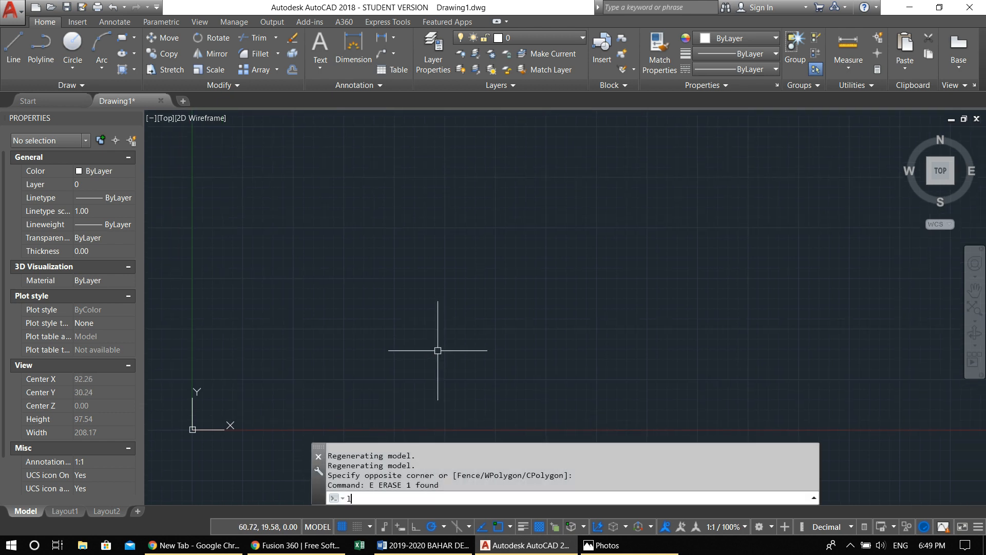
{"action": "key", "text": "Return"}
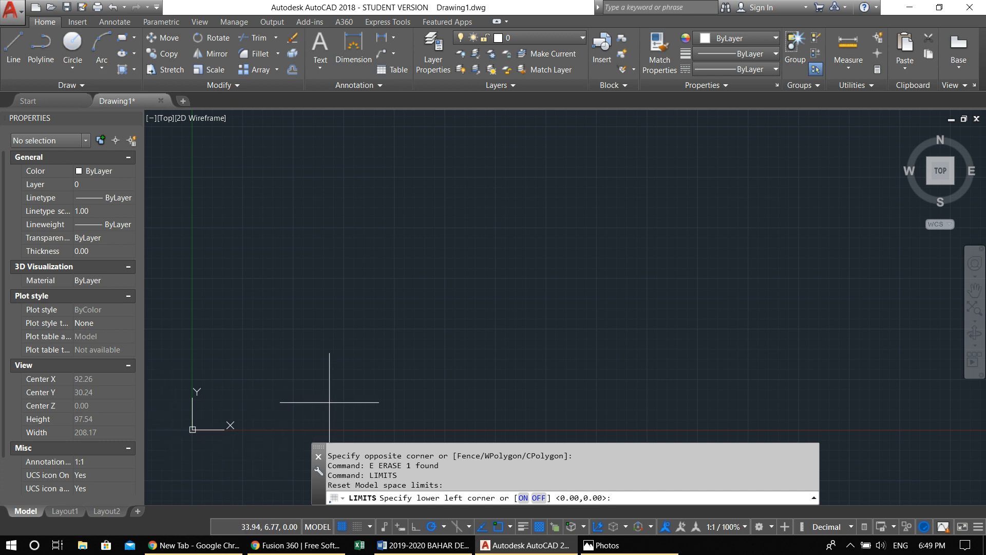
{"action": "key", "text": "Return"}
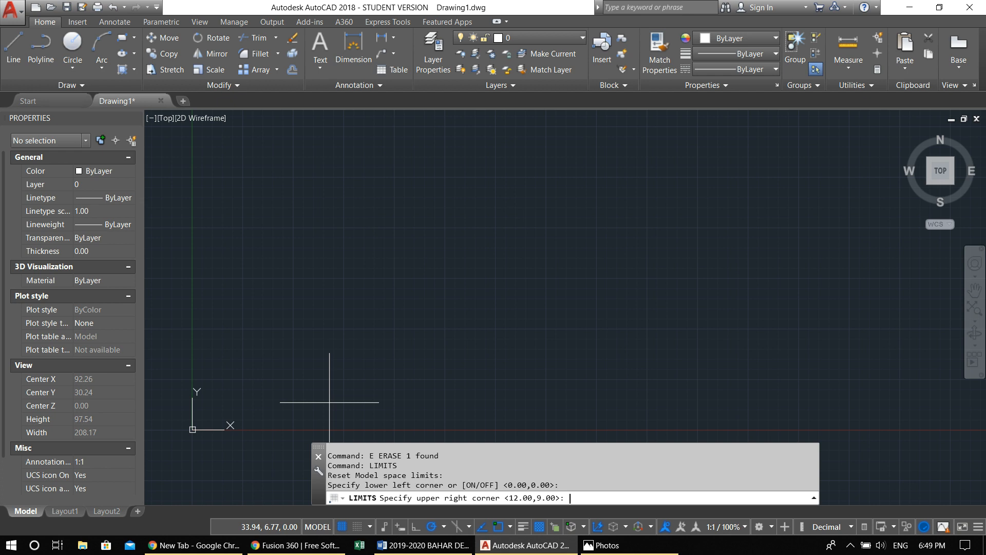
{"action": "type", "text": "300"}
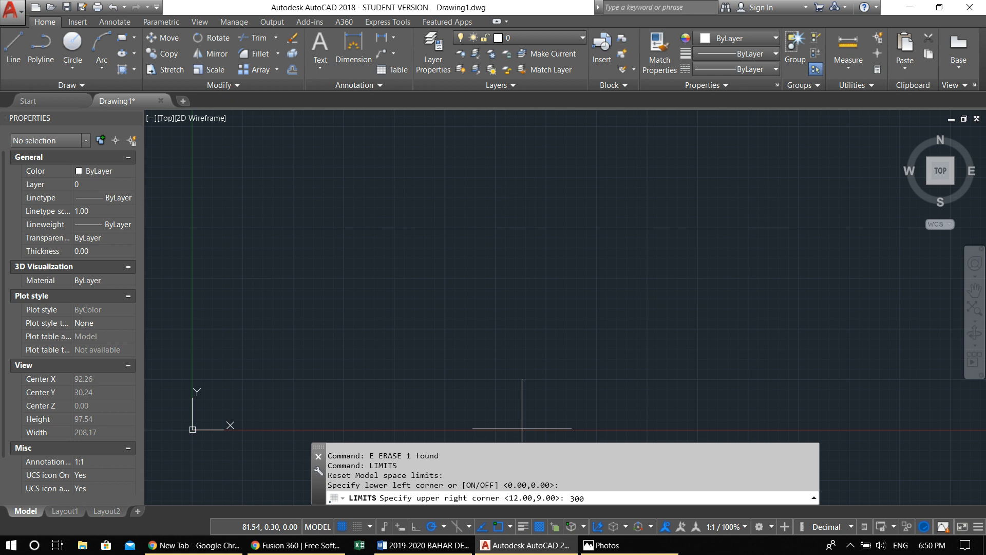
{"action": "type", "text": "0,2000"}
{"action": "key", "text": "Return"}
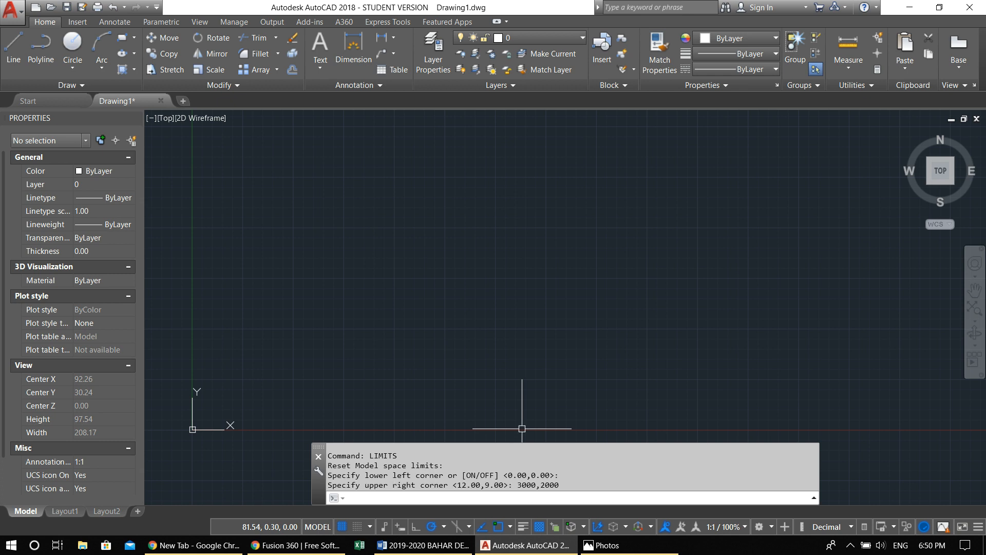
Fit the view to the new drawing limits, zoom far out, and refit it with the ZOOM command's Extents option
{"action": "middle_click", "coordinate": [482, 383]}
{"action": "middle_click", "coordinate": [482, 383]}
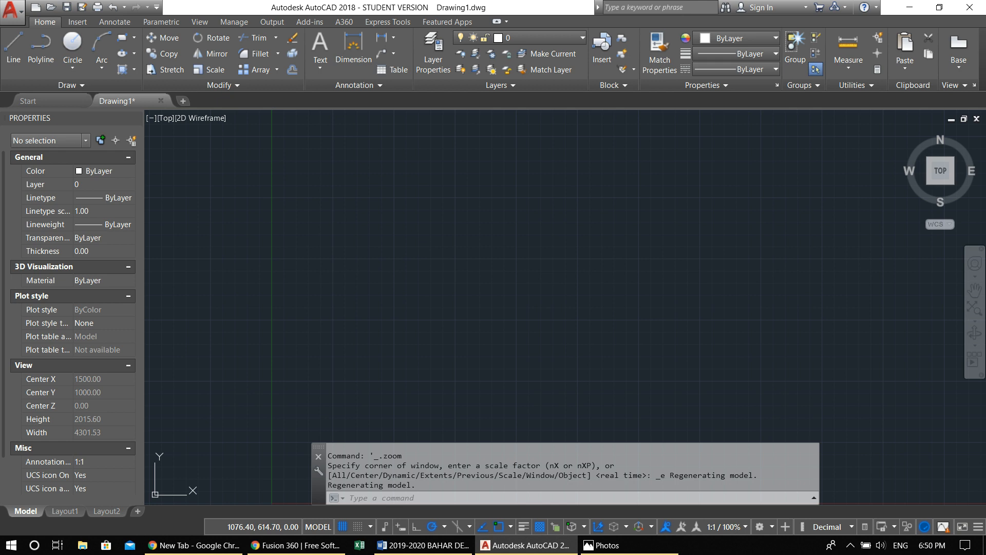
{"action": "scroll", "coordinate": [544, 296], "scroll_direction": "down", "scroll_amount": 8}
{"action": "middle_click_drag", "start_coordinate": [544, 295], "coordinate": [451, 341]}
{"action": "type", "text": "z"}
{"action": "key", "text": "Return"}
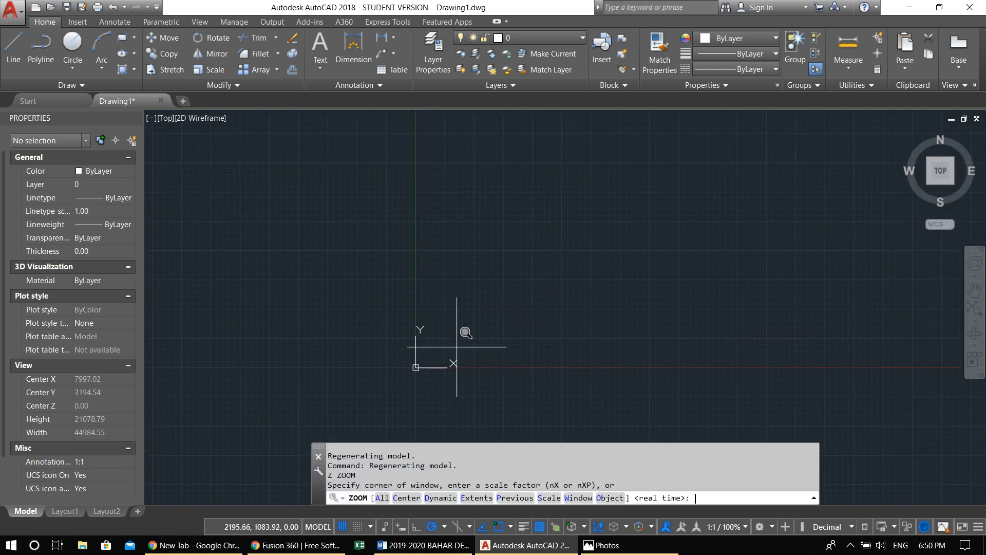
{"action": "left_click", "coordinate": [477, 498]}
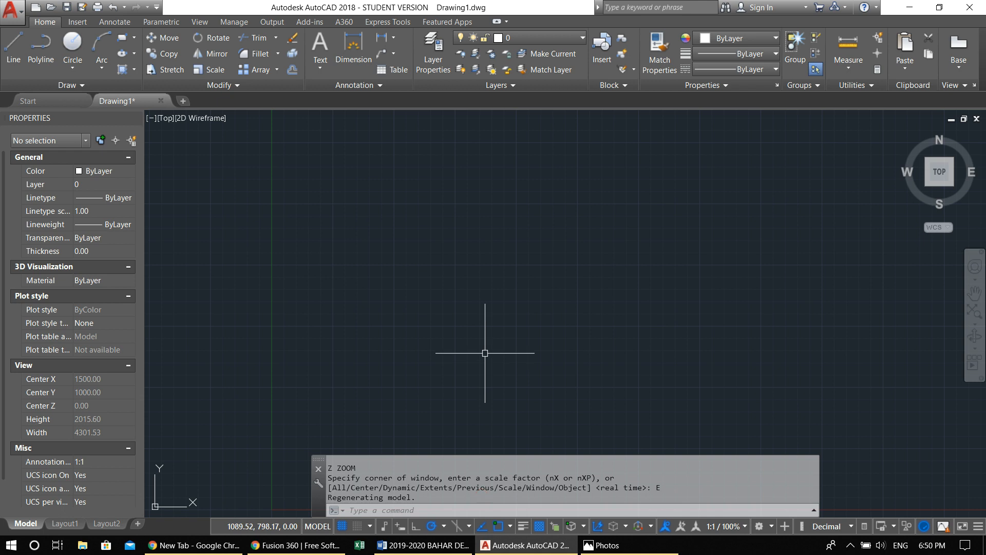
Move the view away, return to the limits with the Z command's E option, and position the origin in view
{"action": "middle_click_drag", "start_coordinate": [456, 322], "coordinate": [362, 352]}
{"action": "type", "text": "ze"}
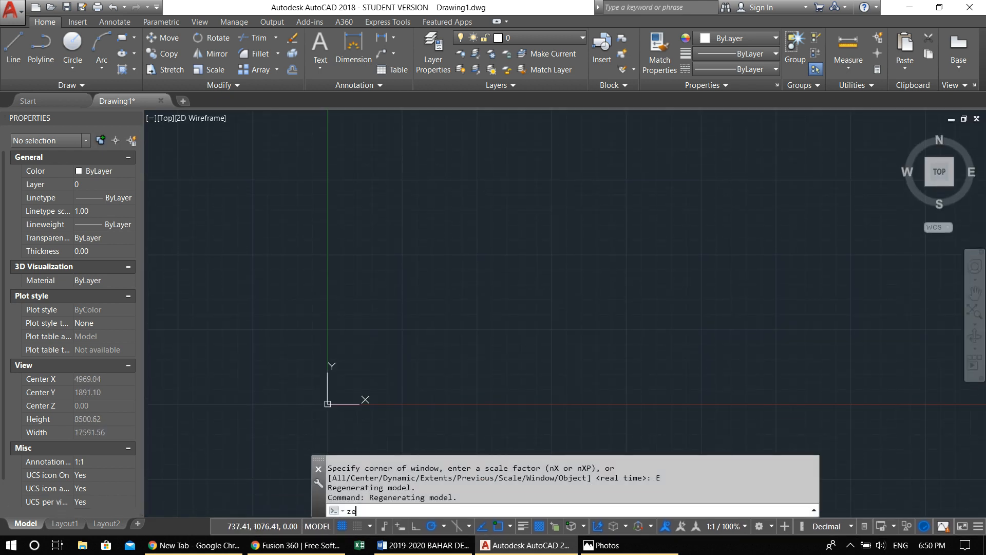
{"action": "key", "text": "Return"}
{"action": "key", "text": "Escape"}
{"action": "key", "text": "Escape"}
{"action": "type", "text": "z"}
{"action": "key", "text": "Return"}
{"action": "type", "text": "e"}
{"action": "key", "text": "Return"}
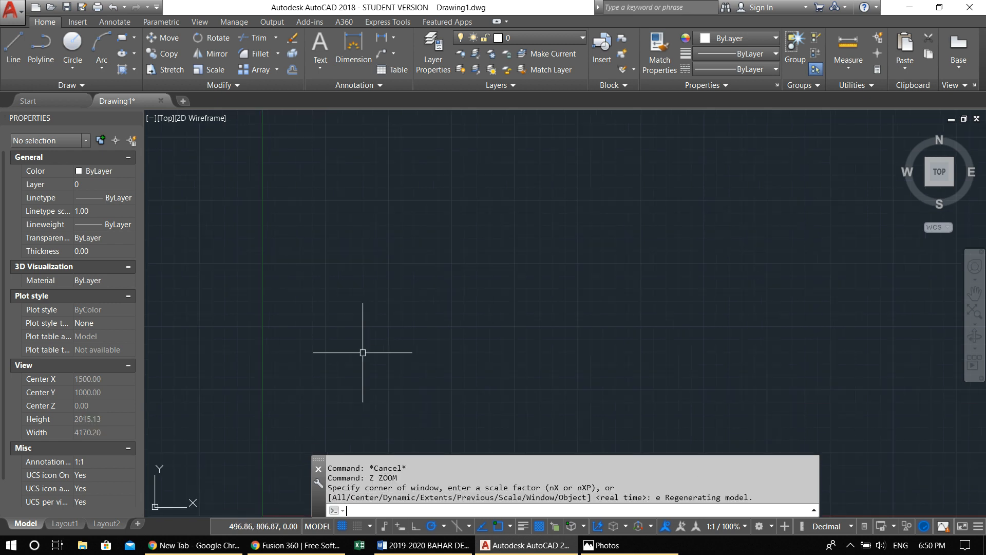
{"action": "middle_click", "coordinate": [395, 317]}
{"action": "middle_click", "coordinate": [394, 317]}
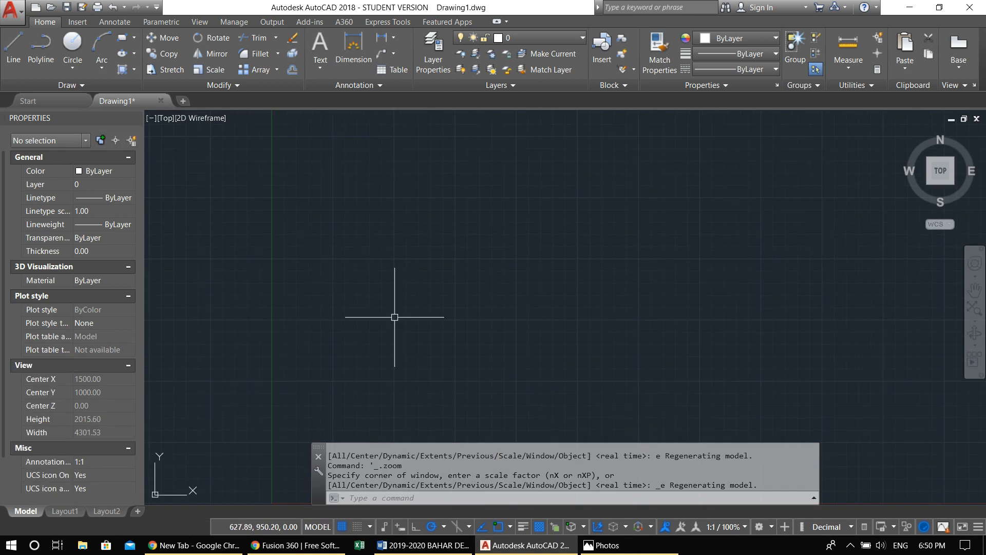
{"action": "middle_click_drag", "start_coordinate": [430, 345], "coordinate": [362, 276]}
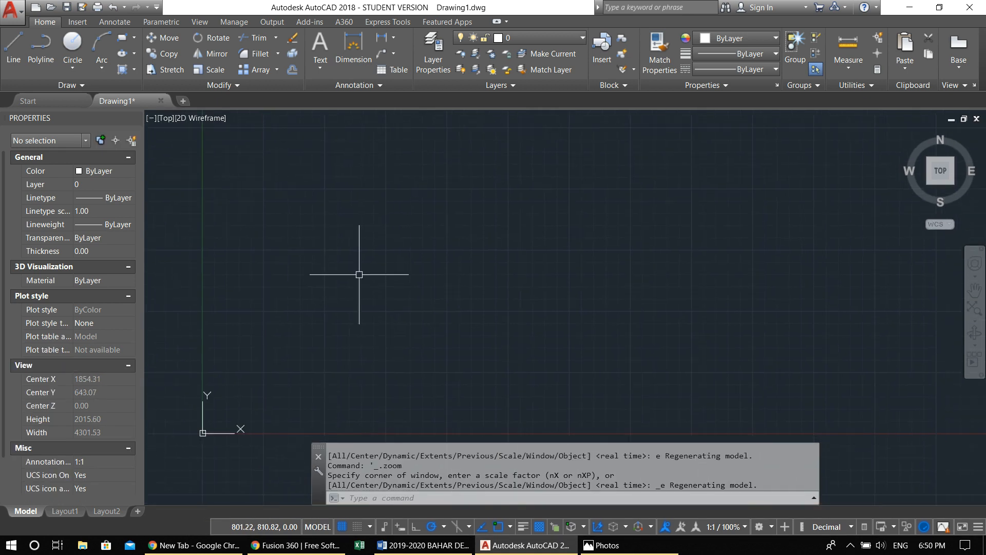
{"action": "middle_click_drag", "start_coordinate": [384, 386], "coordinate": [403, 373]}
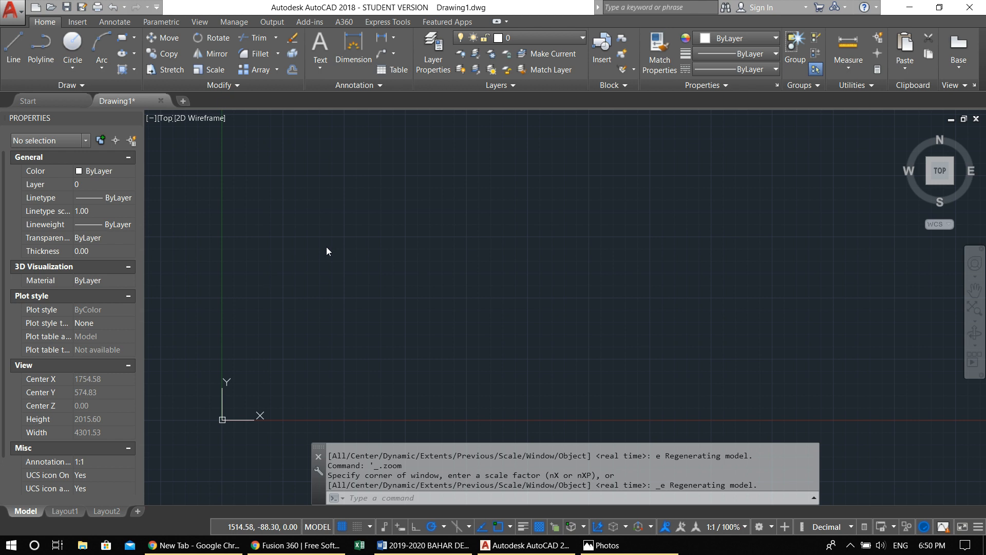
Set both the snap and grid X and Y spacings to 100 in the drafting settings
{"action": "scroll", "coordinate": [329, 313], "scroll_direction": "down", "scroll_amount": 4}
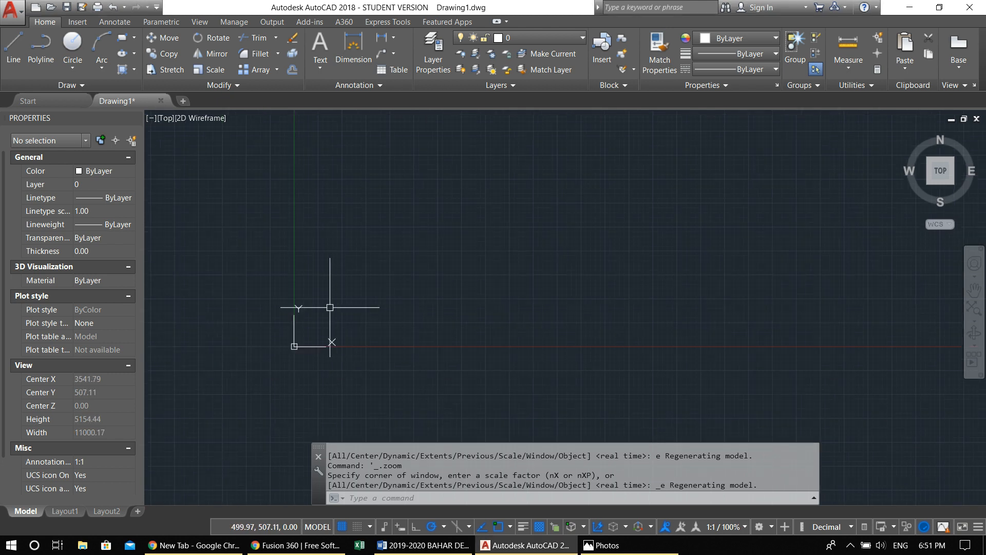
{"action": "scroll", "coordinate": [346, 325], "scroll_direction": "up", "scroll_amount": 4}
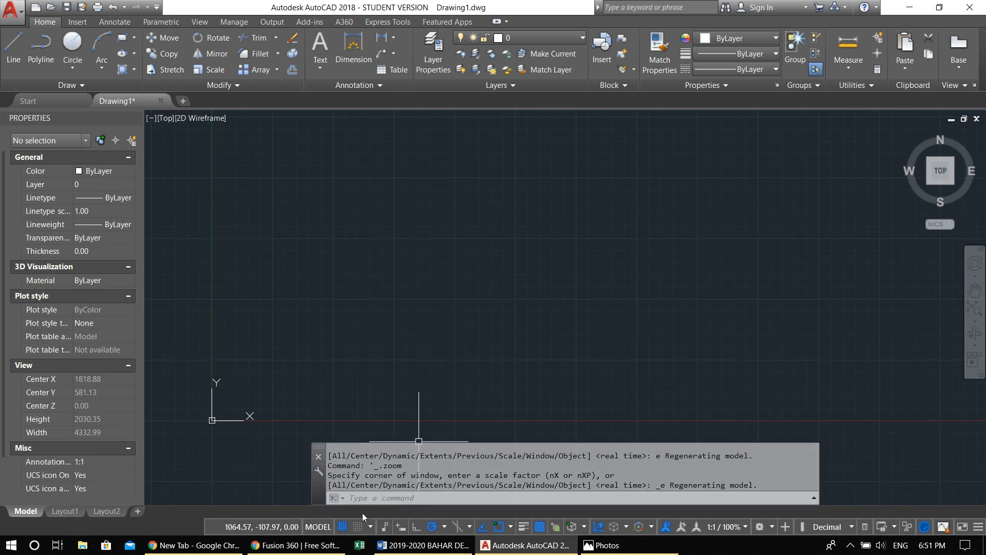
{"action": "right_click", "coordinate": [343, 525]}
{"action": "left_click", "coordinate": [349, 512]}
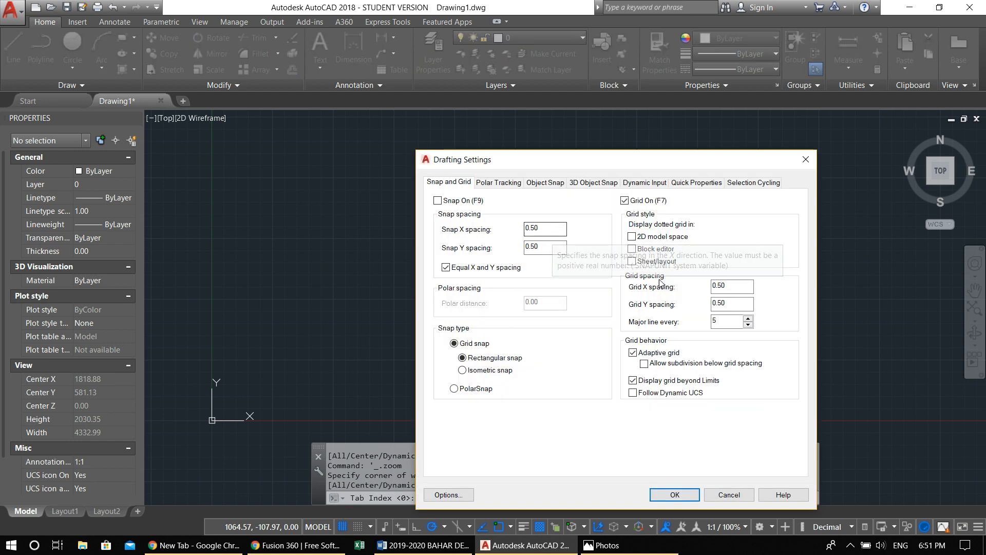
{"action": "double_click", "coordinate": [555, 231]}
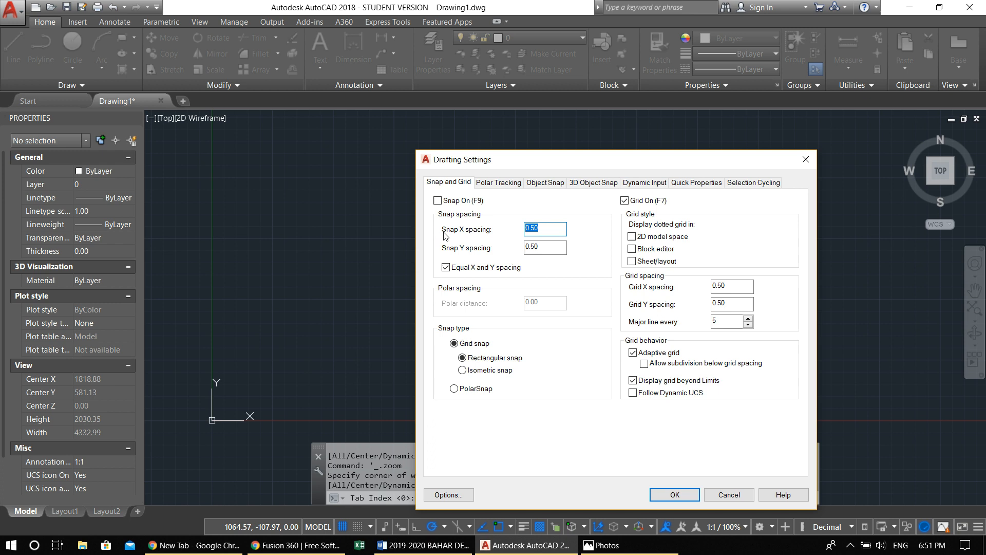
{"action": "key", "text": "Tab"}
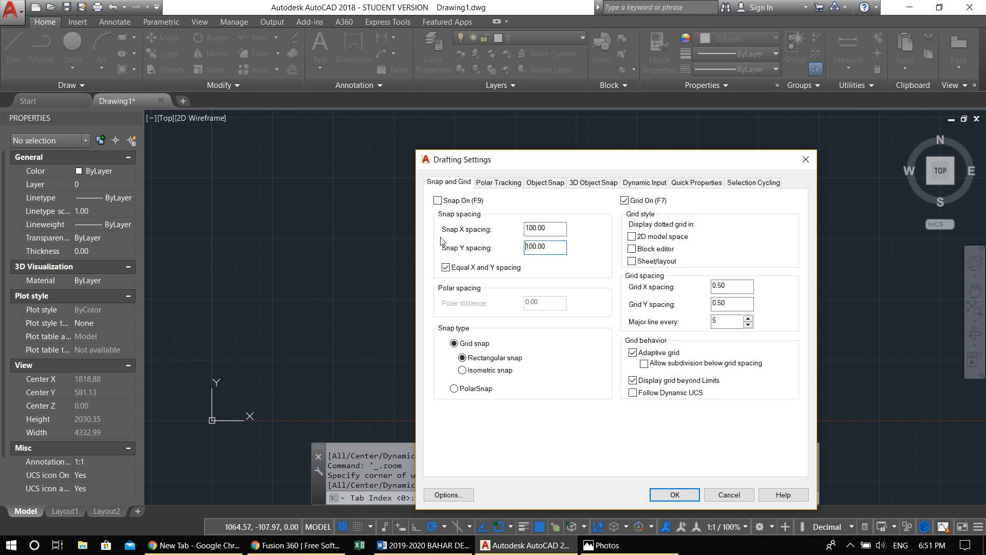
{"action": "double_click", "coordinate": [728, 284]}
{"action": "key", "text": "Tab"}
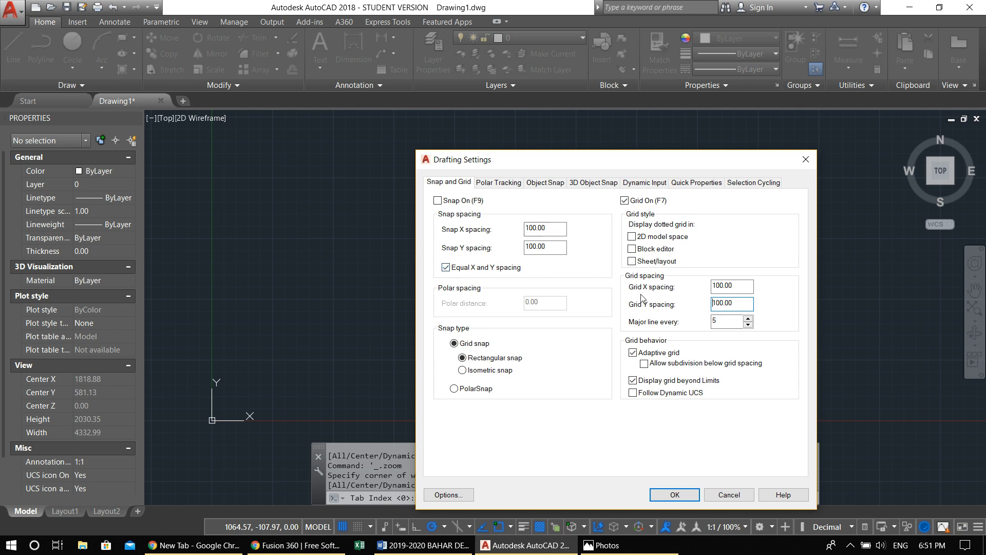
{"action": "left_click", "coordinate": [675, 494]}
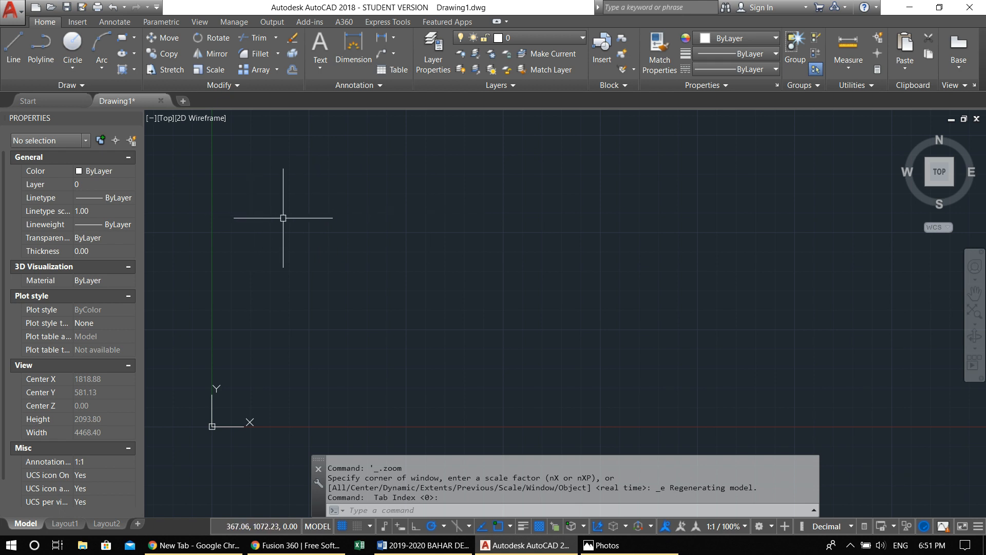
Open the Layer Properties Manager and dock it above the Properties palette
{"action": "scroll", "coordinate": [423, 286], "scroll_direction": "down", "scroll_amount": 2}
{"action": "middle_click_drag", "start_coordinate": [480, 286], "coordinate": [461, 332]}
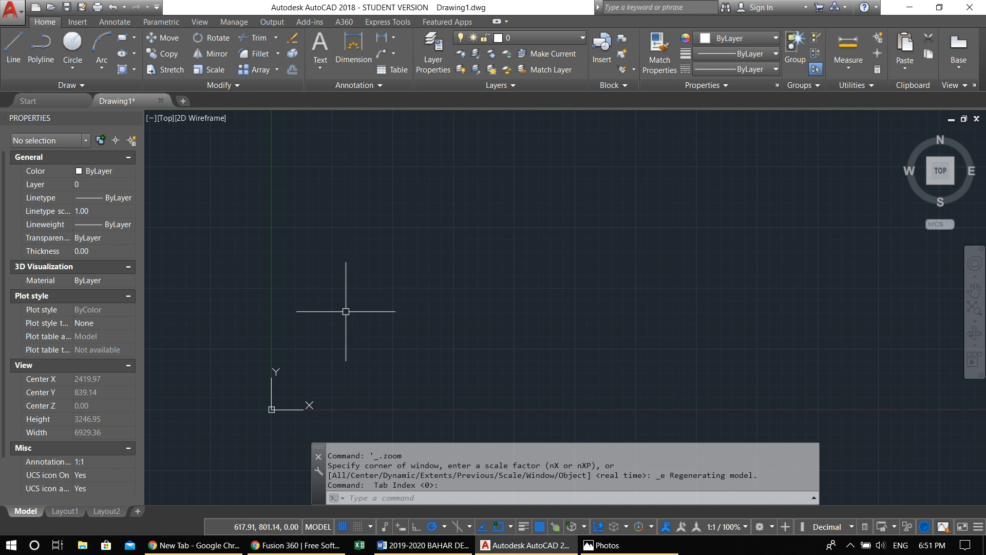
{"action": "middle_click_drag", "start_coordinate": [426, 331], "coordinate": [380, 348]}
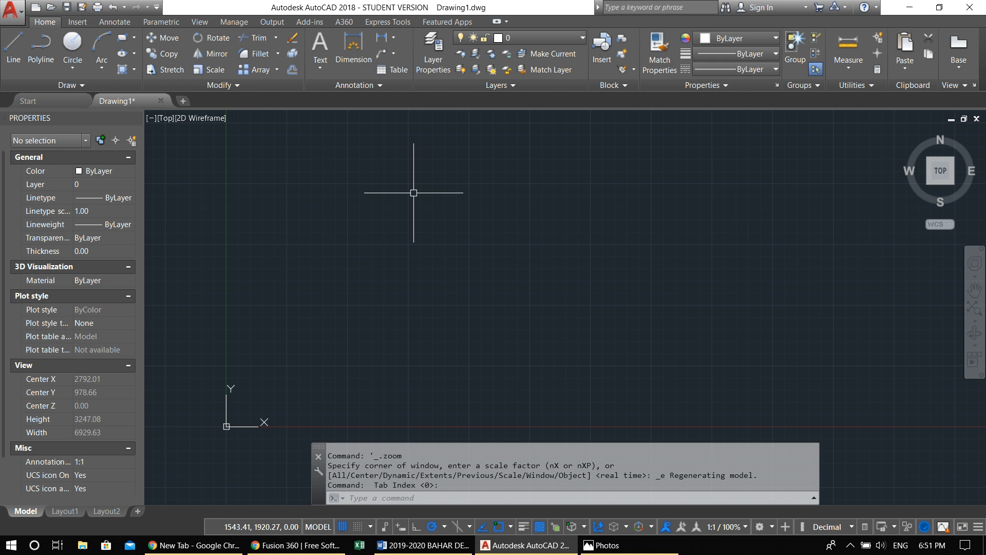
{"action": "left_click", "coordinate": [440, 55]}
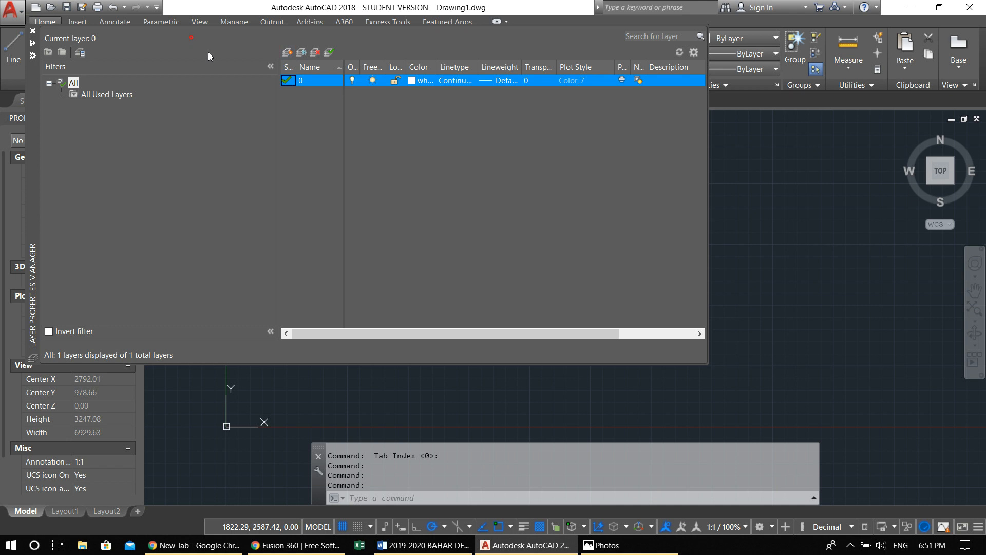
{"action": "left_click_drag", "start_coordinate": [33, 68], "coordinate": [61, 116]}
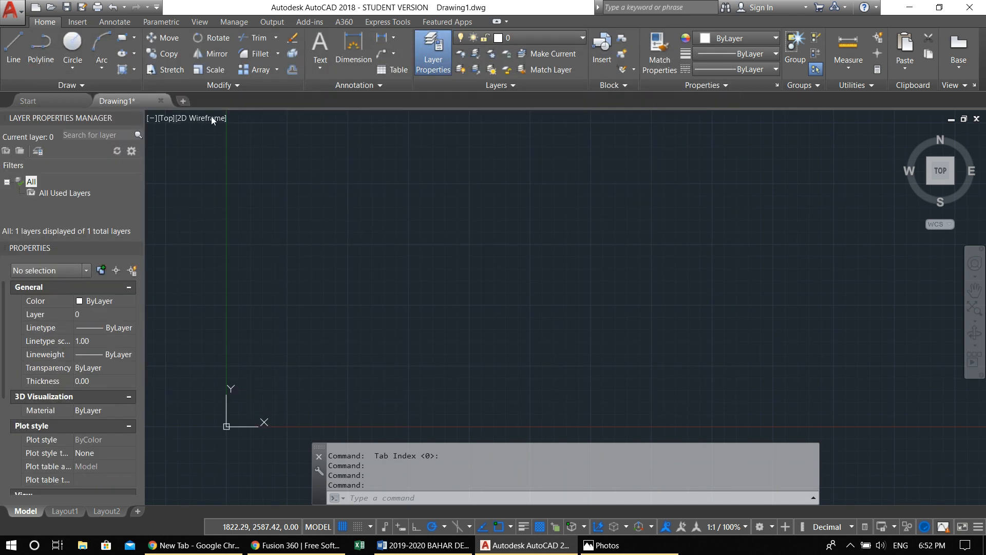
Undock the Layer Properties Manager and dock it as a separate column between the Properties palette and the drawing area
{"action": "left_click", "coordinate": [433, 47]}
{"action": "left_click", "coordinate": [429, 49]}
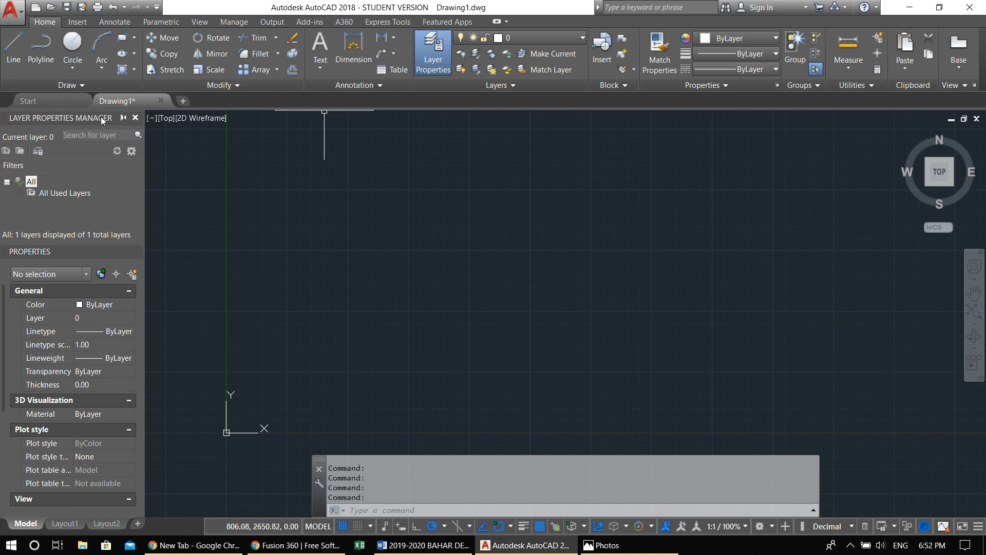
{"action": "mouse_move", "coordinate": [103, 119]}
{"action": "left_mouse_down"}
{"action": "mouse_move", "coordinate": [345, 154]}
{"action": "mouse_move", "coordinate": [369, 178]}
{"action": "mouse_move", "coordinate": [395, 178]}
{"action": "left_mouse_up"}
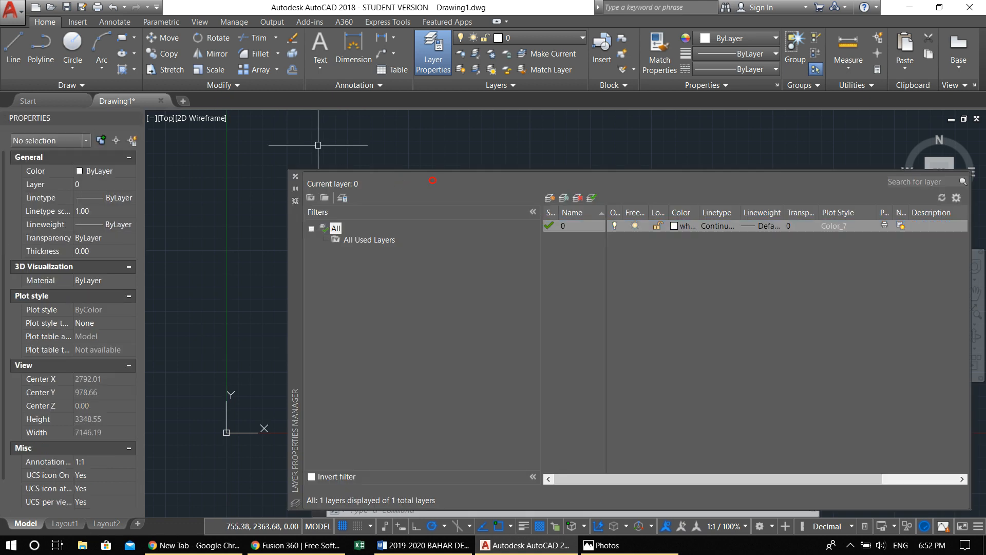
{"action": "mouse_move", "coordinate": [291, 226]}
{"action": "left_mouse_down"}
{"action": "mouse_move", "coordinate": [219, 174]}
{"action": "mouse_move", "coordinate": [170, 171]}
{"action": "left_mouse_up"}
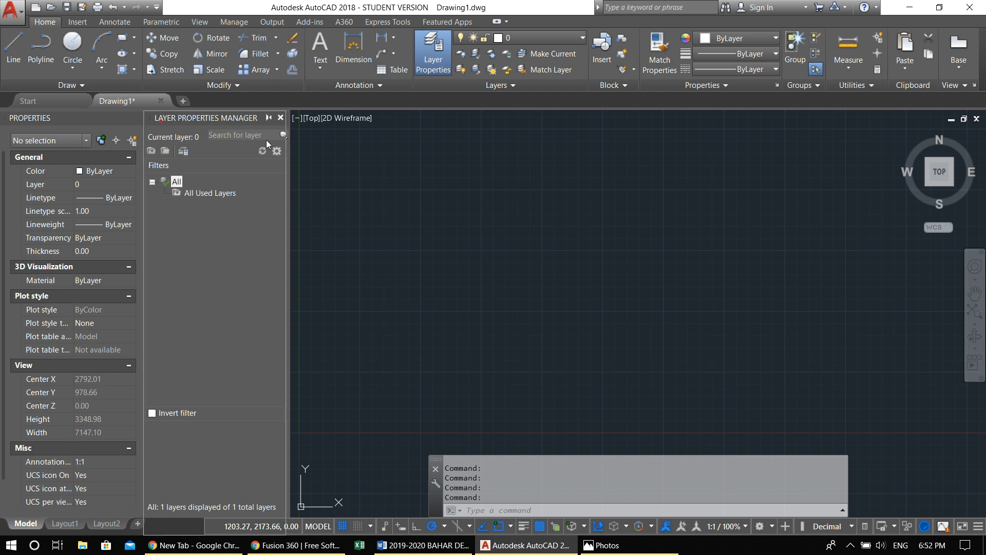
Undock the Layer Properties Manager so it floats over the drawing area, and toggle it closed, open and closed again
{"action": "left_click_drag", "start_coordinate": [411, 166], "coordinate": [411, 165]}
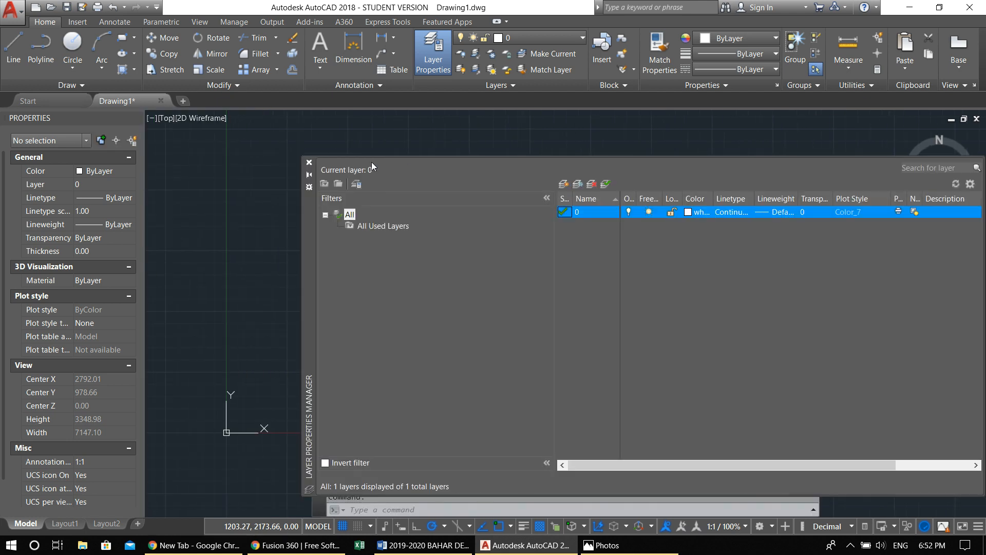
{"action": "left_click", "coordinate": [418, 60]}
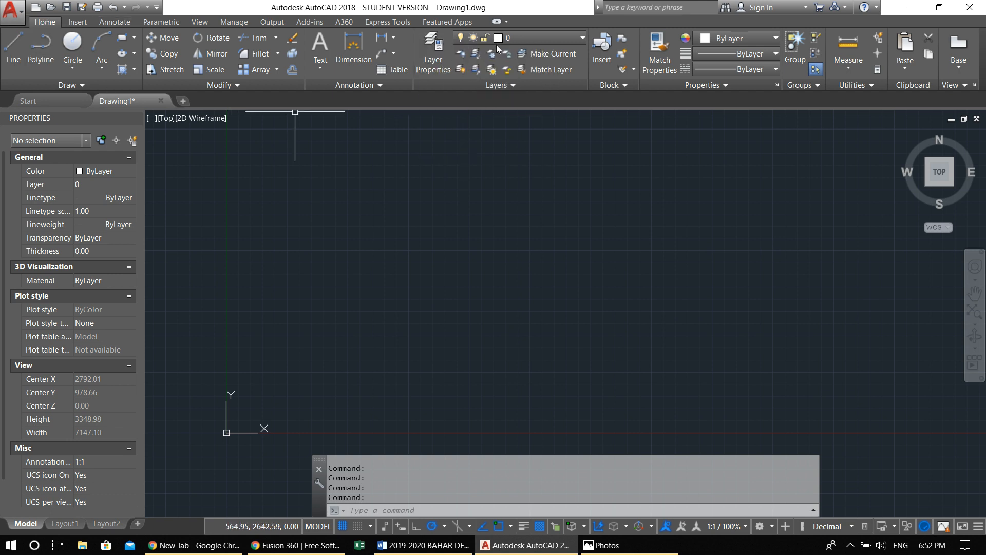
{"action": "left_click", "coordinate": [429, 41]}
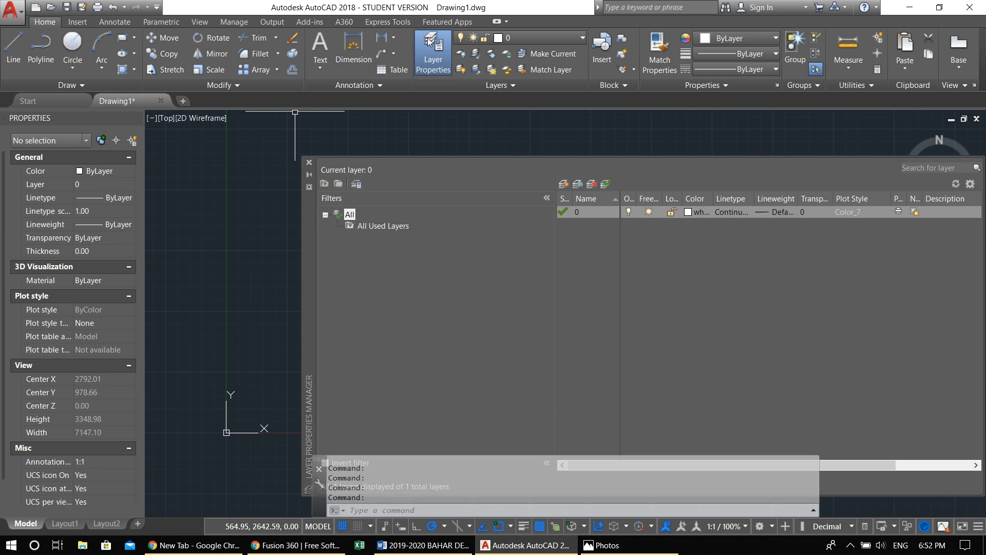
{"action": "left_click", "coordinate": [309, 162]}
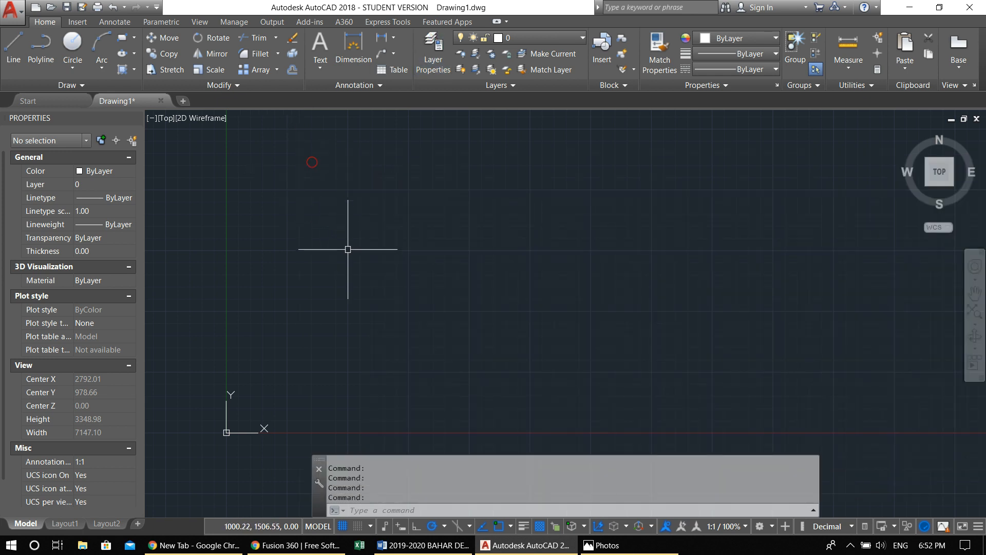
Open the Layer Properties Manager with the LAYER command and move the floating palette closer to the Properties palette
{"action": "type", "text": "LAYer"}
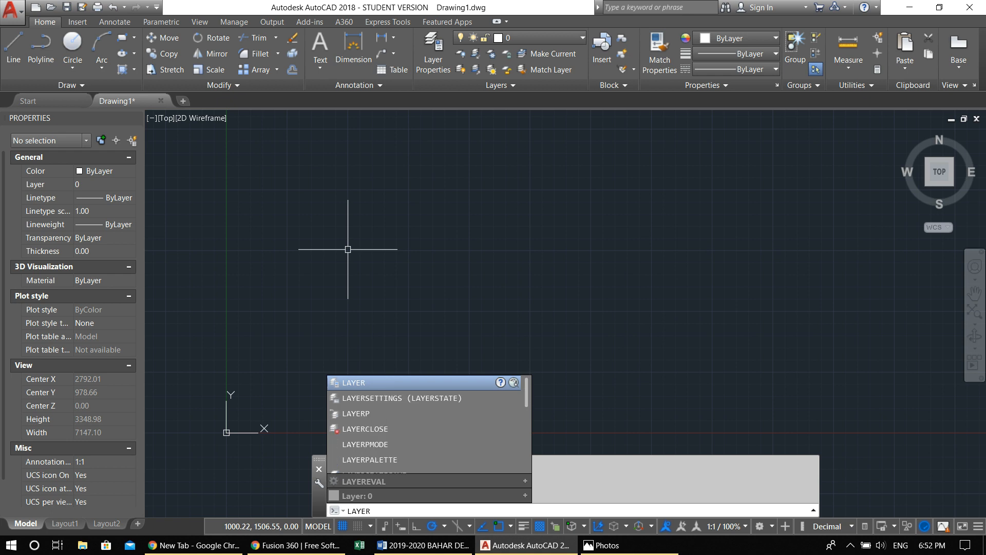
{"action": "key", "text": "Return"}
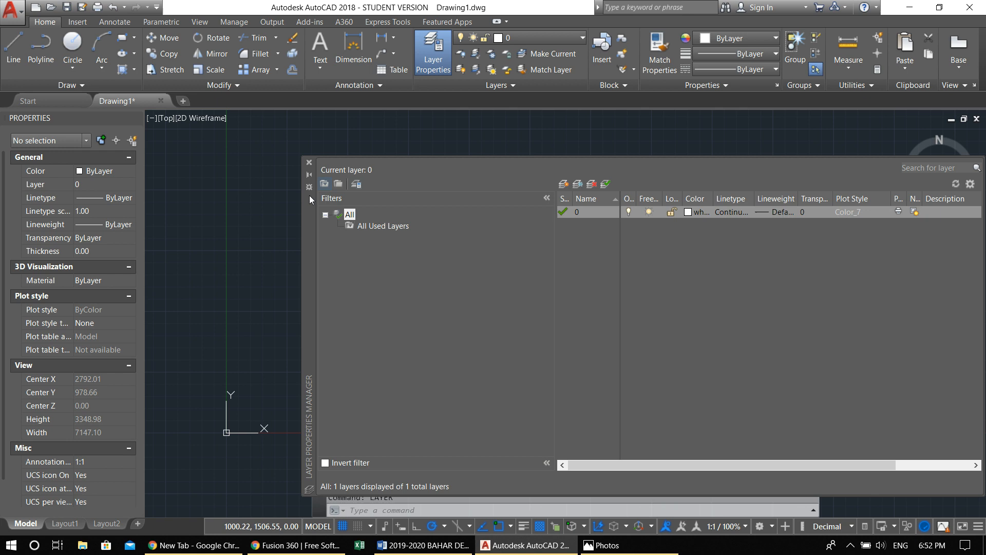
{"action": "left_click_drag", "start_coordinate": [308, 207], "coordinate": [248, 186]}
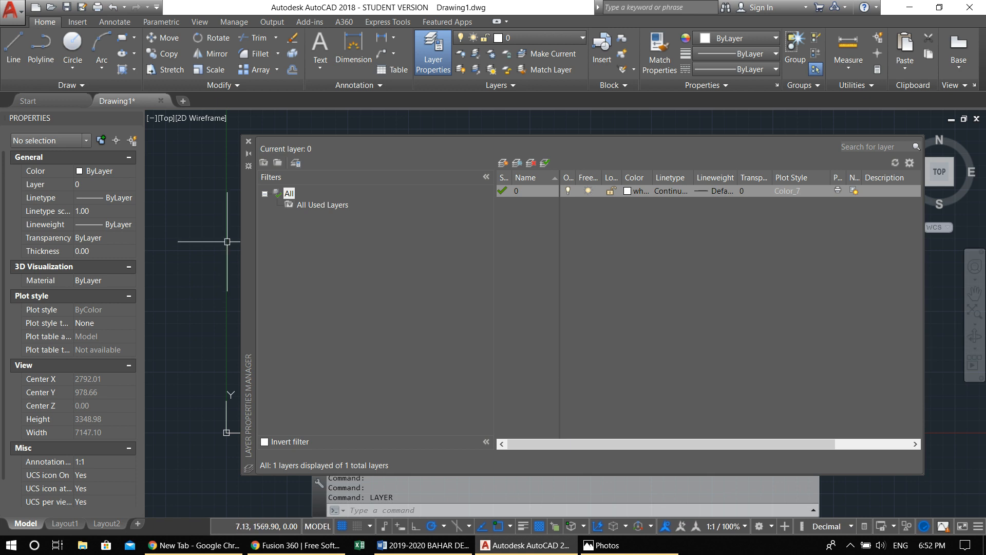
Create a new layer named Walls in the layer list
{"action": "left_click", "coordinate": [501, 165]}
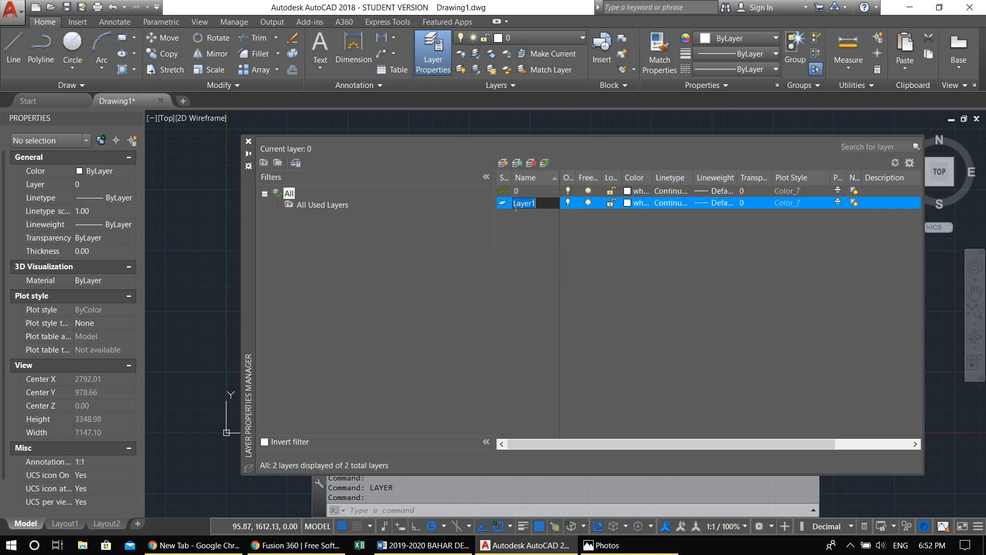
{"action": "type", "text": "W"}
{"action": "type", "text": "alls"}
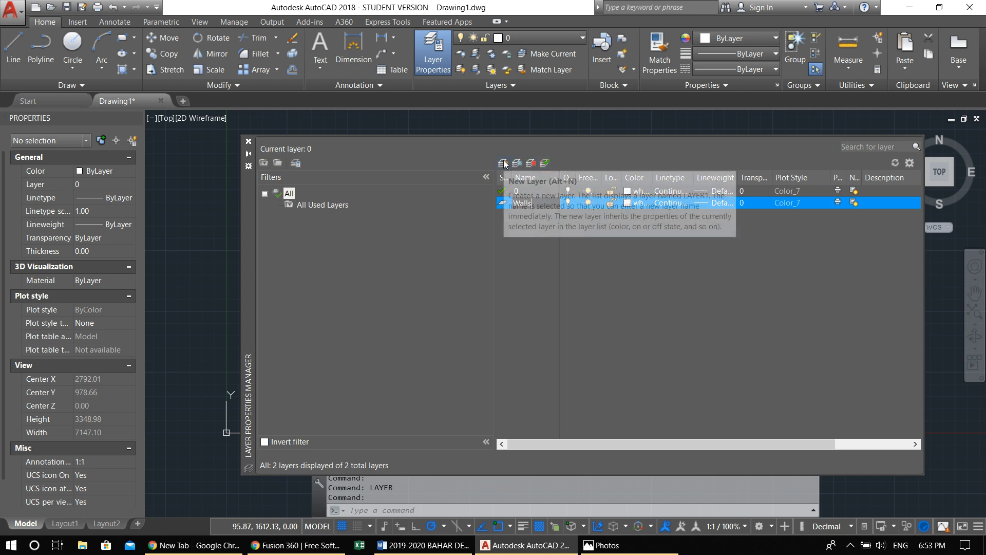
{"action": "left_click", "coordinate": [564, 222]}
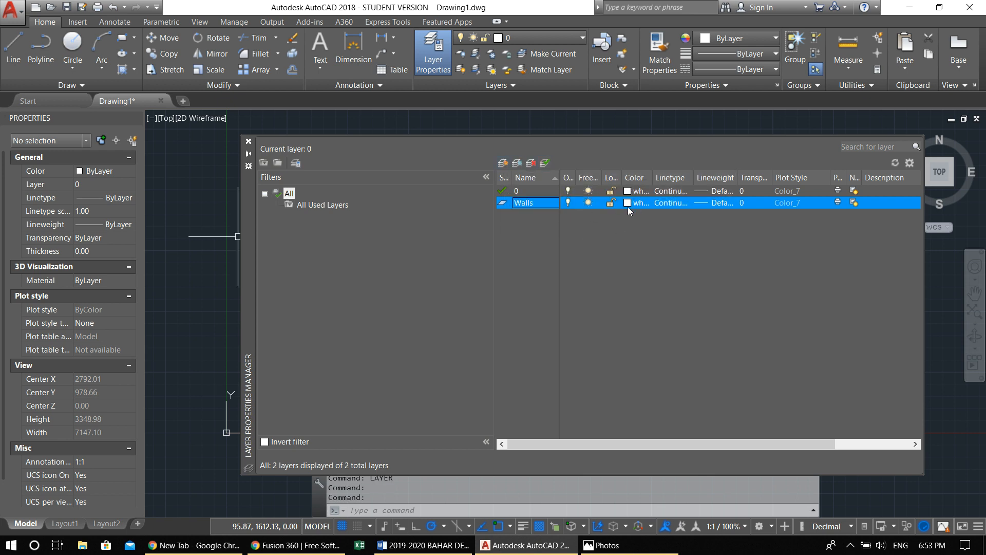
Create a second layer named Axis and set its color to red, index color 1
{"action": "left_click", "coordinate": [502, 163]}
{"action": "type", "text": "Axis"}
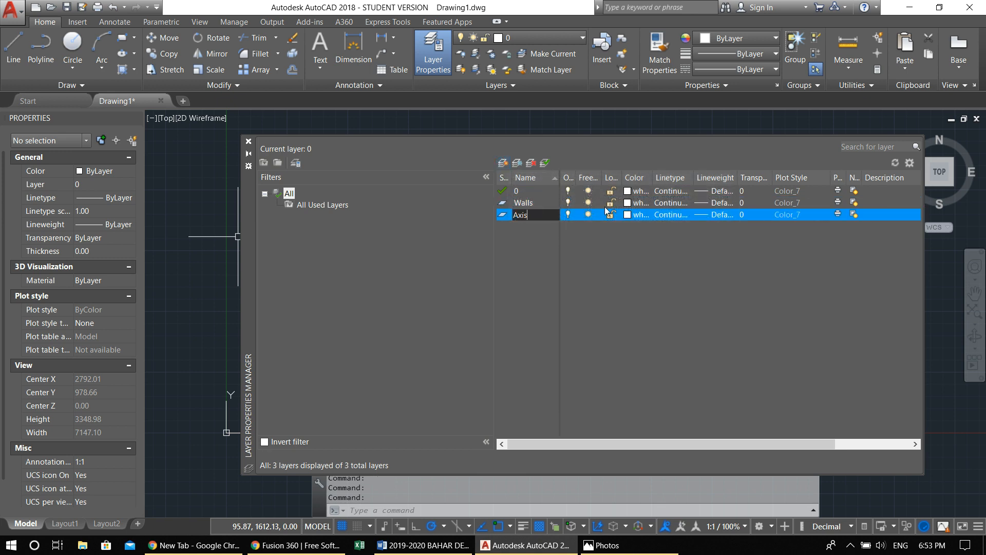
{"action": "left_click", "coordinate": [610, 230]}
{"action": "left_click", "coordinate": [627, 216]}
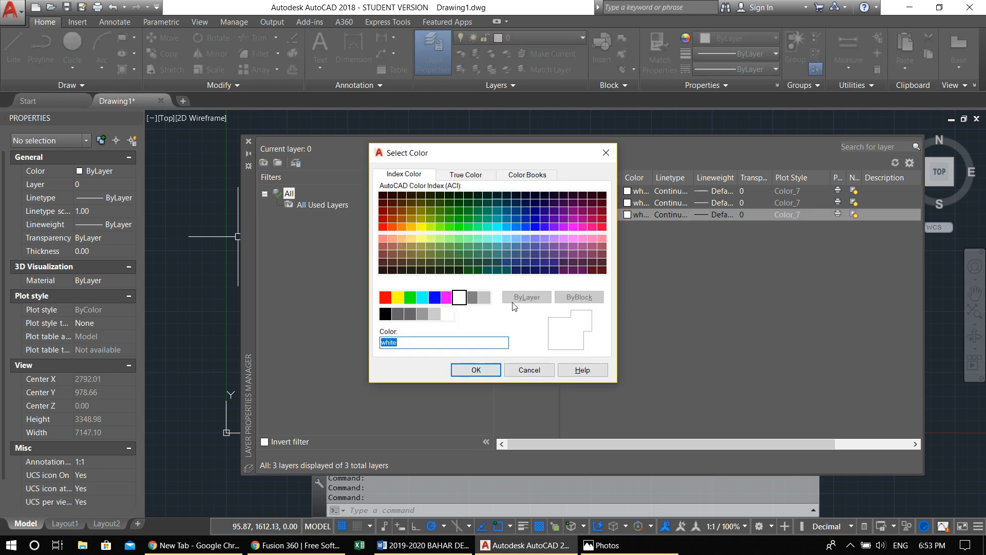
{"action": "left_click", "coordinate": [384, 297]}
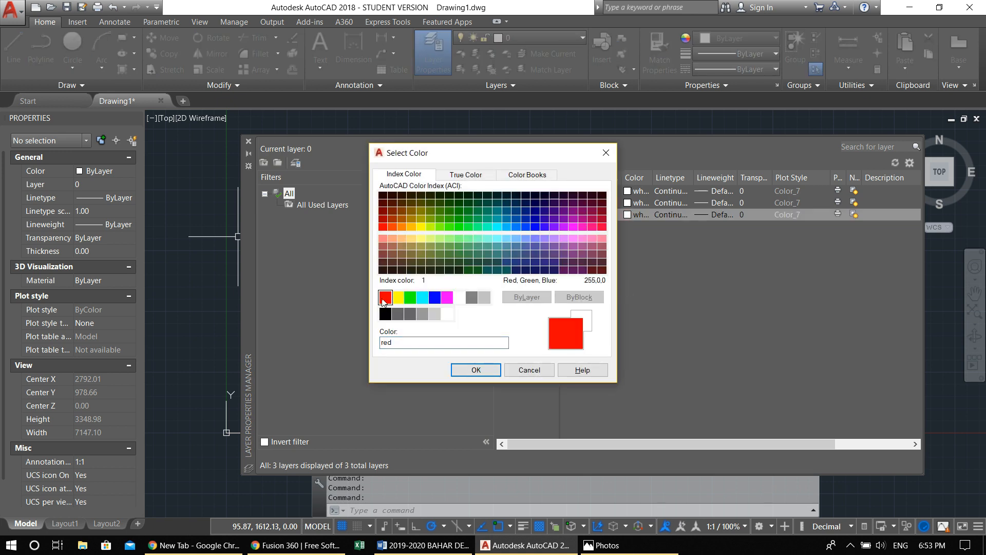
{"action": "left_click", "coordinate": [470, 369]}
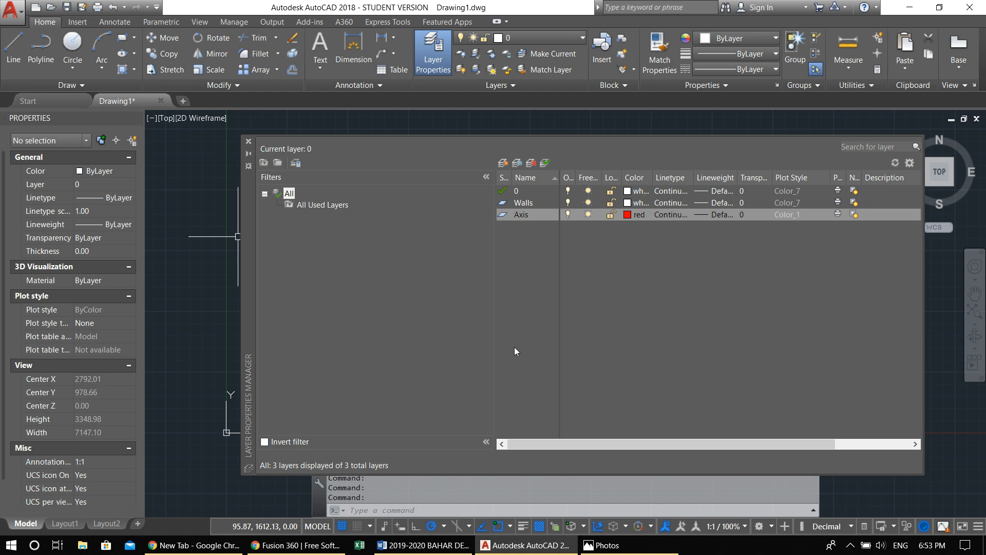
{"action": "left_click", "coordinate": [628, 215]}
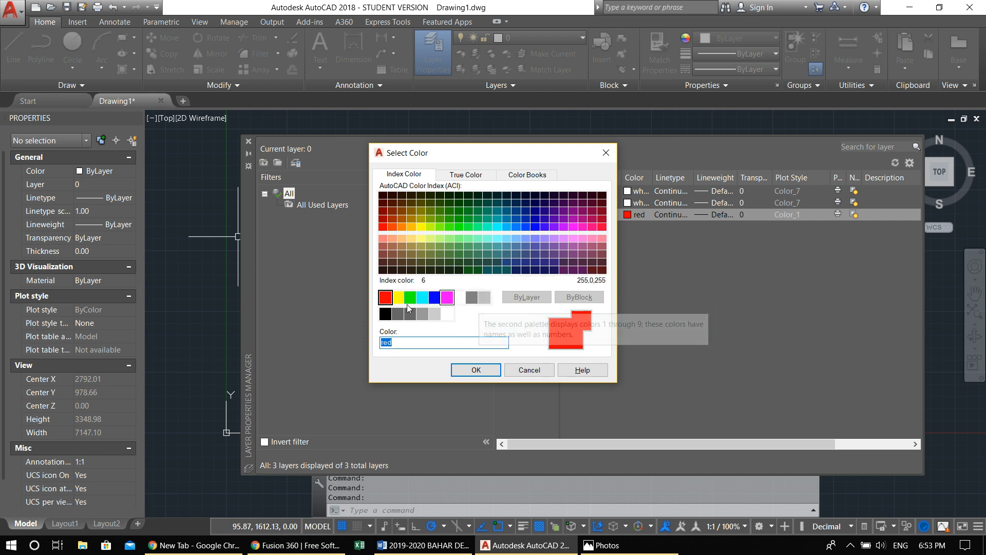
{"action": "left_click", "coordinate": [450, 371]}
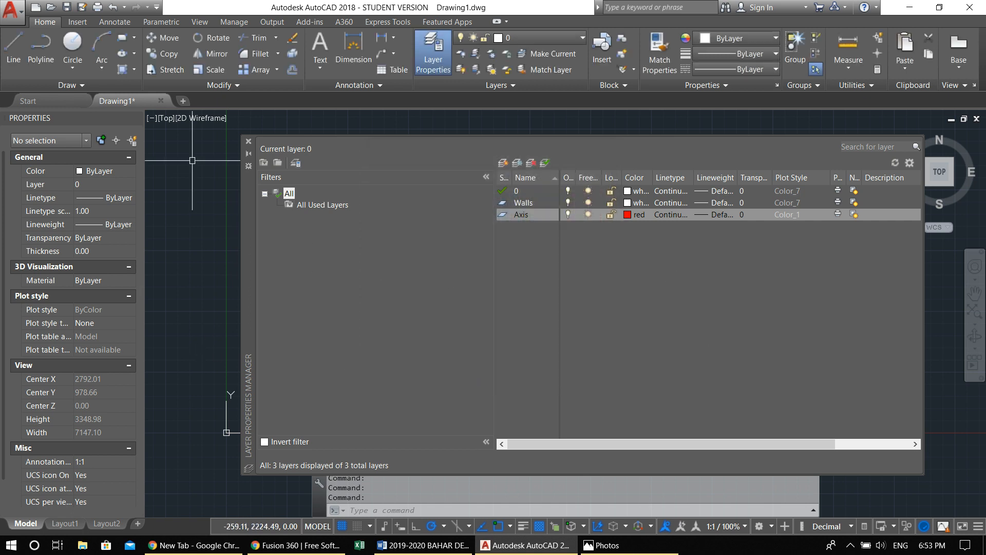
Close the Layer Properties Manager and make Axis the current layer
{"action": "left_click", "coordinate": [248, 140]}
{"action": "key", "text": "Escape"}
{"action": "key", "text": "Escape"}
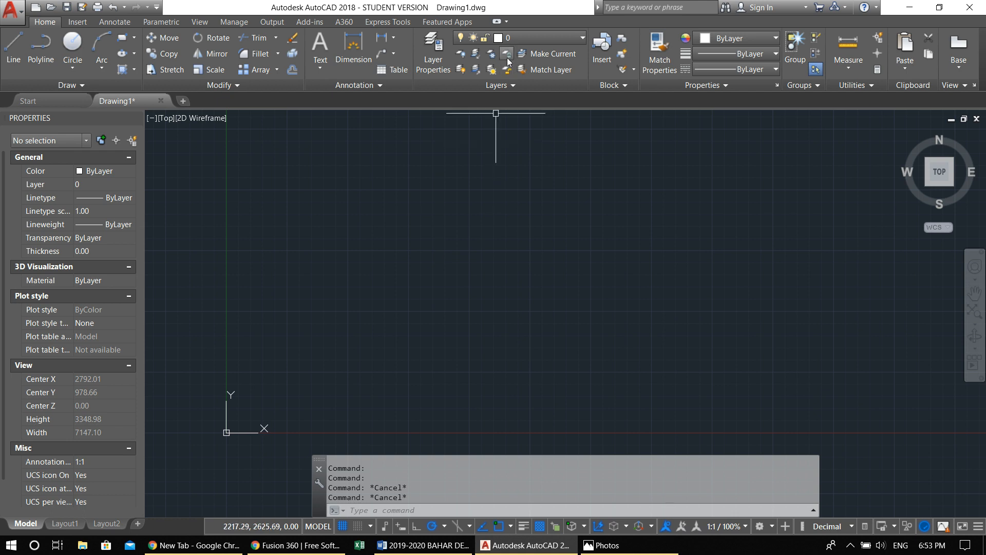
{"action": "left_click", "coordinate": [509, 32]}
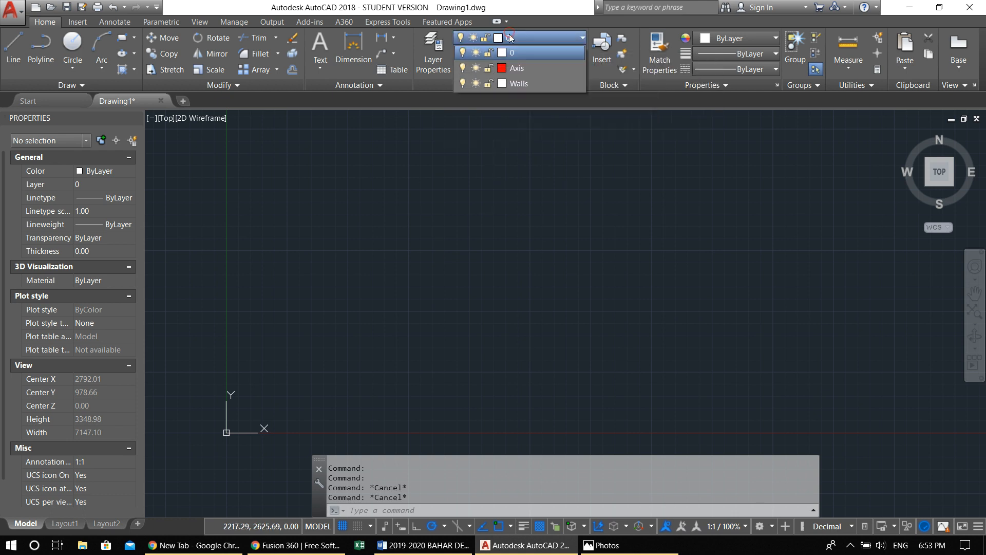
{"action": "left_click", "coordinate": [513, 66]}
Turn on snap mode and check the snap and grid spacing in the drafting settings without changing them
{"action": "middle_click_drag", "start_coordinate": [381, 286], "coordinate": [396, 284]}
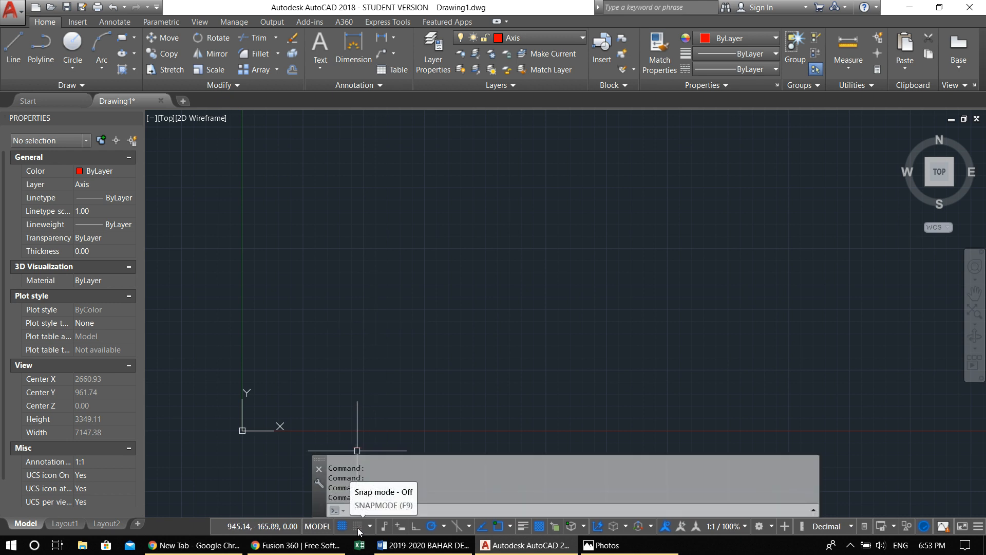
{"action": "left_click", "coordinate": [358, 527]}
{"action": "middle_click_drag", "start_coordinate": [383, 379], "coordinate": [395, 347]}
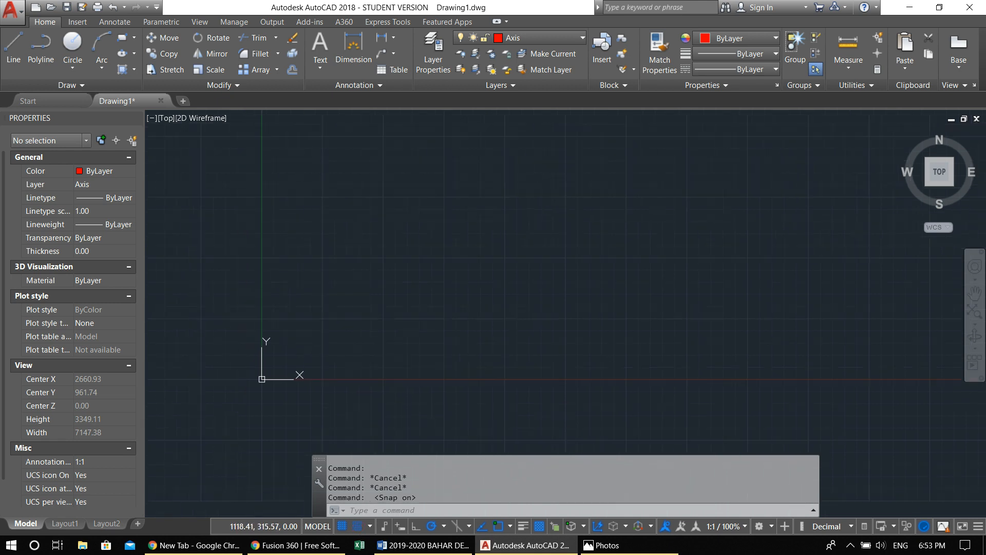
{"action": "scroll", "coordinate": [396, 347], "scroll_direction": "up", "scroll_amount": 2}
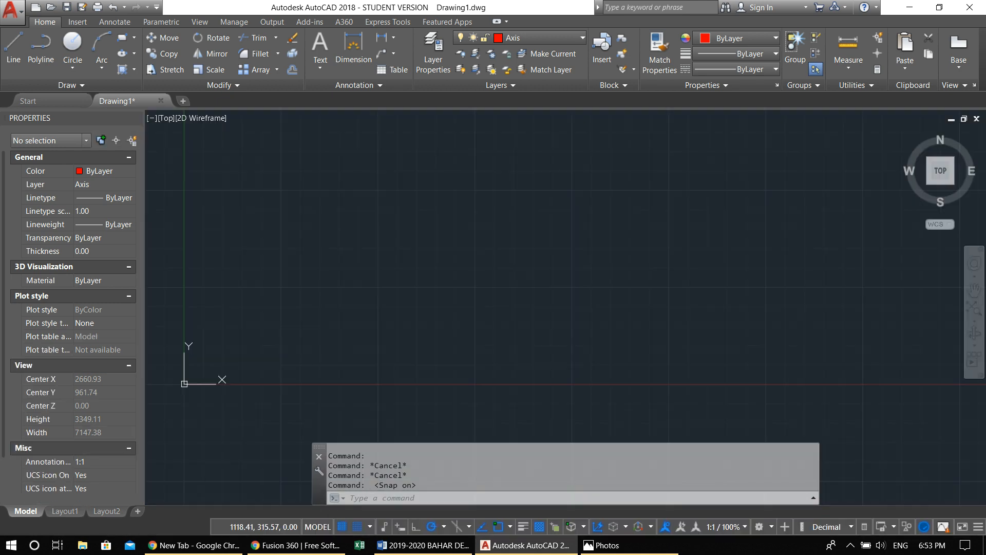
{"action": "right_click", "coordinate": [361, 525]}
{"action": "left_click", "coordinate": [370, 510]}
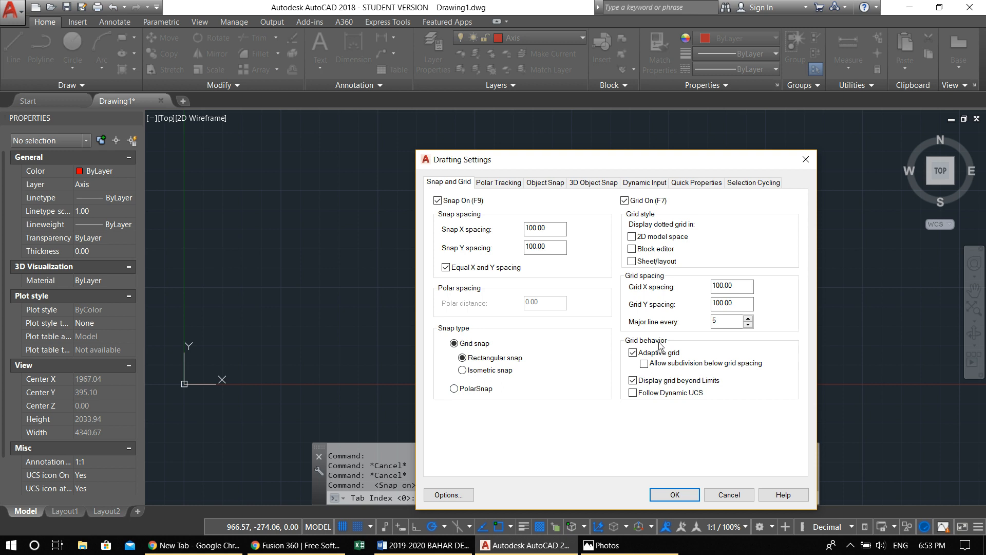
{"action": "left_click", "coordinate": [810, 162]}
{"action": "middle_click_drag", "start_coordinate": [489, 293], "coordinate": [341, 367]}
{"action": "scroll", "coordinate": [434, 316], "scroll_direction": "down", "scroll_amount": 2}
{"action": "type", "text": "l"}
{"action": "key", "text": "Return"}
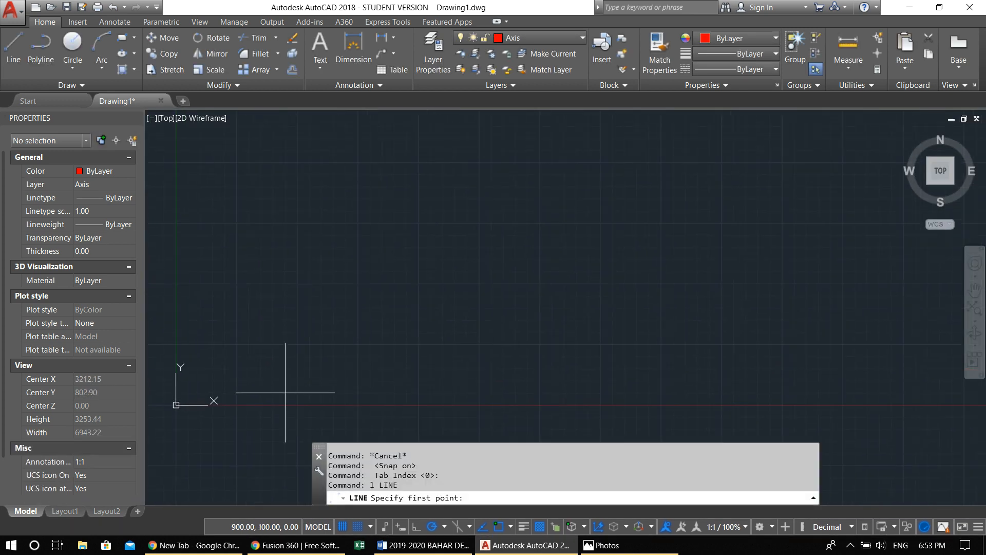
{"action": "key", "text": "Escape"}
{"action": "key", "text": "Escape"}
{"action": "scroll", "coordinate": [315, 353], "scroll_direction": "up", "scroll_amount": 2}
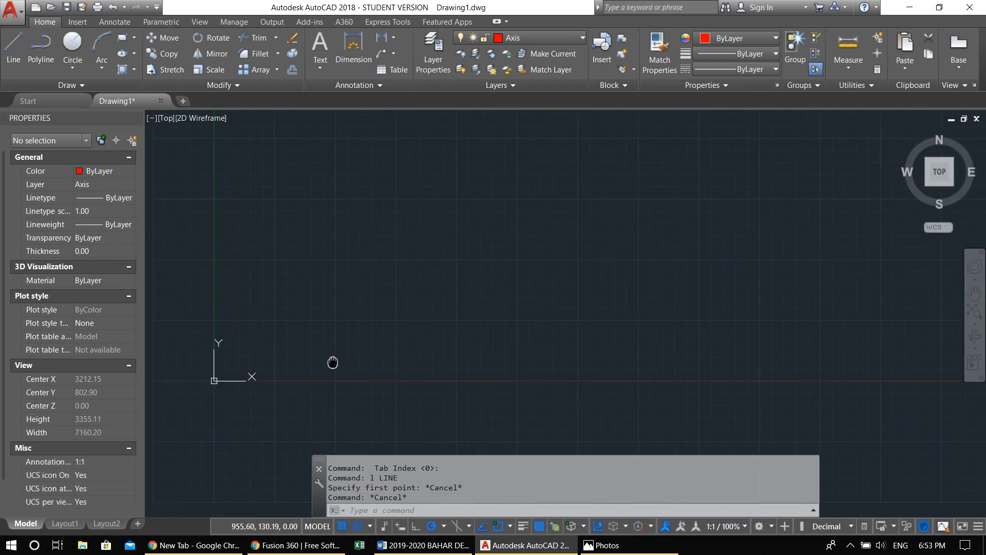
{"action": "middle_click_drag", "start_coordinate": [305, 345], "coordinate": [338, 372]}
{"action": "scroll", "coordinate": [358, 377], "scroll_direction": "down", "scroll_amount": 2}
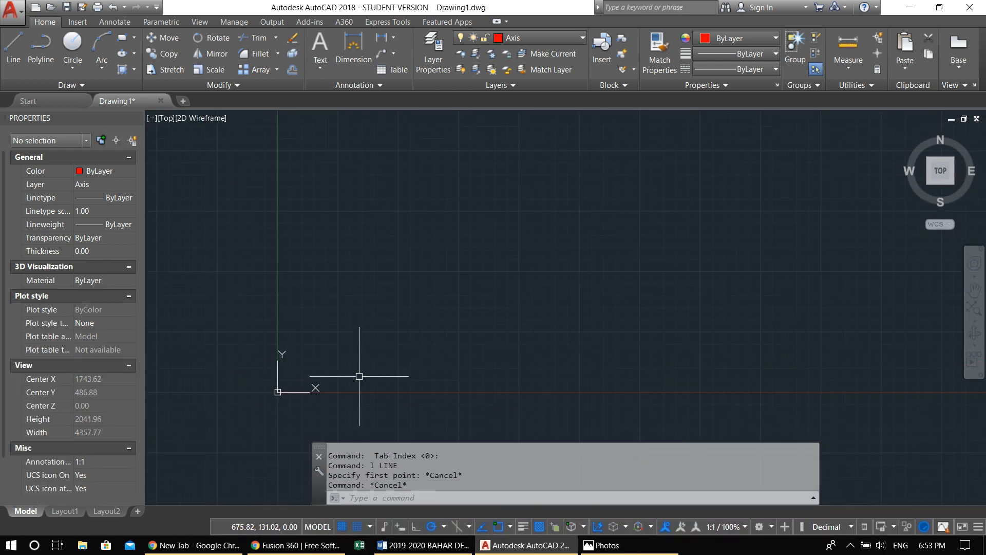
Draw three connected freehand test lines on the Axis layer, starting at 500,0 on the X axis
{"action": "middle_click_drag", "start_coordinate": [438, 355], "coordinate": [416, 389]}
{"action": "type", "text": "L"}
{"action": "key", "text": "Return"}
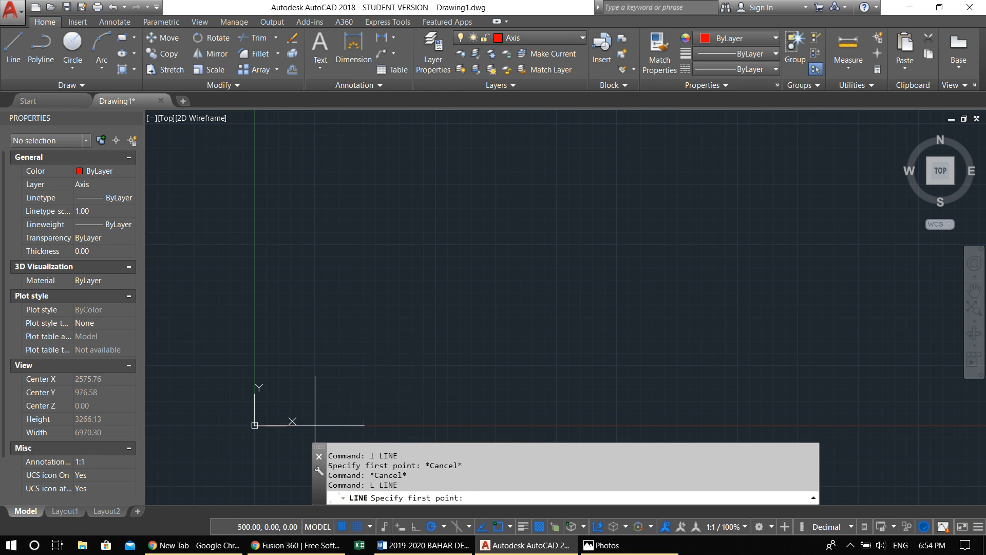
{"action": "left_click", "coordinate": [315, 424]}
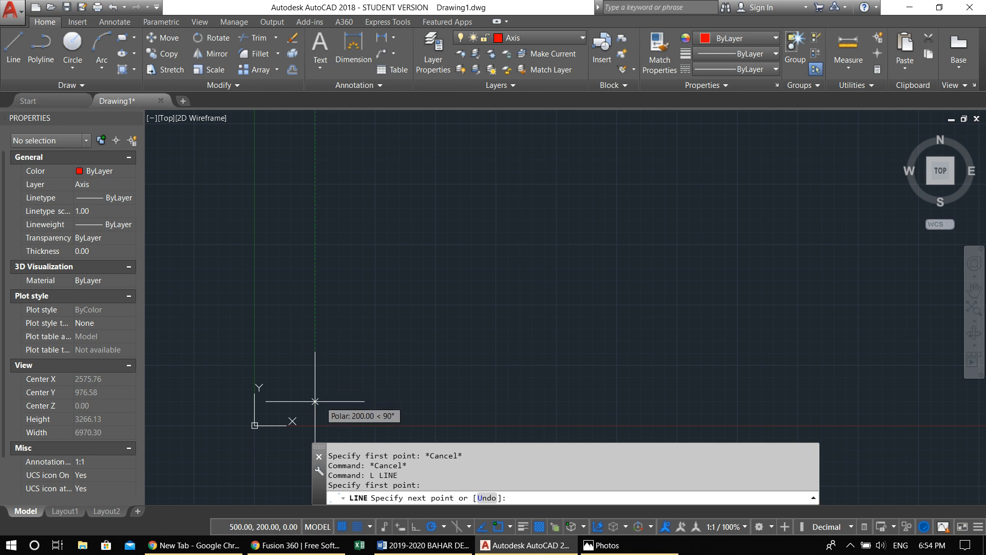
{"action": "left_click", "coordinate": [436, 183]}
{"action": "left_click", "coordinate": [435, 289]}
{"action": "left_click", "coordinate": [337, 219]}
{"action": "key", "text": "Return"}
Select the three test lines together and erase them
{"action": "left_click", "coordinate": [483, 328]}
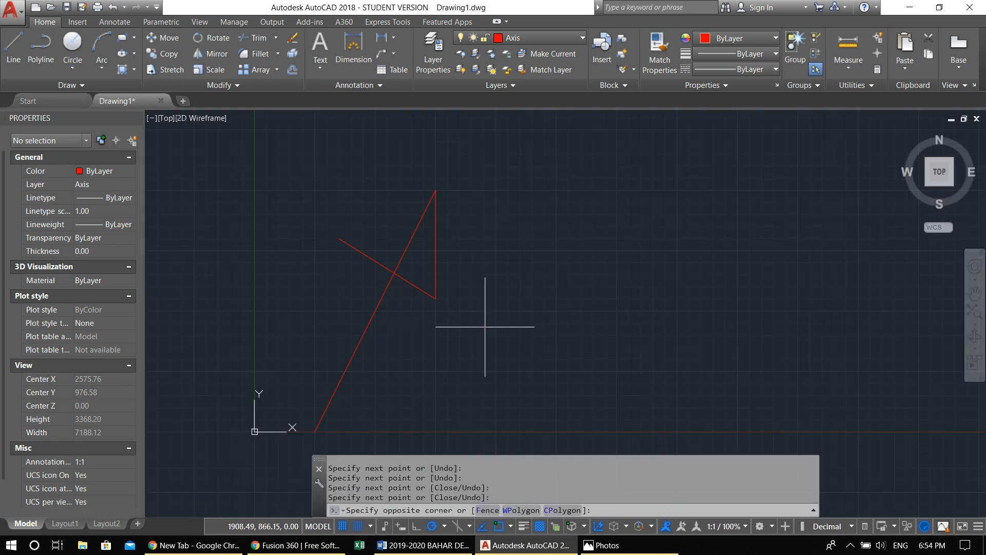
{"action": "left_click", "coordinate": [303, 198]}
{"action": "type", "text": "E"}
{"action": "key", "text": "Return"}
Draw a single slanted line 500 units long, starting at 500,0 on the X axis
{"action": "type", "text": "l"}
{"action": "key", "text": "Return"}
{"action": "left_click", "coordinate": [337, 419]}
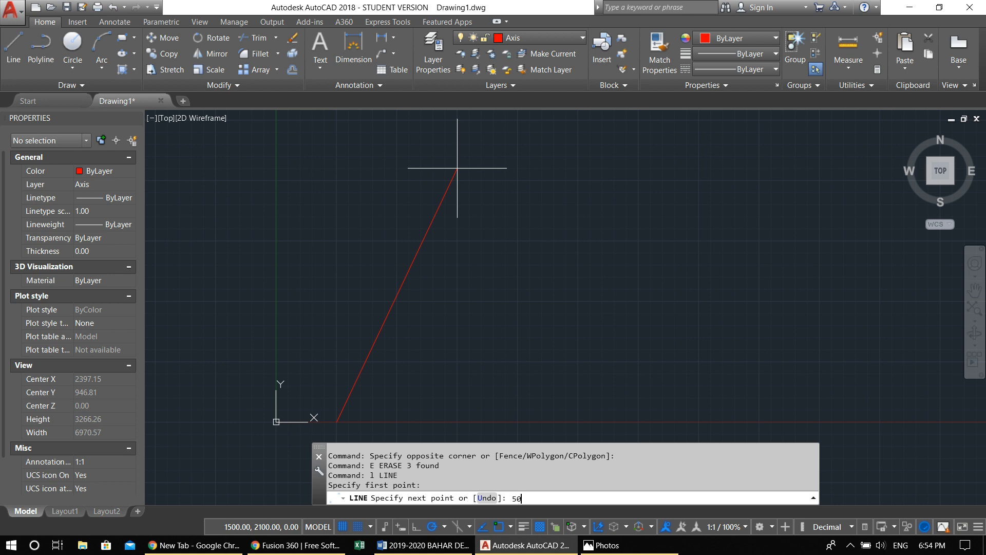
{"action": "key", "text": "Return"}
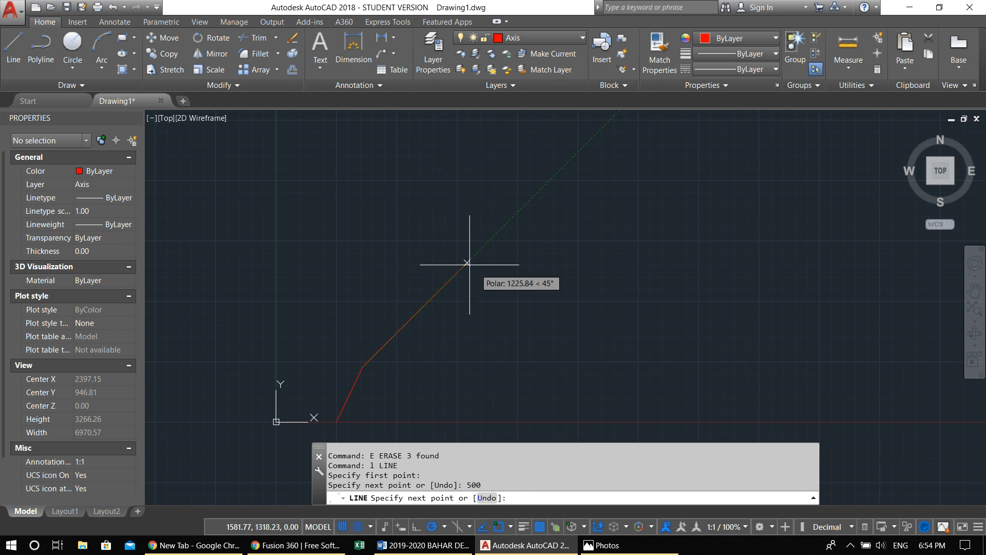
{"action": "key", "text": "Return"}
Select the slanted 500-unit line and erase it
{"action": "left_click", "coordinate": [392, 379]}
{"action": "left_click", "coordinate": [334, 346]}
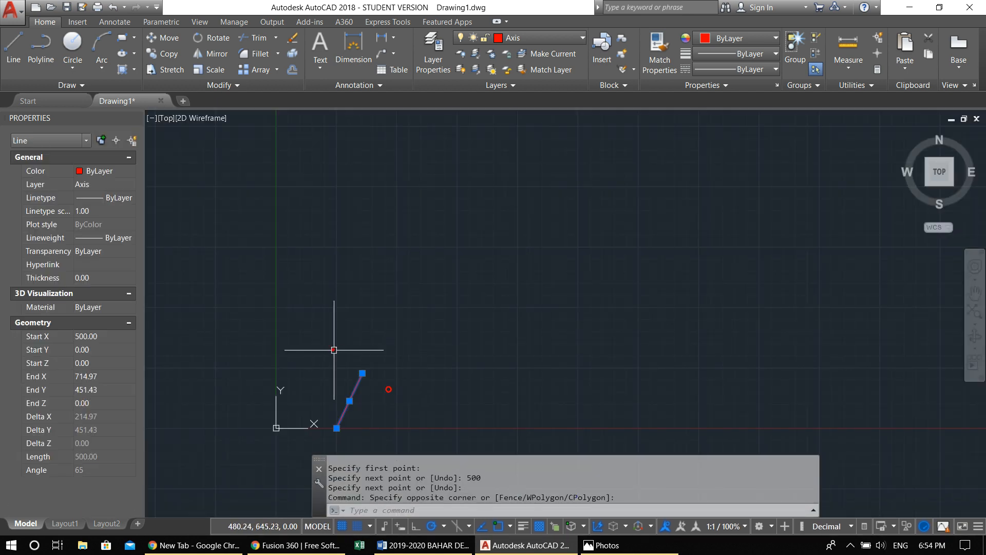
{"action": "type", "text": "e"}
{"action": "key", "text": "Return"}
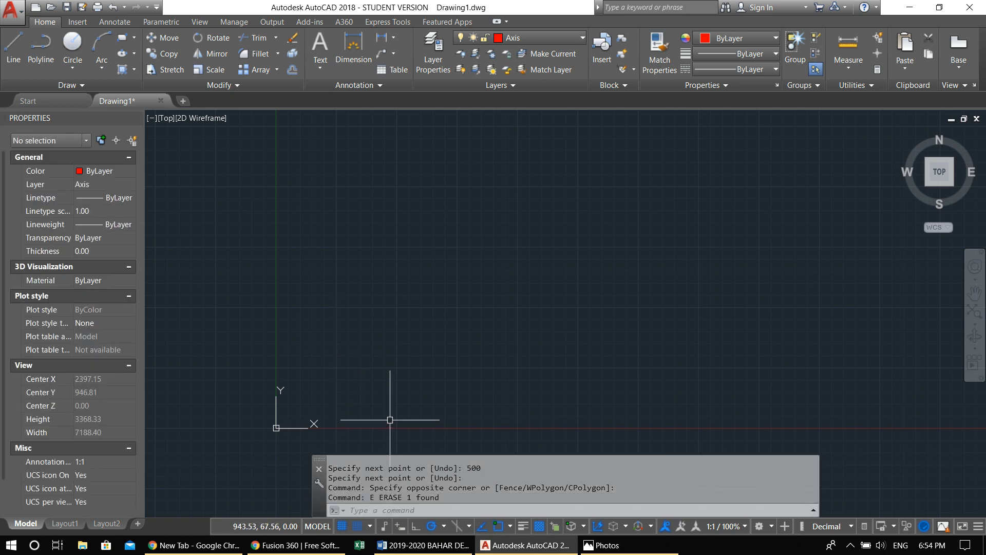
Draw a vertical axis line 1400 units long straight up from 500,0, and zoom to the drawing extents
{"action": "type", "text": "1"}
{"action": "key", "text": "Return"}
{"action": "left_click", "coordinate": [350, 415]}
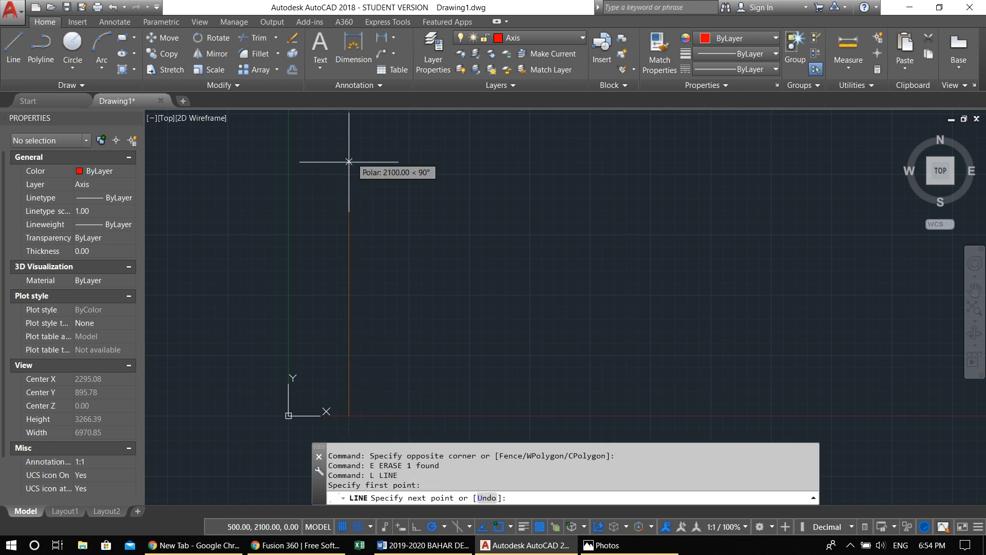
{"action": "type", "text": "1400"}
{"action": "key", "text": "Return"}
{"action": "key", "text": "Return"}
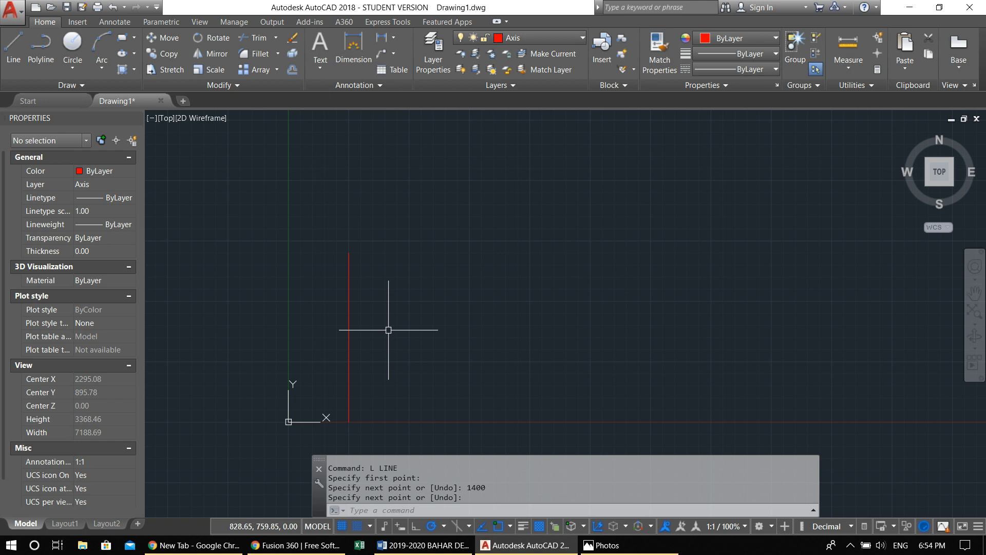
{"action": "middle_click", "coordinate": [392, 341]}
{"action": "middle_click", "coordinate": [392, 341]}
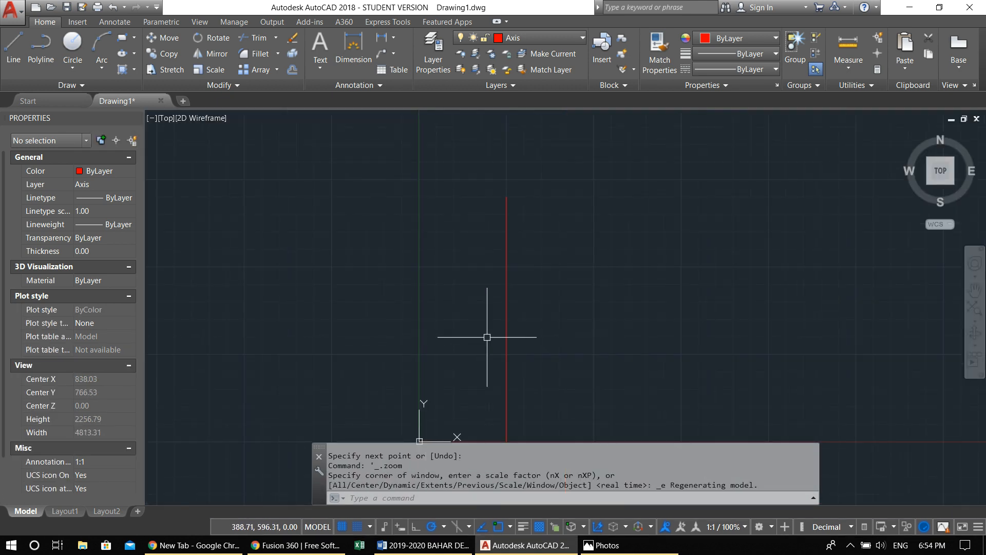
Turn off grid snap and offset the vertical axis line 300 units to its right
{"action": "mouse_move", "coordinate": [486, 337]}
{"action": "middle_mouse_down"}
{"action": "mouse_move", "coordinate": [267, 224]}
{"action": "mouse_move", "coordinate": [267, 308]}
{"action": "middle_mouse_up"}
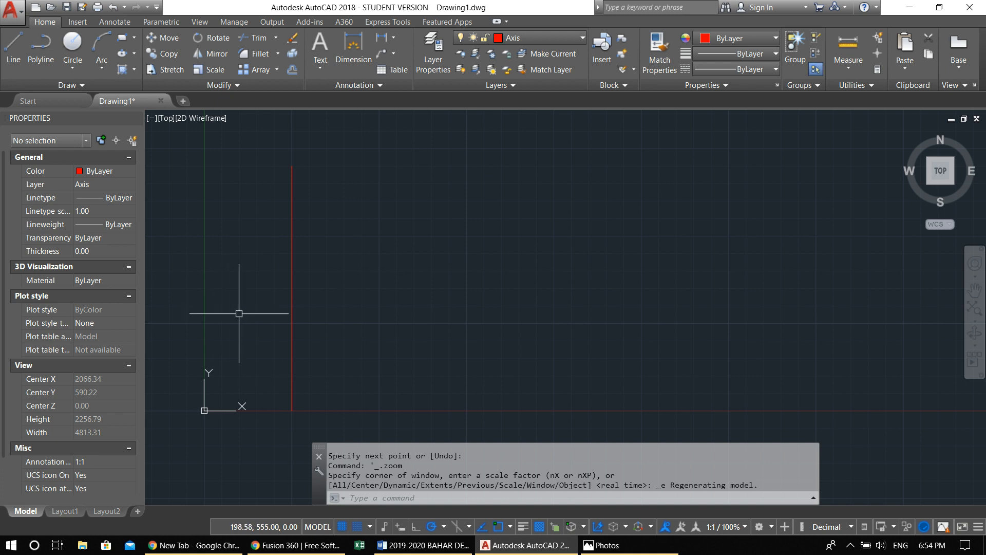
{"action": "left_click", "coordinate": [358, 527]}
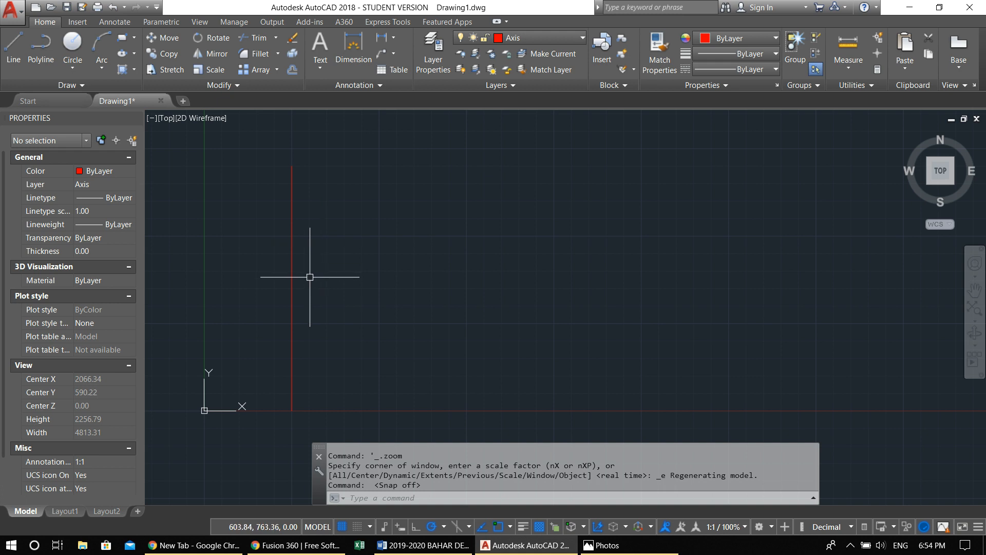
{"action": "type", "text": "o"}
{"action": "key", "text": "Return"}
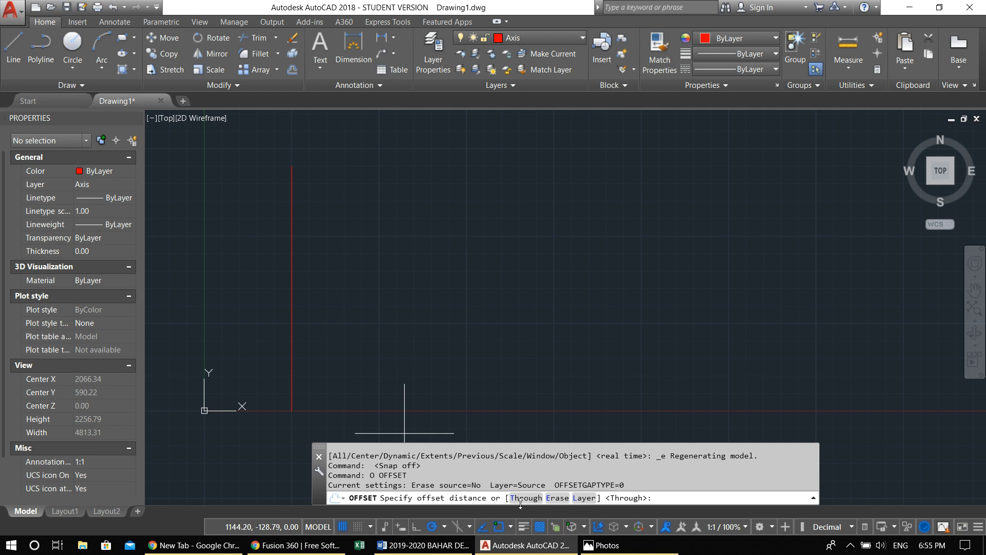
{"action": "key", "text": "Return"}
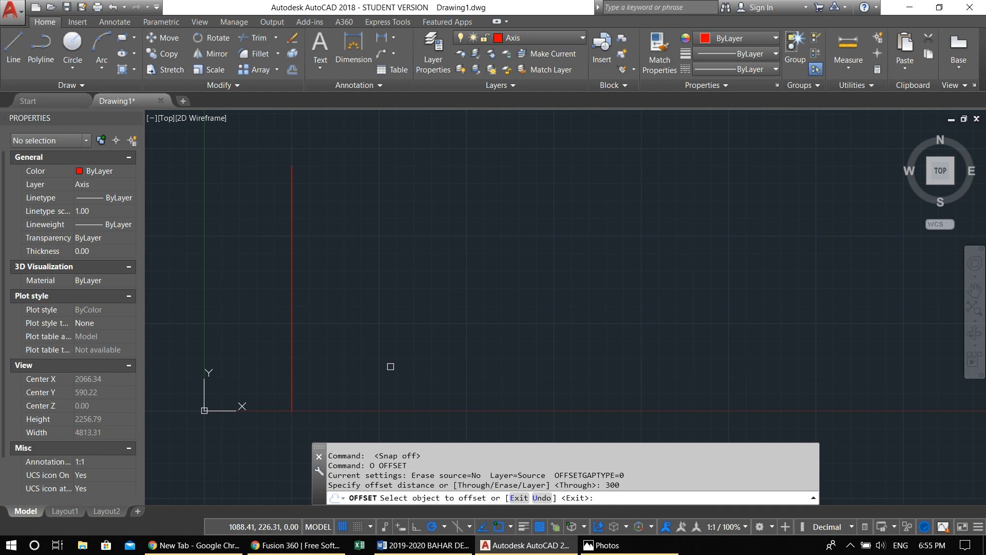
{"action": "left_click", "coordinate": [291, 316]}
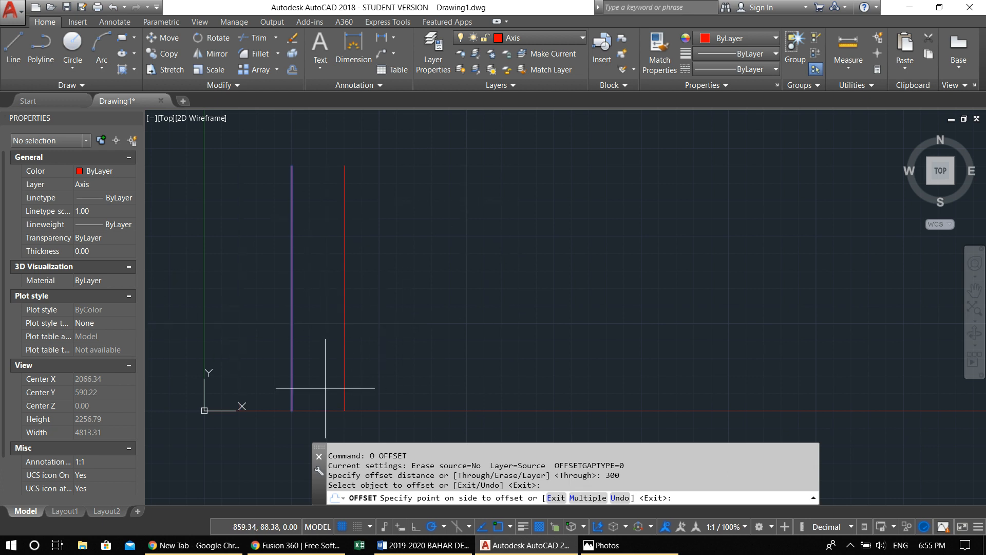
{"action": "left_click", "coordinate": [441, 227]}
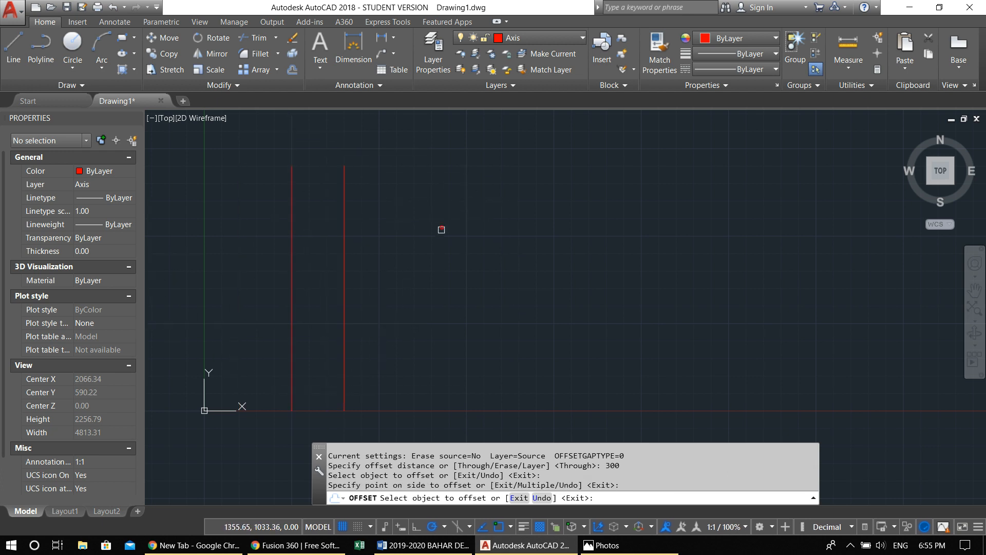
Offset three more vertical axis lines to the right, each 300 units from the previous one
{"action": "left_click", "coordinate": [345, 258]}
{"action": "left_click", "coordinate": [447, 208]}
{"action": "left_click", "coordinate": [396, 218]}
{"action": "left_click", "coordinate": [465, 217]}
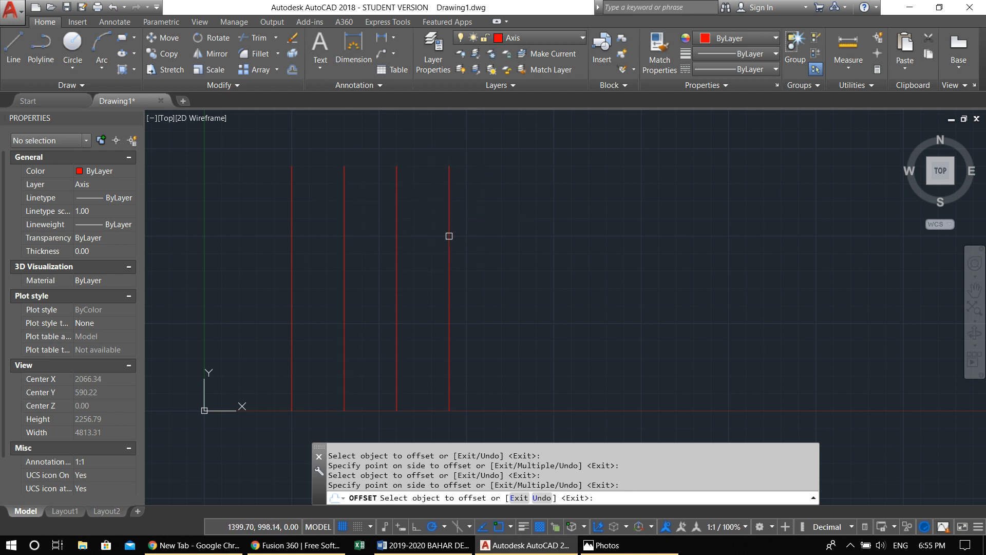
{"action": "left_click", "coordinate": [448, 235]}
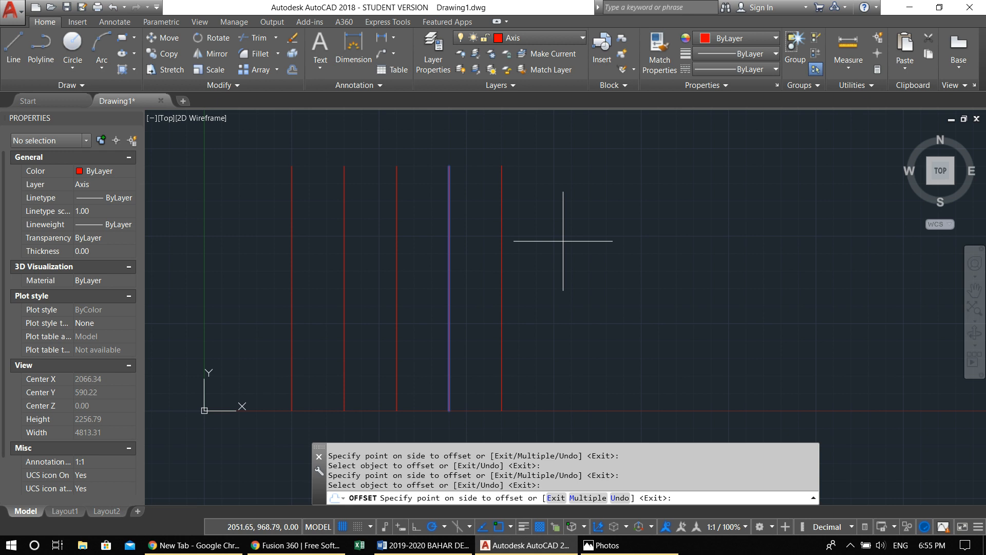
{"action": "left_click", "coordinate": [561, 241]}
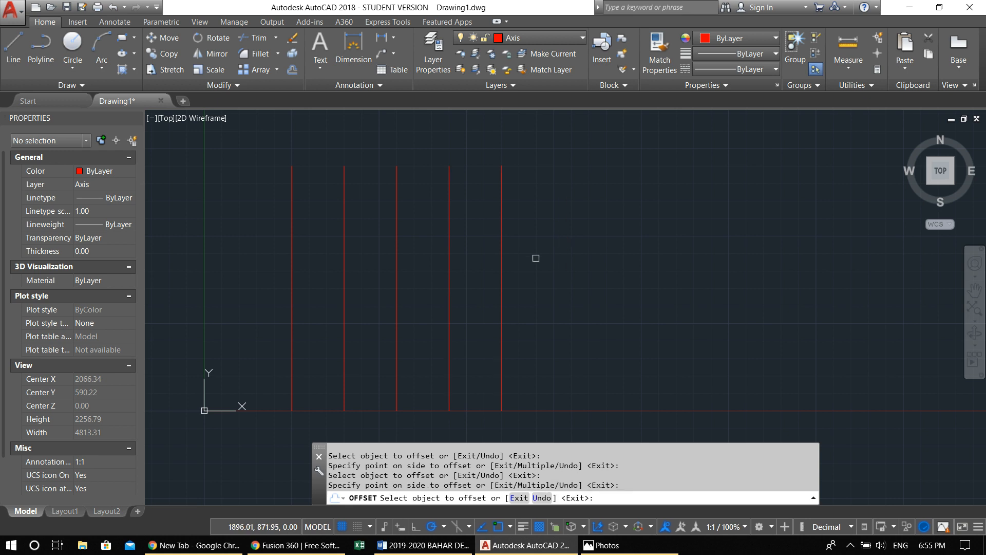
{"action": "key", "text": "Escape"}
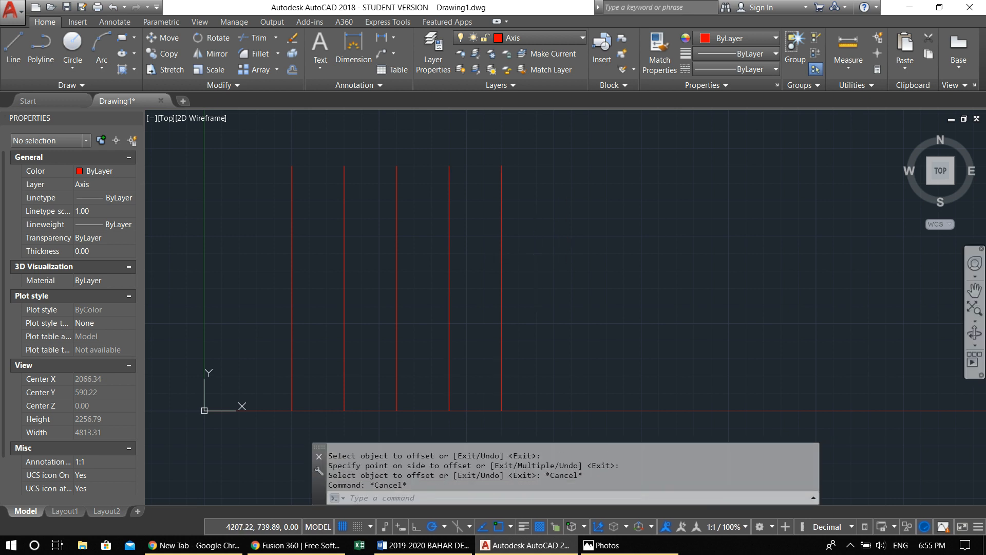
Offset the rightmost vertical axis line 500 units to its right
{"action": "scroll", "coordinate": [980, 251], "scroll_direction": "up", "scroll_amount": 4}
{"action": "key", "text": "alt+Tab"}
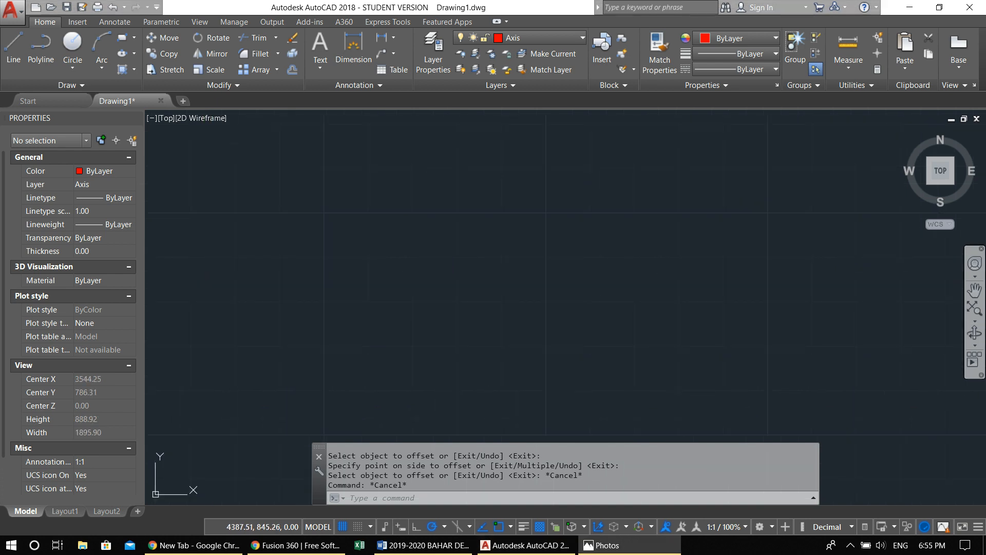
{"action": "key", "text": "alt+Tab"}
{"action": "scroll", "coordinate": [594, 308], "scroll_direction": "down", "scroll_amount": 4}
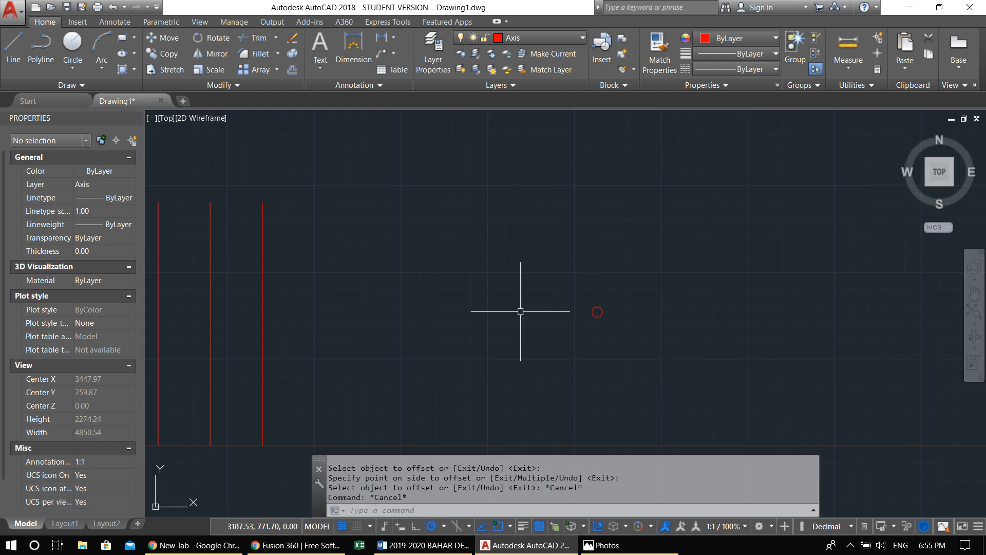
{"action": "middle_click_drag", "start_coordinate": [630, 311], "coordinate": [663, 274]}
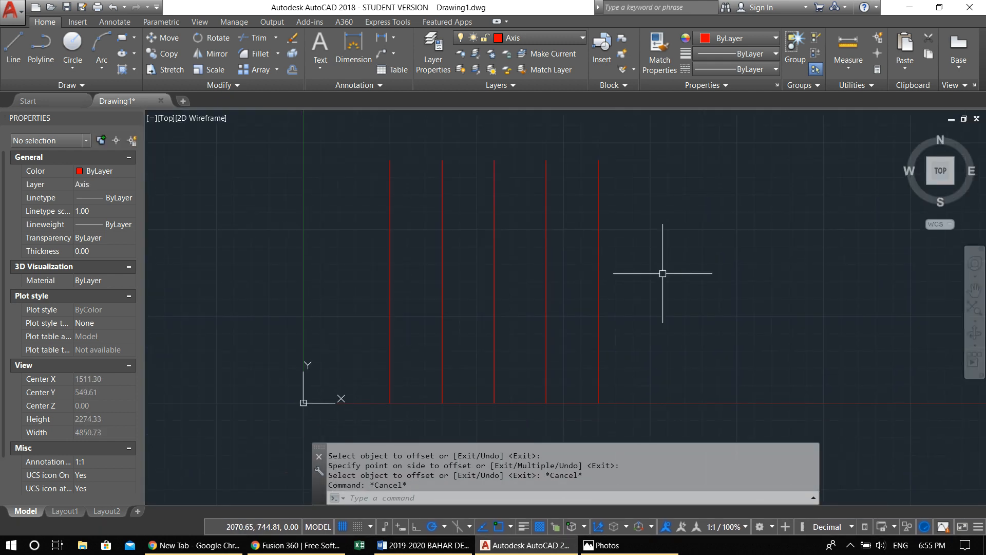
{"action": "type", "text": "o"}
{"action": "key", "text": "Return"}
{"action": "type", "text": "500"}
{"action": "key", "text": "Return"}
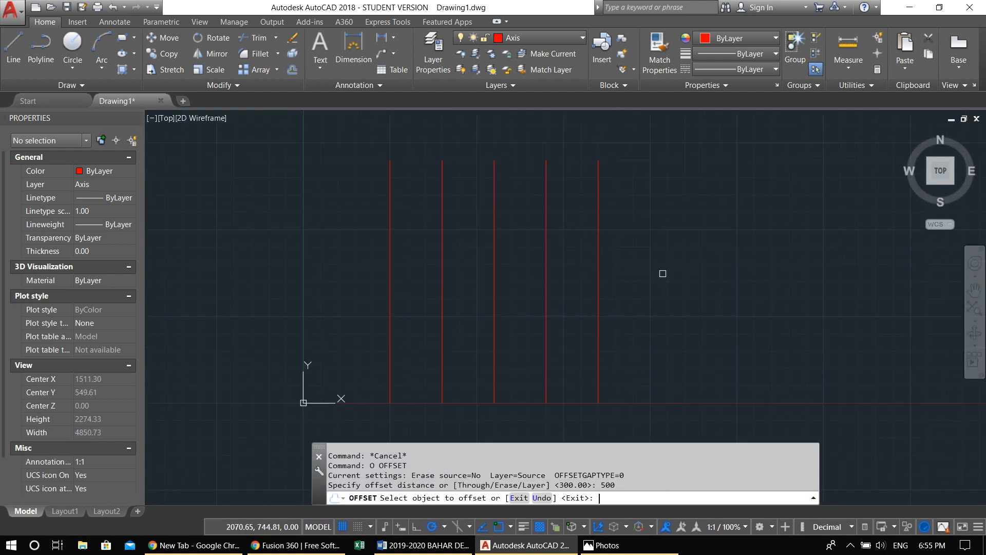
{"action": "left_click", "coordinate": [596, 268]}
{"action": "left_click", "coordinate": [745, 269]}
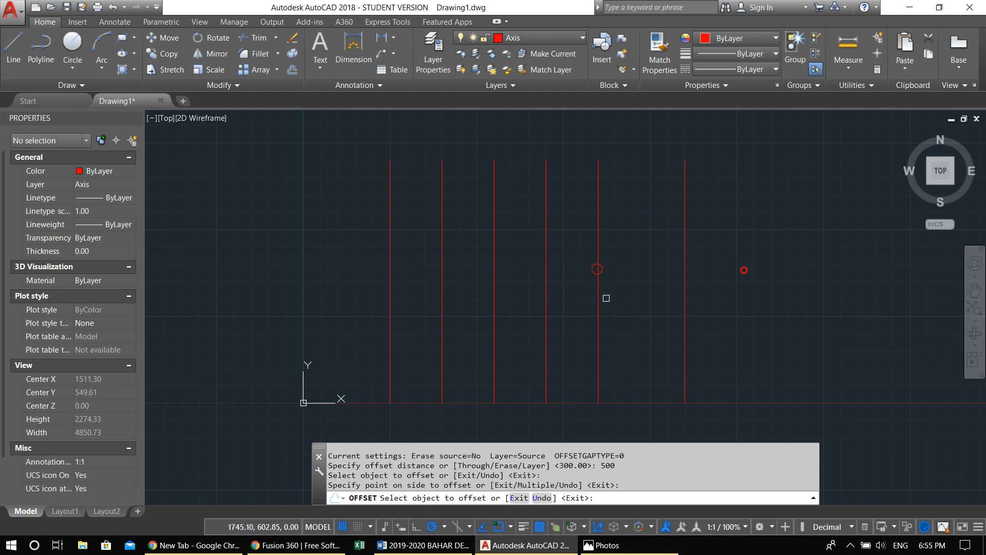
{"action": "key", "text": "Escape"}
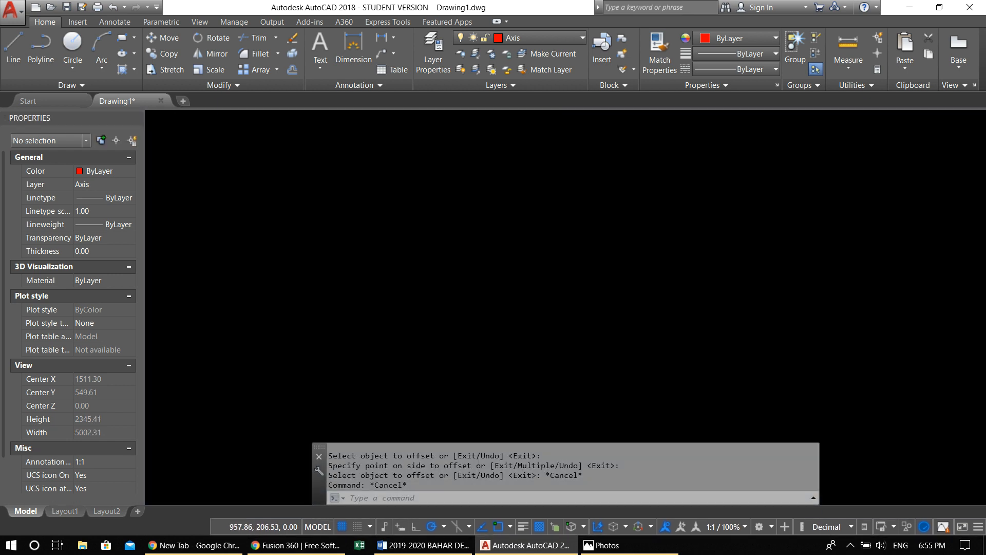
Turn grid snap on and draw a horizontal axis line from 300,200 to 2400,200 across the vertical axes
{"action": "middle_click_drag", "start_coordinate": [487, 401], "coordinate": [434, 400]}
{"action": "left_click", "coordinate": [357, 527]}
{"action": "middle_click_drag", "start_coordinate": [277, 339], "coordinate": [314, 333]}
{"action": "type", "text": "l"}
{"action": "key", "text": "Return"}
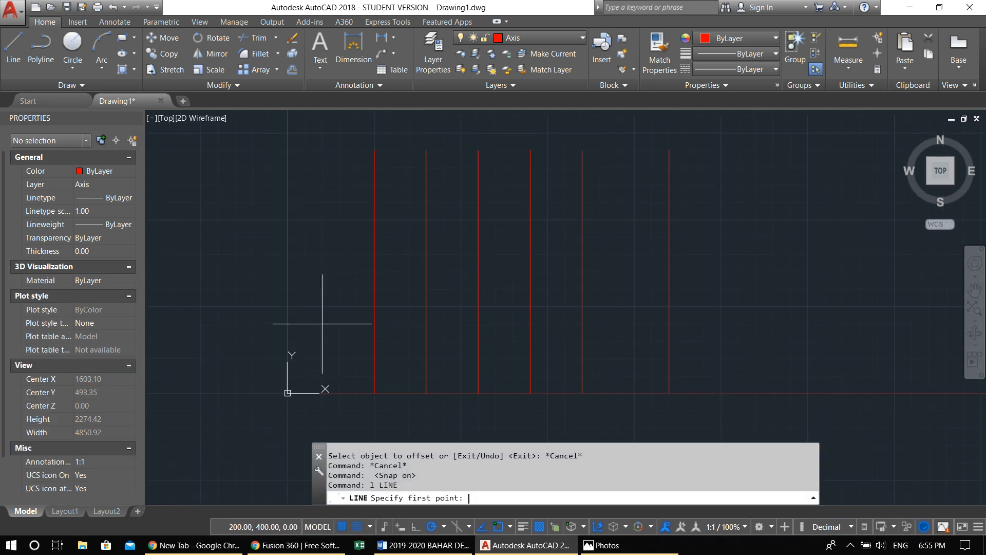
{"action": "left_click", "coordinate": [340, 357]}
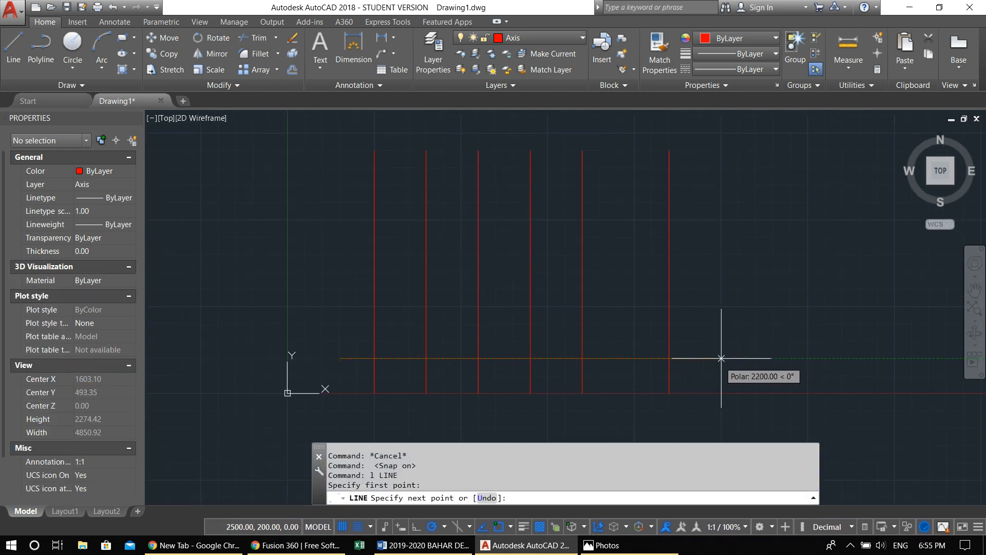
{"action": "left_click", "coordinate": [703, 358]}
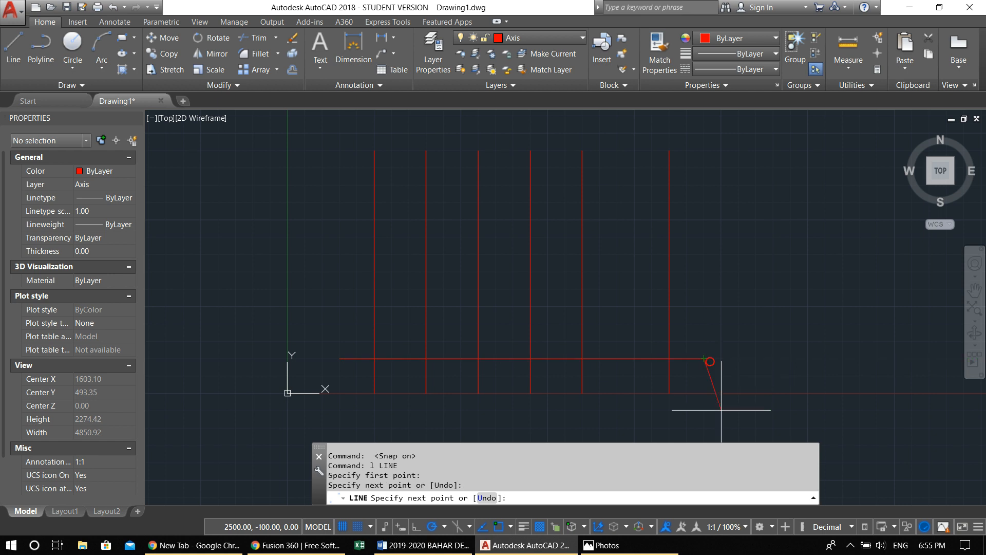
{"action": "key", "text": "Return"}
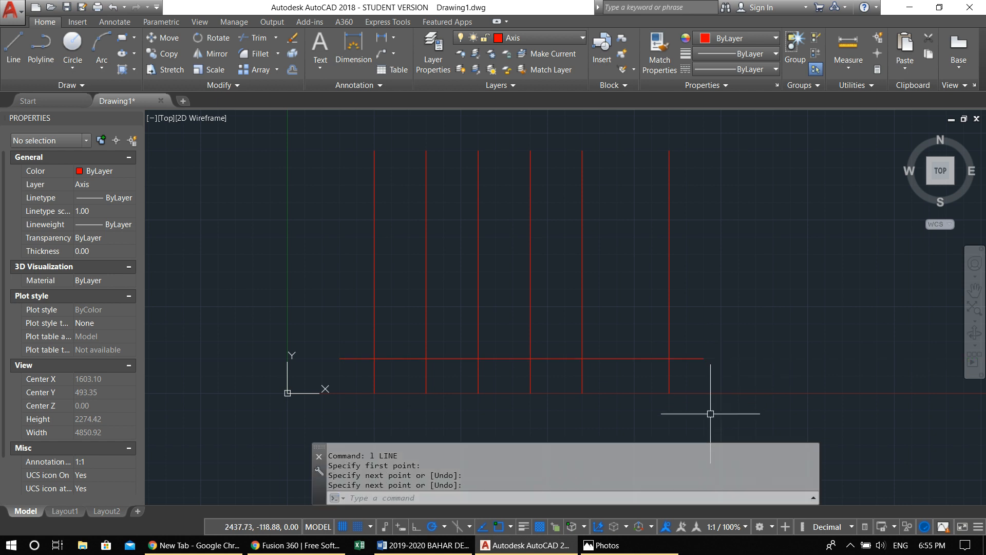
Turn off grid snap and offset the horizontal axis line 300 units upward
{"action": "left_click", "coordinate": [365, 525]}
{"action": "middle_click_drag", "start_coordinate": [436, 386], "coordinate": [451, 385]}
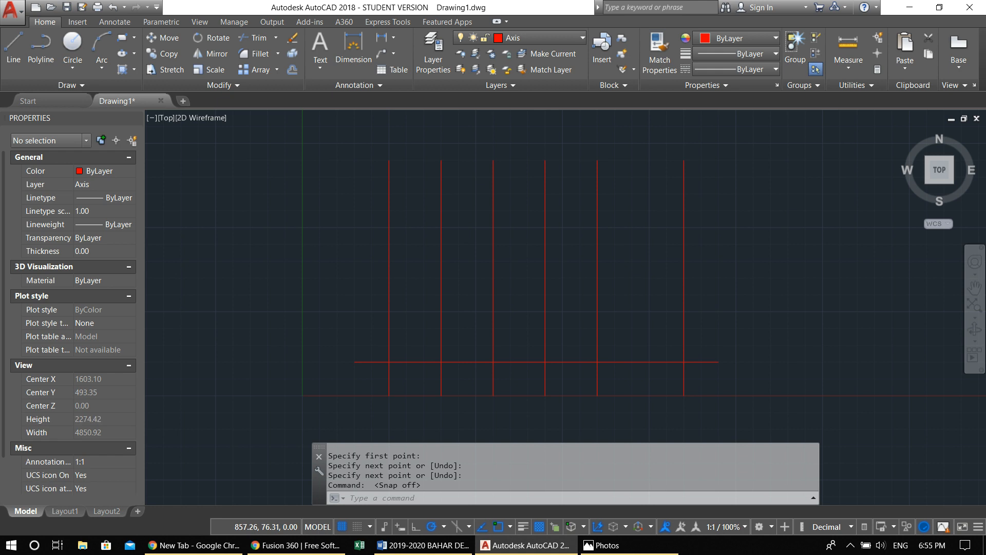
{"action": "type", "text": "o"}
{"action": "key", "text": "Return"}
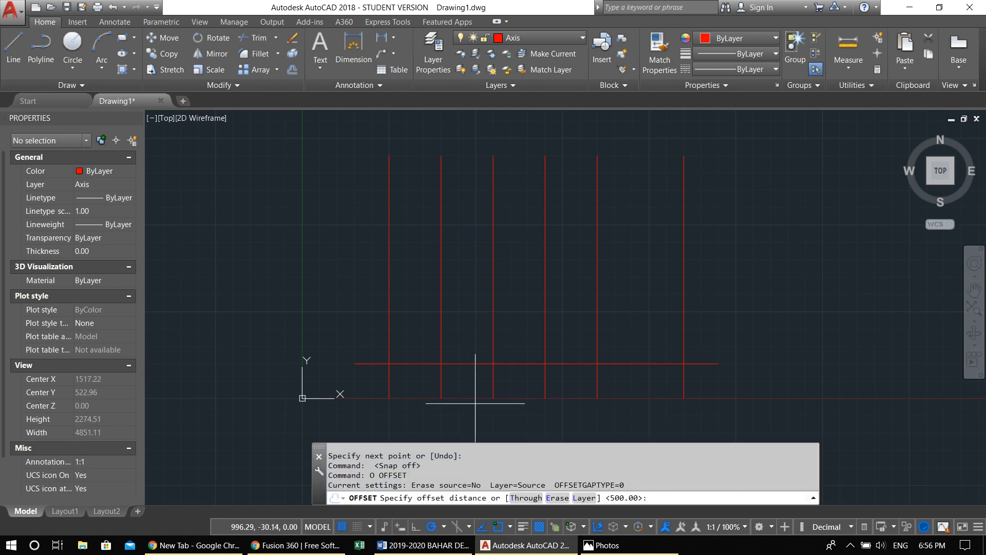
{"action": "type", "text": "300"}
{"action": "key", "text": "Return"}
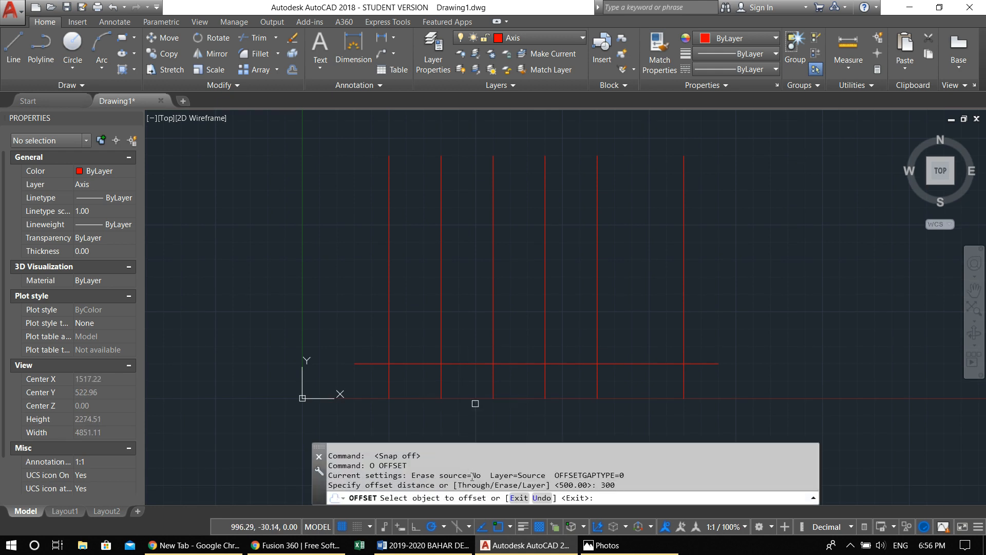
{"action": "left_click", "coordinate": [480, 358]}
{"action": "left_click", "coordinate": [453, 285]}
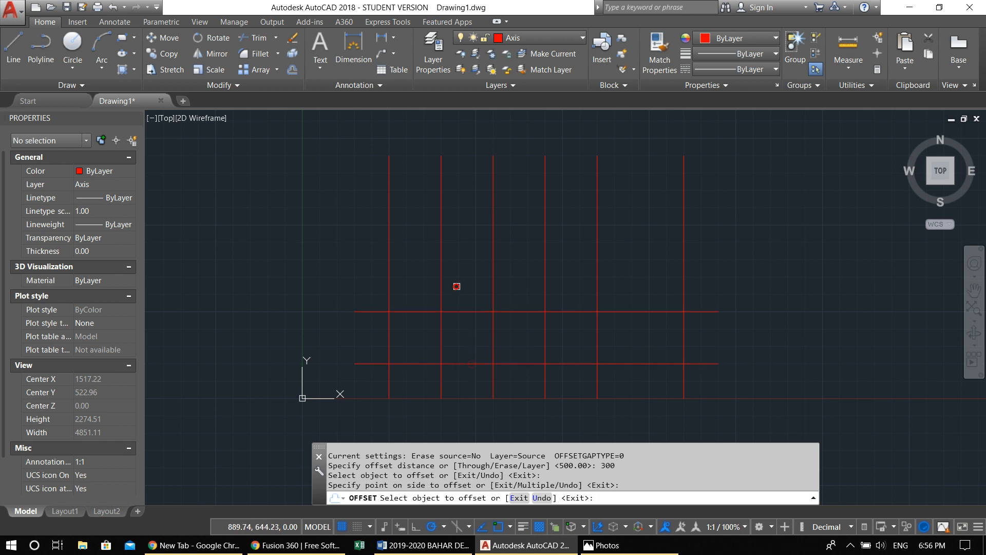
{"action": "key", "text": "Escape"}
{"action": "key", "text": "Escape"}
{"action": "key", "text": "Escape"}
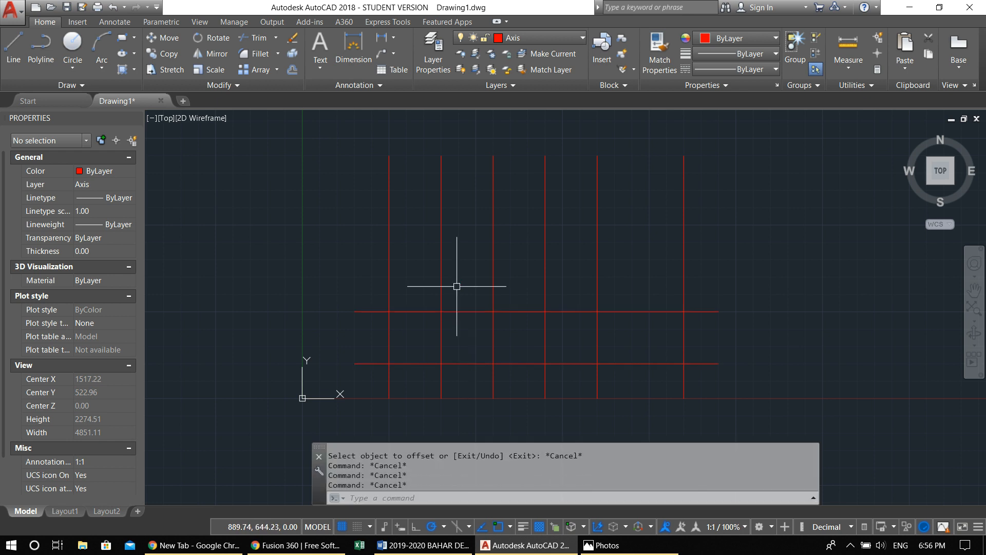
Offset the upper horizontal axis line 500 units upward
{"action": "type", "text": "o"}
{"action": "key", "text": "Return"}
{"action": "key", "text": "Return"}
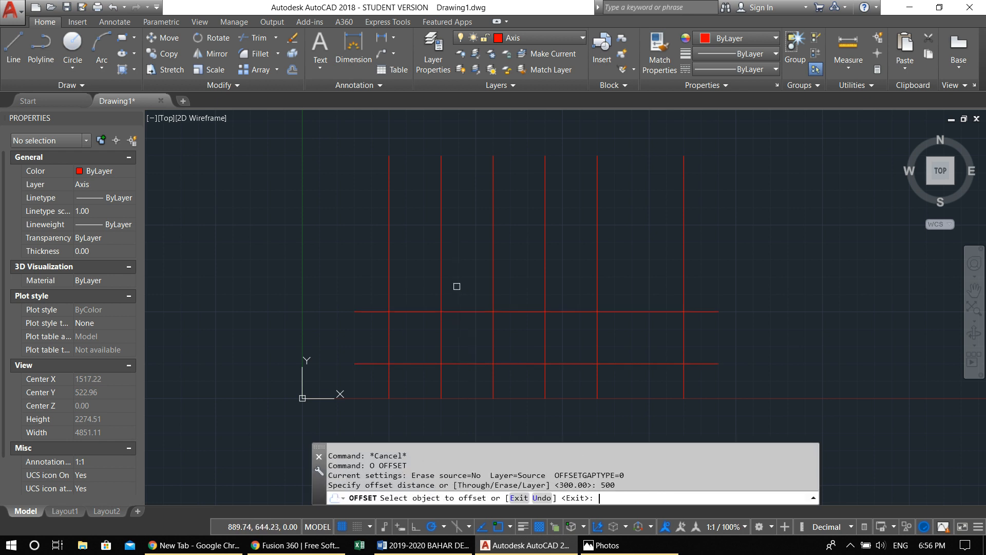
{"action": "left_click", "coordinate": [473, 312]}
{"action": "left_click", "coordinate": [460, 219]}
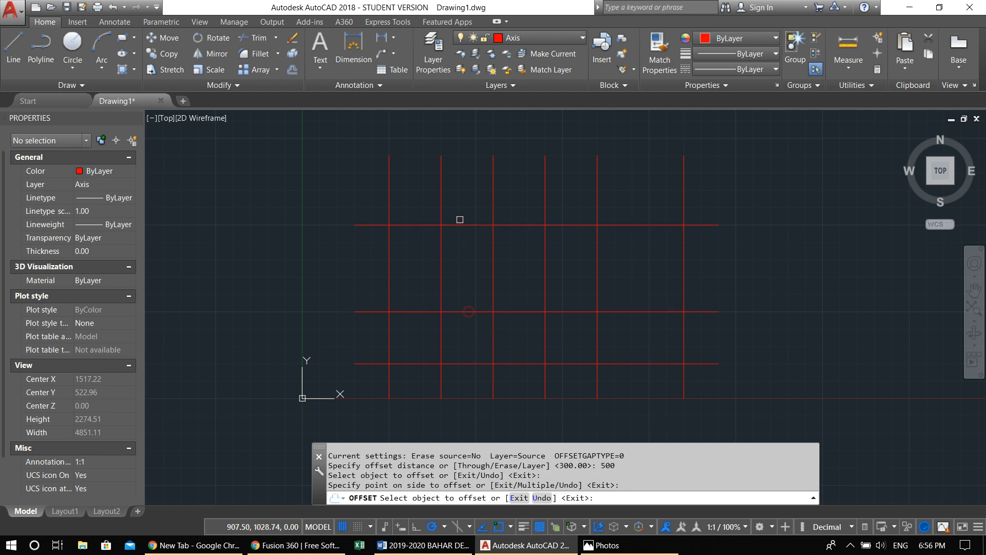
{"action": "key", "text": "Escape"}
{"action": "key", "text": "Escape"}
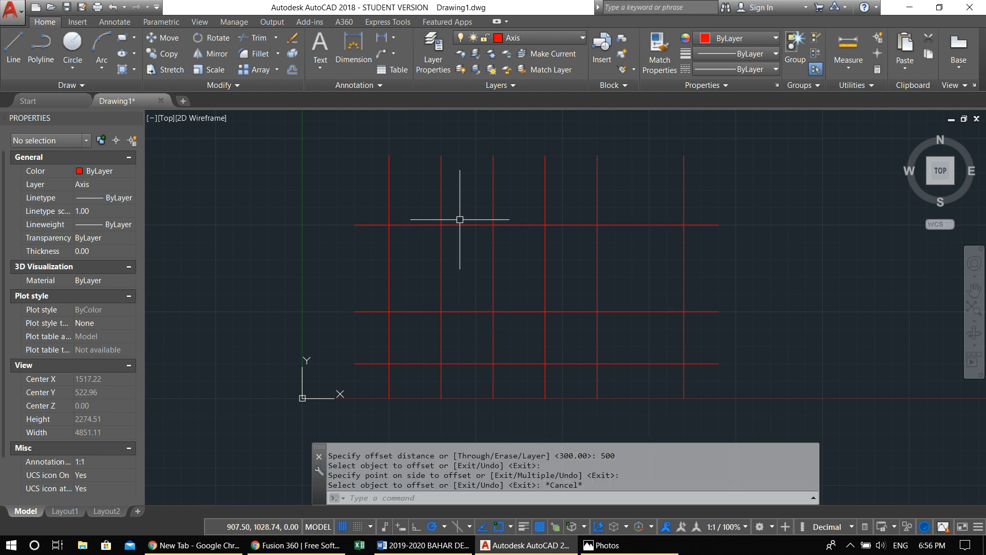
Offset the topmost horizontal axis line 300 units upward to complete the axis grid
{"action": "type", "text": "o"}
{"action": "key", "text": "Return"}
{"action": "type", "text": "300"}
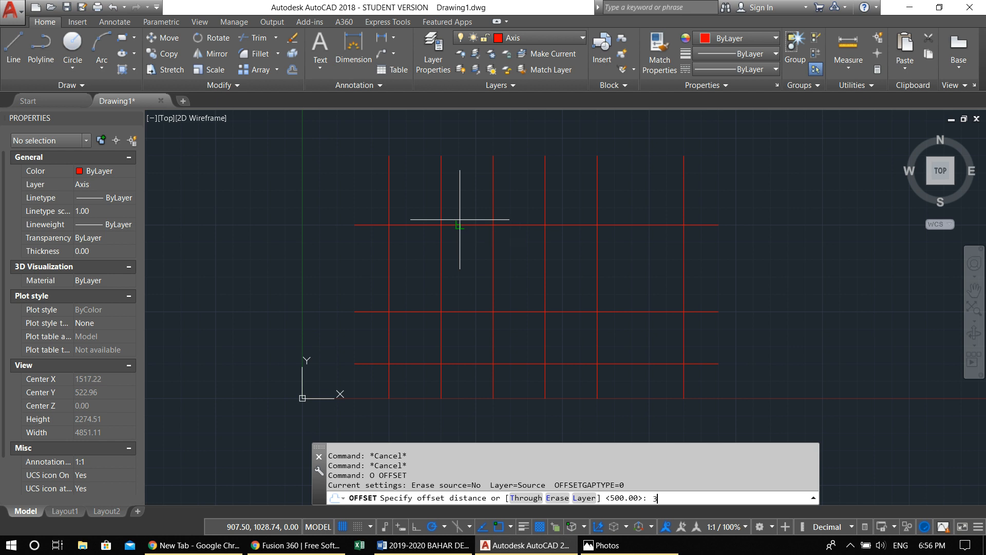
{"action": "key", "text": "Return"}
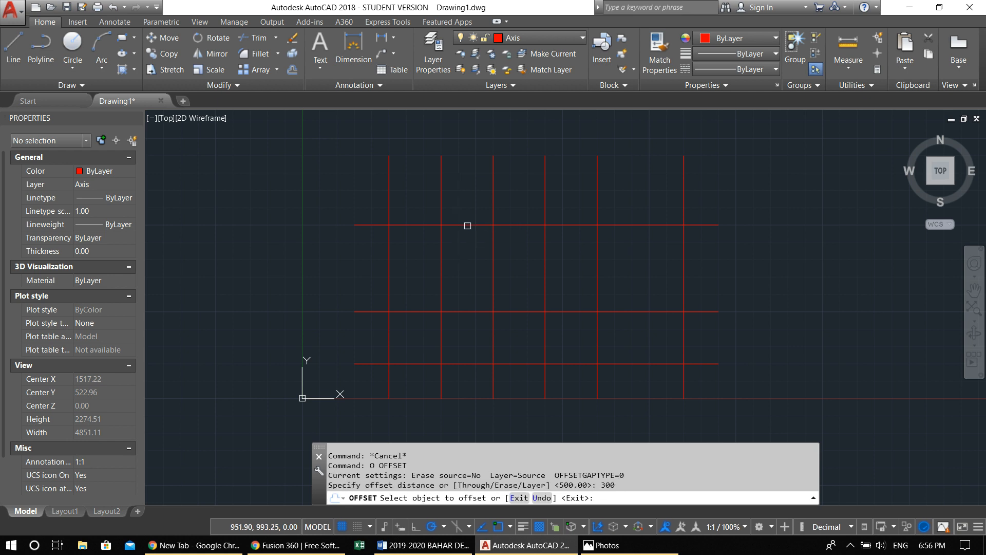
{"action": "left_click", "coordinate": [467, 225]}
{"action": "left_click", "coordinate": [460, 158]}
{"action": "key", "text": "Escape"}
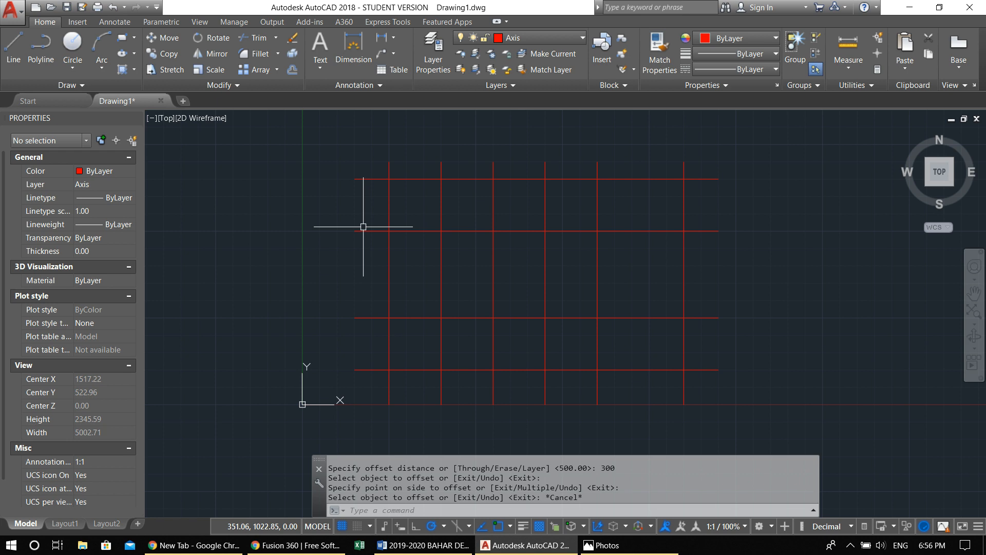
{"action": "left_click", "coordinate": [488, 39]}
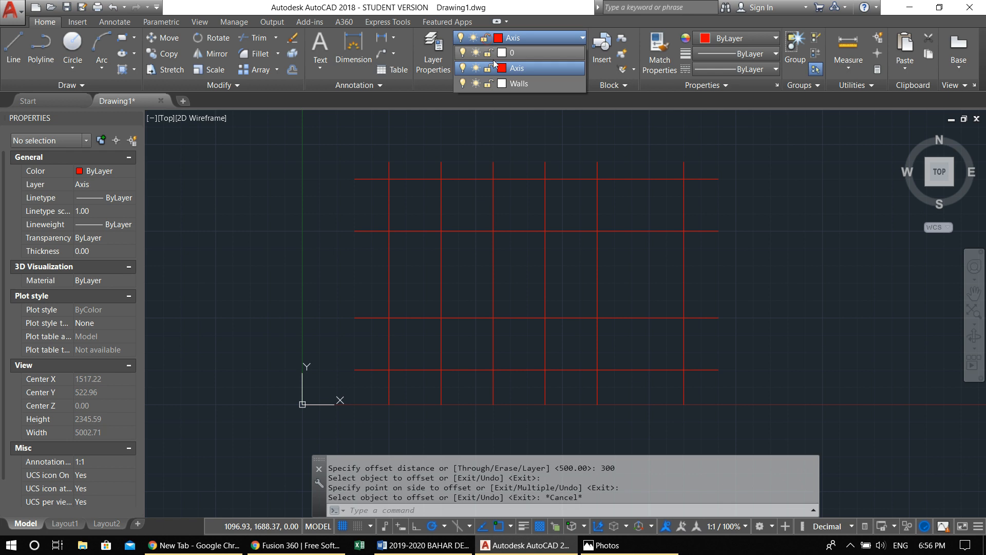
{"action": "left_click", "coordinate": [502, 84]}
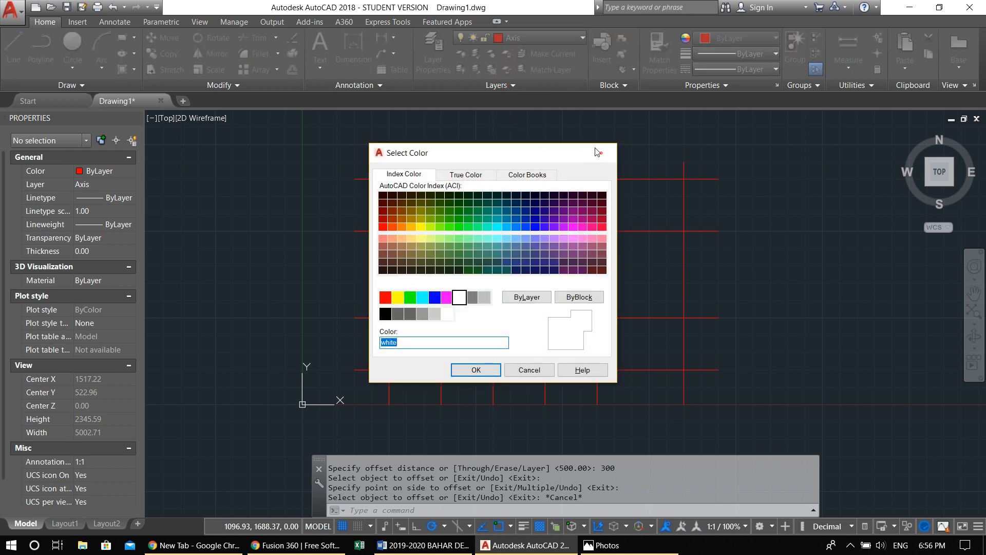
{"action": "left_click", "coordinate": [604, 153]}
Make the Walls layer current
{"action": "left_click", "coordinate": [512, 40]}
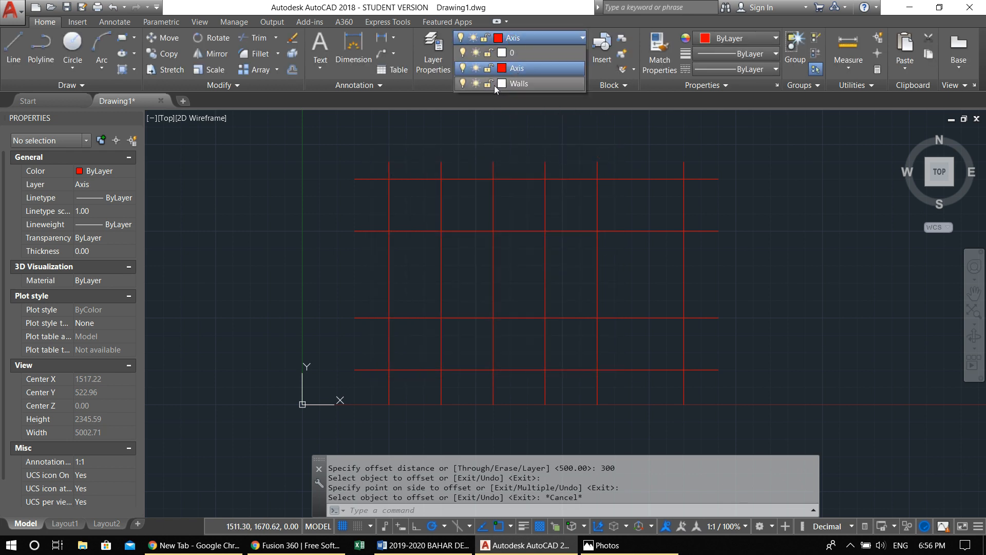
{"action": "left_click", "coordinate": [523, 84]}
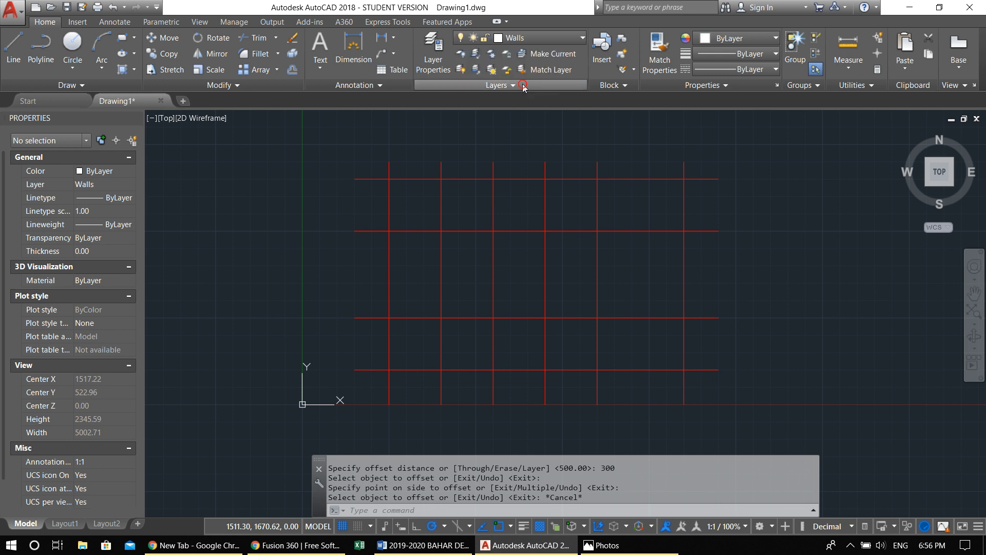
{"action": "key", "text": "Escape"}
{"action": "key", "text": "Escape"}
{"action": "key", "text": "Escape"}
Assign the two upper horizontal axis lines to the Walls layer and clear the selection
{"action": "left_click", "coordinate": [750, 240]}
{"action": "left_click", "coordinate": [699, 168]}
{"action": "left_click", "coordinate": [519, 37]}
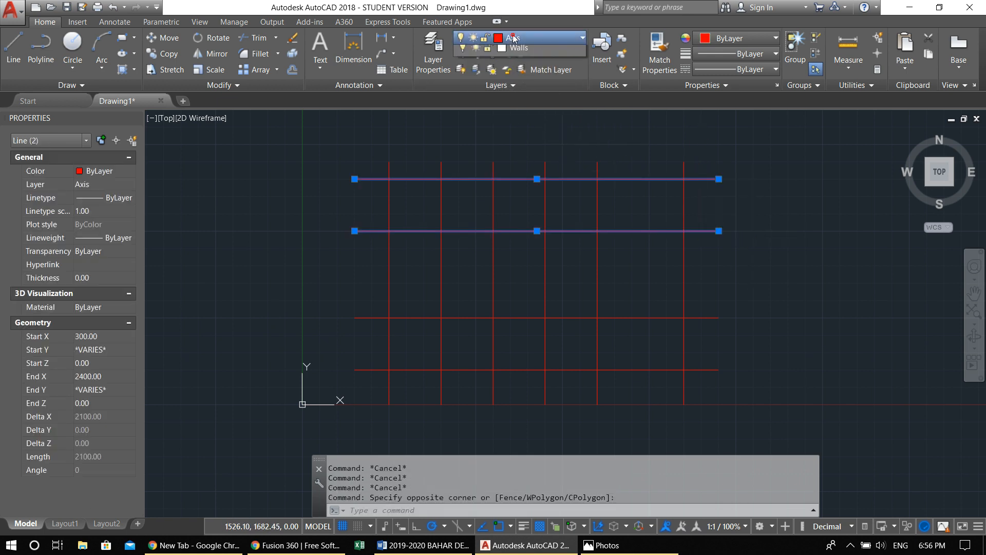
{"action": "left_click", "coordinate": [525, 83]}
{"action": "key", "text": "Escape"}
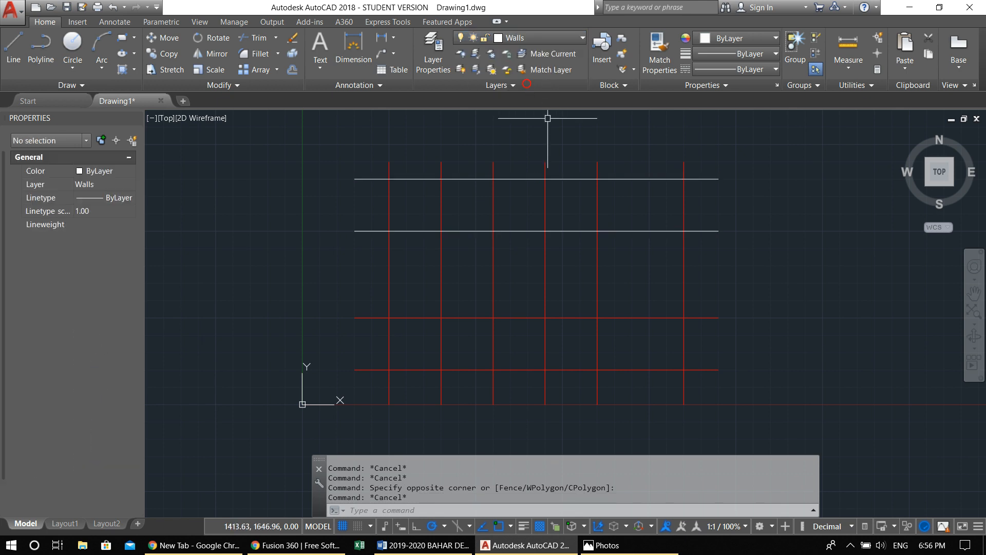
{"action": "key", "text": "Escape"}
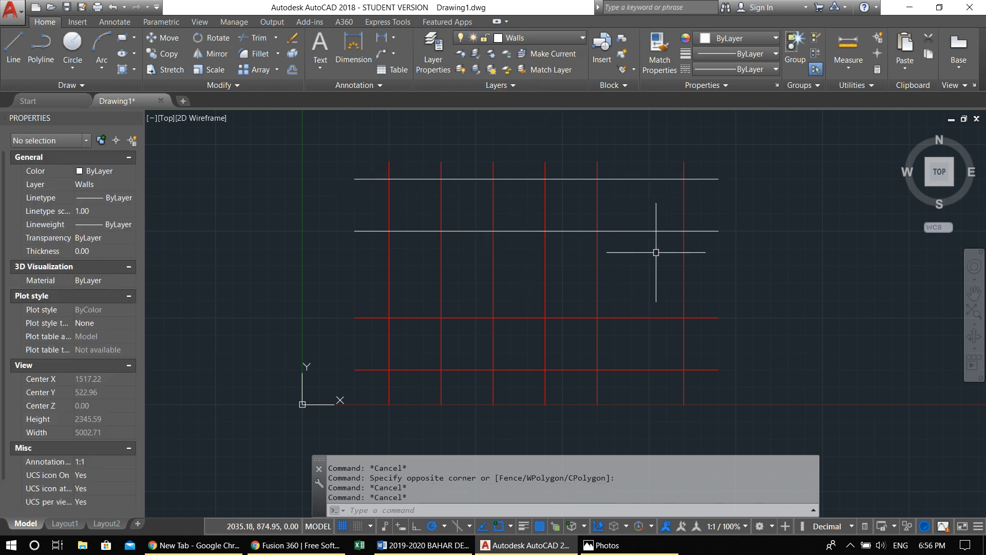
Select the two upper horizontal lines with a crossing window between the two rightmost vertical axes, and clear the selection
{"action": "left_click", "coordinate": [649, 276]}
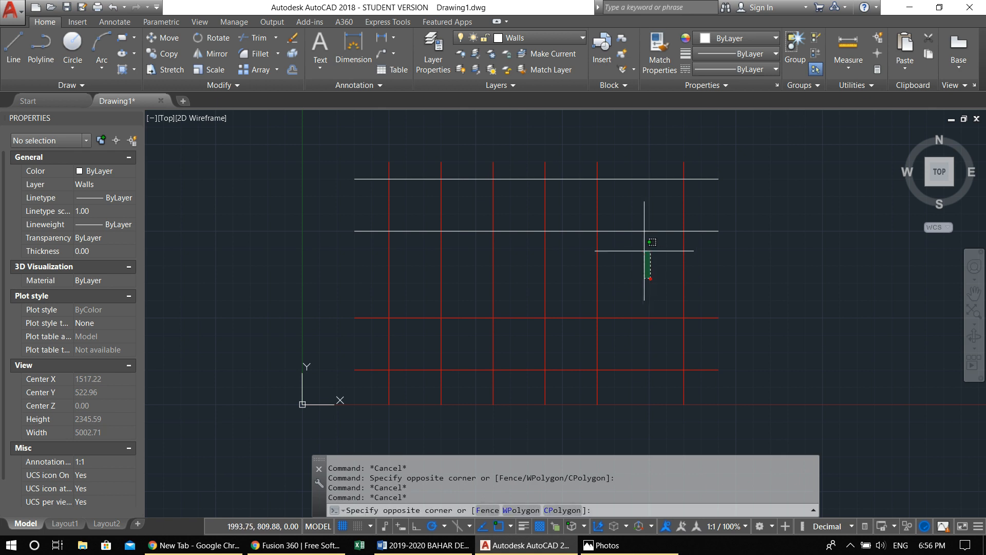
{"action": "left_click", "coordinate": [607, 145]}
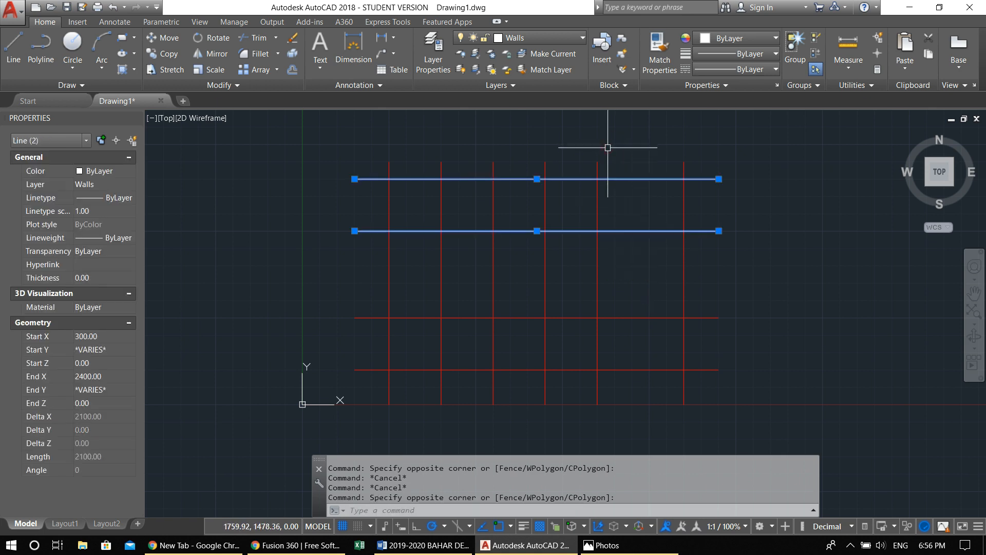
{"action": "key", "text": "Escape"}
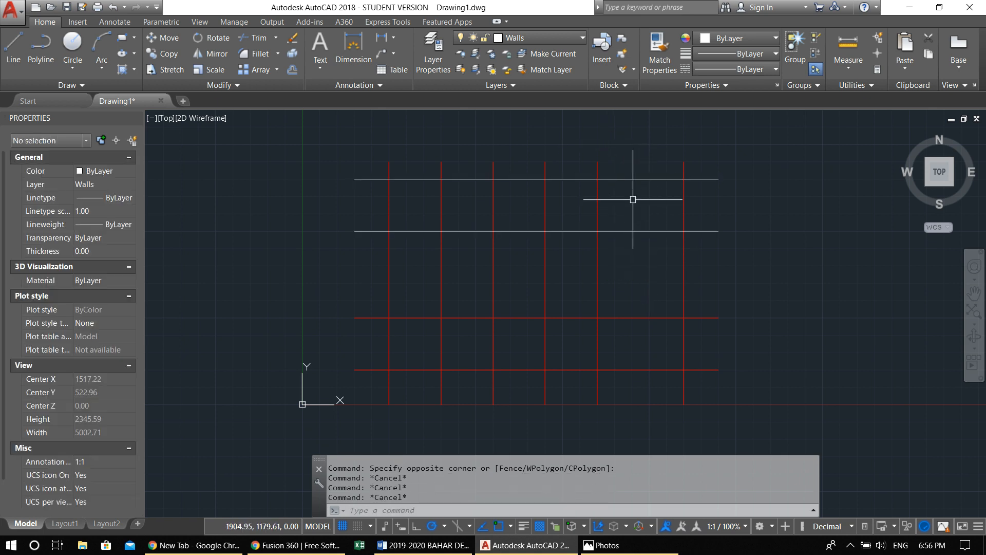
Practise crossing-window selection over the right ends of the two upper horizontal lines, clearing the selection each time
{"action": "left_click", "coordinate": [836, 300]}
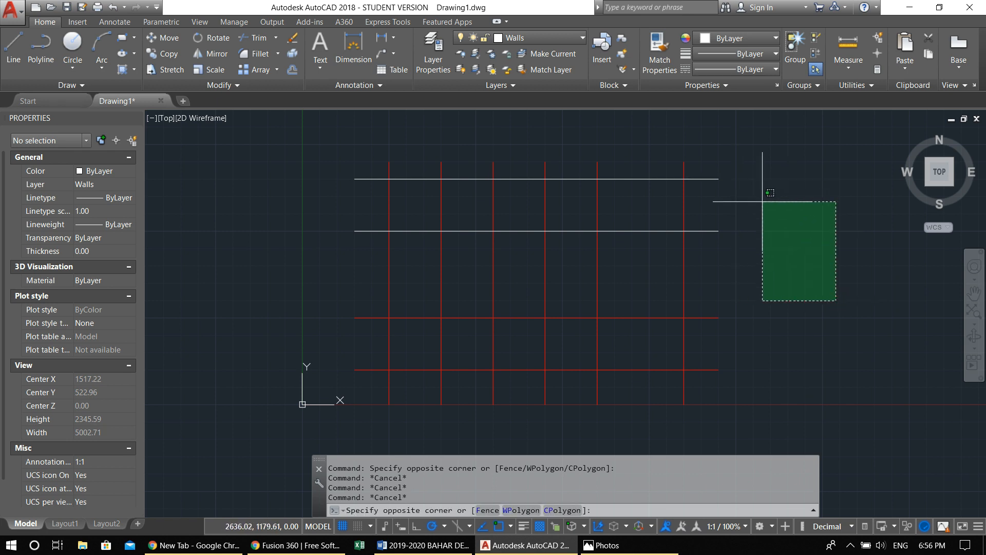
{"action": "left_click", "coordinate": [764, 196]}
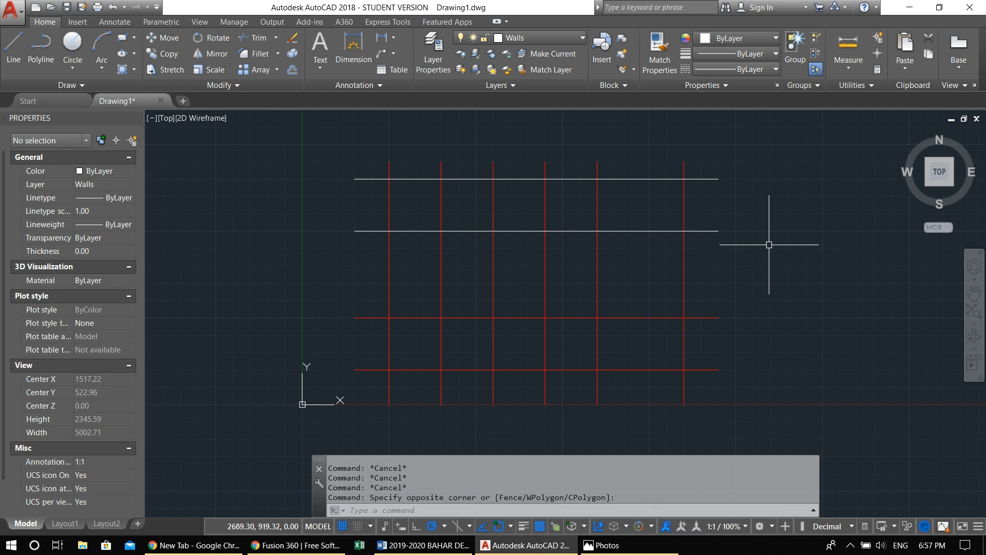
{"action": "left_click", "coordinate": [803, 270]}
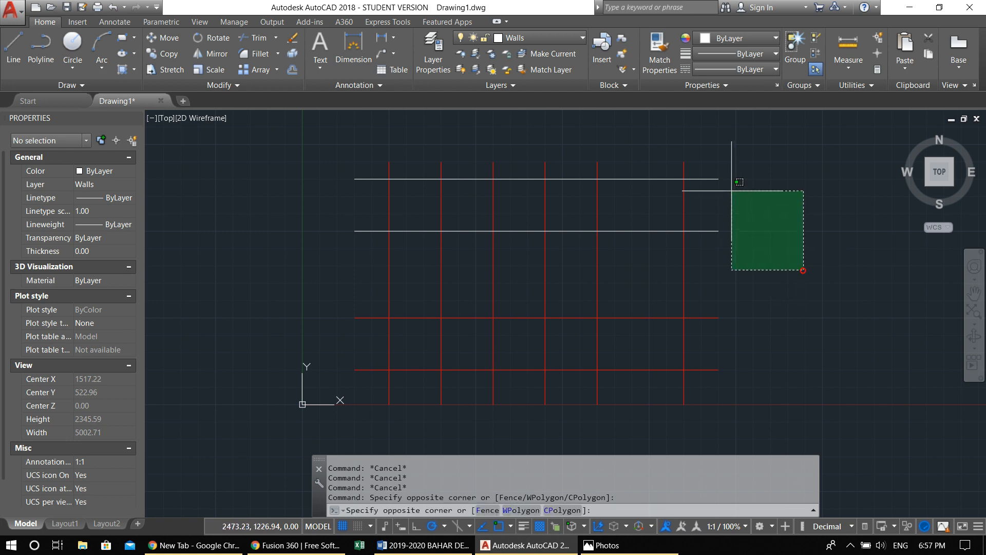
{"action": "left_click", "coordinate": [770, 260]}
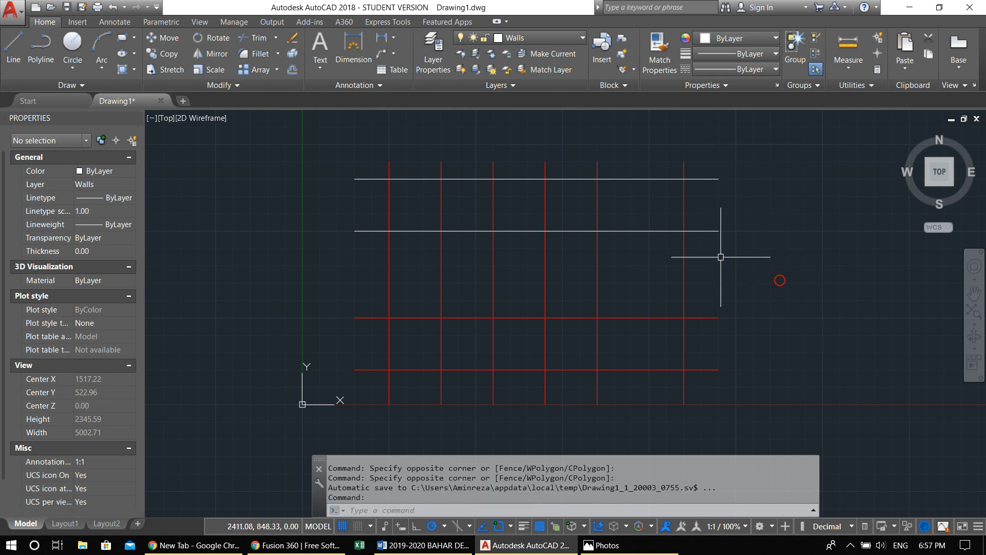
{"action": "left_click", "coordinate": [788, 268]}
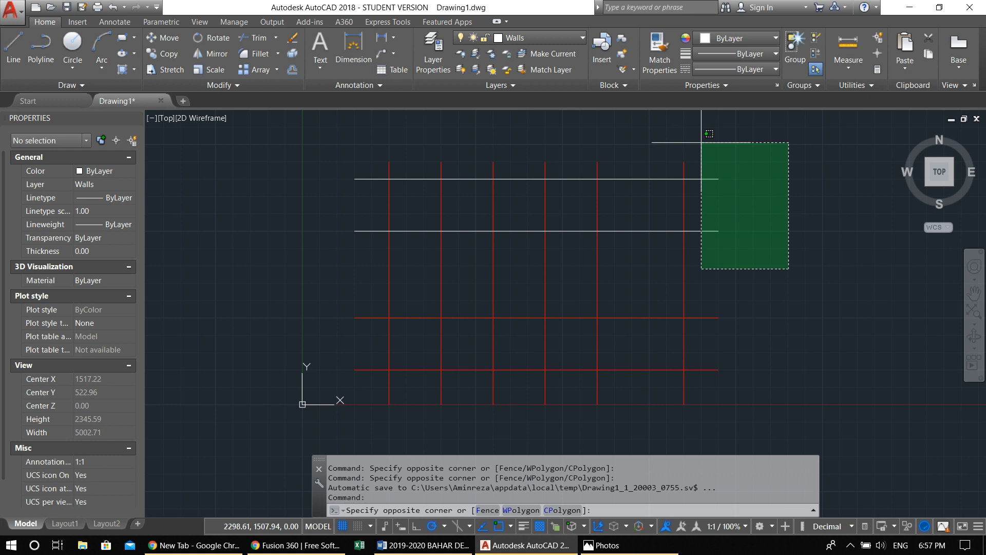
{"action": "left_click", "coordinate": [701, 142]}
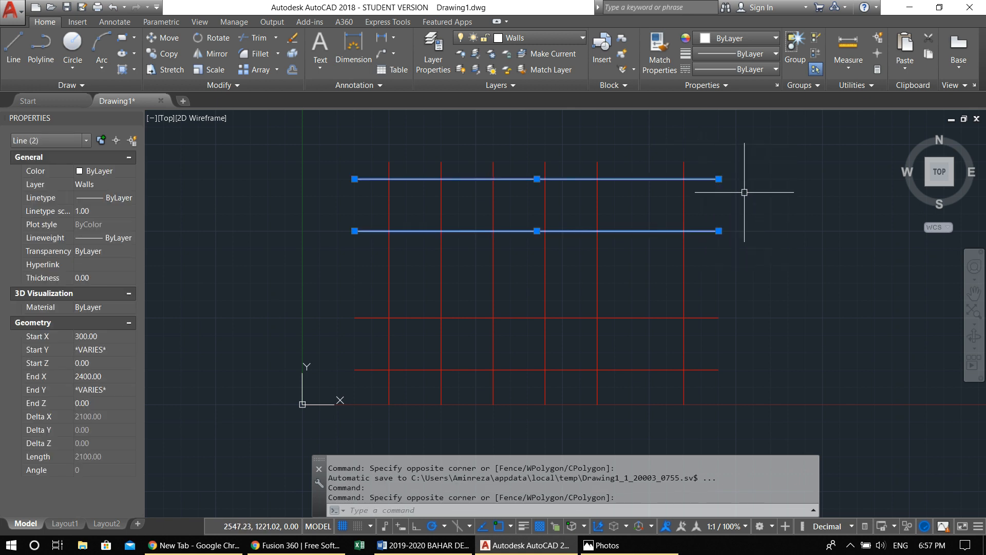
{"action": "key", "text": "Escape"}
{"action": "left_click", "coordinate": [801, 292]}
{"action": "key", "text": "Escape"}
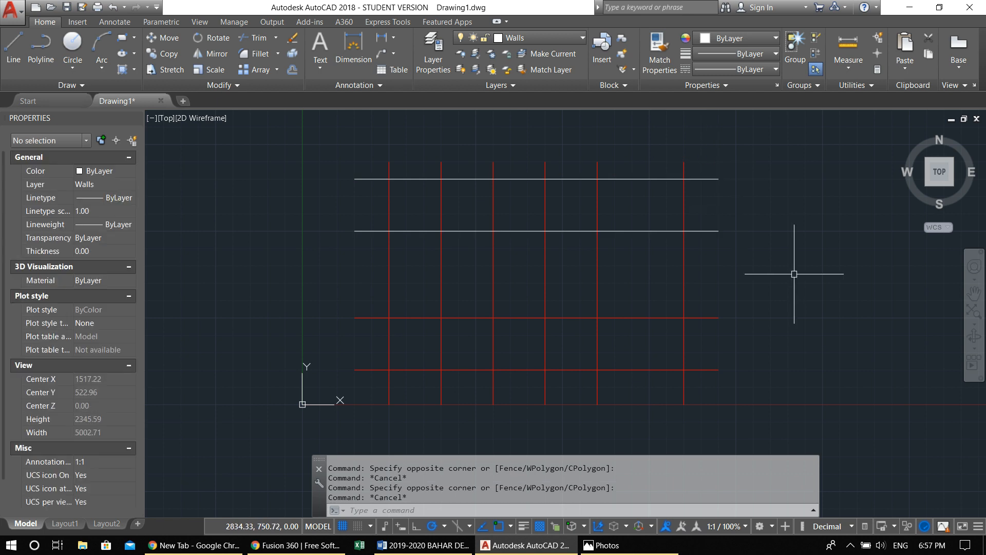
{"action": "left_click", "coordinate": [794, 273]}
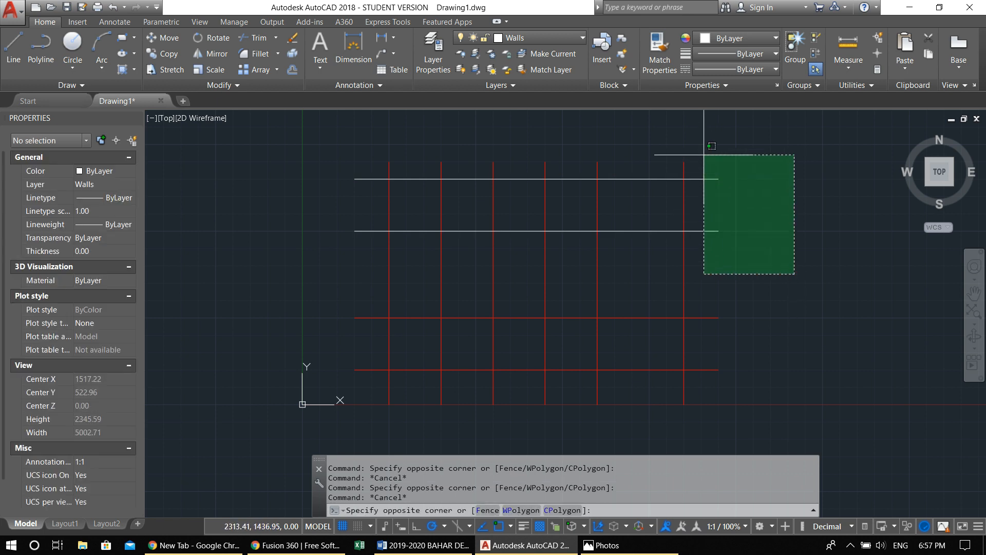
{"action": "left_click", "coordinate": [704, 154]}
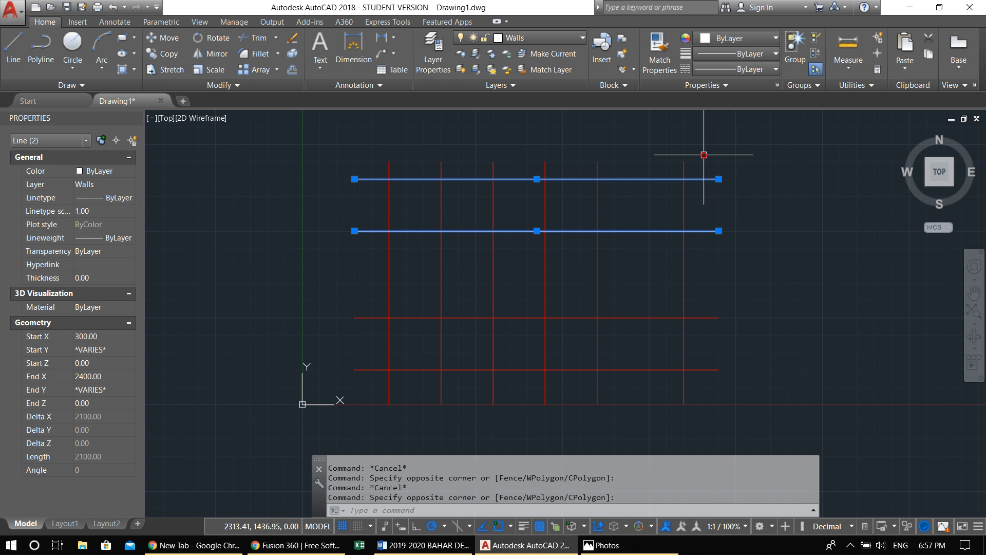
{"action": "key", "text": "Escape"}
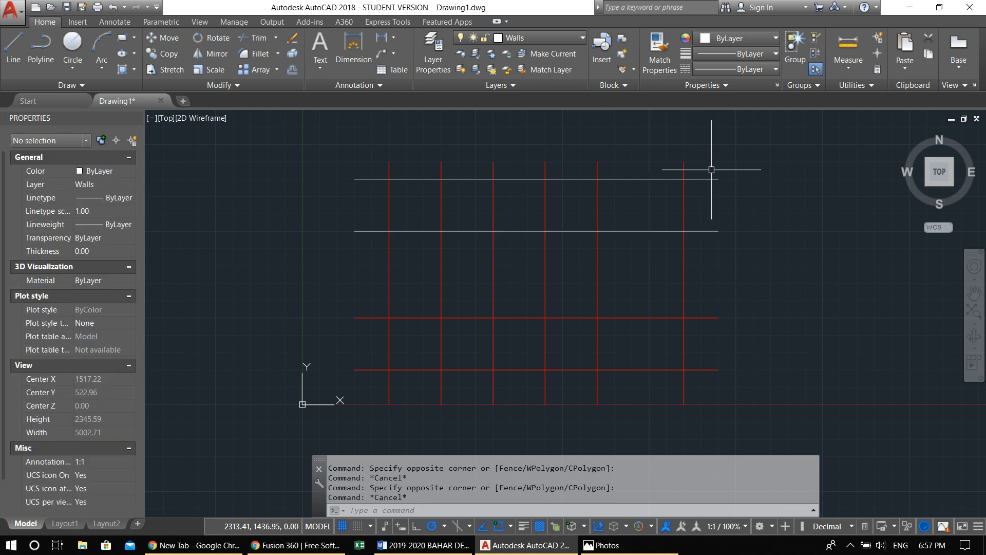
{"action": "left_click", "coordinate": [768, 265]}
{"action": "left_click", "coordinate": [695, 155]}
{"action": "key", "text": "Escape"}
Demonstrate left-to-right window selection in the empty area beside the axis grid
{"action": "left_click", "coordinate": [751, 158]}
{"action": "left_click", "coordinate": [875, 308]}
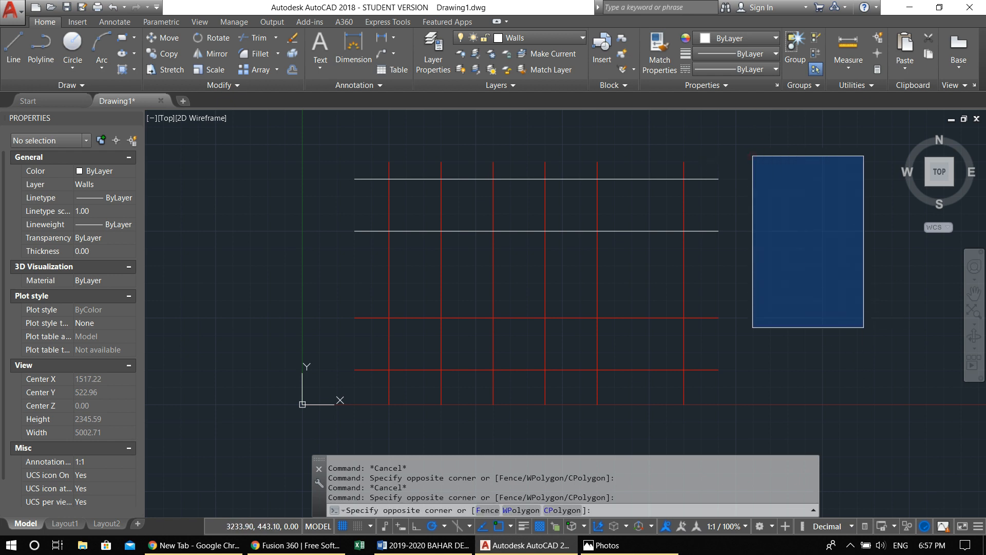
{"action": "left_click", "coordinate": [865, 329]}
{"action": "left_click", "coordinate": [746, 154]}
{"action": "left_click", "coordinate": [857, 331]}
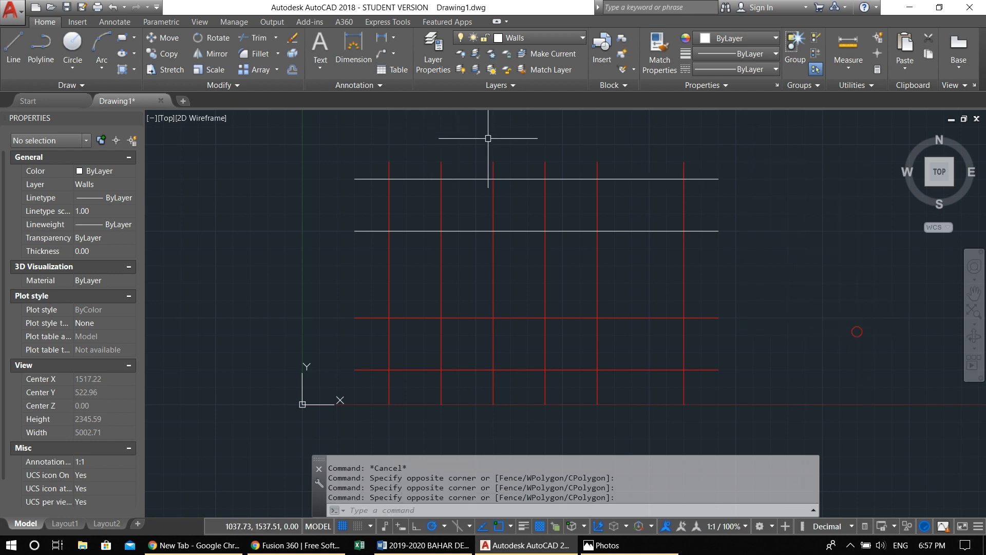
Practise window selection on the two rightmost vertical axis lines, enclosing them completely and clearing the selection
{"action": "left_click", "coordinate": [556, 139]}
{"action": "left_click", "coordinate": [798, 329]}
{"action": "left_click", "coordinate": [571, 131]}
{"action": "left_click", "coordinate": [755, 380]}
{"action": "left_click", "coordinate": [573, 136]}
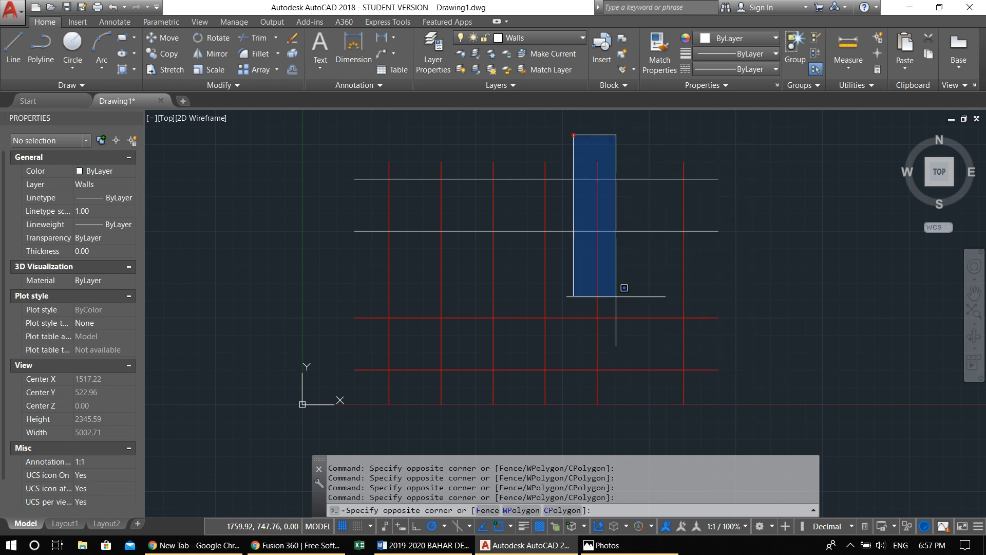
{"action": "left_click", "coordinate": [733, 434]}
{"action": "key", "text": "Escape"}
{"action": "left_click", "coordinate": [572, 123]}
{"action": "left_click", "coordinate": [737, 425]}
{"action": "key", "text": "Escape"}
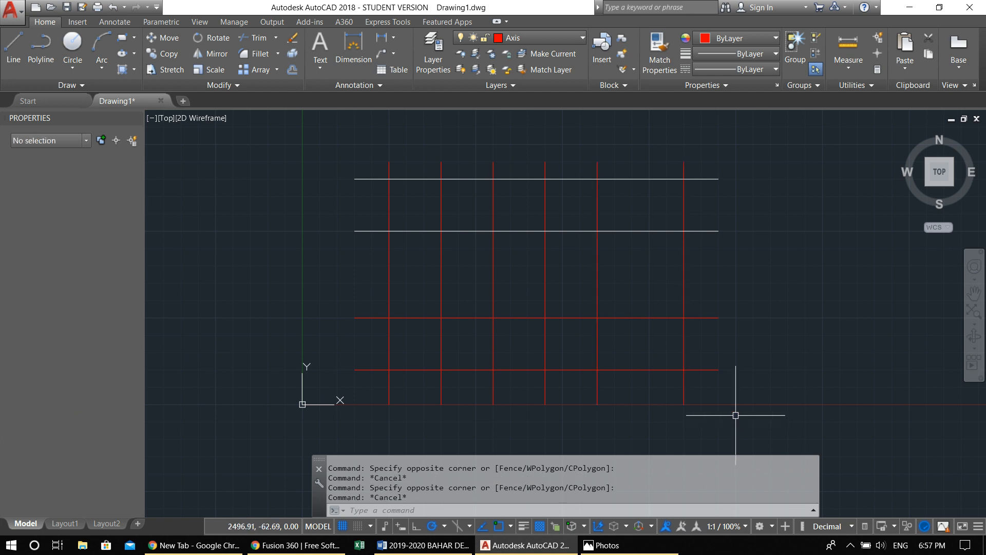
Demonstrate a small crossing window, enclose the fourth and fifth vertical axis lines in a selection window, and clear the selection
{"action": "left_click", "coordinate": [640, 119]}
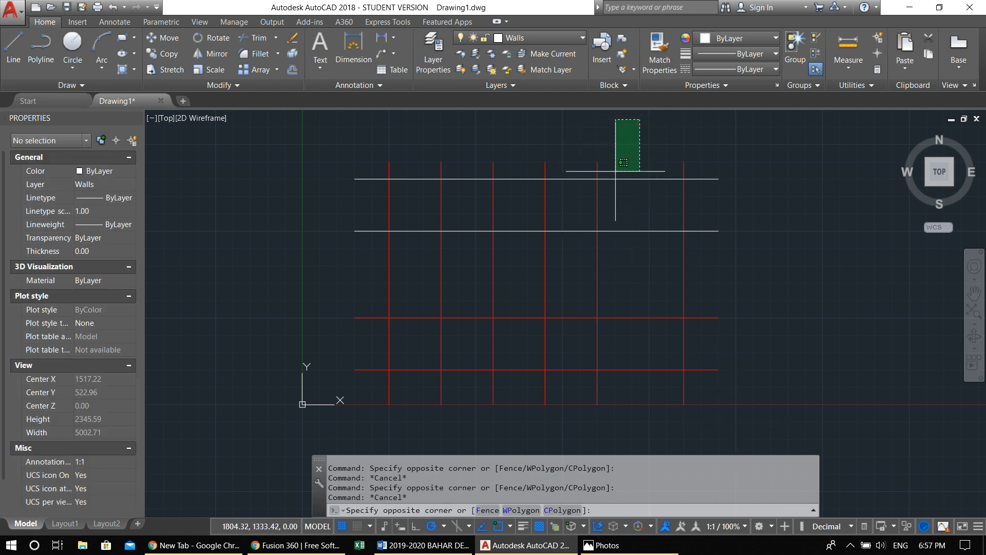
{"action": "left_click", "coordinate": [615, 164]}
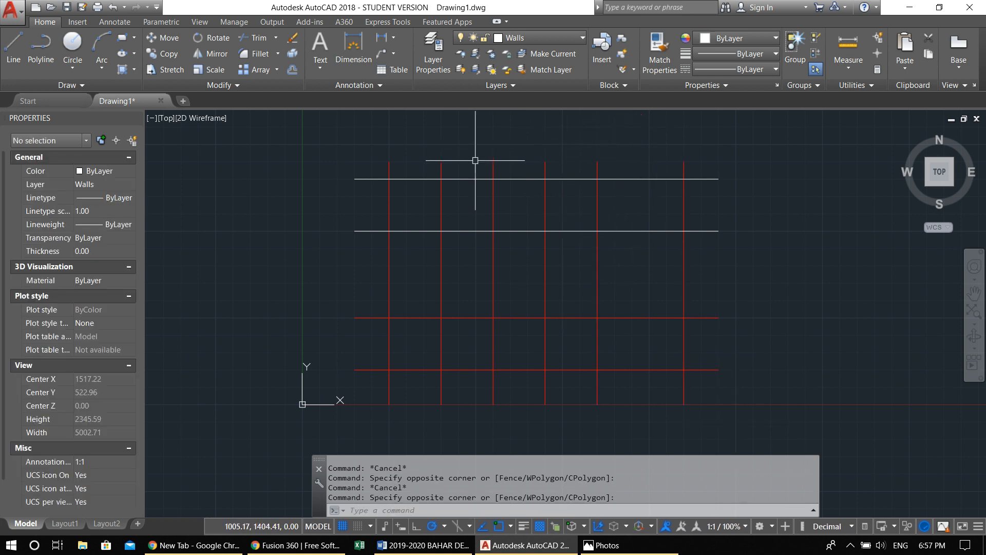
{"action": "left_click", "coordinate": [516, 140]}
{"action": "left_click", "coordinate": [633, 433]}
{"action": "key", "text": "Escape"}
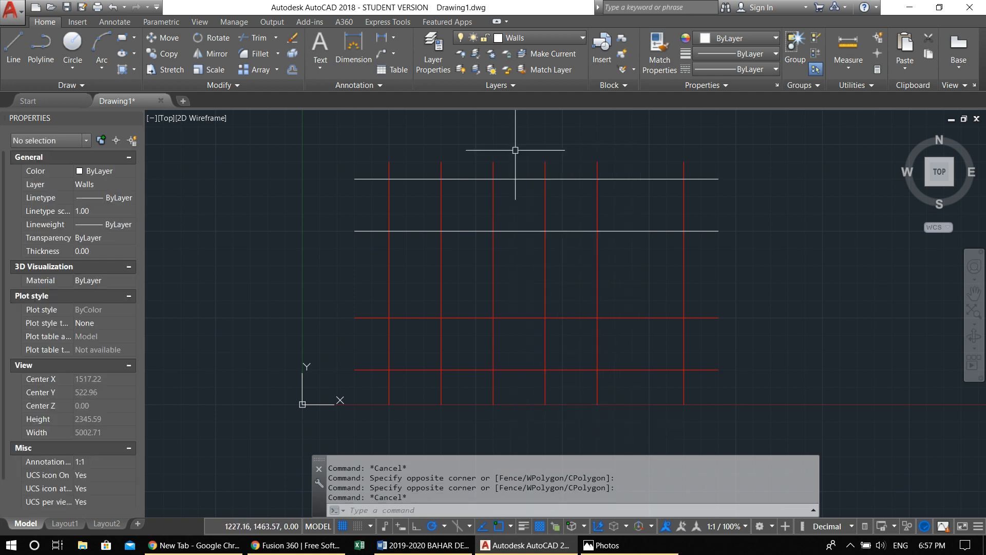
Select the fourth and fifth vertical axis lines individually, remove the fifth from the selection, and clear the rest
{"action": "left_click", "coordinate": [541, 202]}
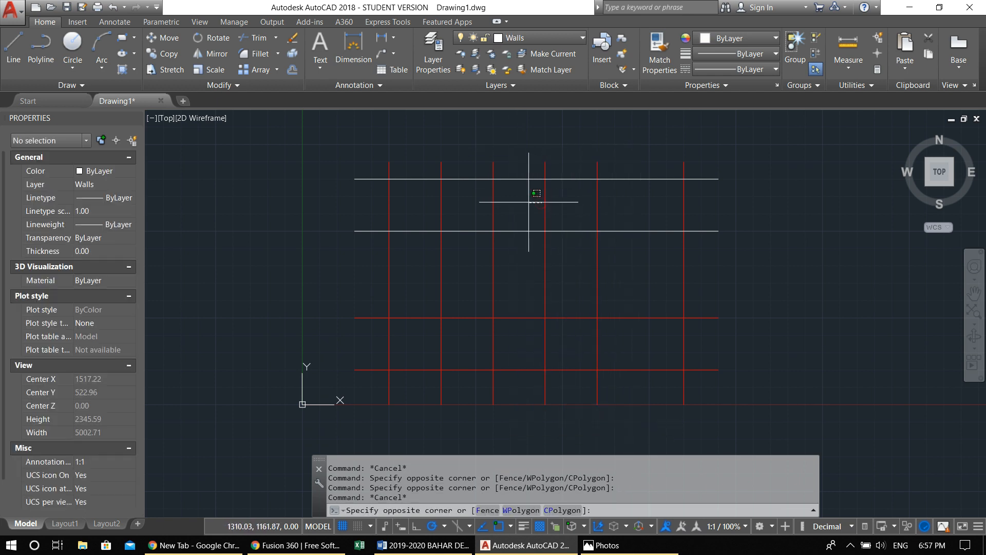
{"action": "left_click", "coordinate": [533, 203]}
{"action": "left_click", "coordinate": [547, 206]}
{"action": "left_click", "coordinate": [597, 218]}
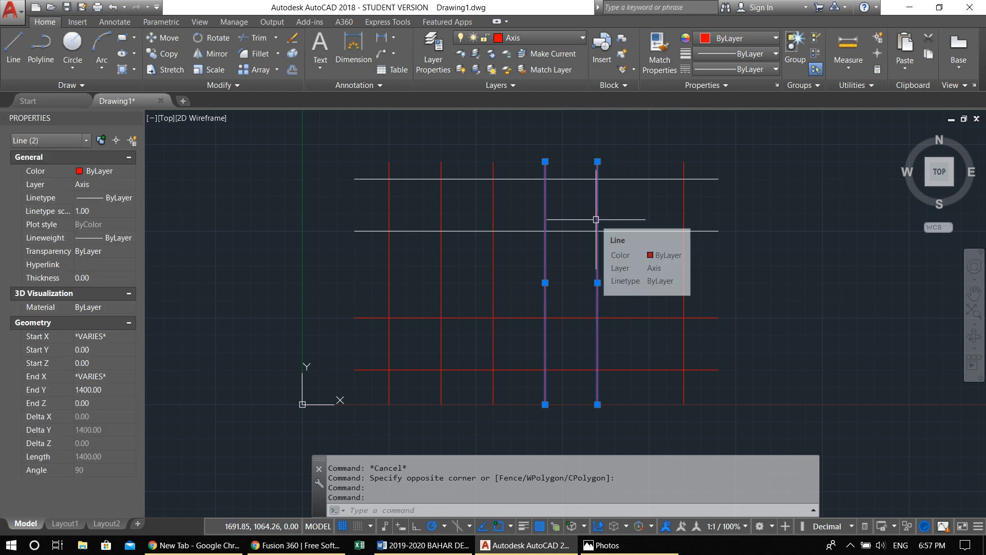
{"action": "left_click", "coordinate": [609, 220], "text": "shift"}
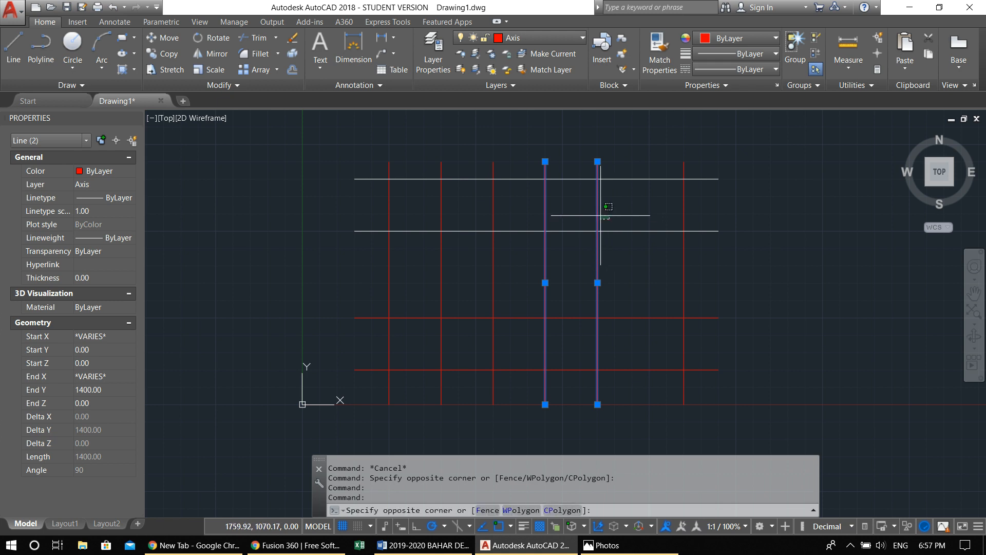
{"action": "left_click", "coordinate": [586, 207], "text": "shift"}
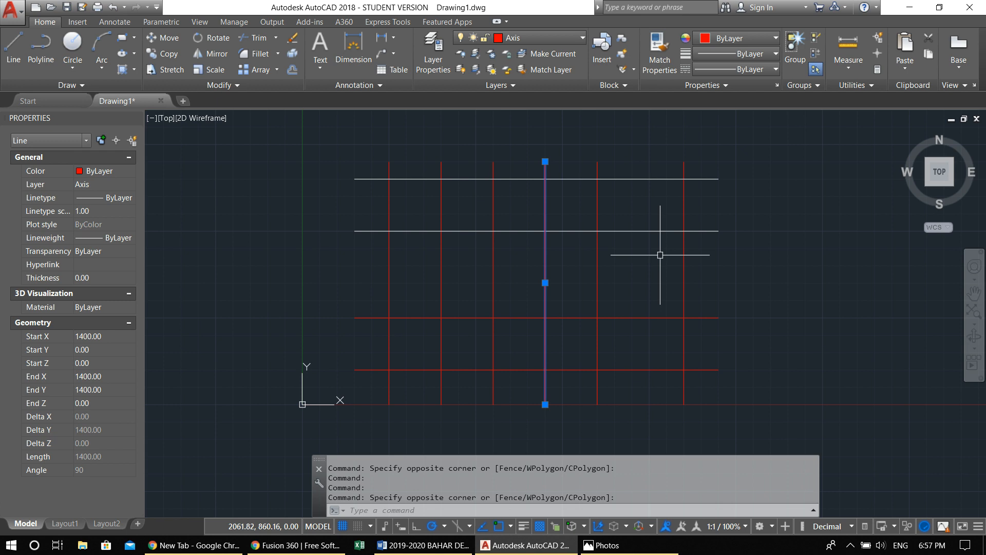
{"action": "key", "text": "Escape"}
{"action": "key", "text": "Escape"}
{"action": "key", "text": "Escape"}
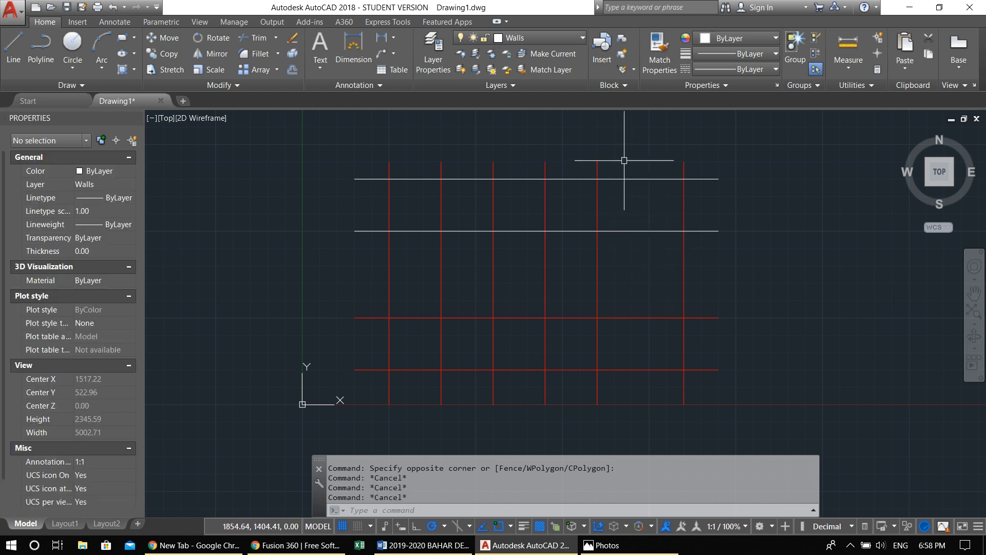
Return the two upper horizontal lines to the Axis layer and clear the selection
{"action": "left_click", "coordinate": [645, 272]}
{"action": "left_click", "coordinate": [616, 146]}
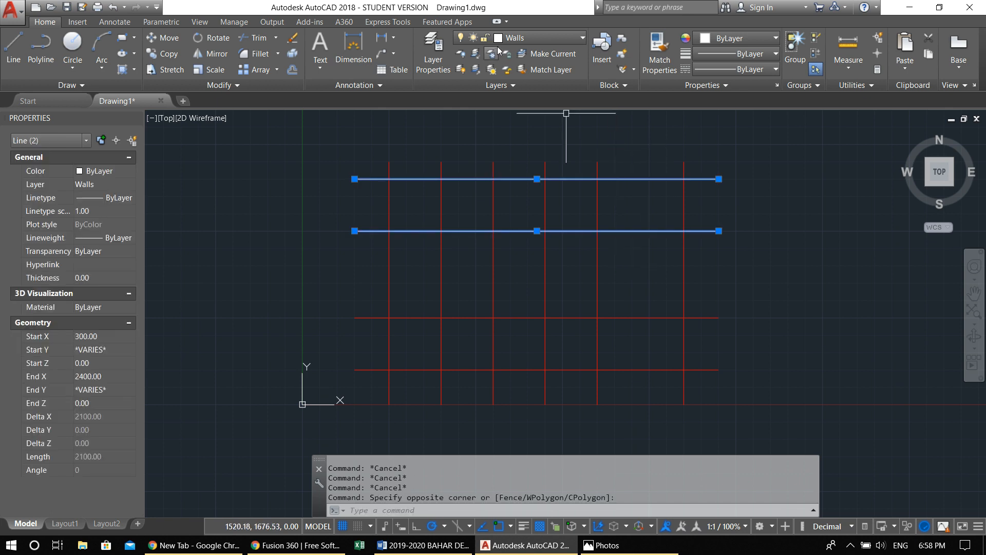
{"action": "left_click", "coordinate": [524, 39]}
{"action": "left_click", "coordinate": [528, 67]}
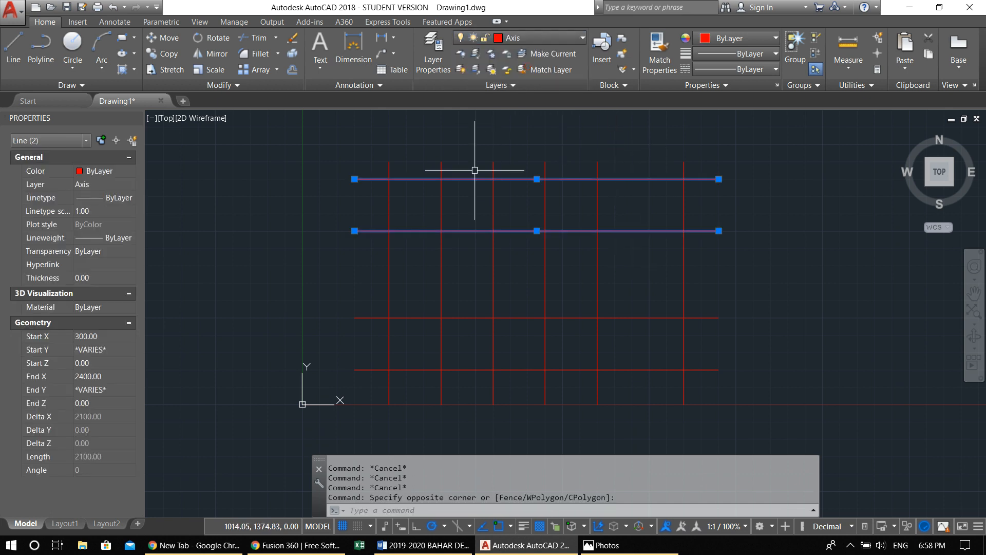
{"action": "key", "text": "Escape"}
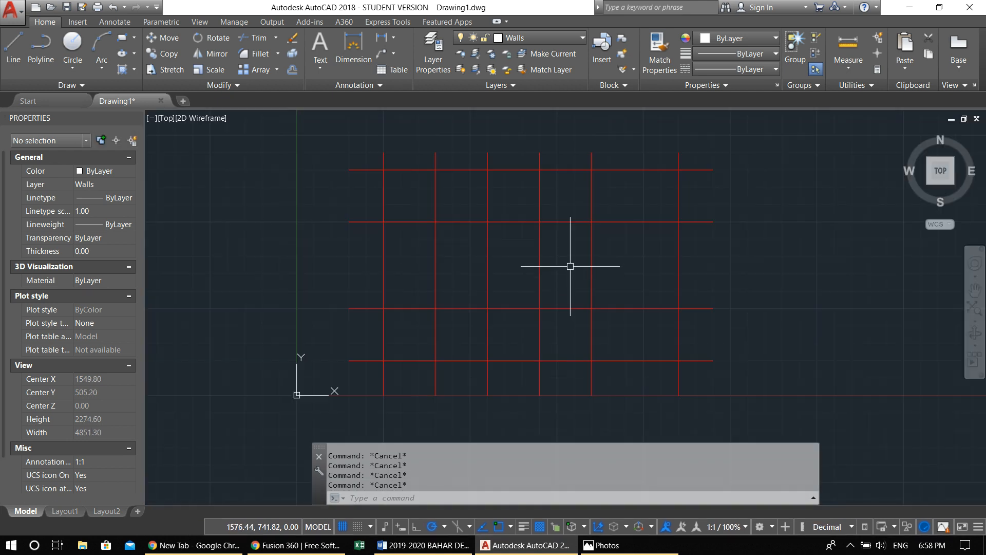
Start a multiline and set its justification to Zero and its scale to 20
{"action": "scroll", "coordinate": [564, 269], "scroll_direction": "up", "scroll_amount": 2}
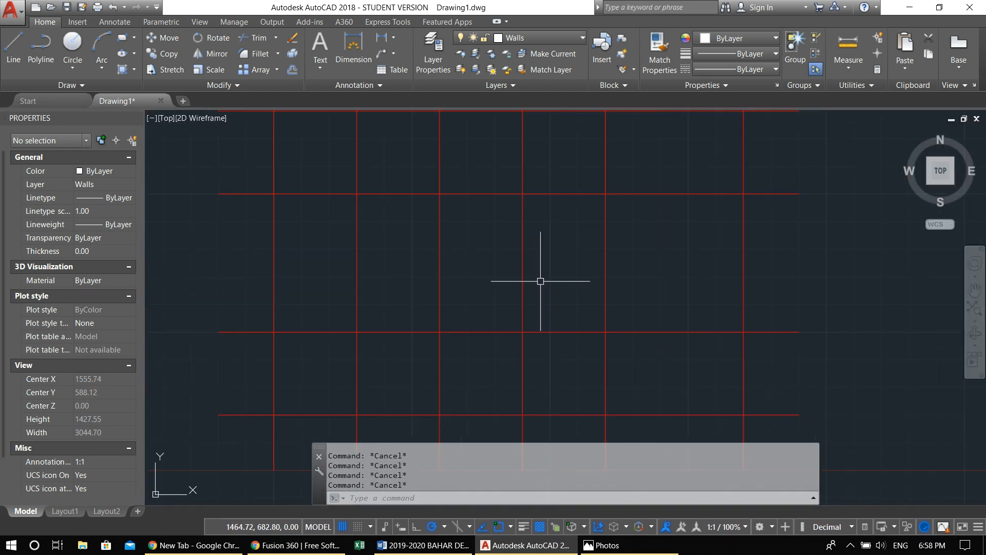
{"action": "type", "text": "ml"}
{"action": "key", "text": "Return"}
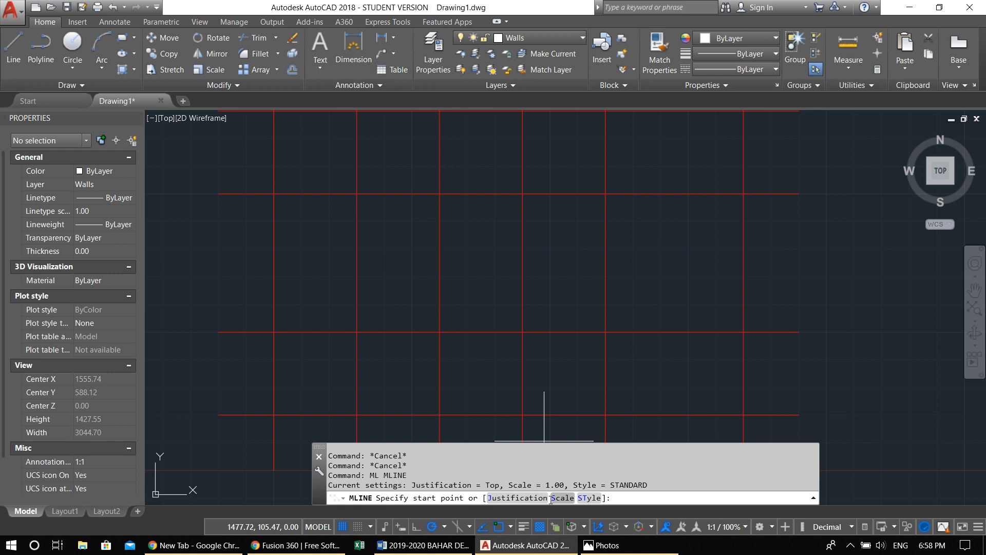
{"action": "left_click", "coordinate": [525, 498]}
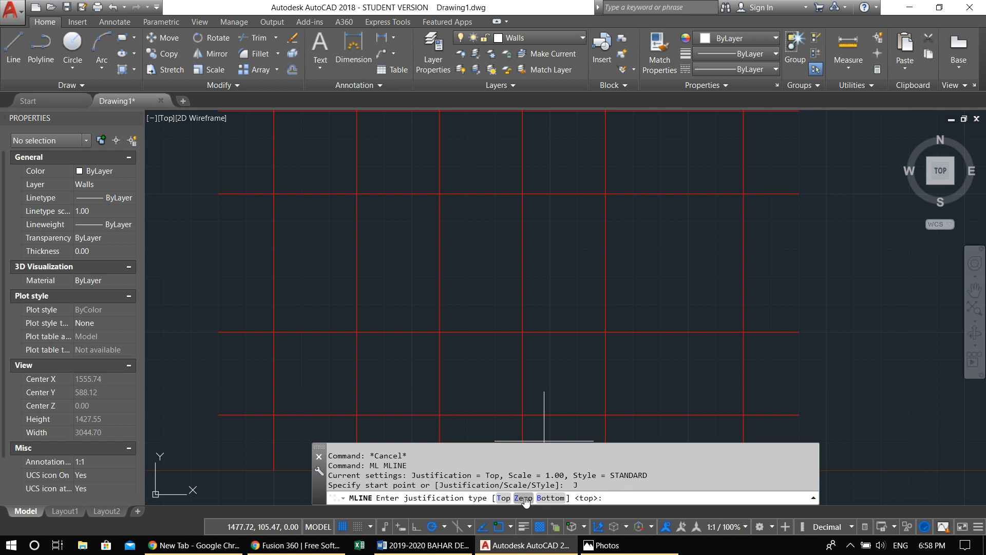
{"action": "left_click", "coordinate": [523, 498]}
{"action": "left_click", "coordinate": [525, 497]}
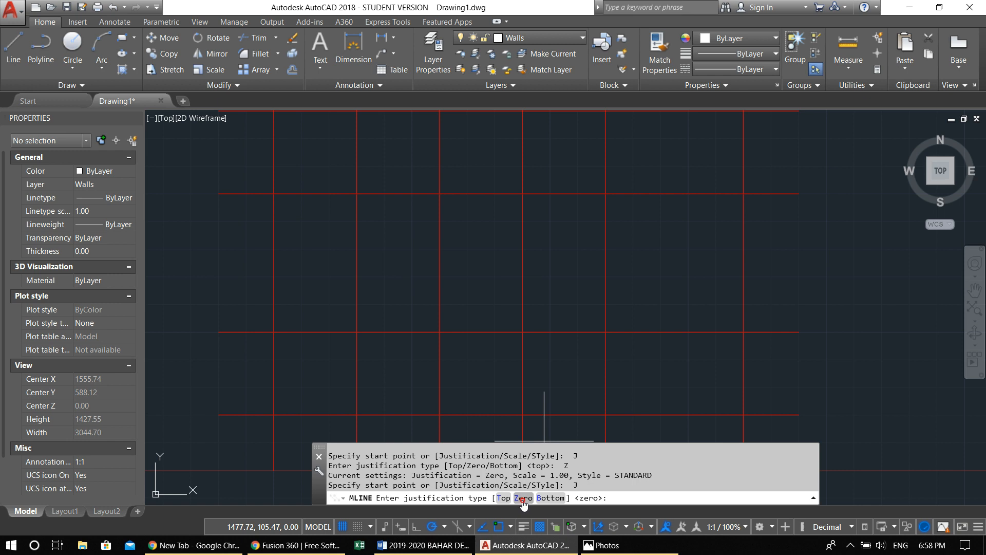
{"action": "left_click", "coordinate": [523, 498]}
{"action": "left_click", "coordinate": [562, 498]}
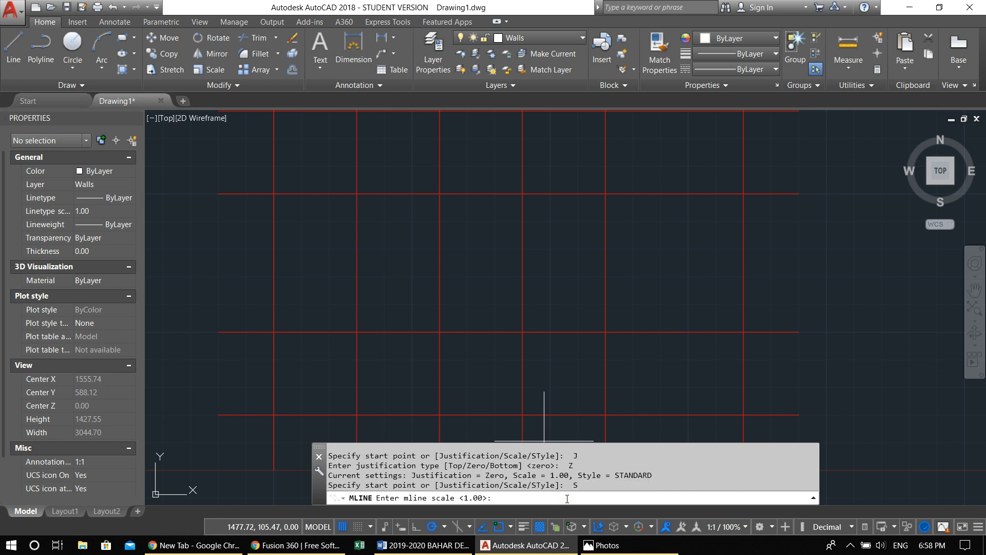
{"action": "key", "text": "Return"}
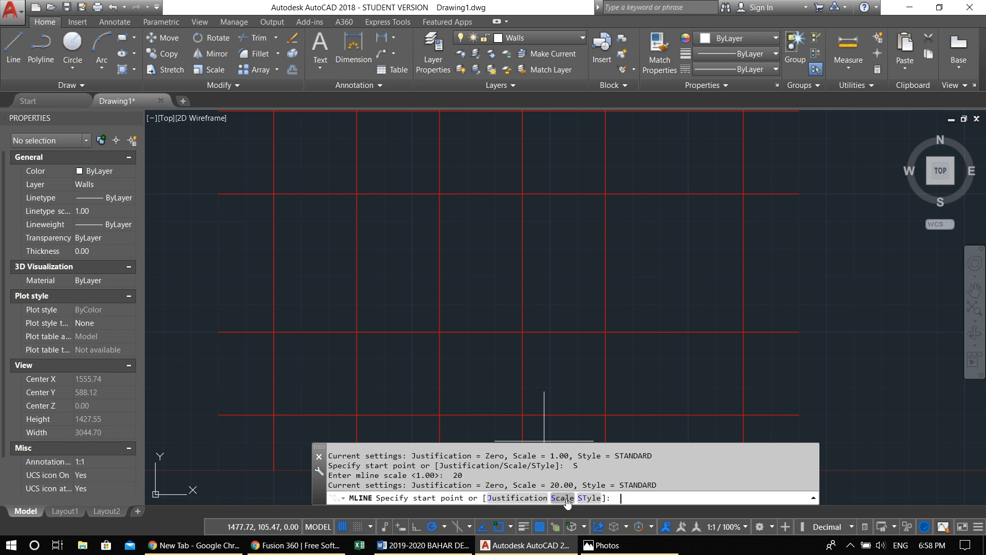
{"action": "scroll", "coordinate": [403, 330], "scroll_direction": "down", "scroll_amount": 1}
{"action": "scroll", "coordinate": [384, 267], "scroll_direction": "down", "scroll_amount": 1}
{"action": "middle_click_drag", "start_coordinate": [393, 277], "coordinate": [367, 272]}
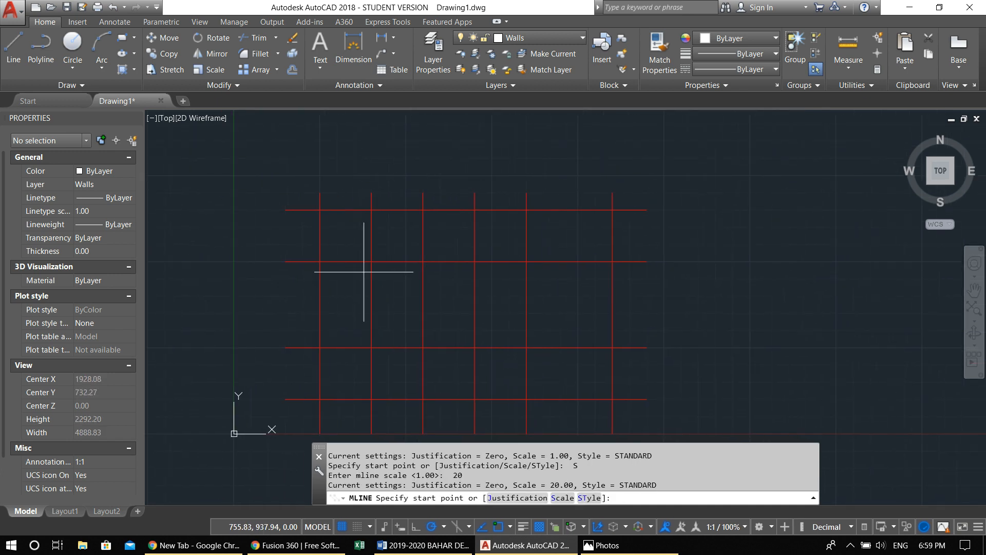
{"action": "left_click", "coordinate": [319, 261]}
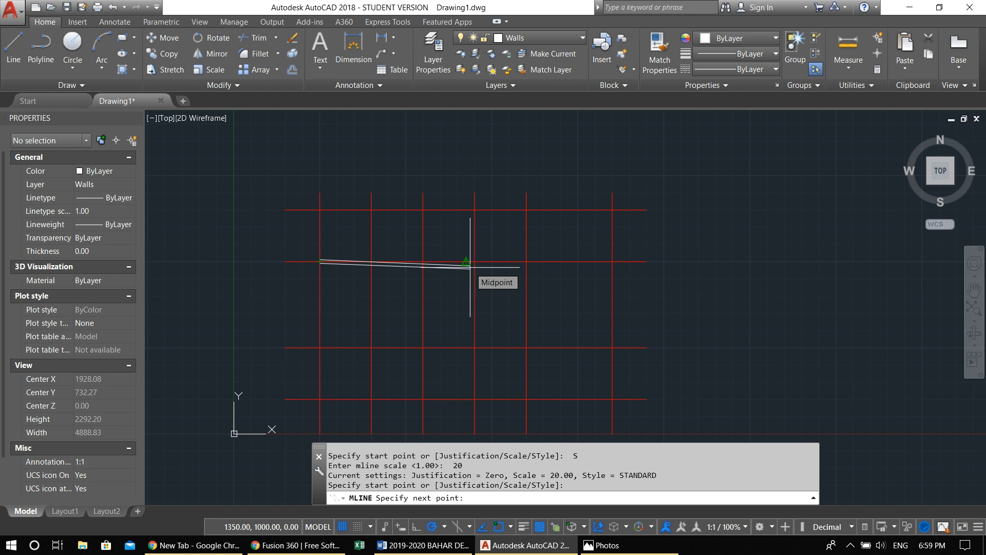
{"action": "key", "text": "Escape"}
{"action": "key", "text": "Return"}
{"action": "left_click", "coordinate": [371, 261]}
{"action": "key", "text": "Escape"}
{"action": "key", "text": "Escape"}
{"action": "key", "text": "Escape"}
{"action": "key", "text": "Escape"}
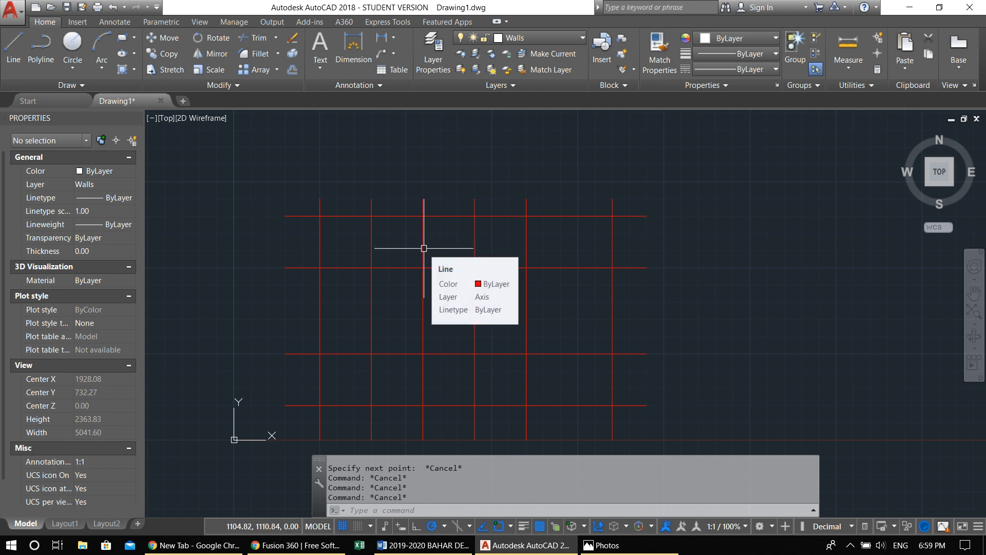
Draw the outer walls as a multiline from the second vertical and second horizontal axes, around the stepped upper right, to the lower-left intersection
{"action": "type", "text": "ml"}
{"action": "key", "text": "Return"}
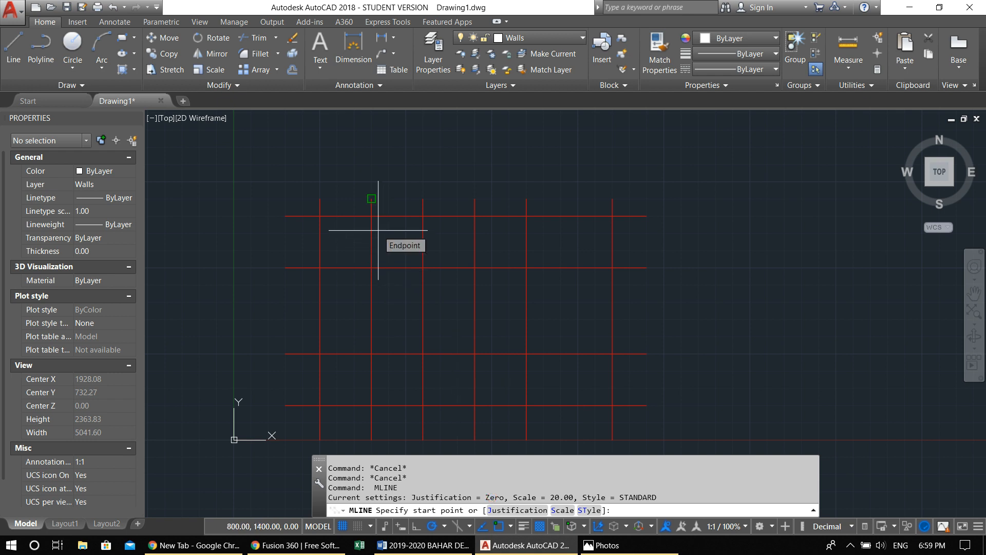
{"action": "left_click", "coordinate": [372, 267]}
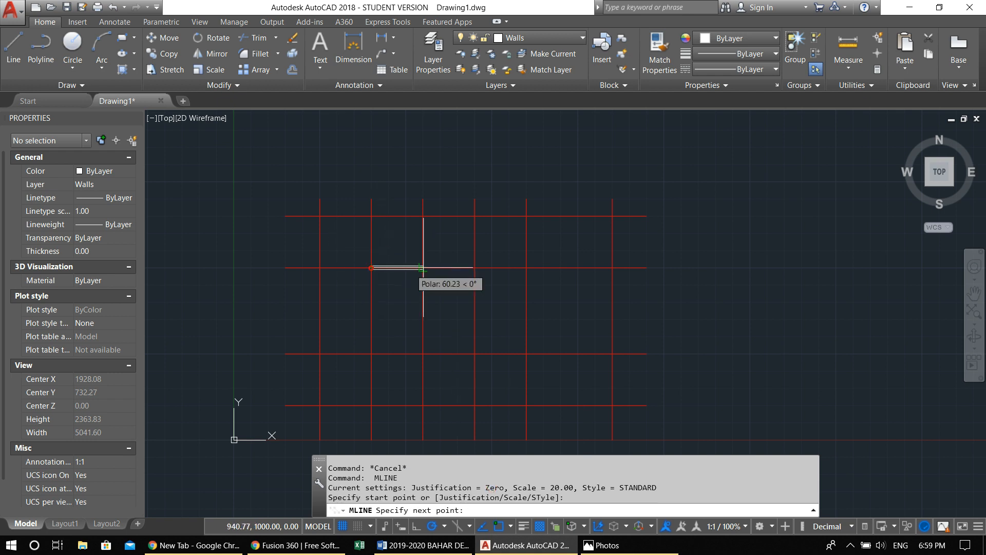
{"action": "left_click", "coordinate": [526, 268]}
{"action": "left_click", "coordinate": [526, 215]}
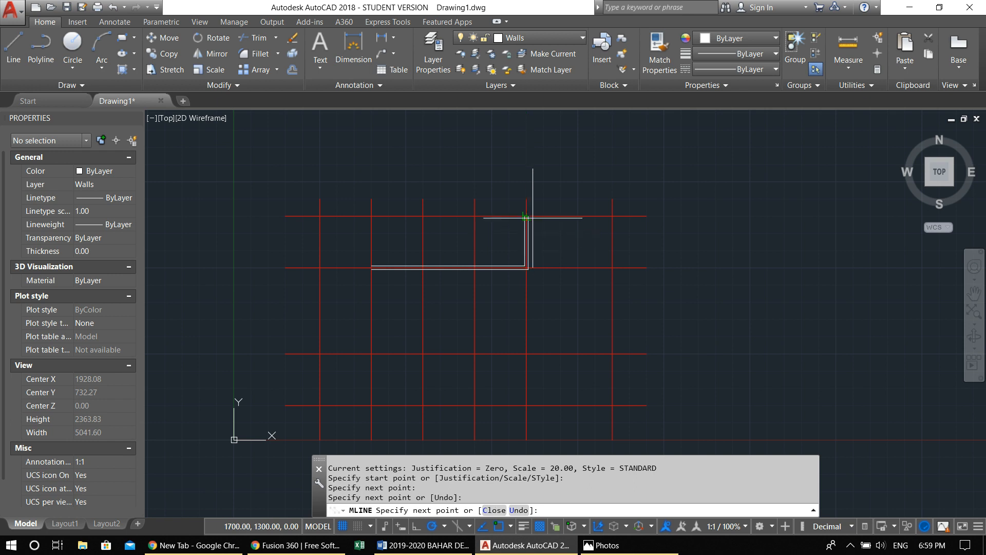
{"action": "left_click", "coordinate": [612, 216]}
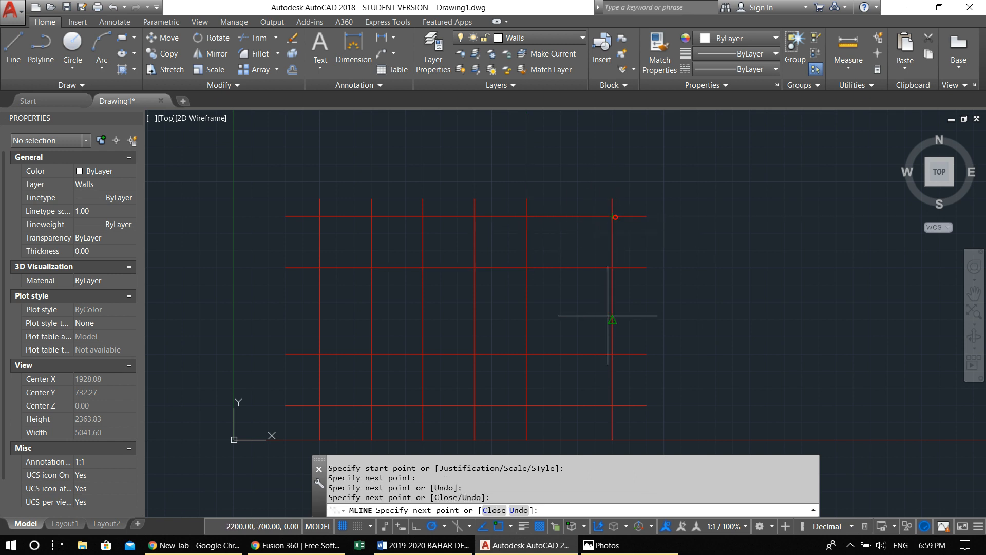
{"action": "left_click", "coordinate": [611, 405]}
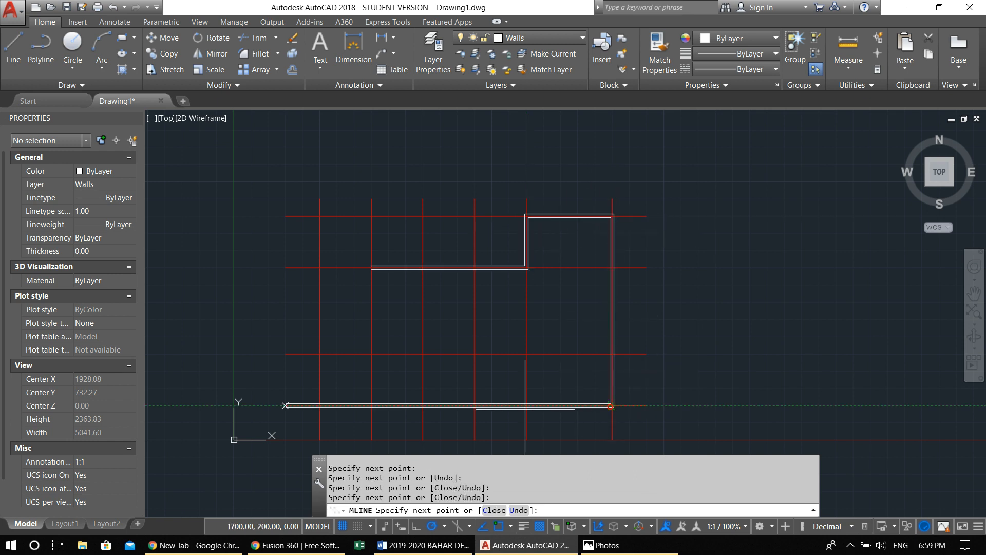
{"action": "left_click", "coordinate": [370, 410]}
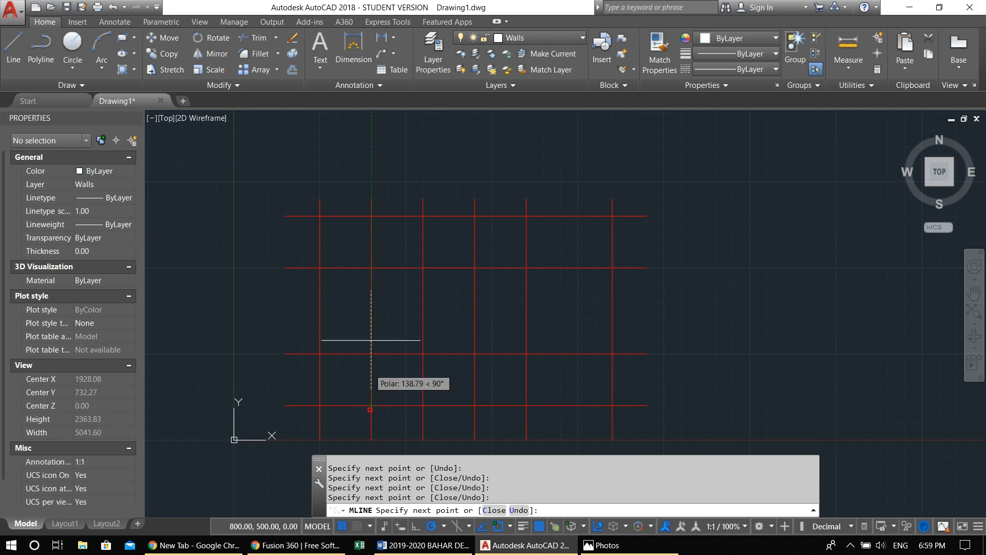
Close the outer wall multiline back to its starting point on the second vertical axis
{"action": "scroll", "coordinate": [379, 272], "scroll_direction": "up", "scroll_amount": 4}
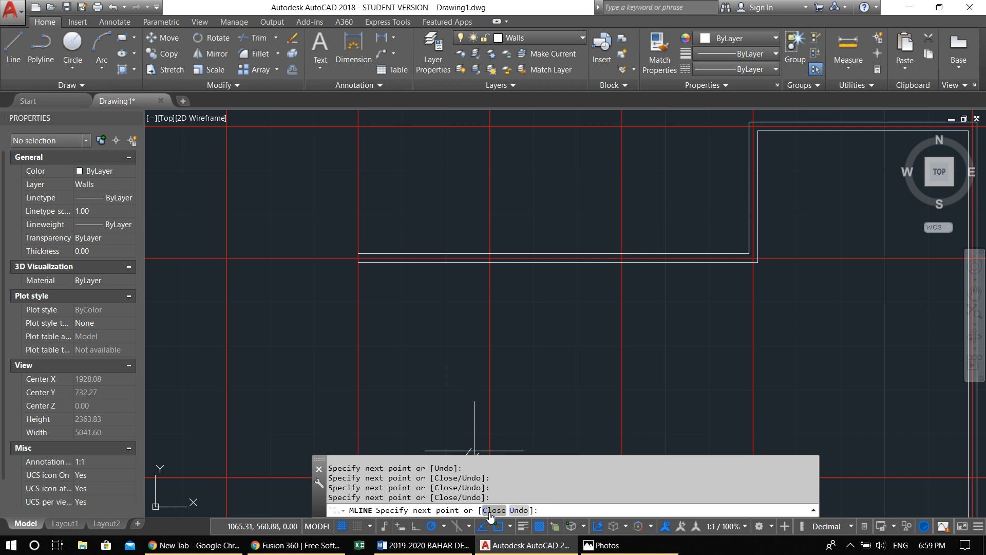
{"action": "scroll", "coordinate": [367, 346], "scroll_direction": "down", "scroll_amount": 4}
{"action": "scroll", "coordinate": [356, 316], "scroll_direction": "up", "scroll_amount": 2}
{"action": "type", "text": "c"}
{"action": "key", "text": "Return"}
{"action": "scroll", "coordinate": [358, 282], "scroll_direction": "down", "scroll_amount": 2}
{"action": "middle_click_drag", "start_coordinate": [433, 319], "coordinate": [409, 299]}
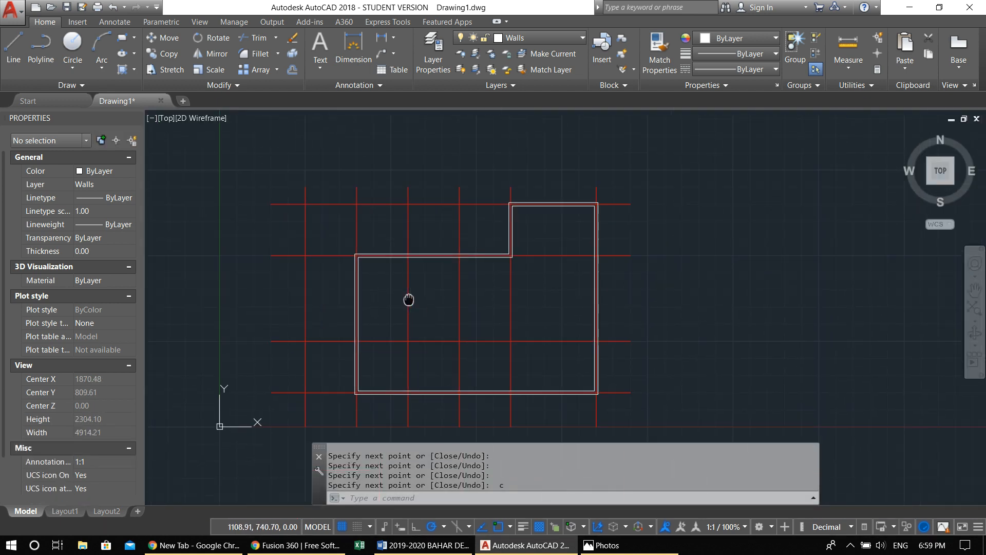
Draw an interior wall from the left outer wall along the third horizontal axis to the fifth vertical axis and down to the bottom wall
{"action": "scroll", "coordinate": [399, 344], "scroll_direction": "up", "scroll_amount": 2}
{"action": "key", "text": "Return"}
{"action": "scroll", "coordinate": [326, 337], "scroll_direction": "up", "scroll_amount": 2}
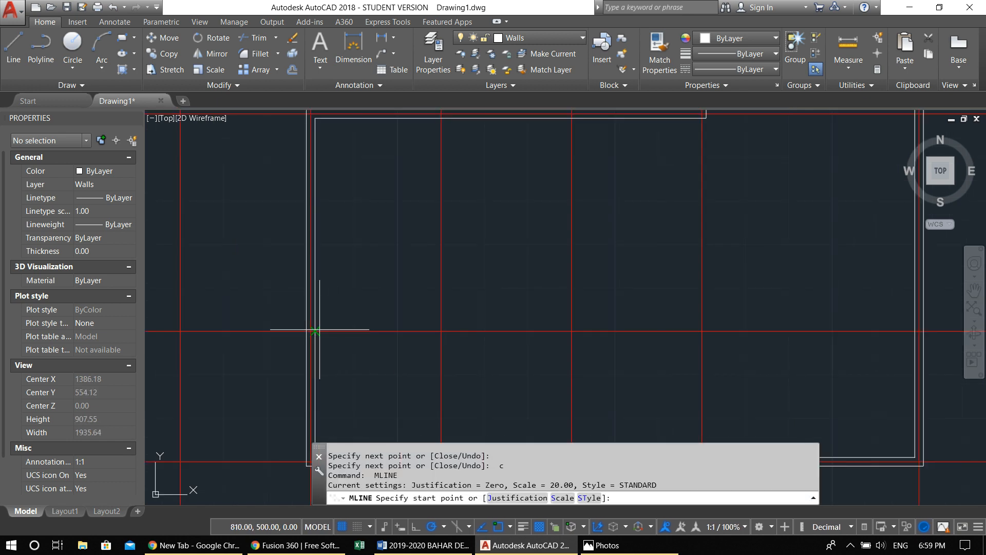
{"action": "left_click", "coordinate": [311, 331]}
{"action": "scroll", "coordinate": [316, 331], "scroll_direction": "down", "scroll_amount": 2}
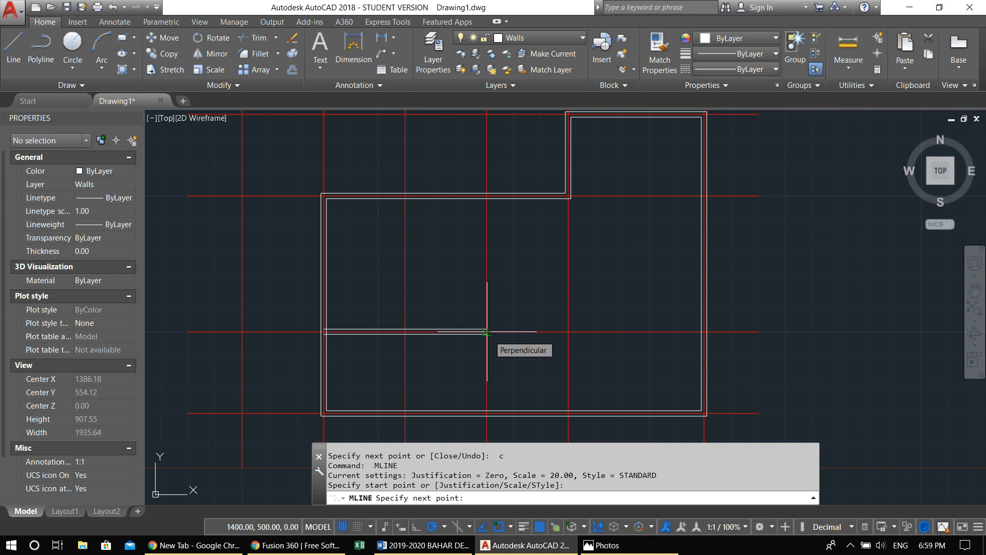
{"action": "left_click", "coordinate": [568, 331]}
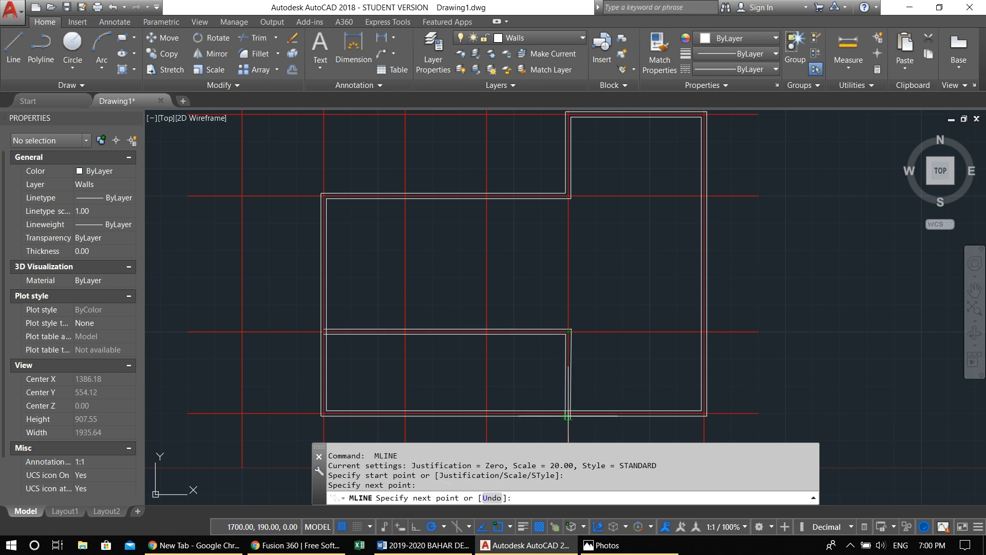
{"action": "left_click", "coordinate": [568, 411]}
{"action": "key", "text": "Return"}
{"action": "key", "text": "Return"}
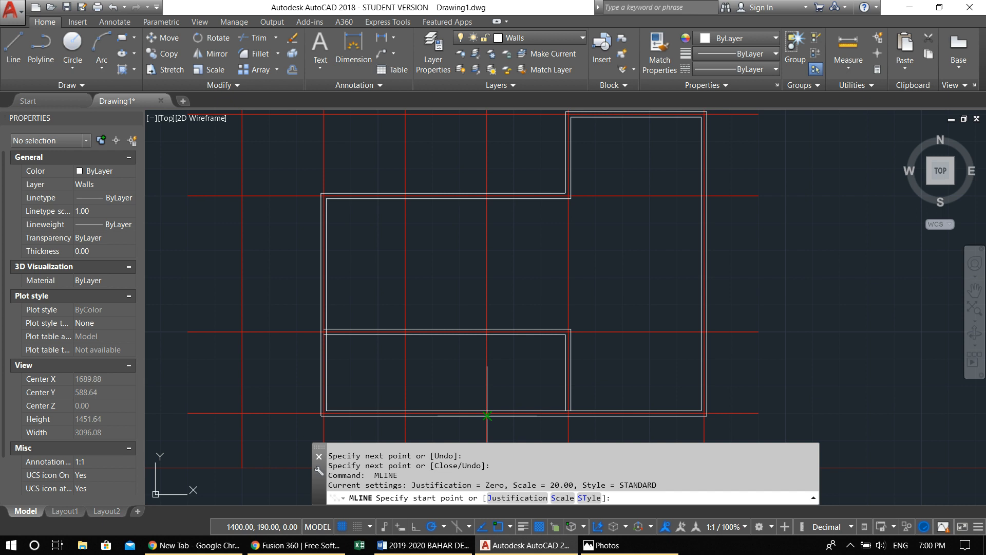
Draw a vertical interior wall along the fourth vertical axis from the bottom outer wall up to the upper wall, ending the multiline
{"action": "left_click", "coordinate": [486, 416]}
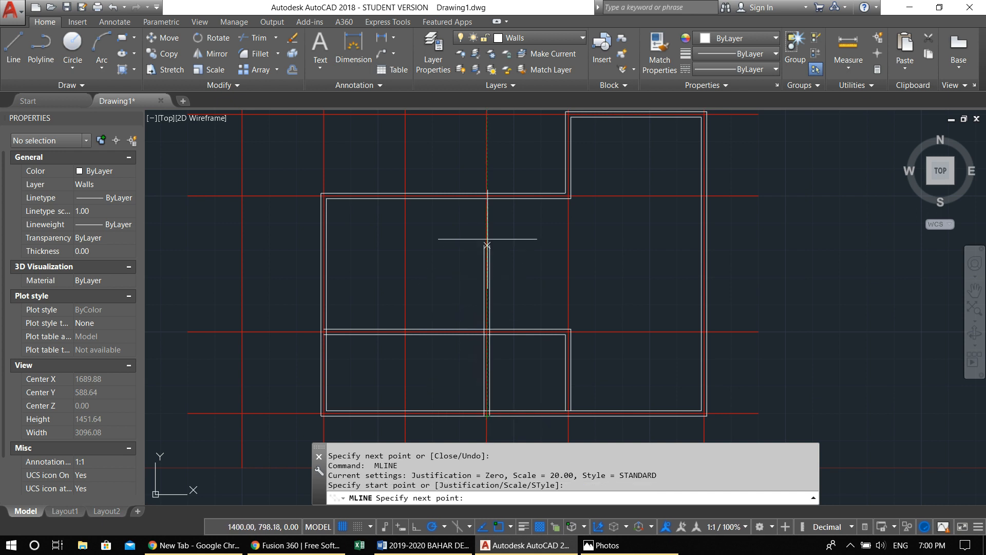
{"action": "left_click", "coordinate": [487, 196]}
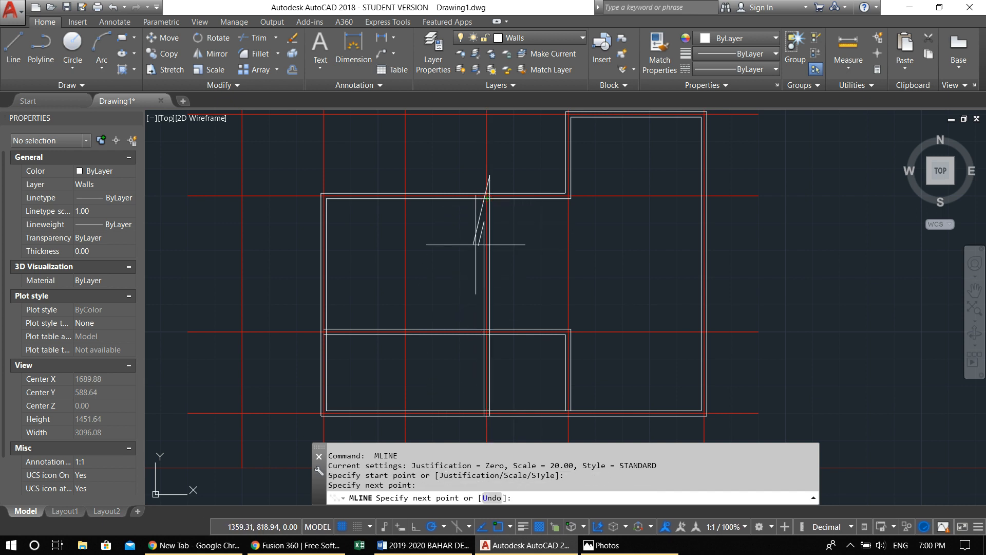
{"action": "middle_click_drag", "start_coordinate": [475, 284], "coordinate": [488, 247]}
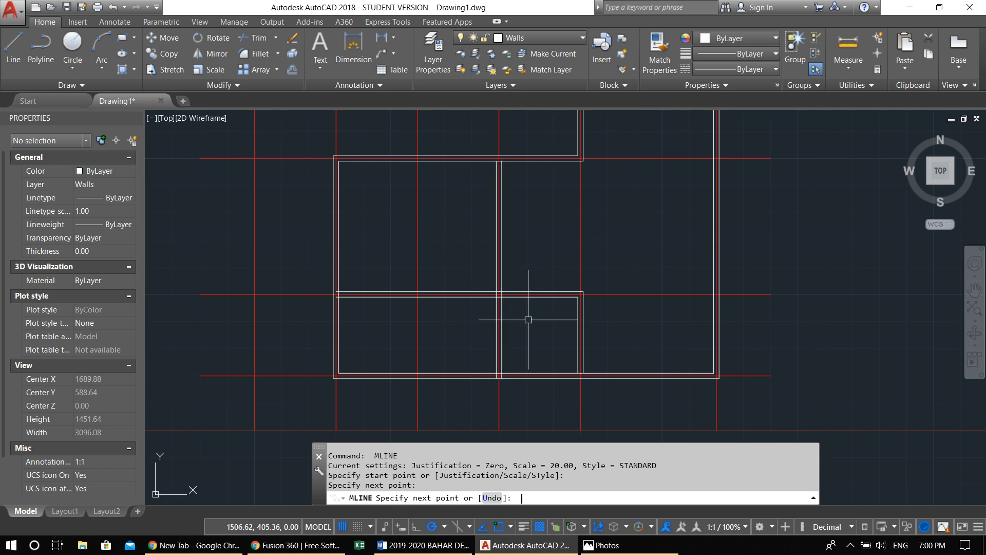
{"action": "key", "text": "Return"}
{"action": "middle_click_drag", "start_coordinate": [512, 335], "coordinate": [486, 327]}
{"action": "scroll", "coordinate": [486, 326], "scroll_direction": "up", "scroll_amount": 2}
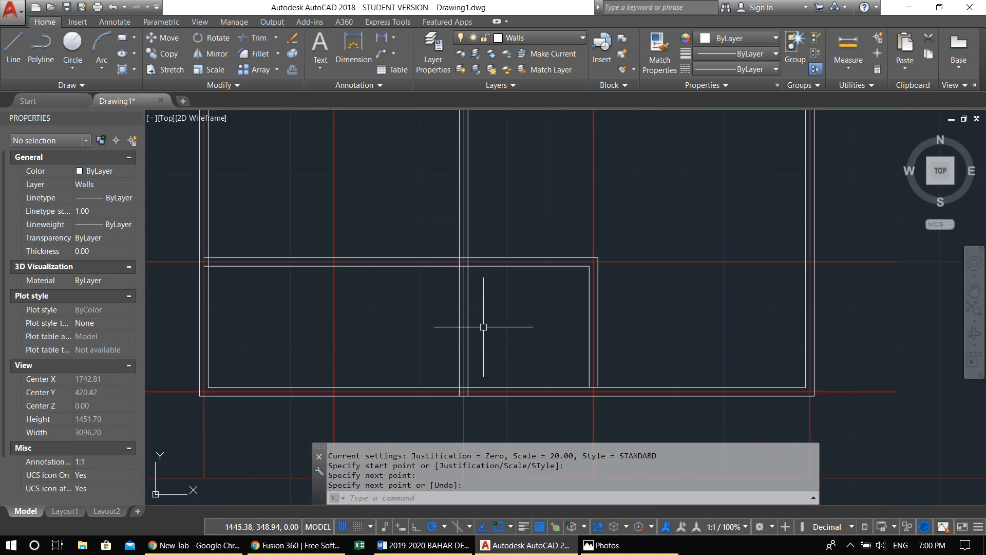
{"action": "scroll", "coordinate": [511, 323], "scroll_direction": "down", "scroll_amount": 4}
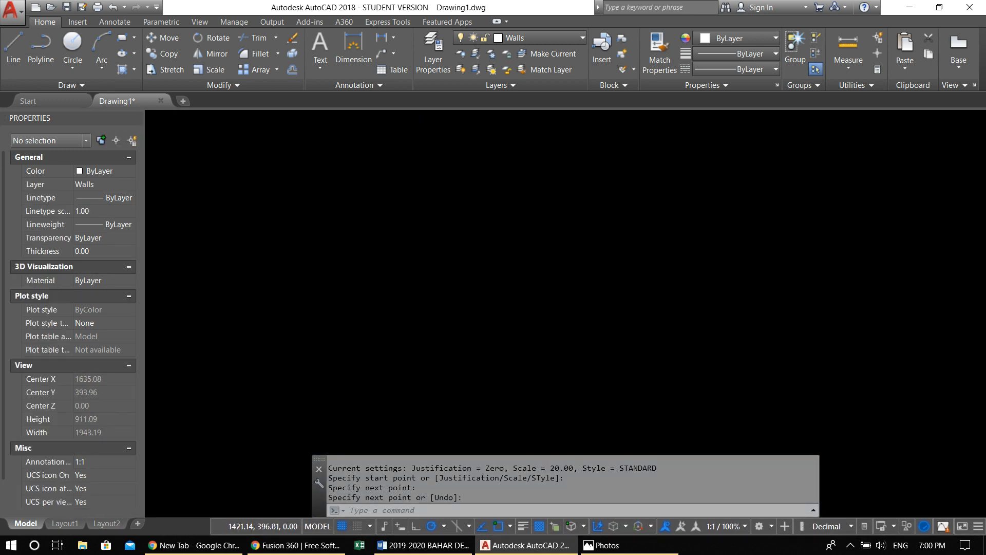
{"action": "scroll", "coordinate": [498, 324], "scroll_direction": "up", "scroll_amount": 2}
{"action": "key", "text": "Escape"}
{"action": "key", "text": "Escape"}
{"action": "scroll", "coordinate": [497, 325], "scroll_direction": "down", "scroll_amount": 3}
{"action": "key", "text": "Escape"}
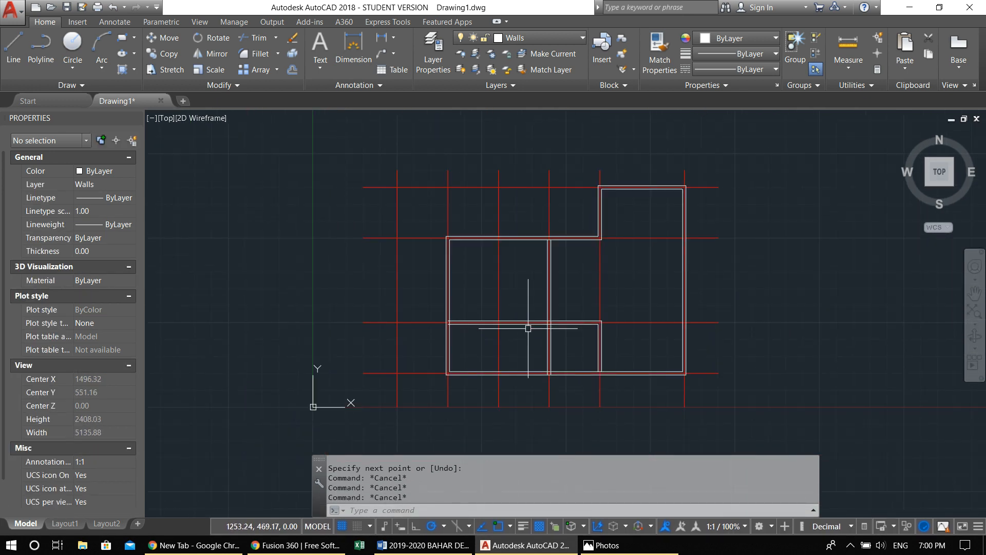
Draw a short horizontal partition from the midpoint of the fifth-axis interior wall across to the fourth-axis wall
{"action": "scroll", "coordinate": [550, 345], "scroll_direction": "up", "scroll_amount": 4}
{"action": "key", "text": "Return"}
{"action": "key", "text": "Escape"}
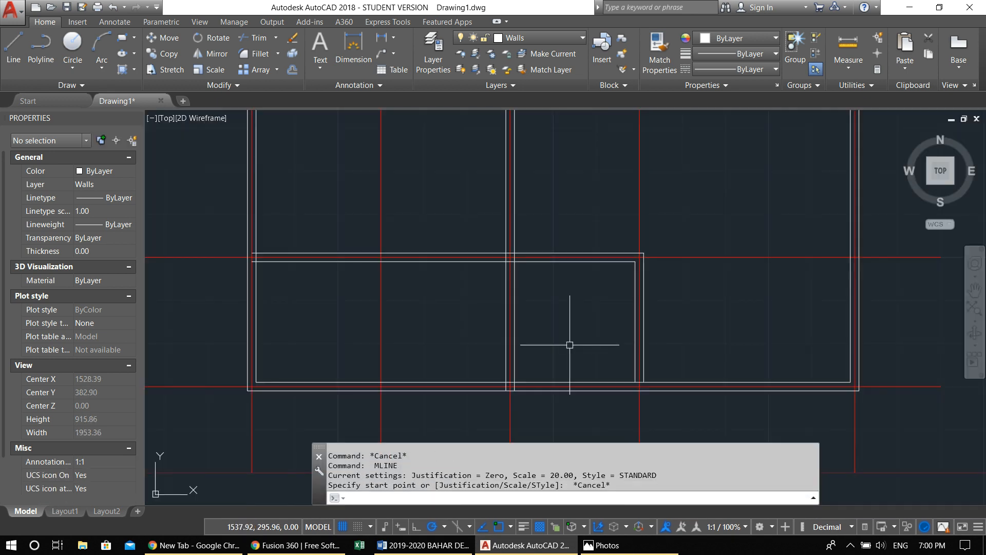
{"action": "key", "text": "Return"}
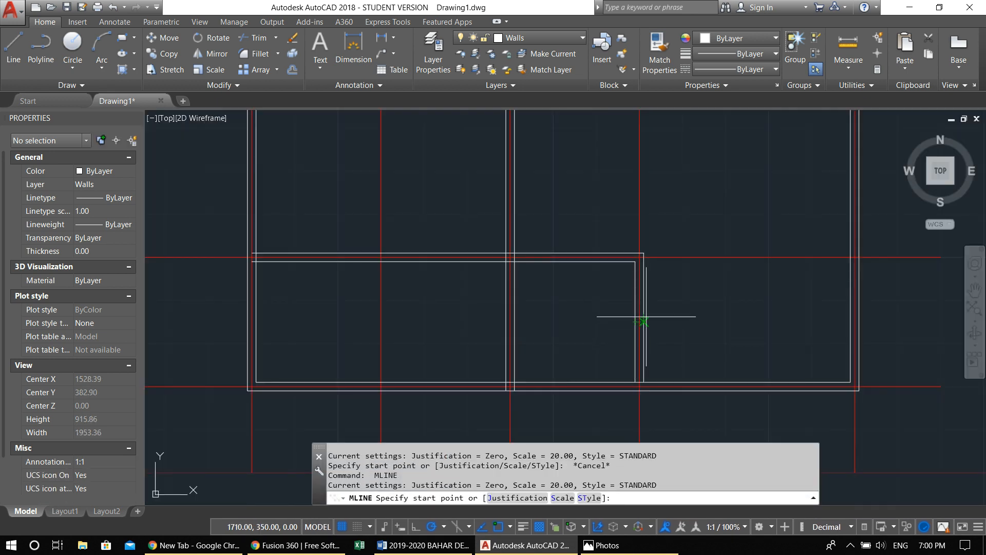
{"action": "left_click", "coordinate": [635, 321]}
{"action": "left_click", "coordinate": [515, 321]}
{"action": "key", "text": "Return"}
{"action": "middle_click_drag", "start_coordinate": [595, 392], "coordinate": [647, 374]}
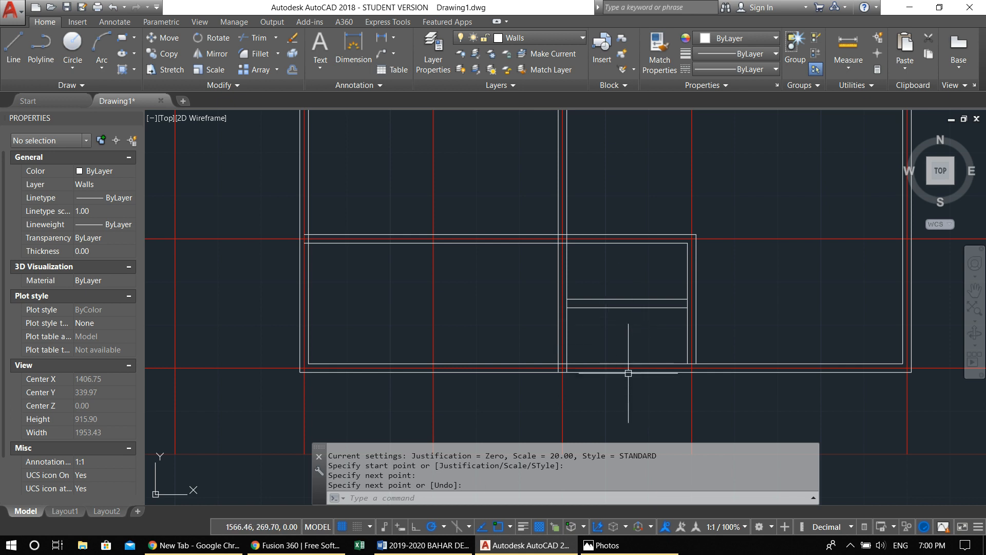
Select all the wall multilines of the floor plan with a selection window
{"action": "scroll", "coordinate": [565, 334], "scroll_direction": "down", "scroll_amount": 3}
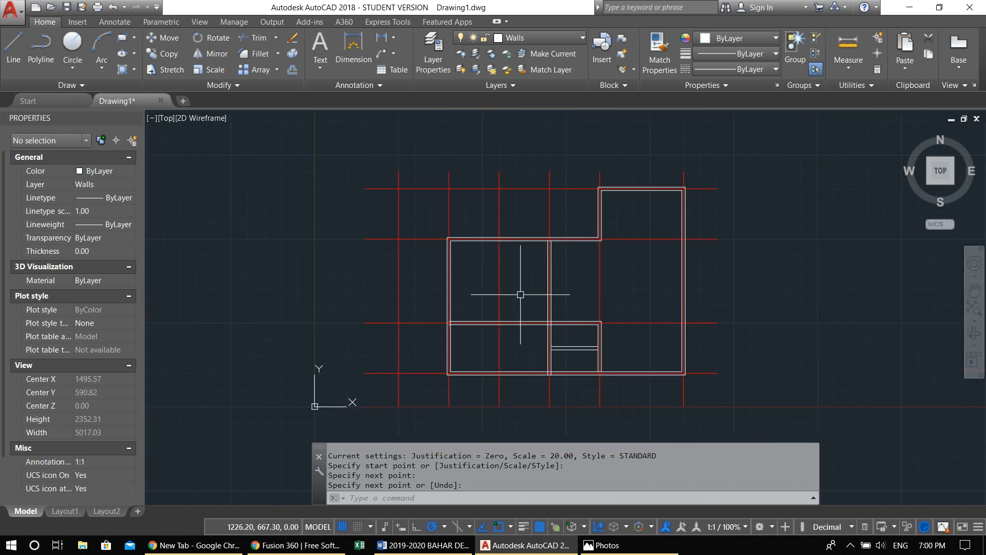
{"action": "scroll", "coordinate": [537, 242], "scroll_direction": "up", "scroll_amount": 3}
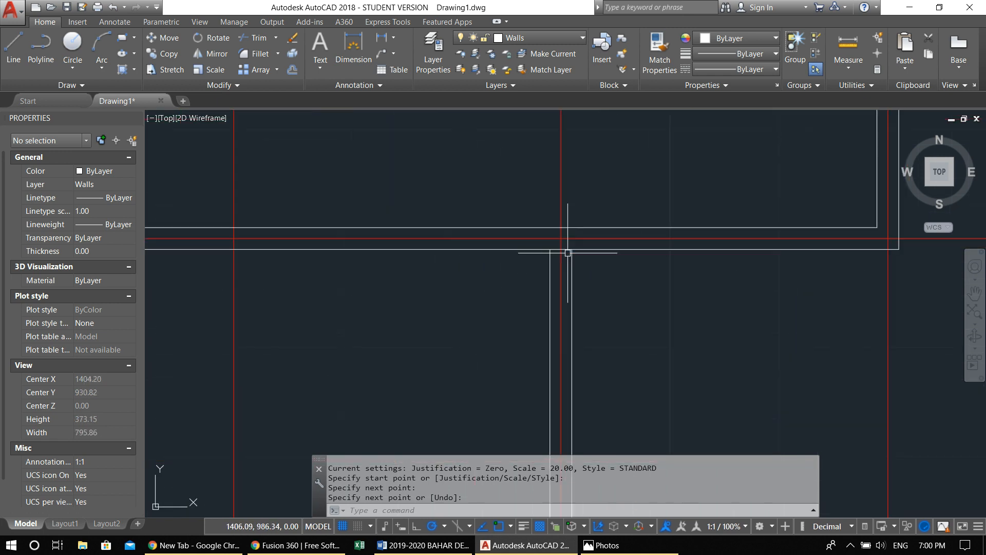
{"action": "scroll", "coordinate": [569, 253], "scroll_direction": "down", "scroll_amount": 2}
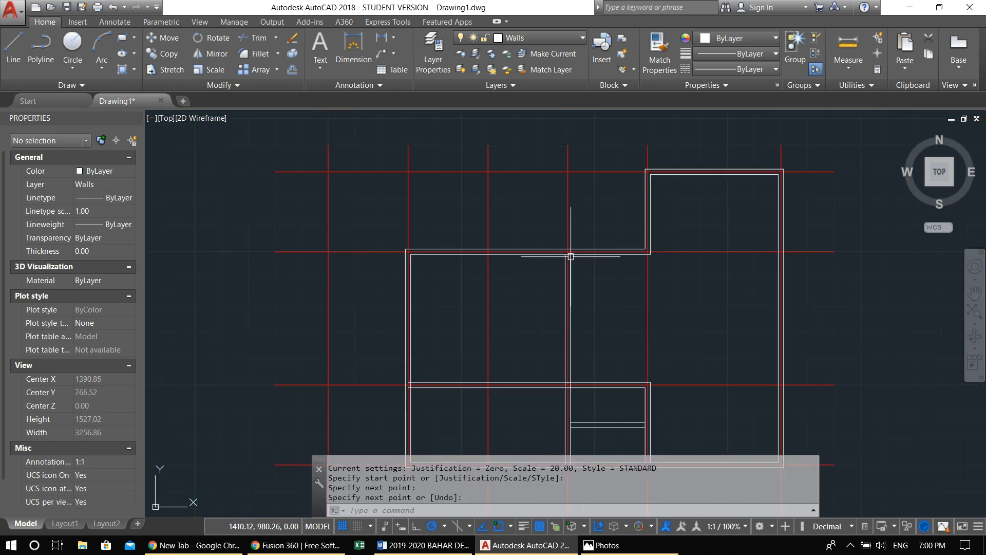
{"action": "scroll", "coordinate": [538, 263], "scroll_direction": "down", "scroll_amount": 2}
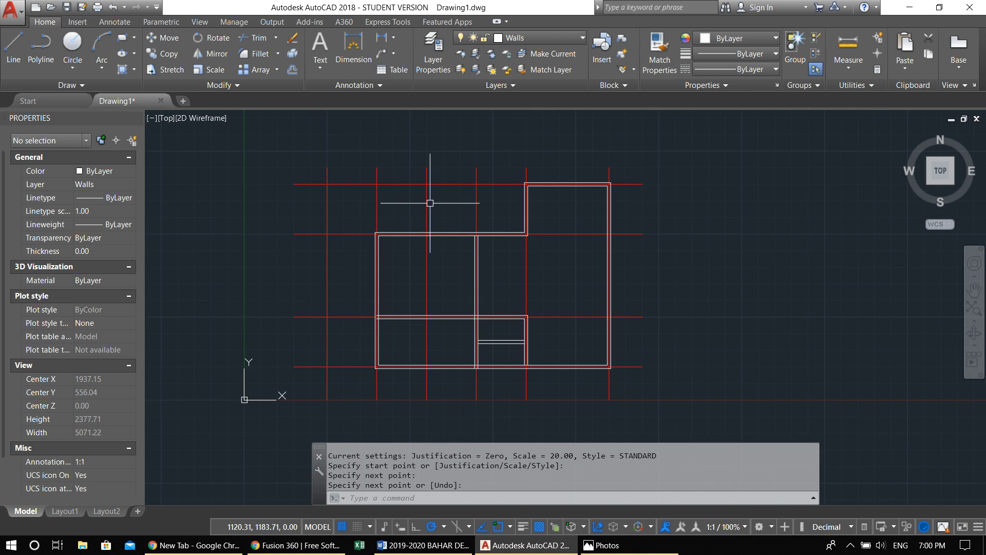
{"action": "left_click", "coordinate": [341, 172]}
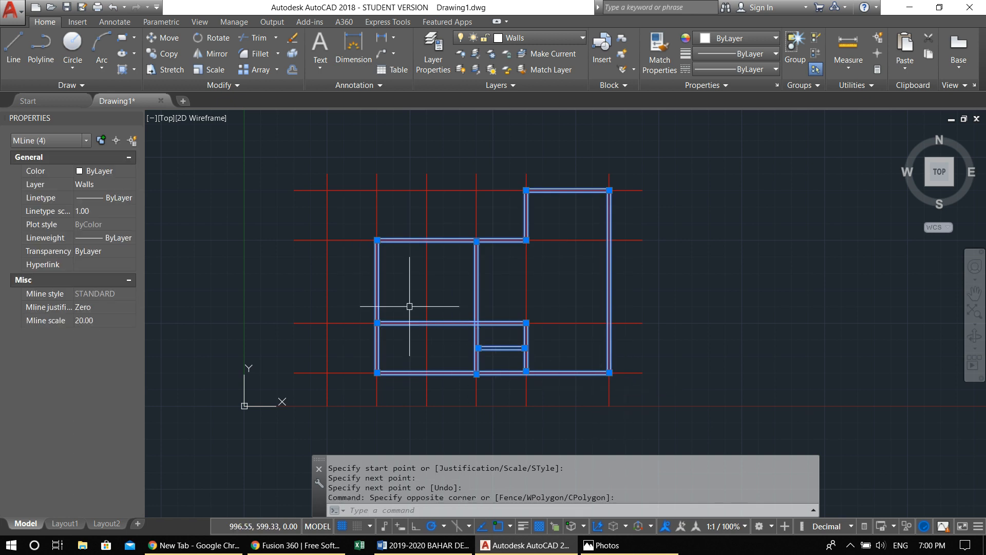
Explode the selected wall multilines into individual lines
{"action": "type", "text": "x"}
{"action": "key", "text": "Return"}
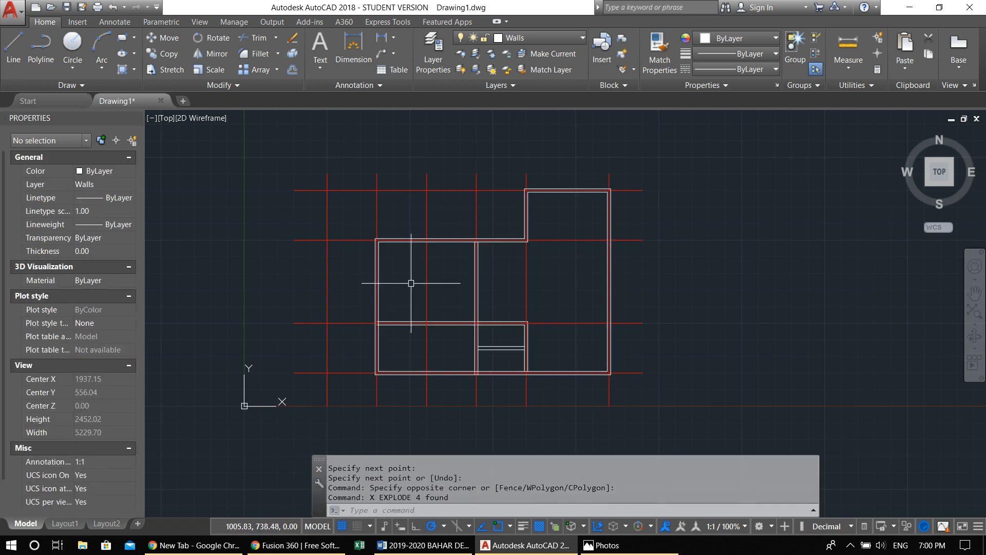
{"action": "scroll", "coordinate": [465, 274], "scroll_direction": "up", "scroll_amount": 3}
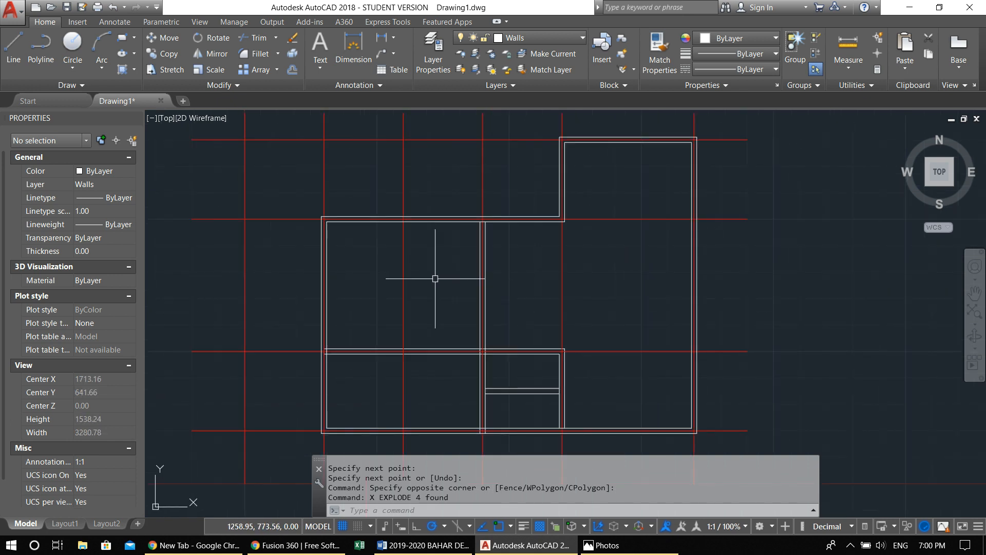
{"action": "middle_click_drag", "start_coordinate": [319, 344], "coordinate": [354, 302]}
{"action": "scroll", "coordinate": [359, 303], "scroll_direction": "up", "scroll_amount": 10}
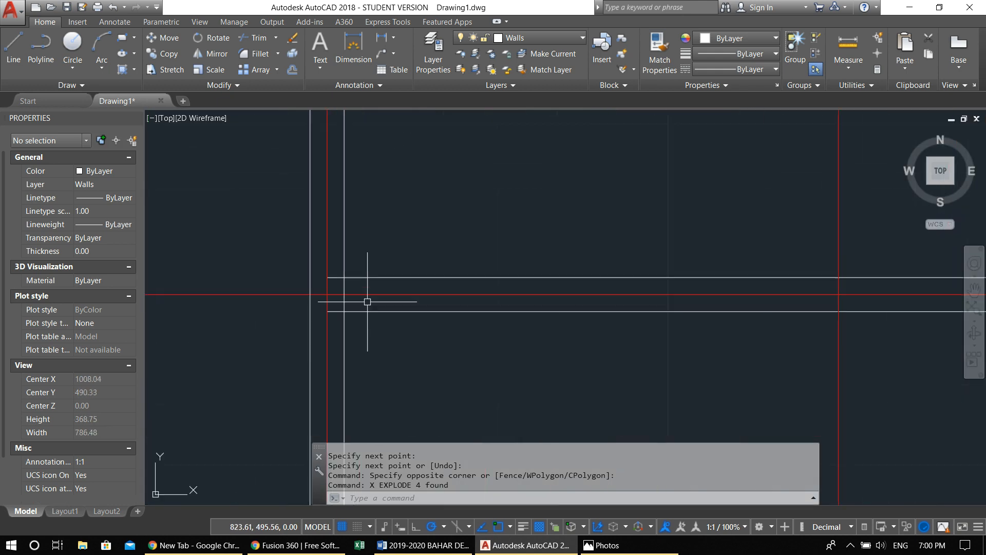
{"action": "key", "text": "Escape"}
{"action": "key", "text": "Escape"}
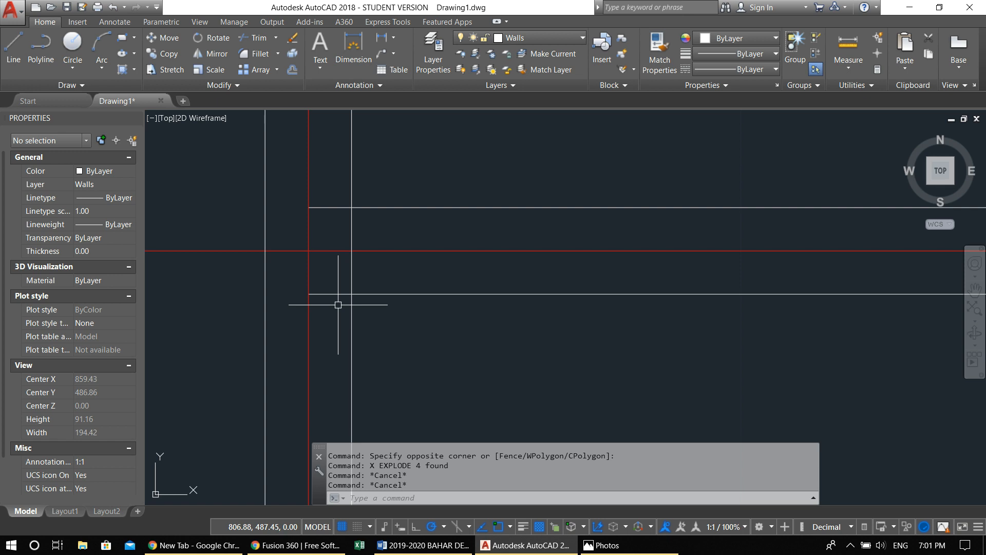
{"action": "key", "text": "Escape"}
{"action": "key", "text": "Escape"}
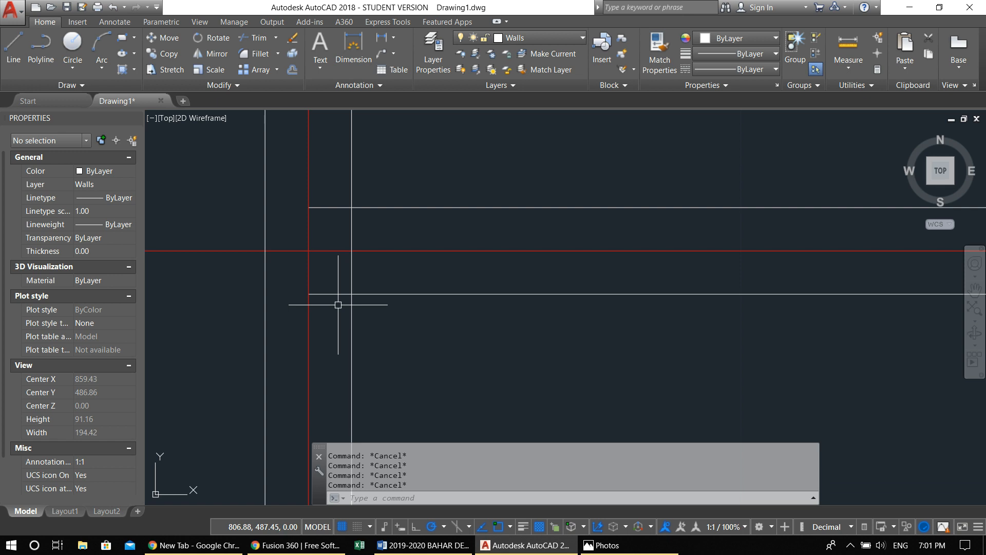
Trim both line ends of the horizontal interior wall back to the left outer wall's inner face, using that face as the cutting edge
{"action": "scroll", "coordinate": [340, 316], "scroll_direction": "down", "scroll_amount": 2}
{"action": "middle_click_drag", "start_coordinate": [360, 320], "coordinate": [391, 313]}
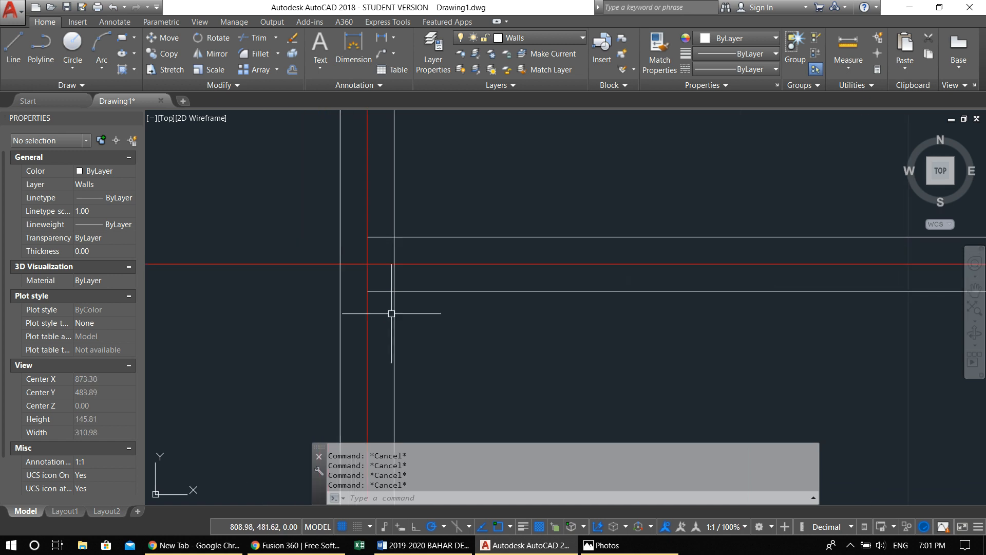
{"action": "type", "text": "tr"}
{"action": "key", "text": "Return"}
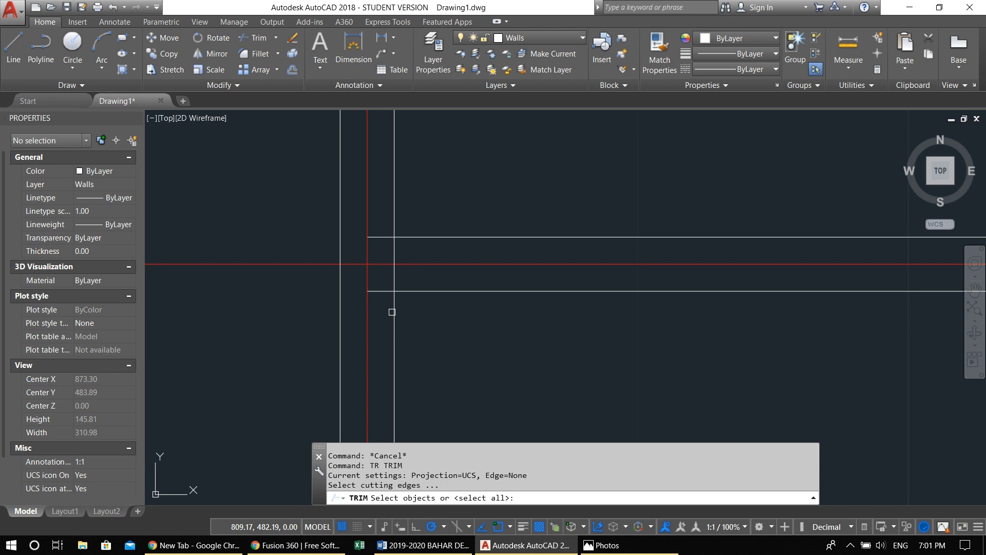
{"action": "left_click", "coordinate": [394, 312]}
{"action": "key", "text": "Return"}
{"action": "left_click", "coordinate": [393, 323]}
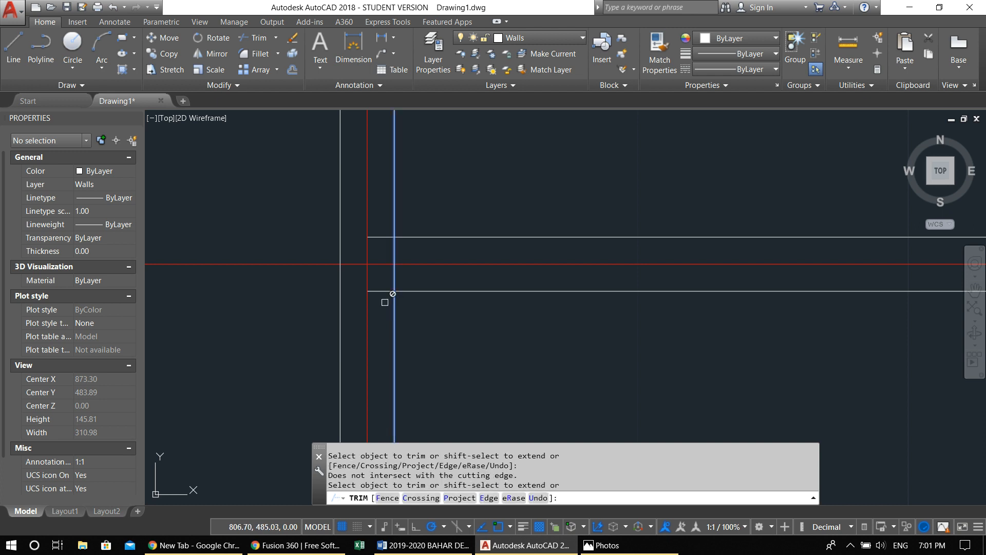
{"action": "left_click", "coordinate": [379, 291]}
{"action": "left_click", "coordinate": [381, 238]}
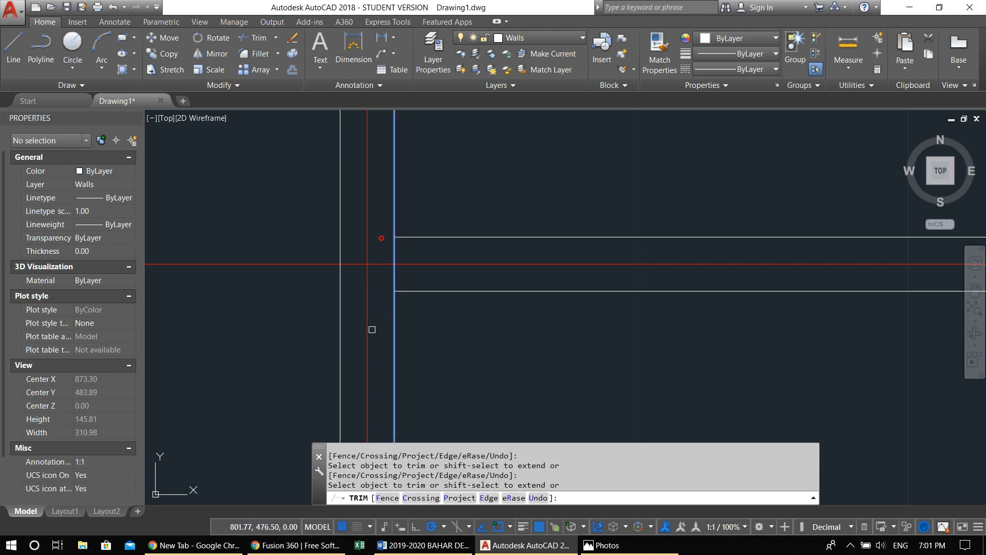
{"action": "key", "text": "Escape"}
{"action": "key", "text": "Escape"}
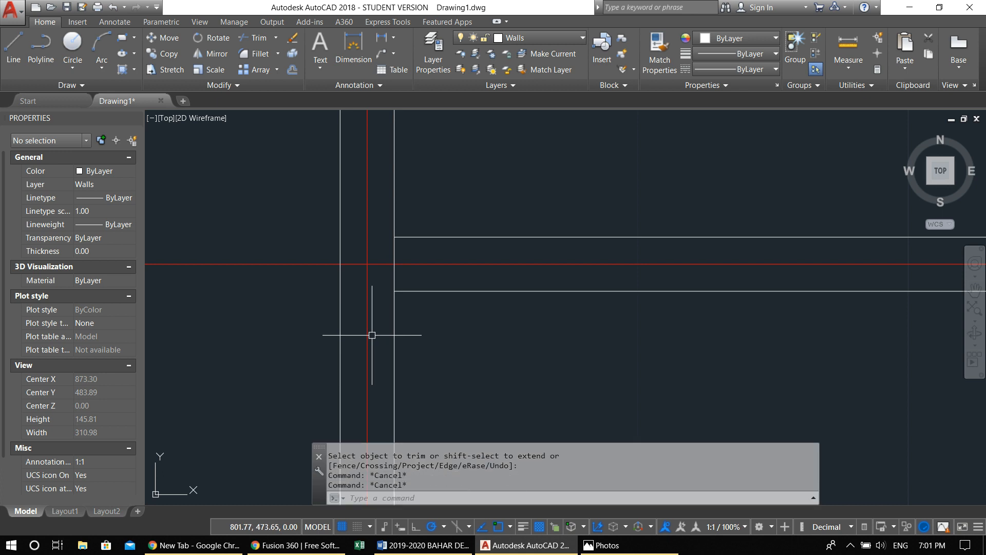
Trim away the left outer wall's inner line between the two faces of the horizontal interior wall, using all objects as cutting edges
{"action": "type", "text": "tr"}
{"action": "key", "text": "Return"}
{"action": "key", "text": "Return"}
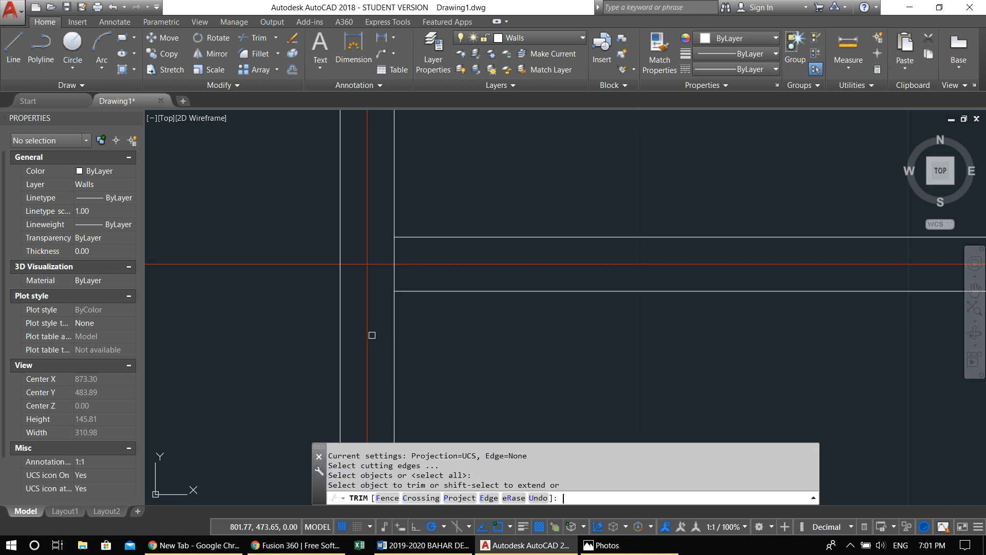
{"action": "left_click", "coordinate": [393, 306]}
{"action": "left_click", "coordinate": [396, 282]}
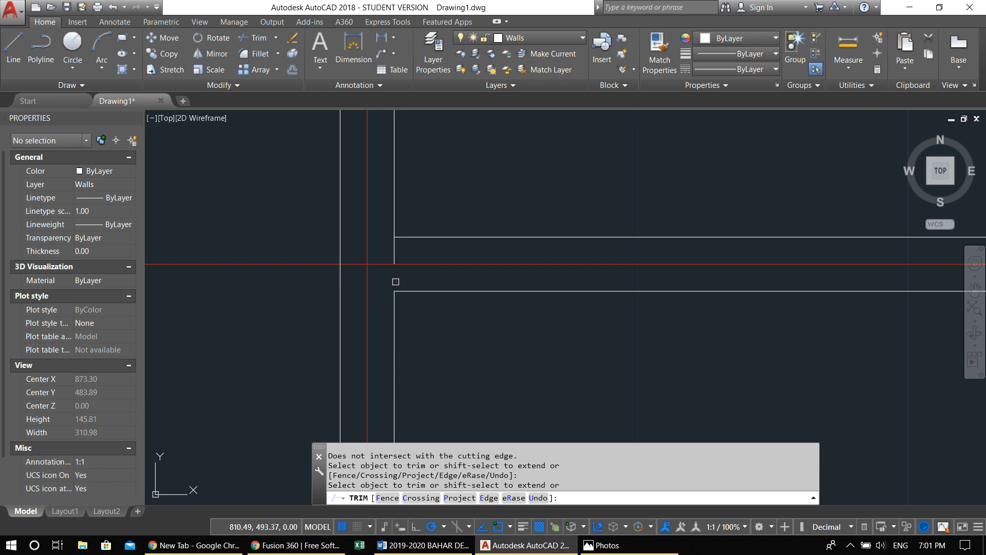
{"action": "left_click", "coordinate": [397, 251]}
{"action": "scroll", "coordinate": [397, 251], "scroll_direction": "down", "scroll_amount": 12}
{"action": "left_click", "coordinate": [405, 275]}
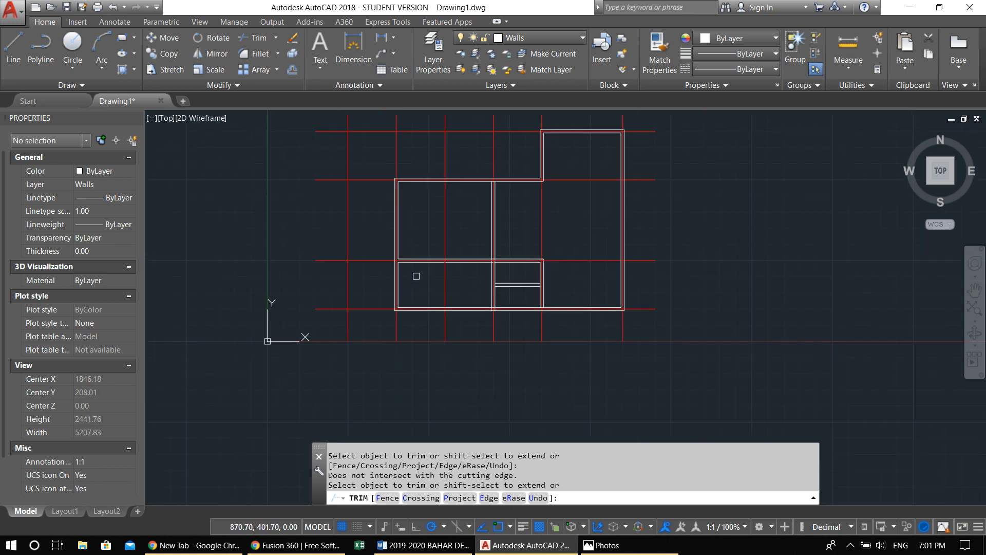
Trim the upper wall's inner line where it crosses the fourth-axis vertical interior wall, ending the trim
{"action": "scroll", "coordinate": [479, 182], "scroll_direction": "up", "scroll_amount": 4}
{"action": "scroll", "coordinate": [513, 184], "scroll_direction": "up", "scroll_amount": 8}
{"action": "left_click", "coordinate": [502, 185]}
{"action": "left_click", "coordinate": [479, 186]}
{"action": "scroll", "coordinate": [476, 223], "scroll_direction": "down", "scroll_amount": 3}
{"action": "left_click", "coordinate": [477, 231]}
{"action": "scroll", "coordinate": [478, 232], "scroll_direction": "down", "scroll_amount": 7}
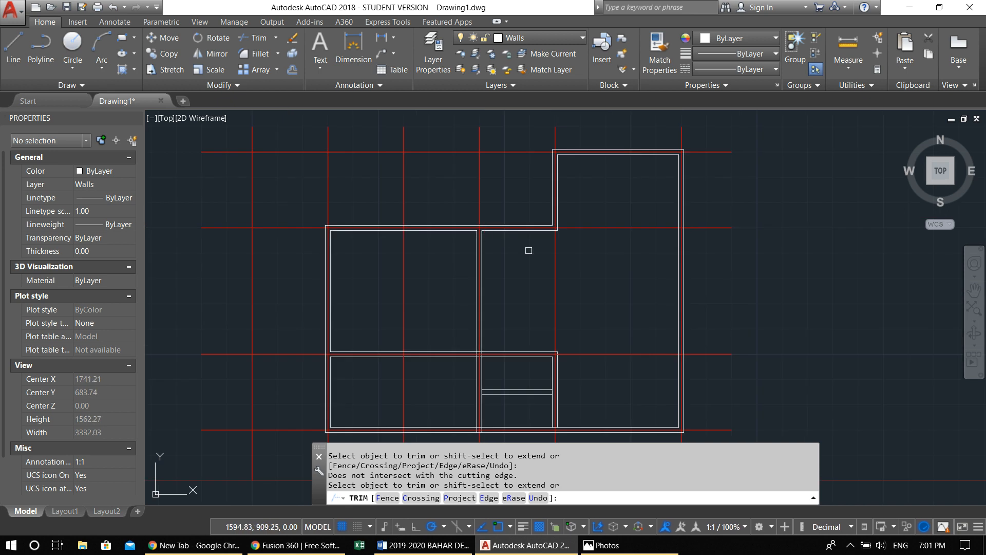
{"action": "key", "text": "Escape"}
{"action": "key", "text": "Escape"}
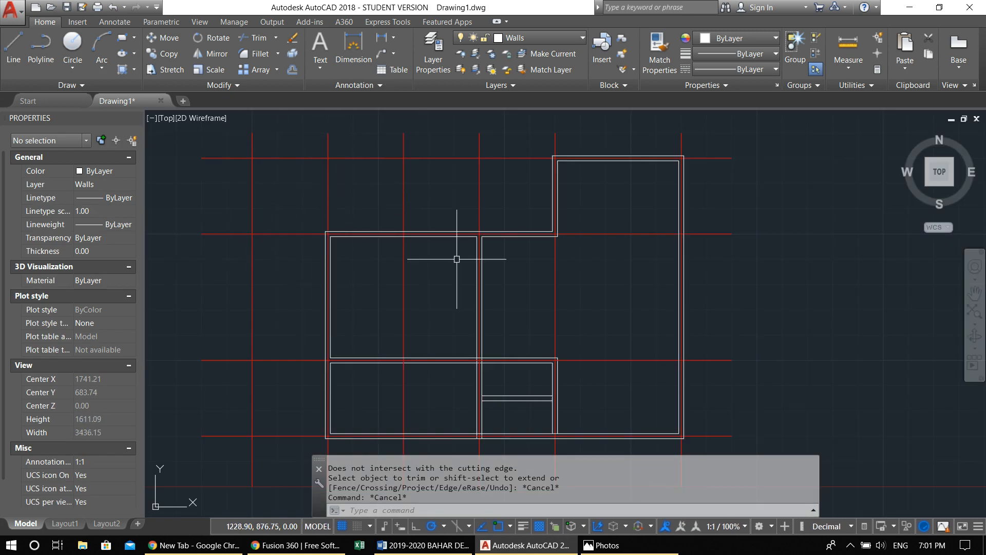
Lock the Axis layer
{"action": "left_click", "coordinate": [511, 38]}
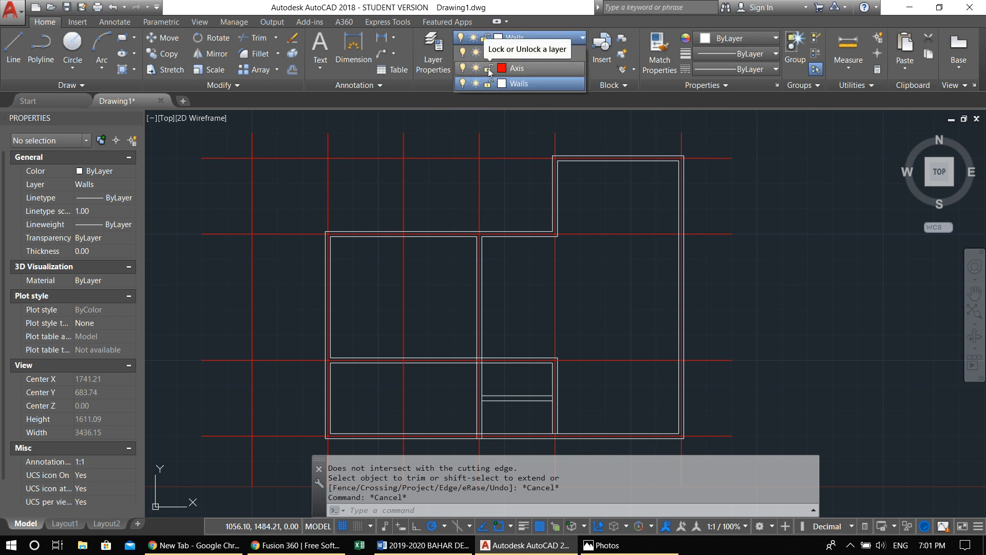
{"action": "left_click", "coordinate": [489, 68]}
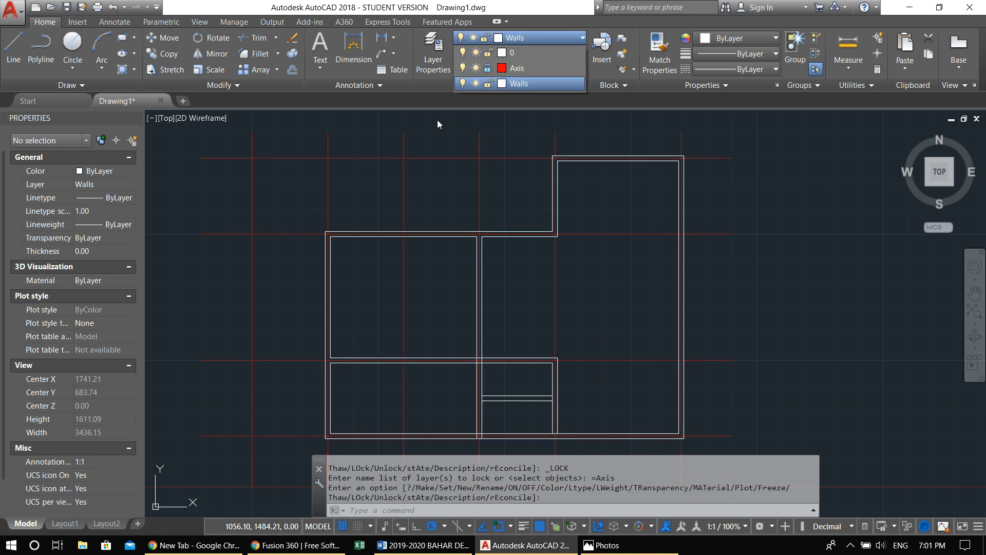
{"action": "left_click", "coordinate": [415, 128]}
{"action": "key", "text": "Escape"}
Try to trim the locked axis lines near the upper-left wall with crossing windows, undoing the resulting trim
{"action": "type", "text": "tr"}
{"action": "key", "text": "Return"}
{"action": "key", "text": "Return"}
{"action": "left_click", "coordinate": [439, 194]}
{"action": "left_click", "coordinate": [433, 214]}
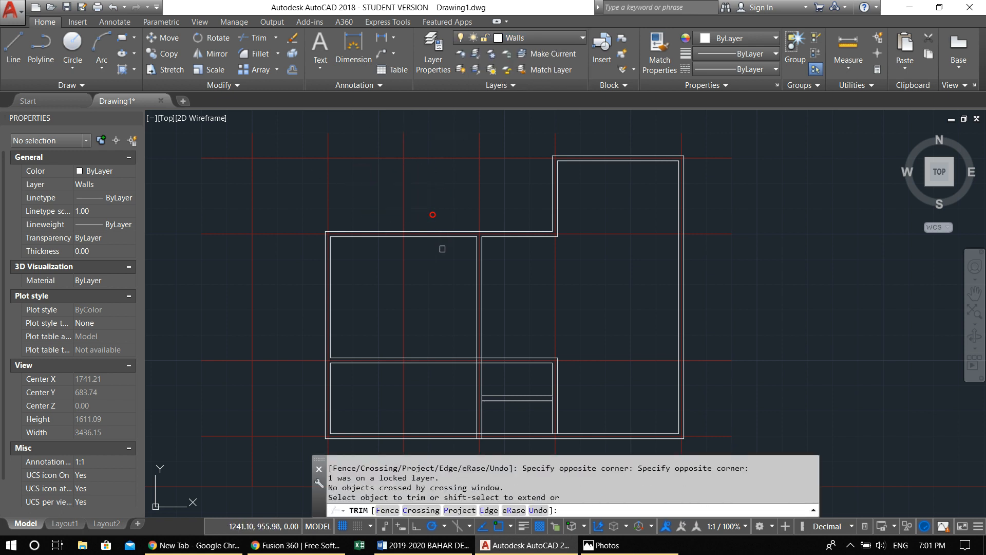
{"action": "left_click", "coordinate": [386, 258]}
{"action": "left_click", "coordinate": [355, 190]}
{"action": "key", "text": "ctrl+z"}
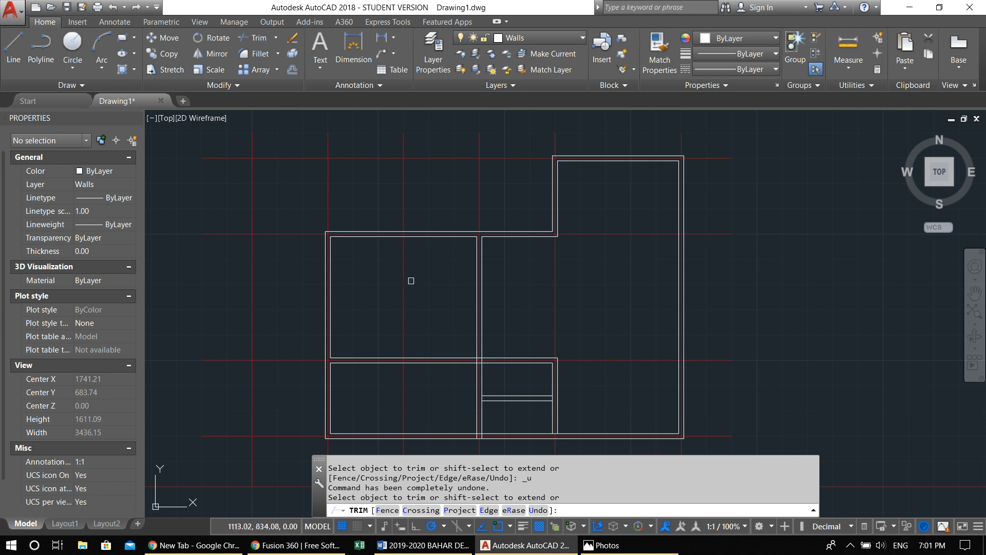
{"action": "key", "text": "Escape"}
{"action": "key", "text": "Escape"}
{"action": "key", "text": "Escape"}
Trim the overlapping lines where the fourth-axis vertical interior wall meets the bottom outer wall
{"action": "middle_click_drag", "start_coordinate": [610, 347], "coordinate": [579, 248]}
{"action": "scroll", "coordinate": [457, 355], "scroll_direction": "up", "scroll_amount": 8}
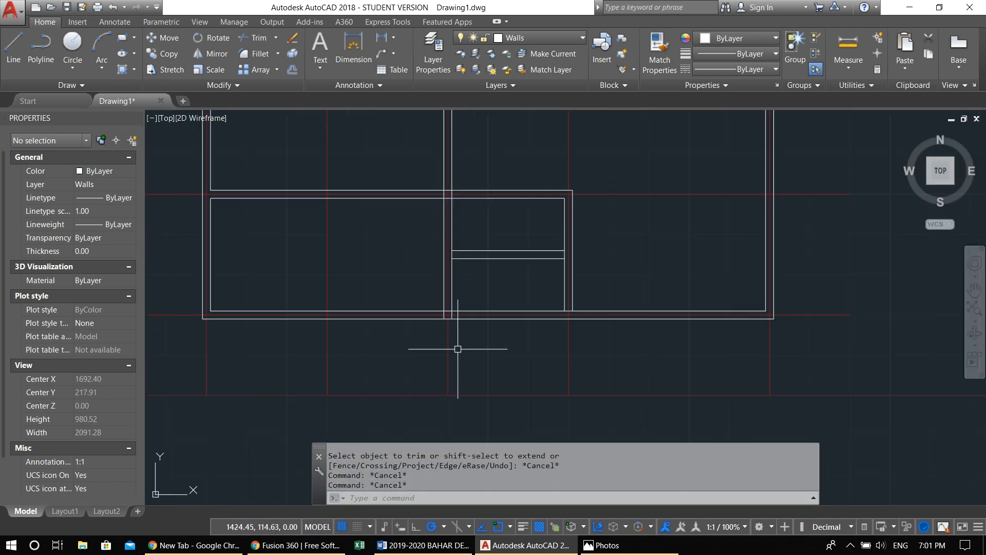
{"action": "key", "text": "space"}
{"action": "key", "text": "space"}
{"action": "left_click", "coordinate": [487, 274]}
{"action": "left_click", "coordinate": [486, 261]}
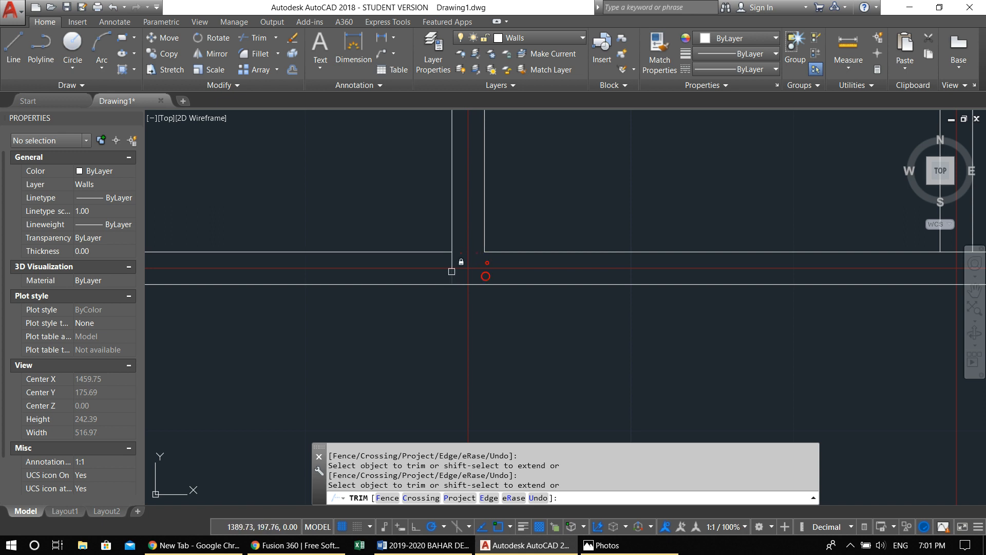
{"action": "left_click", "coordinate": [451, 261]}
Trim the overlapping lines inside the crossing of the fourth-axis vertical wall and the horizontal interior wall
{"action": "scroll", "coordinate": [478, 242], "scroll_direction": "down", "scroll_amount": 8}
{"action": "middle_click_drag", "start_coordinate": [486, 185], "coordinate": [468, 257]}
{"action": "scroll", "coordinate": [468, 256], "scroll_direction": "up", "scroll_amount": 4}
{"action": "scroll", "coordinate": [445, 203], "scroll_direction": "up", "scroll_amount": 6}
{"action": "left_click", "coordinate": [364, 272]}
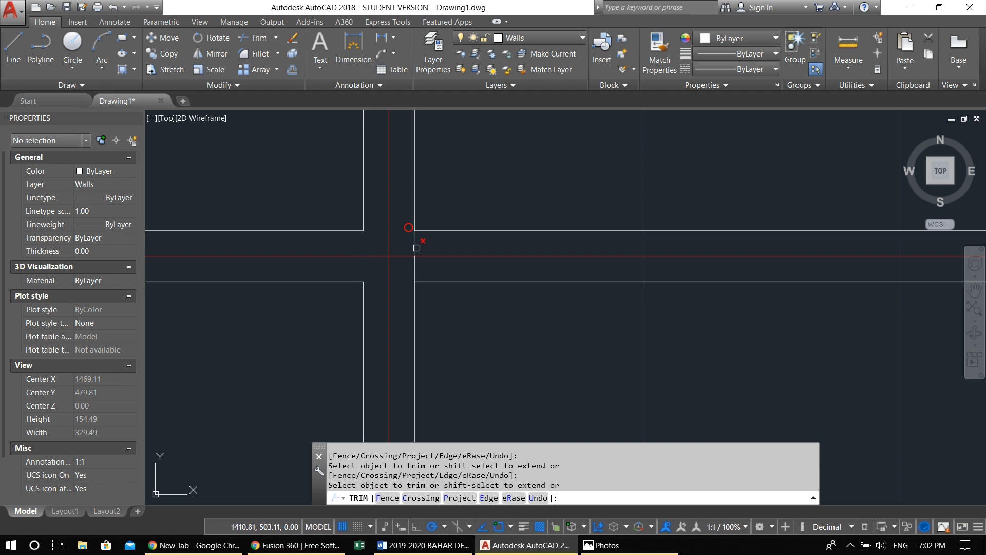
{"action": "left_click", "coordinate": [418, 253]}
Trim the vertical wall lines between the two faces of the short partition at both of its ends
{"action": "scroll", "coordinate": [476, 221], "scroll_direction": "down", "scroll_amount": 5}
{"action": "scroll", "coordinate": [462, 279], "scroll_direction": "up", "scroll_amount": 4}
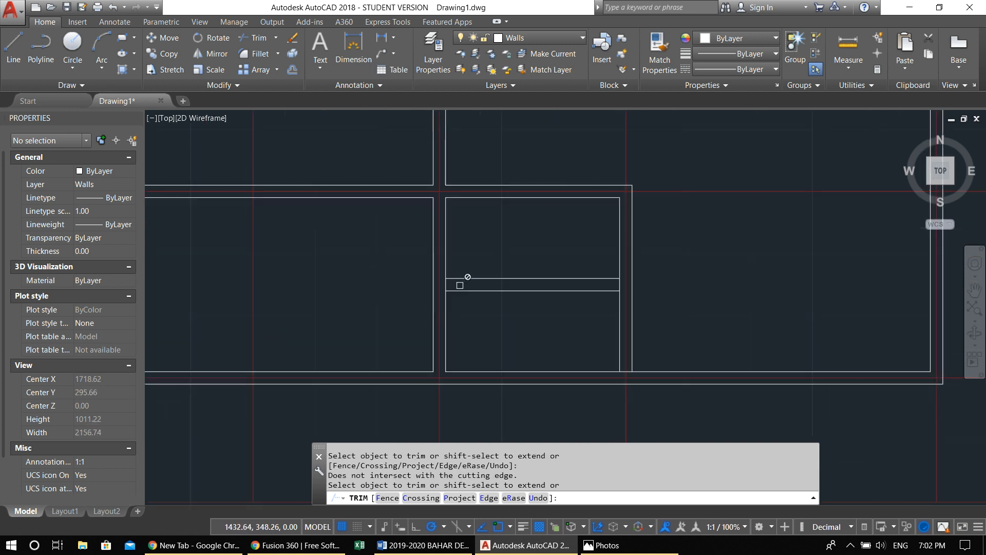
{"action": "left_click", "coordinate": [458, 283]}
{"action": "scroll", "coordinate": [701, 273], "scroll_direction": "down", "scroll_amount": 2}
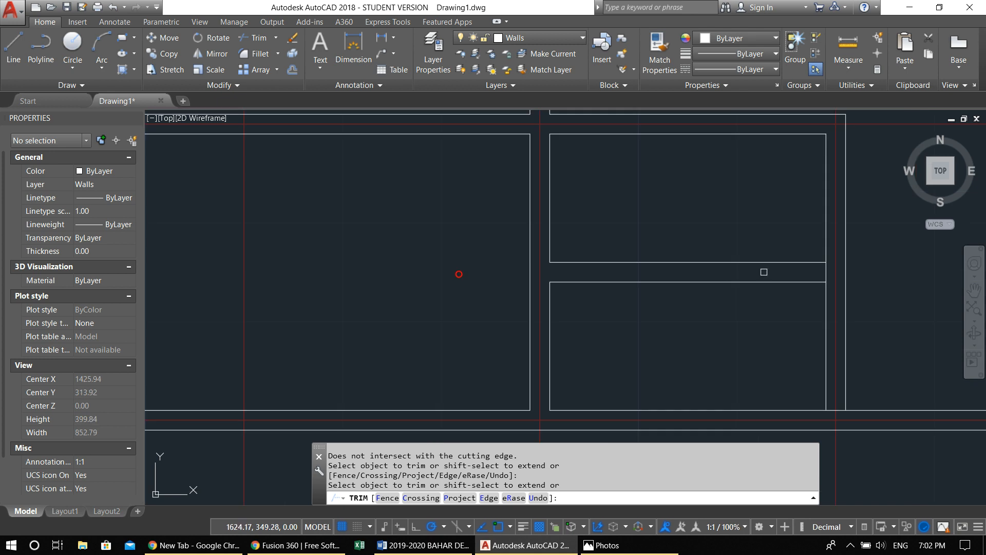
{"action": "left_click", "coordinate": [824, 272]}
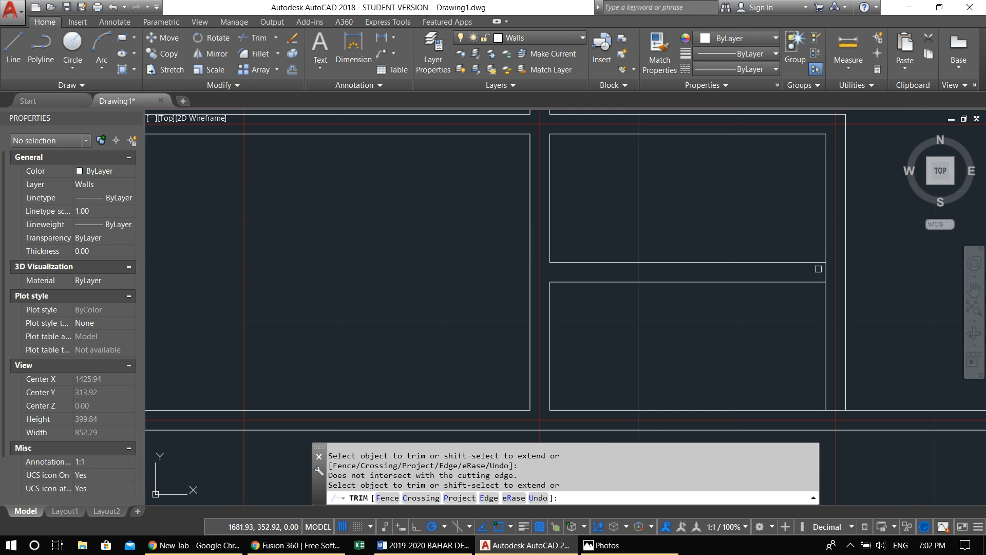
Stretch the upper wall's inner line from the fourth-axis wall's right face to its left face, closing the gap above that wall
{"action": "scroll", "coordinate": [818, 269], "scroll_direction": "down", "scroll_amount": 3}
{"action": "middle_click_drag", "start_coordinate": [794, 283], "coordinate": [602, 471]}
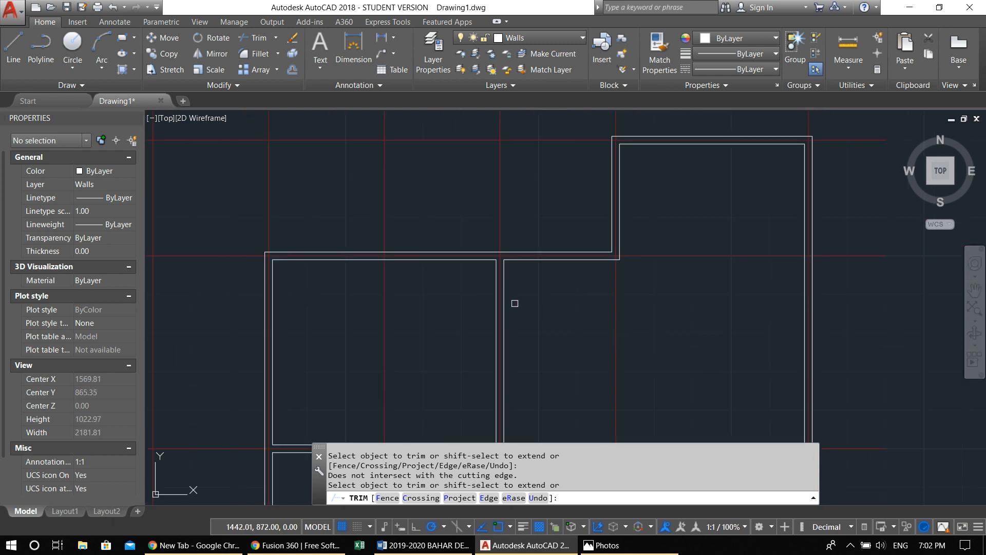
{"action": "scroll", "coordinate": [500, 276], "scroll_direction": "up", "scroll_amount": 8}
{"action": "key", "text": "Escape"}
{"action": "left_click", "coordinate": [528, 193]}
{"action": "left_click", "coordinate": [567, 241]}
{"action": "left_click", "coordinate": [547, 186]}
{"action": "left_click", "coordinate": [537, 200]}
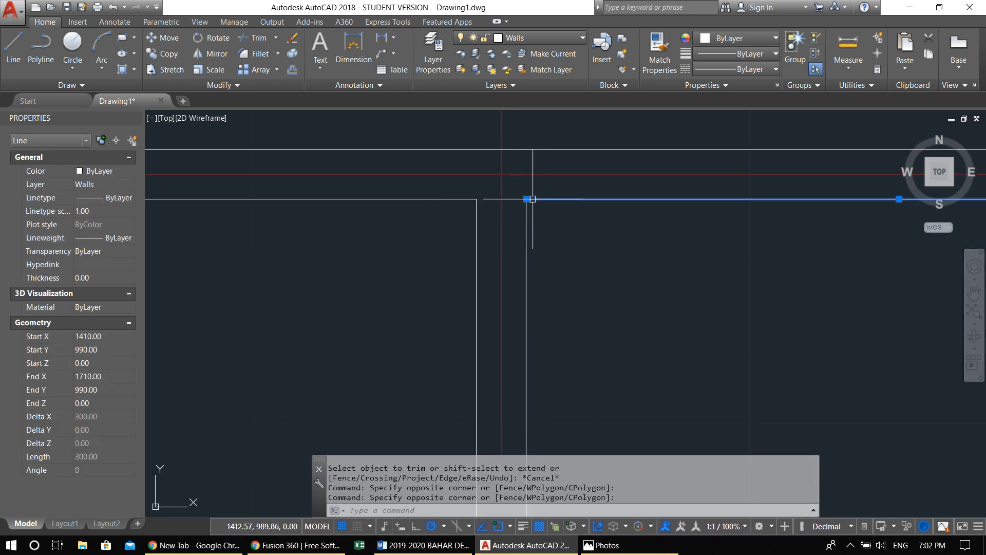
{"action": "left_click", "coordinate": [526, 199]}
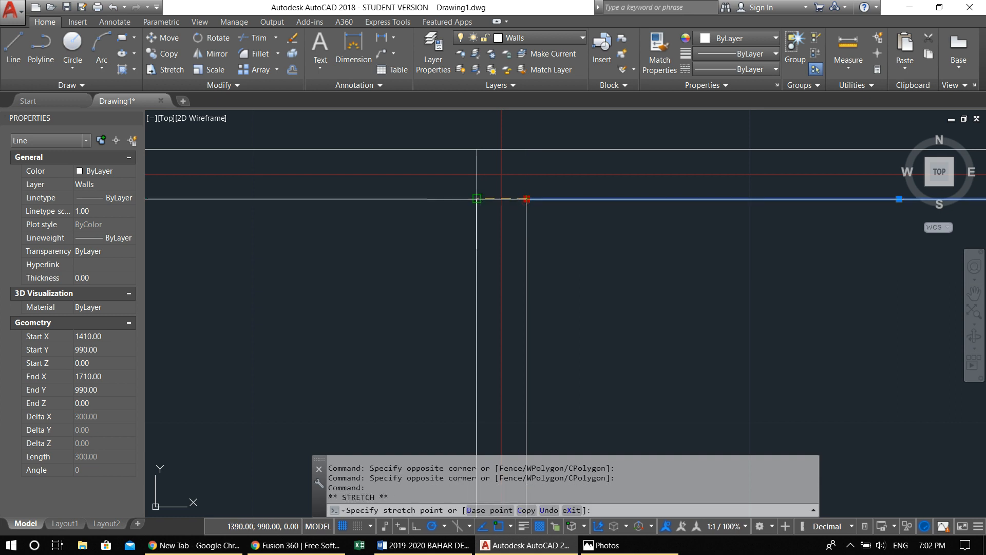
{"action": "left_click", "coordinate": [475, 199]}
{"action": "scroll", "coordinate": [502, 275], "scroll_direction": "down", "scroll_amount": 8}
{"action": "middle_click_drag", "start_coordinate": [514, 301], "coordinate": [547, 220]}
{"action": "key", "text": "Escape"}
{"action": "key", "text": "Escape"}
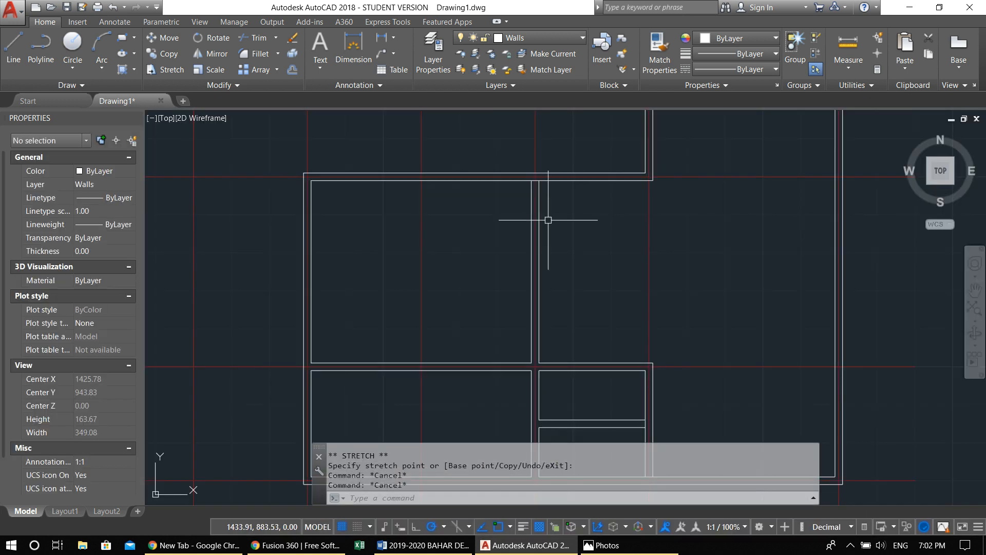
{"action": "middle_click_drag", "start_coordinate": [542, 296], "coordinate": [548, 255]}
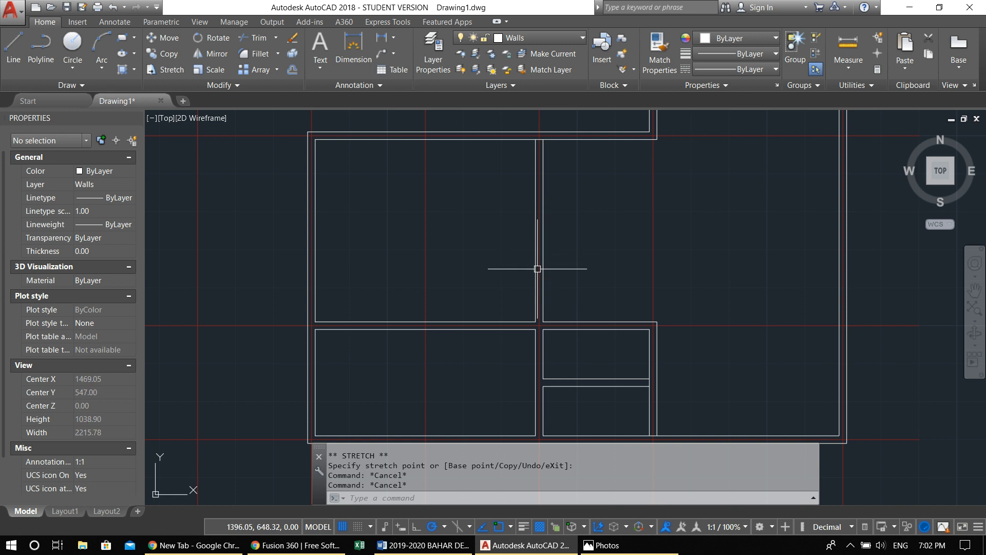
{"action": "scroll", "coordinate": [564, 288], "scroll_direction": "down", "scroll_amount": 2}
{"action": "scroll", "coordinate": [565, 288], "scroll_direction": "down", "scroll_amount": 1}
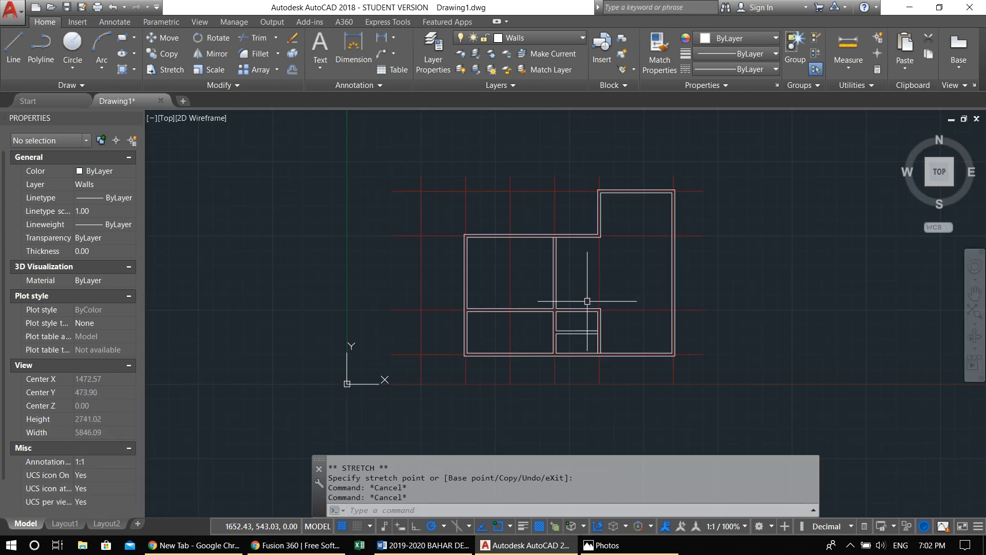
{"action": "scroll", "coordinate": [583, 296], "scroll_direction": "up", "scroll_amount": 1}
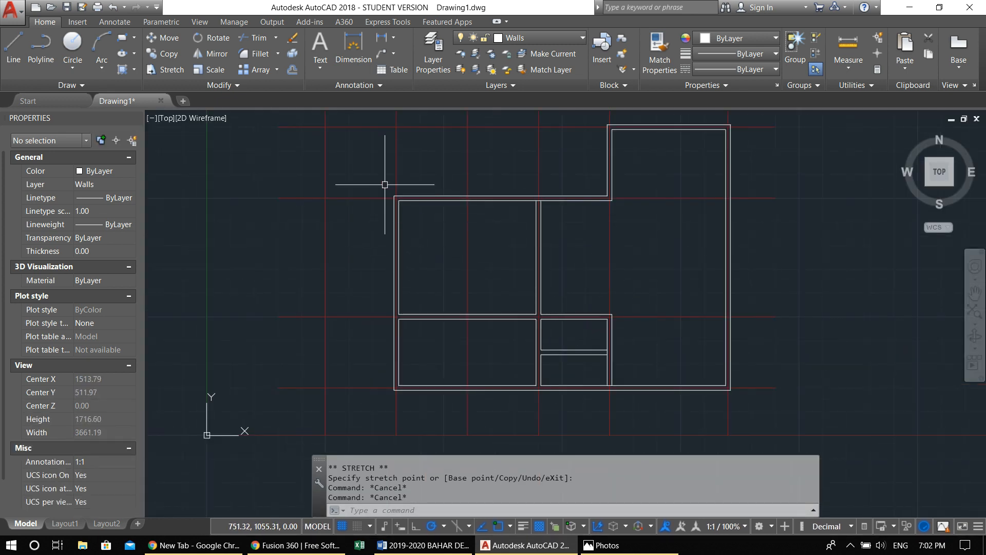
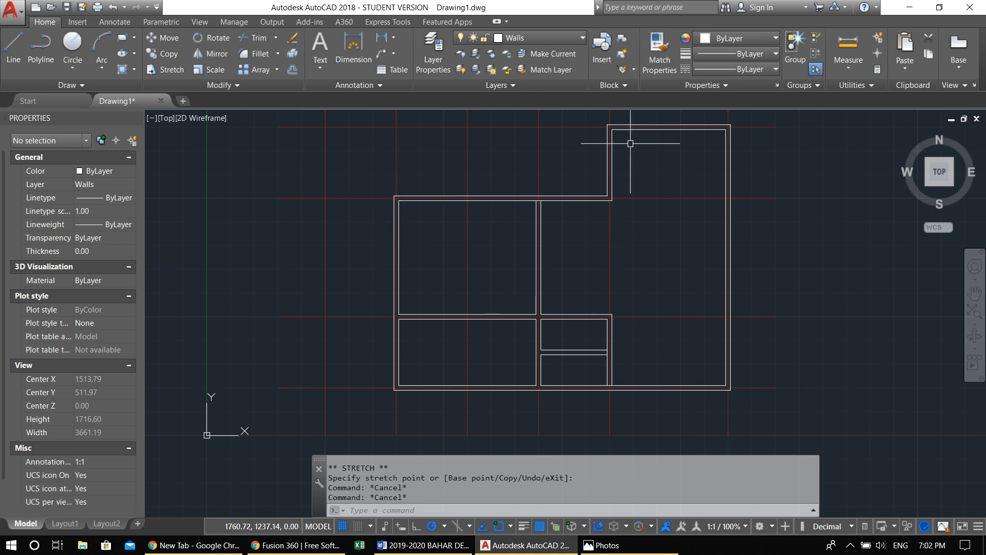
Offset the left outer wall's outer line 120 units inward across the upper-left room
{"action": "middle_click_drag", "start_coordinate": [509, 224], "coordinate": [513, 238]}
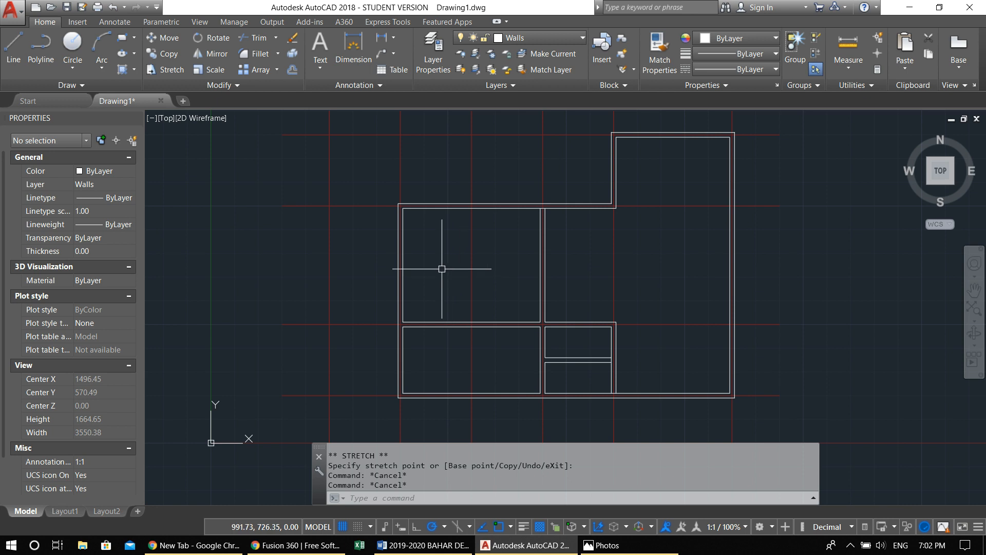
{"action": "scroll", "coordinate": [409, 236], "scroll_direction": "up", "scroll_amount": 2}
{"action": "scroll", "coordinate": [409, 236], "scroll_direction": "up", "scroll_amount": 2}
{"action": "key", "text": "Escape"}
{"action": "key", "text": "Escape"}
{"action": "mouse_move", "coordinate": [416, 235]}
{"action": "middle_mouse_down"}
{"action": "mouse_move", "coordinate": [393, 265]}
{"action": "mouse_move", "coordinate": [516, 203]}
{"action": "mouse_move", "coordinate": [482, 224]}
{"action": "mouse_move", "coordinate": [445, 226]}
{"action": "middle_mouse_up"}
{"action": "scroll", "coordinate": [397, 253], "scroll_direction": "down", "scroll_amount": 2}
{"action": "scroll", "coordinate": [444, 227], "scroll_direction": "up", "scroll_amount": 2}
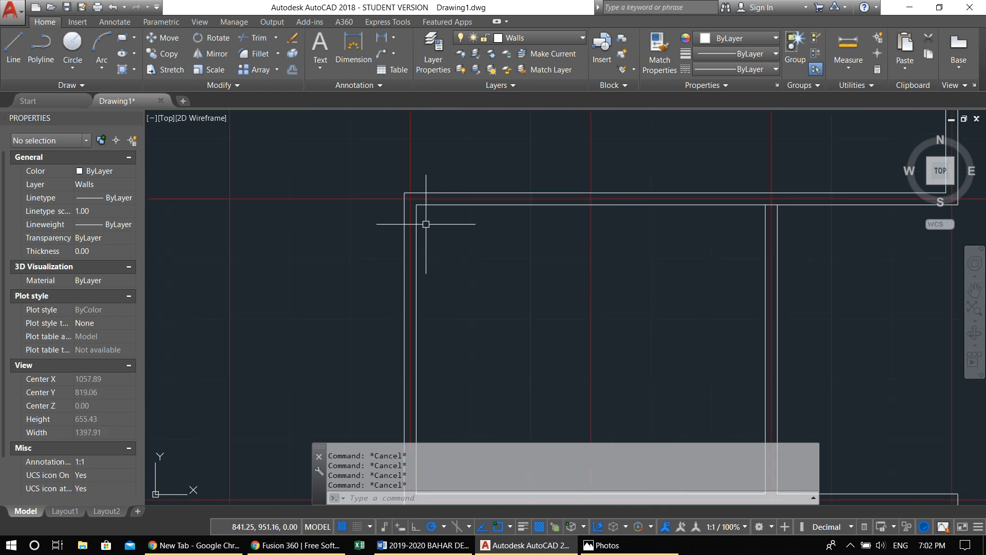
{"action": "middle_click_drag", "start_coordinate": [484, 226], "coordinate": [459, 228]}
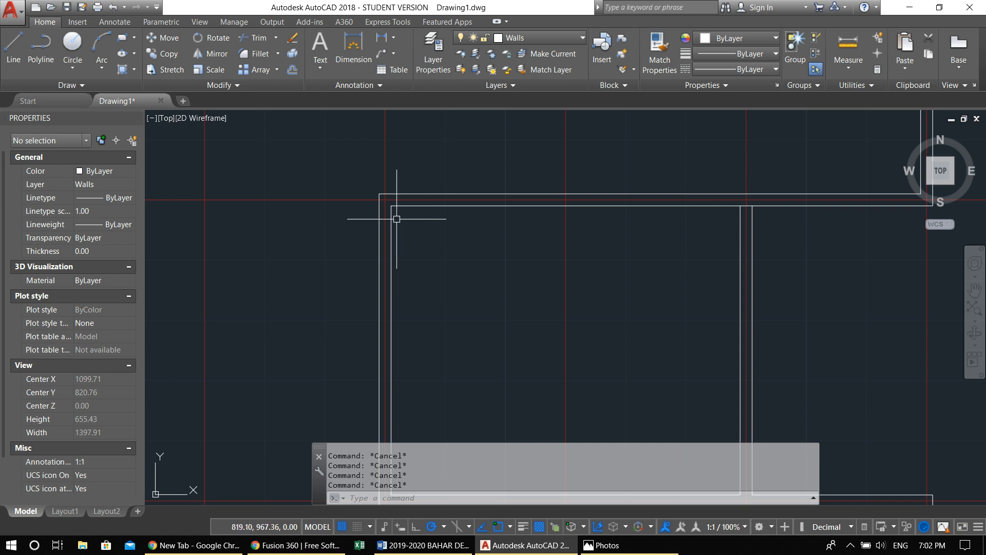
{"action": "type", "text": "o"}
{"action": "key", "text": "Return"}
{"action": "type", "text": "120"}
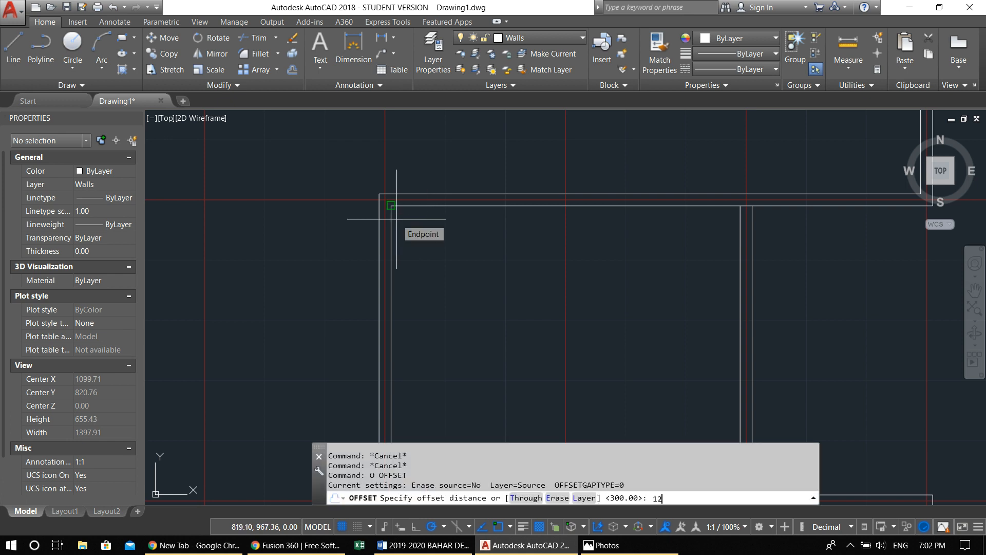
{"action": "key", "text": "Return"}
{"action": "left_click", "coordinate": [379, 235]}
{"action": "left_click", "coordinate": [487, 231]}
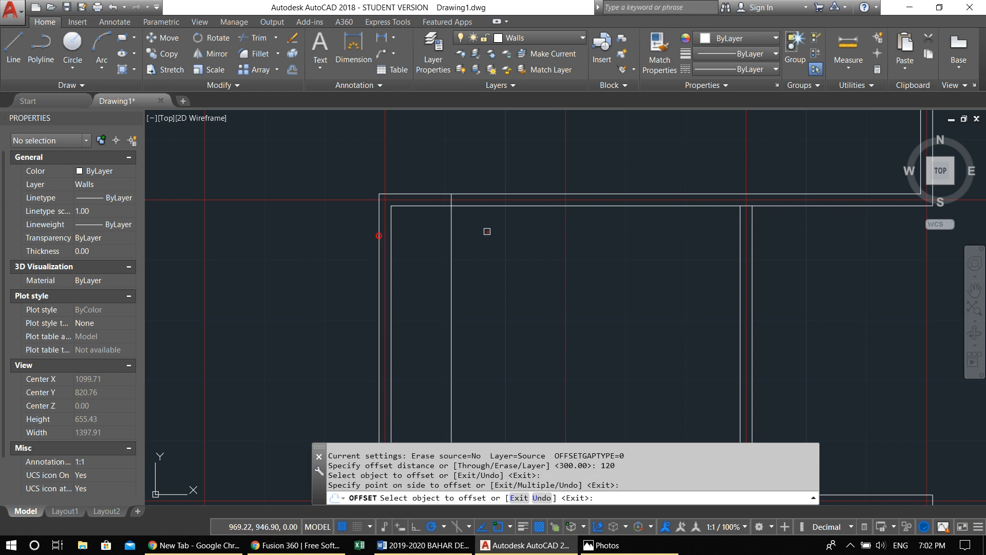
{"action": "key", "text": "Escape"}
{"action": "type", "text": "tr"}
{"action": "key", "text": "Return"}
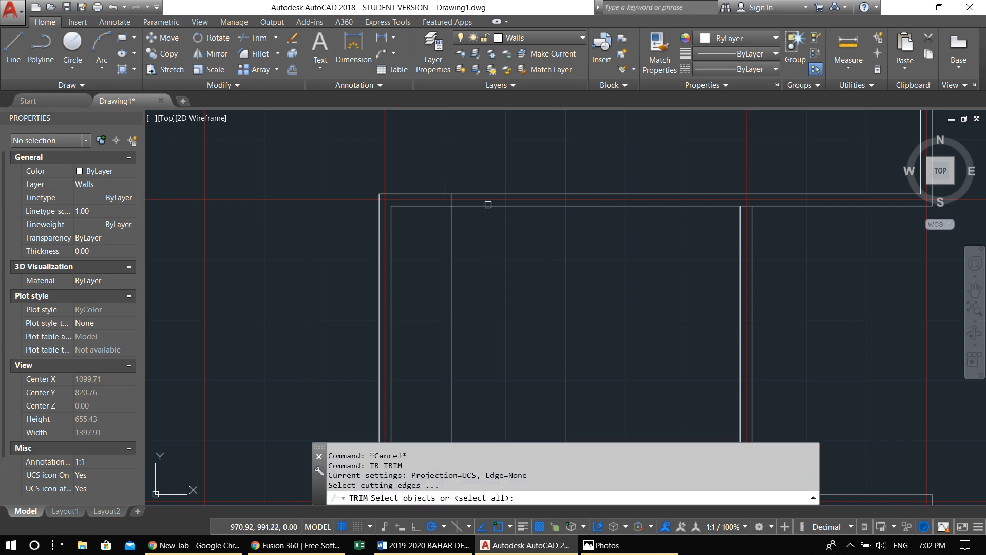
{"action": "scroll", "coordinate": [491, 231], "scroll_direction": "down", "scroll_amount": 5}
{"action": "scroll", "coordinate": [486, 315], "scroll_direction": "up", "scroll_amount": 3}
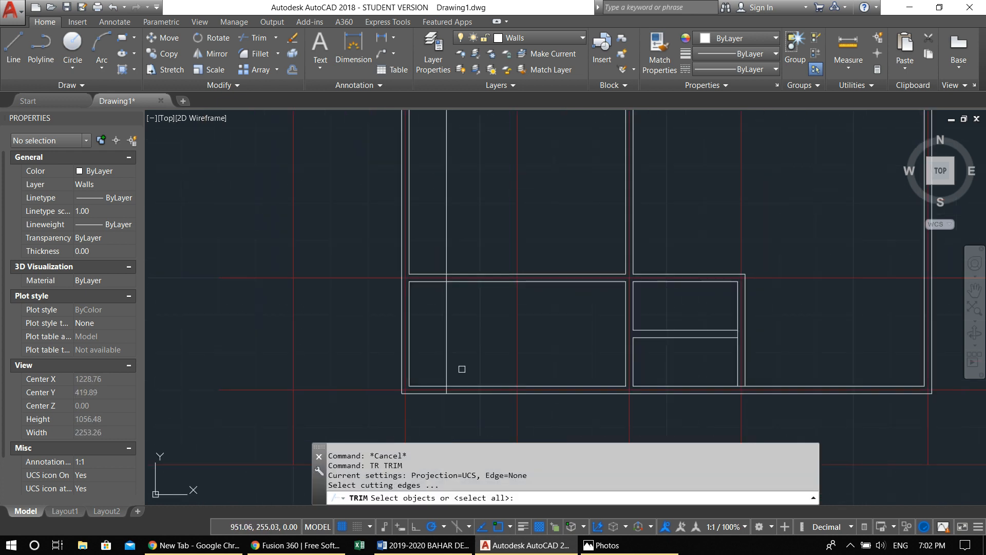
{"action": "mouse_move", "coordinate": [463, 274]}
{"action": "middle_mouse_down"}
{"action": "mouse_move", "coordinate": [472, 384]}
{"action": "mouse_move", "coordinate": [476, 337]}
{"action": "middle_mouse_up"}
{"action": "key", "text": "Escape"}
{"action": "scroll", "coordinate": [469, 174], "scroll_direction": "up", "scroll_amount": 4}
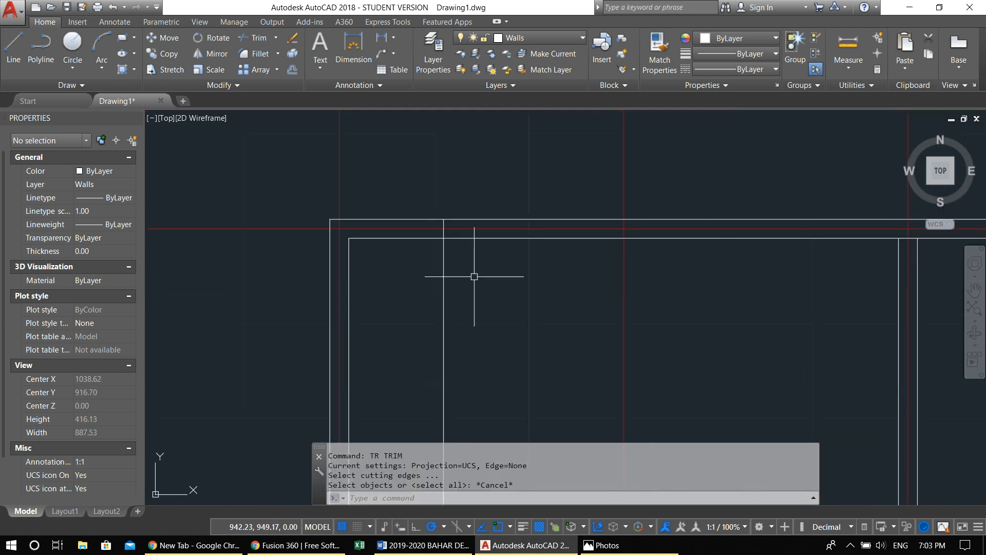
{"action": "key", "text": "Escape"}
{"action": "key", "text": "Escape"}
Trim the offset vertical line below the upper wall's inner line, keeping only the short piece inside the wall thickness
{"action": "type", "text": "t"}
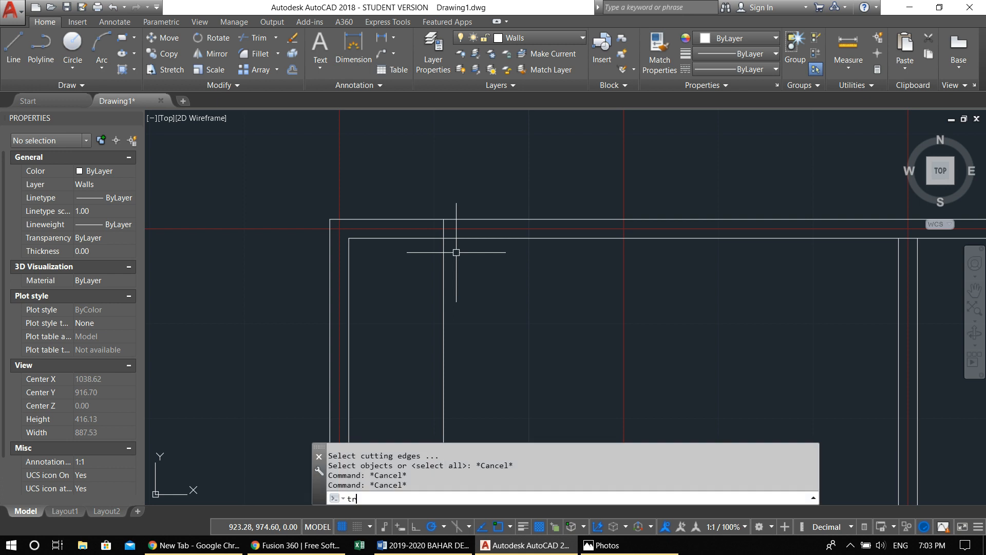
{"action": "type", "text": "r"}
{"action": "key", "text": "Return"}
{"action": "left_click", "coordinate": [452, 238]}
{"action": "key", "text": "Return"}
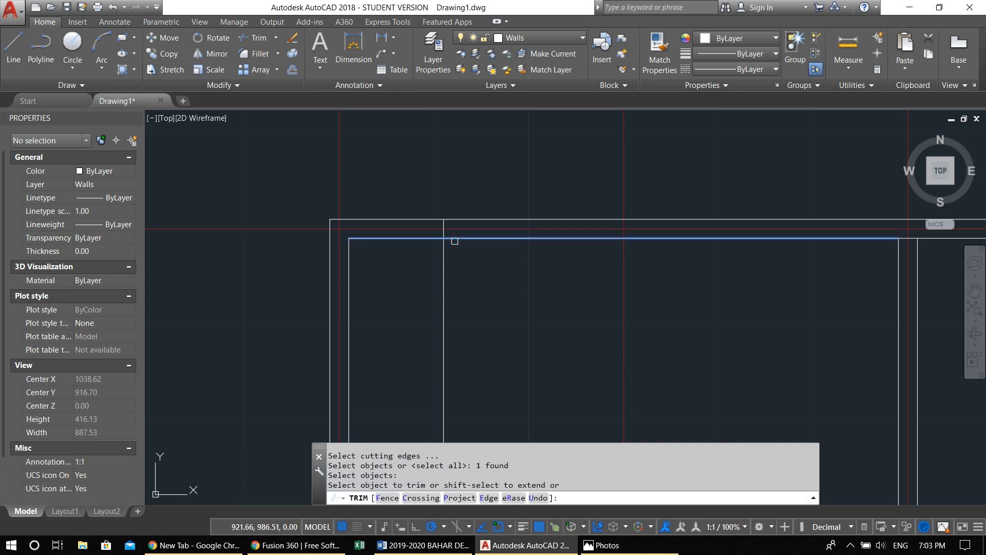
{"action": "left_click", "coordinate": [444, 254]}
{"action": "key", "text": "Return"}
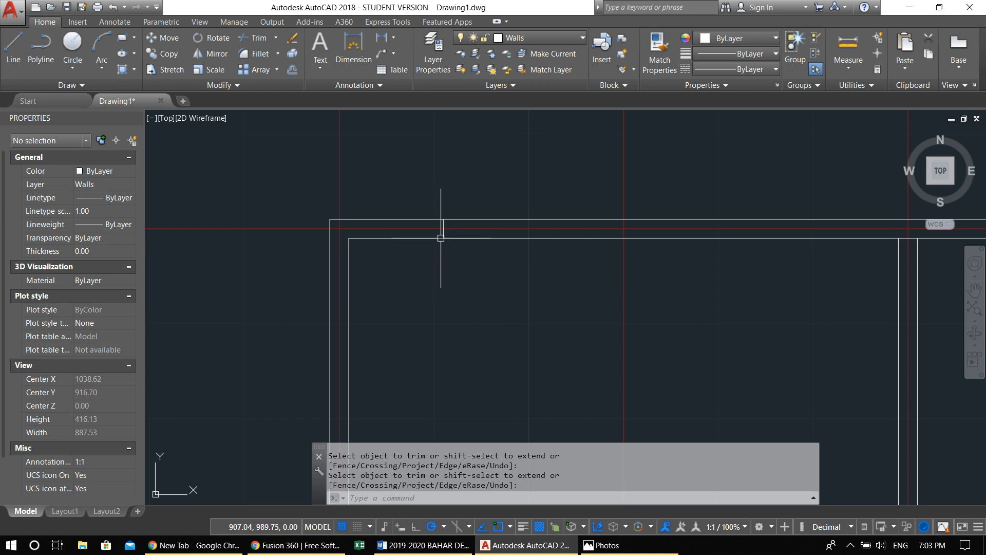
{"action": "key", "text": "Escape"}
{"action": "key", "text": "Escape"}
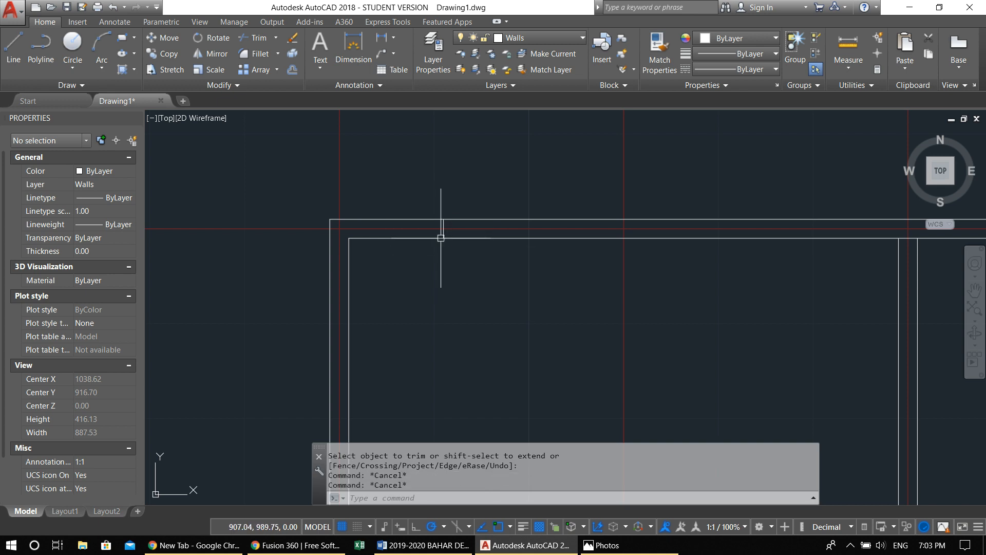
Offset the short jamb line inside the upper wall 180 units to the right
{"action": "type", "text": "o"}
{"action": "key", "text": "Return"}
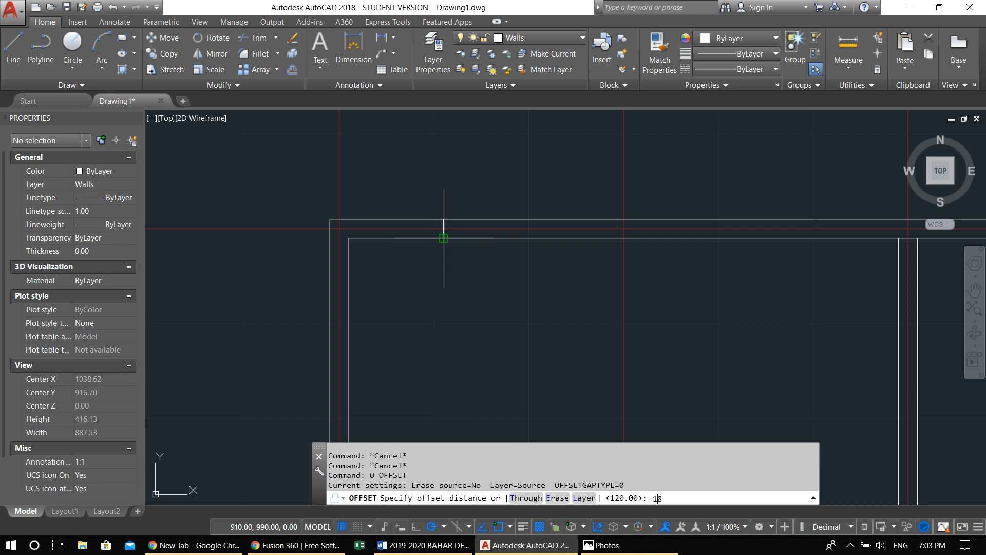
{"action": "type", "text": "180"}
{"action": "key", "text": "Return"}
{"action": "left_click", "coordinate": [440, 232]}
{"action": "left_click", "coordinate": [462, 234]}
{"action": "middle_click_drag", "start_coordinate": [529, 234], "coordinate": [381, 234]}
{"action": "key", "text": "Escape"}
{"action": "key", "text": "Escape"}
Offset the second jamb line in the upper wall 20 units to the right to form a small pier
{"action": "middle_click_drag", "start_coordinate": [427, 266], "coordinate": [409, 271]}
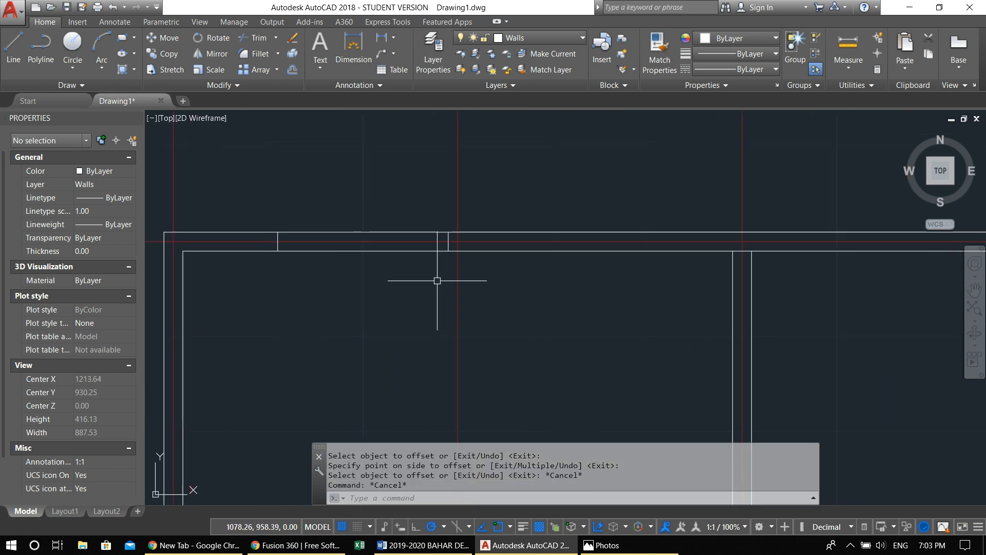
{"action": "type", "text": "o"}
{"action": "key", "text": "Return"}
{"action": "type", "text": "20"}
{"action": "key", "text": "Return"}
{"action": "scroll", "coordinate": [488, 246], "scroll_direction": "up", "scroll_amount": 2}
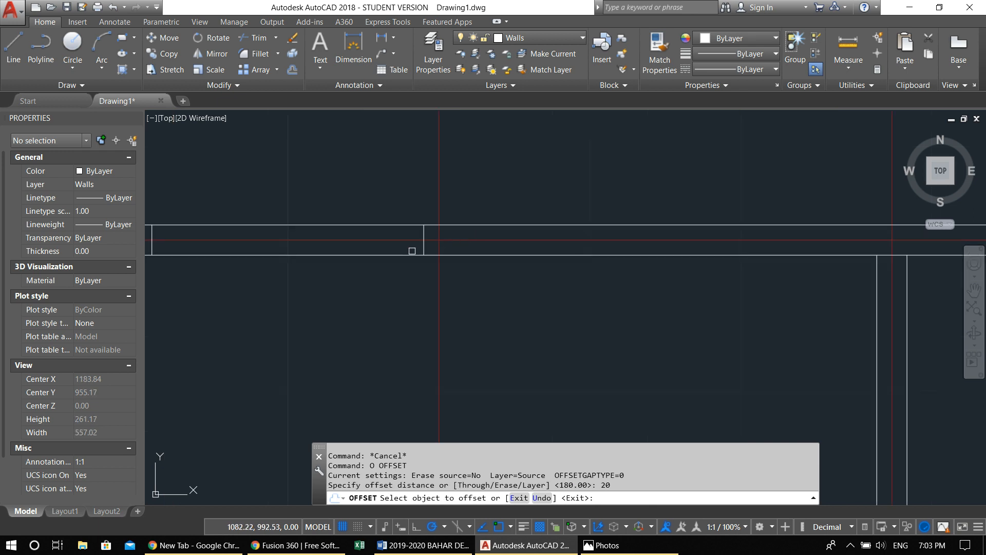
{"action": "left_click", "coordinate": [423, 245]}
{"action": "left_click", "coordinate": [452, 246]}
{"action": "key", "text": "Escape"}
{"action": "key", "text": "Escape"}
Offset the pier's right edge 180 units to the right within the upper wall
{"action": "middle_click_drag", "start_coordinate": [494, 257], "coordinate": [480, 276]}
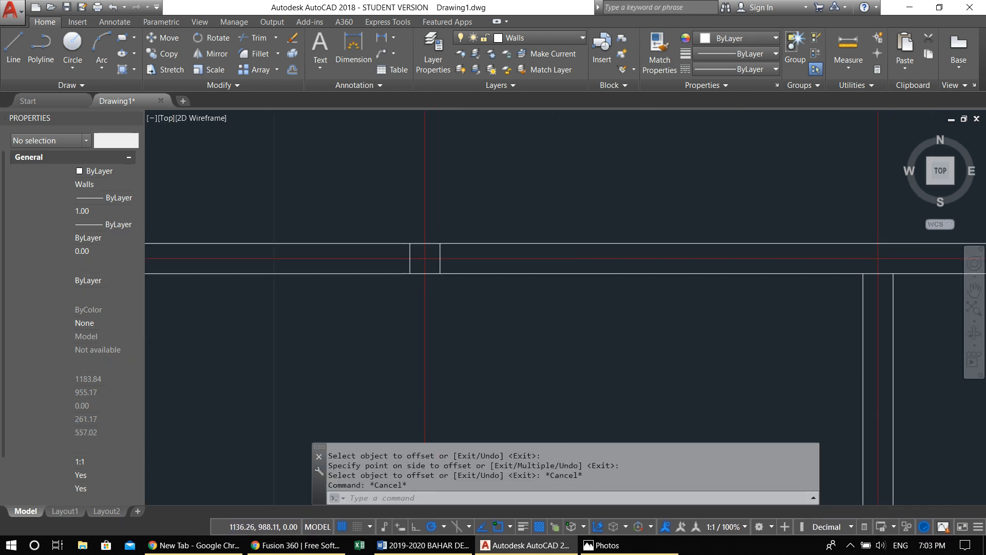
{"action": "type", "text": "o"}
{"action": "key", "text": "Return"}
{"action": "type", "text": "180"}
{"action": "key", "text": "Return"}
{"action": "left_click", "coordinate": [440, 254]}
{"action": "left_click", "coordinate": [607, 260]}
{"action": "key", "text": "Escape"}
{"action": "key", "text": "Escape"}
Trim the upper wall's lines on both sides of the small pier to create two window openings
{"action": "type", "text": "tr"}
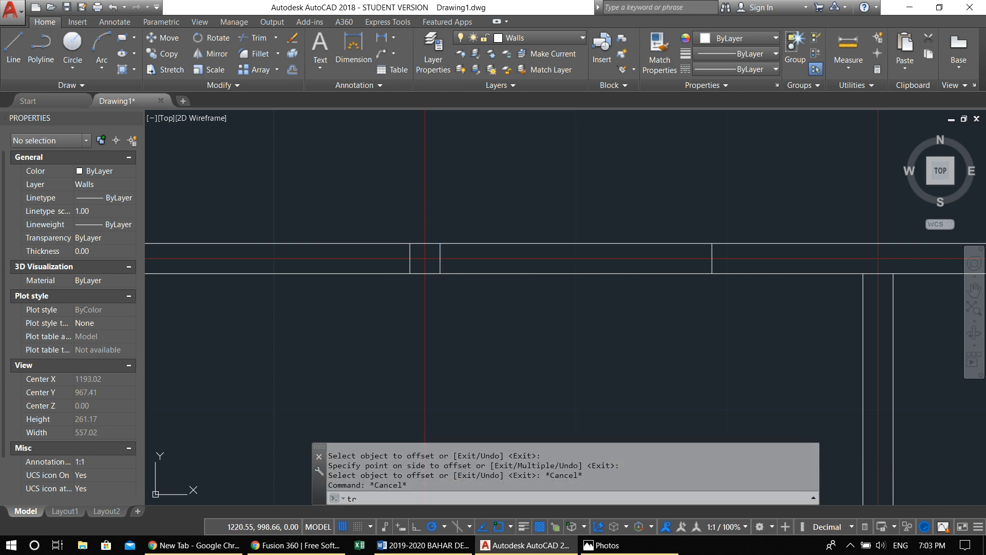
{"action": "key", "text": "Return"}
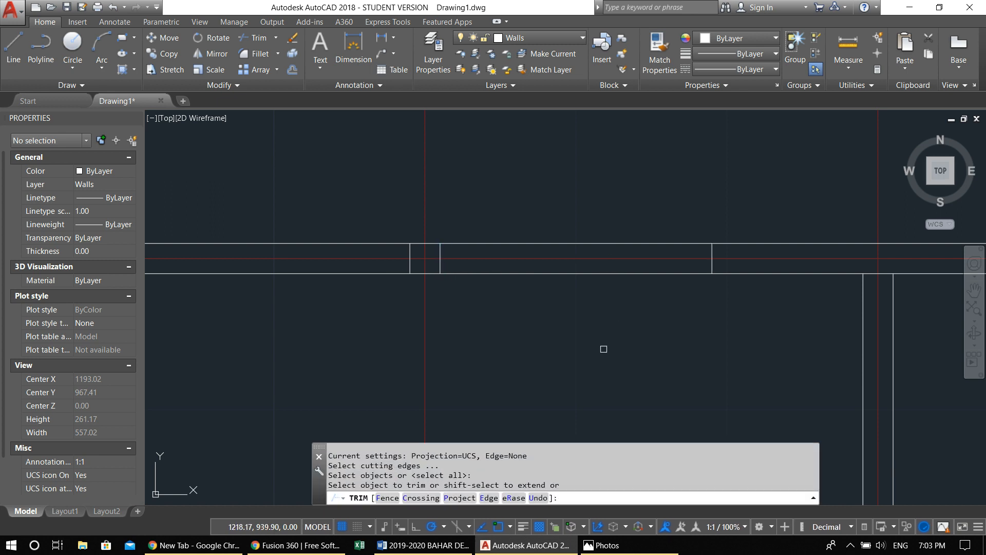
{"action": "left_click", "coordinate": [537, 244]}
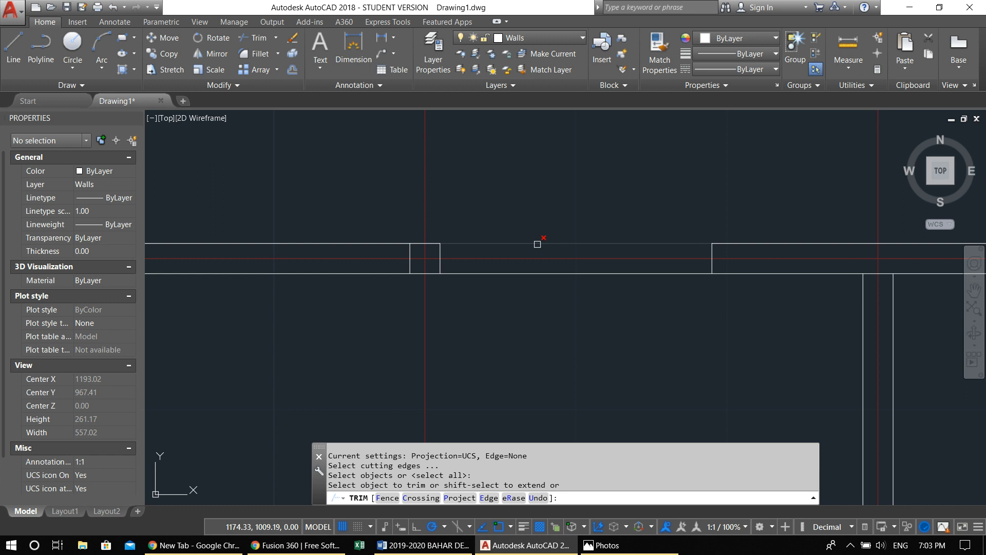
{"action": "left_click", "coordinate": [534, 274]}
{"action": "scroll", "coordinate": [583, 297], "scroll_direction": "down", "scroll_amount": 4}
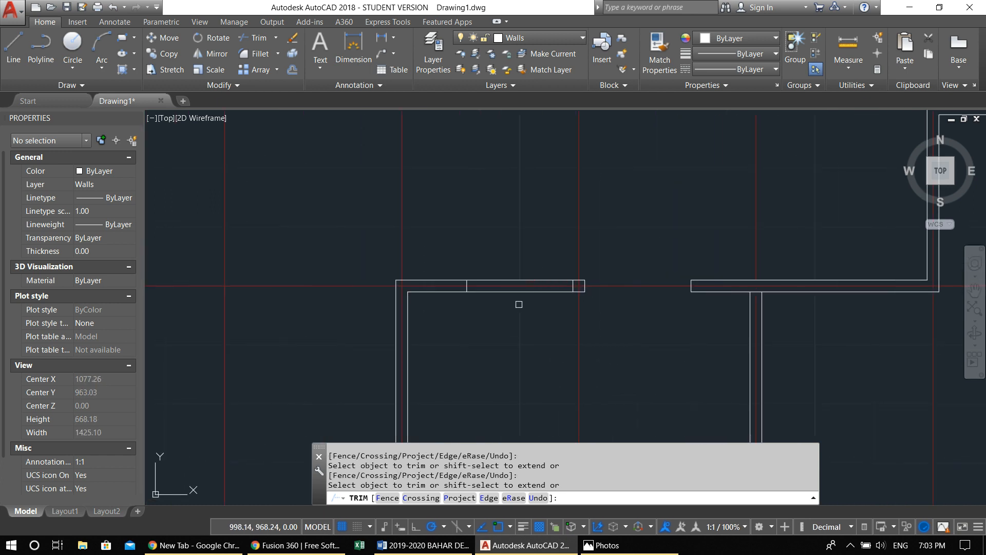
{"action": "left_click", "coordinate": [535, 375]}
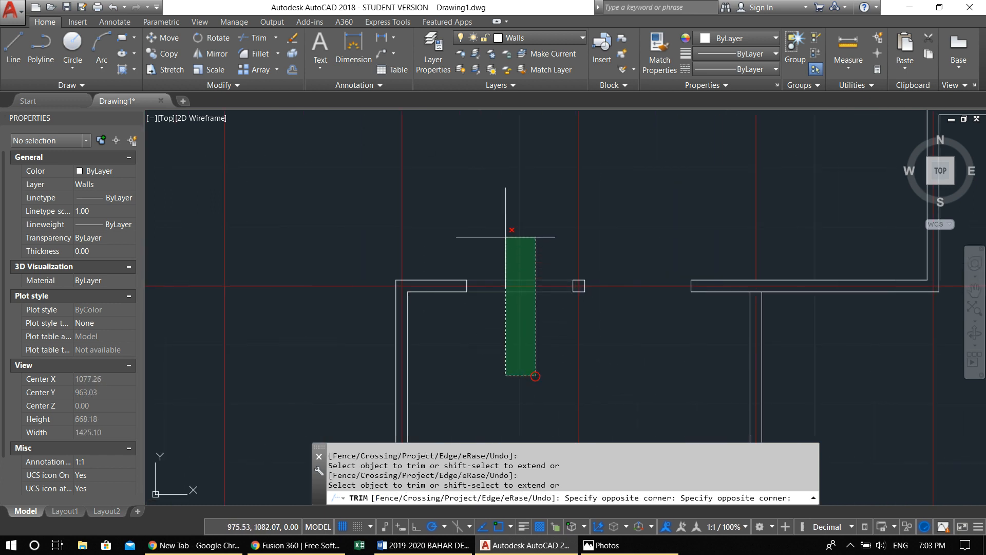
{"action": "left_click", "coordinate": [495, 198]}
{"action": "key", "text": "Escape"}
{"action": "key", "text": "Escape"}
Offset the outer line of the upper wall's left segment 120 units downward across the left outer wall
{"action": "middle_click_drag", "start_coordinate": [532, 355], "coordinate": [555, 312]}
{"action": "middle_click_drag", "start_coordinate": [428, 279], "coordinate": [474, 277]}
{"action": "type", "text": "o"}
{"action": "key", "text": "Return"}
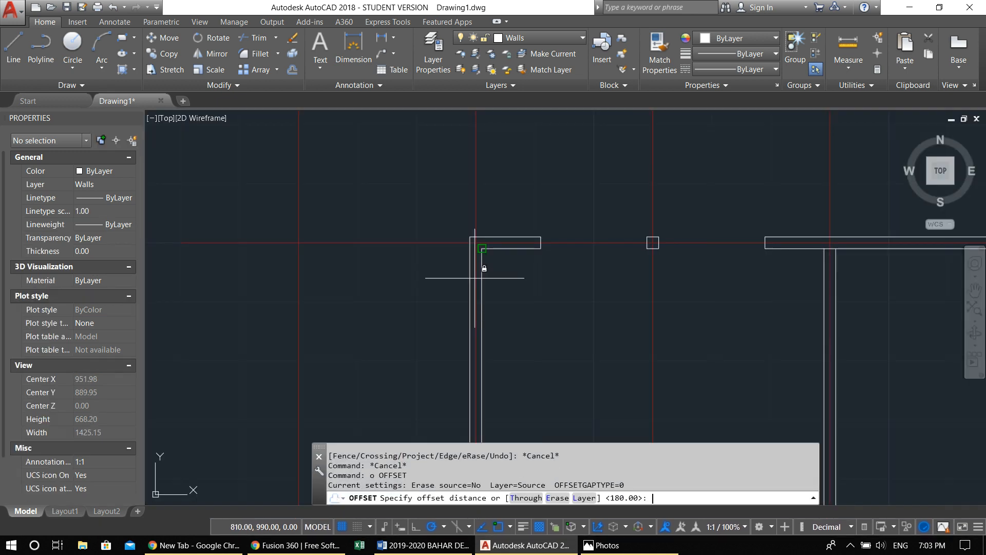
{"action": "type", "text": "120"}
{"action": "key", "text": "Return"}
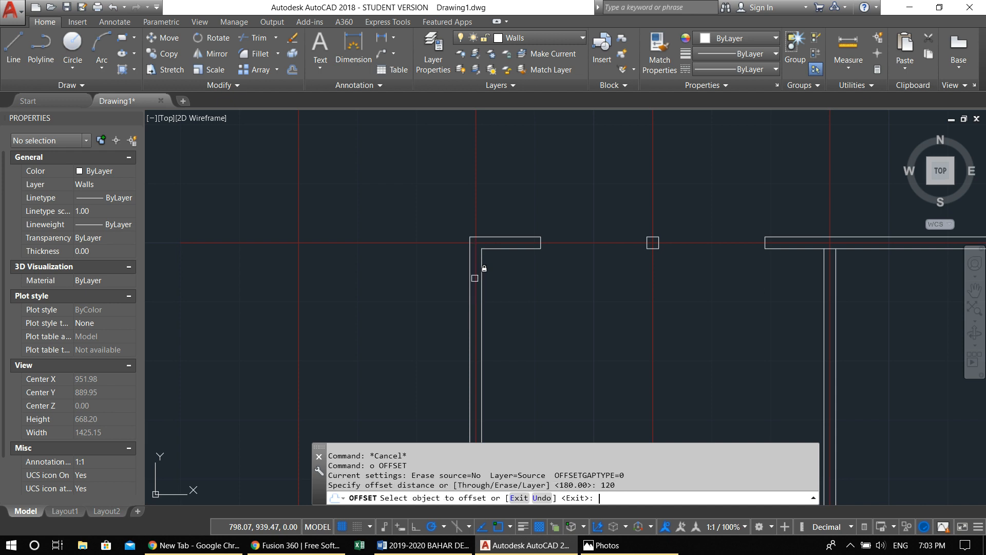
{"action": "left_click", "coordinate": [507, 237]}
{"action": "left_click", "coordinate": [495, 312]}
{"action": "middle_click_drag", "start_coordinate": [535, 360], "coordinate": [547, 289]}
{"action": "key", "text": "Escape"}
{"action": "key", "text": "Escape"}
{"action": "key", "text": "Escape"}
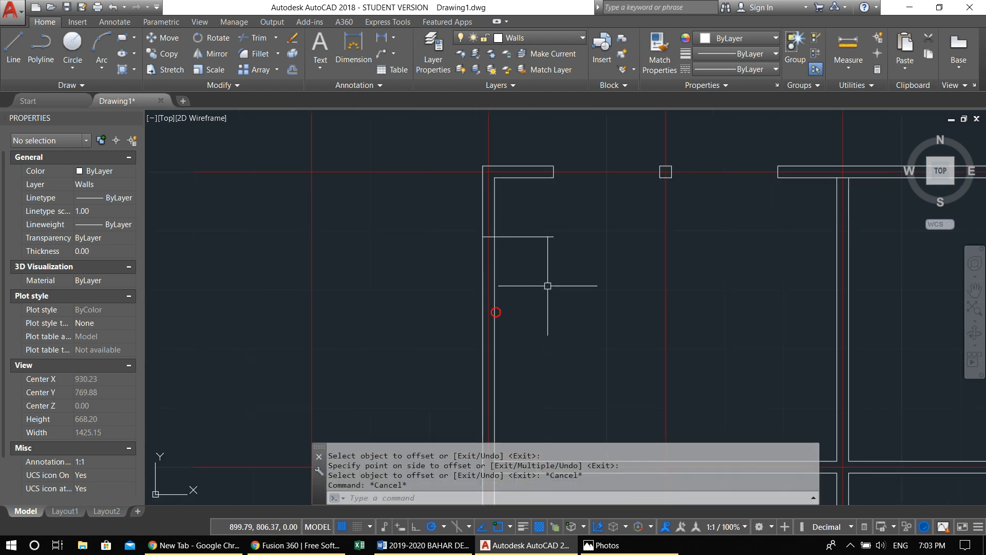
Trim the offset horizontal line beyond the left wall's inner face, keeping only the short piece inside the wall thickness
{"action": "type", "text": "tr"}
{"action": "key", "text": "Return"}
{"action": "key", "text": "Return"}
{"action": "left_click", "coordinate": [557, 284]}
{"action": "left_click", "coordinate": [527, 225]}
{"action": "key", "text": "Escape"}
{"action": "key", "text": "Escape"}
Offset the short jamb line inside the left outer wall 180 units downward
{"action": "type", "text": "o"}
{"action": "key", "text": "Return"}
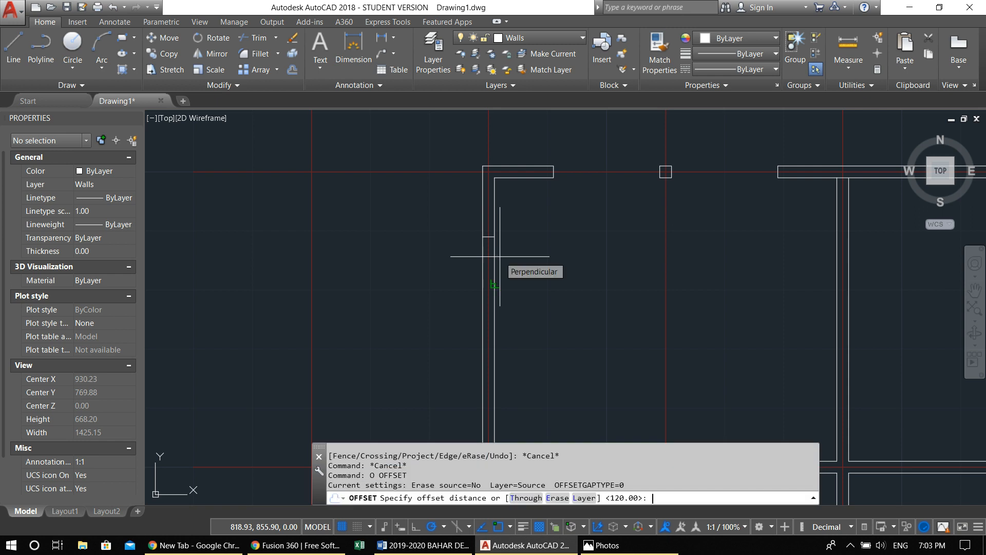
{"action": "type", "text": "180"}
{"action": "key", "text": "Return"}
{"action": "scroll", "coordinate": [500, 257], "scroll_direction": "up", "scroll_amount": 2}
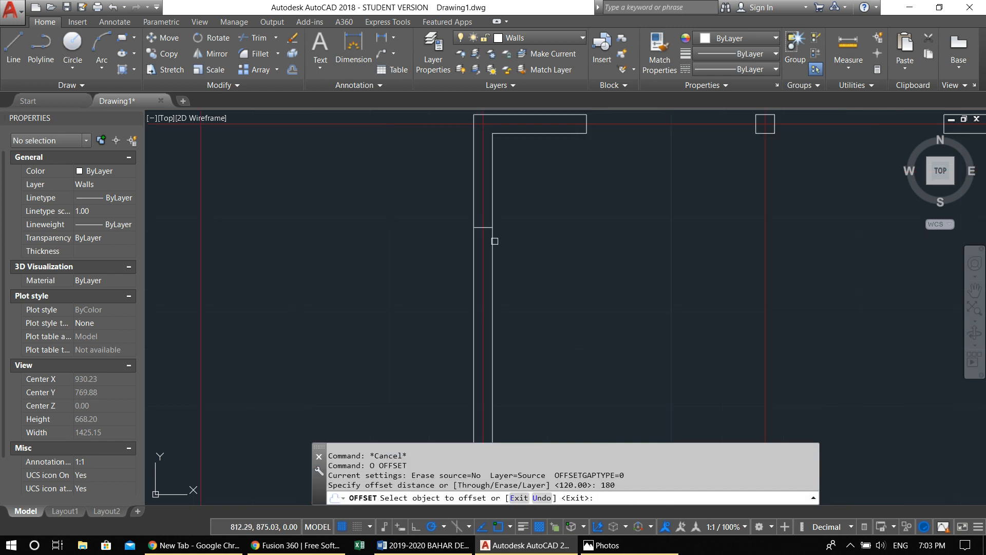
{"action": "left_click", "coordinate": [489, 226]}
{"action": "left_click", "coordinate": [503, 288]}
{"action": "middle_click_drag", "start_coordinate": [544, 354], "coordinate": [600, 144]}
{"action": "key", "text": "Escape"}
{"action": "key", "text": "Escape"}
Try to trim the left outer wall's lines at the new opening, and undo the trim
{"action": "middle_click_drag", "start_coordinate": [577, 177], "coordinate": [560, 186]}
{"action": "type", "text": "tr"}
{"action": "key", "text": "Return"}
{"action": "key", "text": "Return"}
{"action": "left_click", "coordinate": [569, 175]}
{"action": "left_click", "coordinate": [461, 160]}
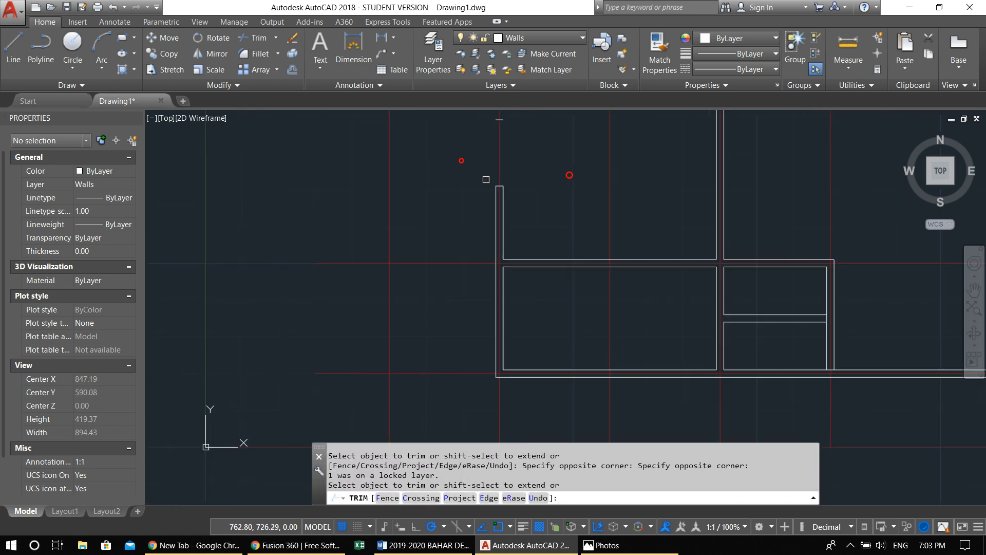
{"action": "scroll", "coordinate": [461, 160], "scroll_direction": "down", "scroll_amount": 4}
{"action": "middle_click_drag", "start_coordinate": [461, 161], "coordinate": [454, 243]}
{"action": "key", "text": "ctrl+z"}
{"action": "scroll", "coordinate": [517, 229], "scroll_direction": "down", "scroll_amount": 2}
{"action": "middle_click_drag", "start_coordinate": [518, 230], "coordinate": [498, 332]}
{"action": "key", "text": "Escape"}
{"action": "key", "text": "Escape"}
Trim both left outer wall lines between the two jamb lines to create the window opening
{"action": "type", "text": "tr"}
{"action": "key", "text": "Return"}
{"action": "key", "text": "Return"}
{"action": "left_click", "coordinate": [561, 286]}
{"action": "left_click", "coordinate": [415, 240]}
{"action": "key", "text": "Escape"}
{"action": "key", "text": "Escape"}
Offset the outer line of the left wall's lower segment 320 units inward across the lower-left room
{"action": "middle_click_drag", "start_coordinate": [505, 320], "coordinate": [456, 270]}
{"action": "scroll", "coordinate": [456, 271], "scroll_direction": "down", "scroll_amount": 4}
{"action": "middle_click_drag", "start_coordinate": [461, 314], "coordinate": [461, 282]}
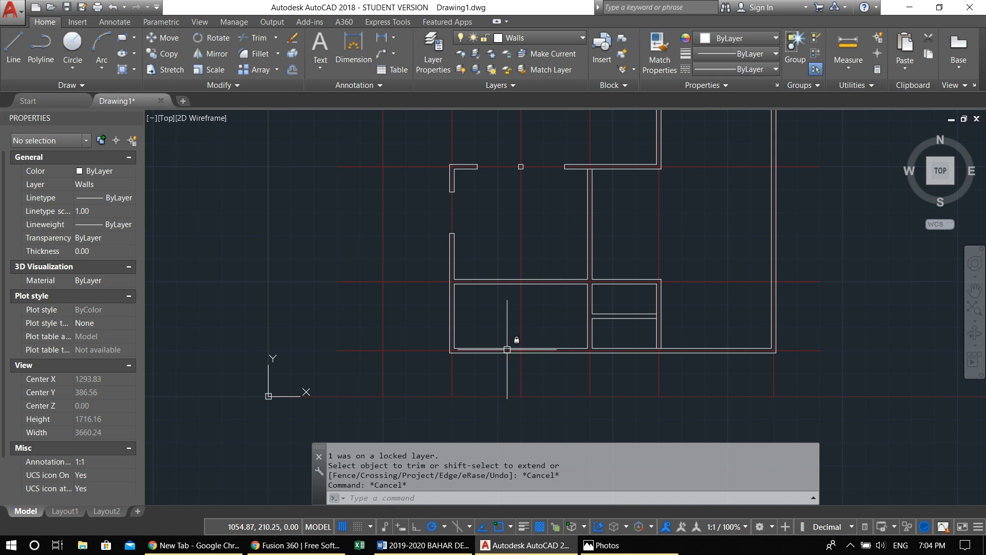
{"action": "scroll", "coordinate": [469, 352], "scroll_direction": "up", "scroll_amount": 2}
{"action": "type", "text": "o"}
{"action": "key", "text": "Return"}
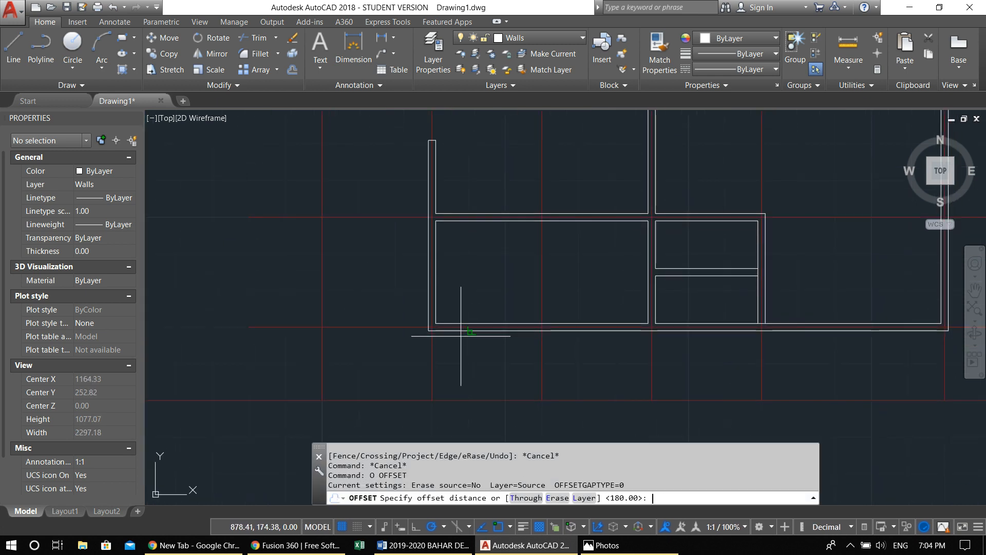
{"action": "type", "text": "320"}
{"action": "key", "text": "Return"}
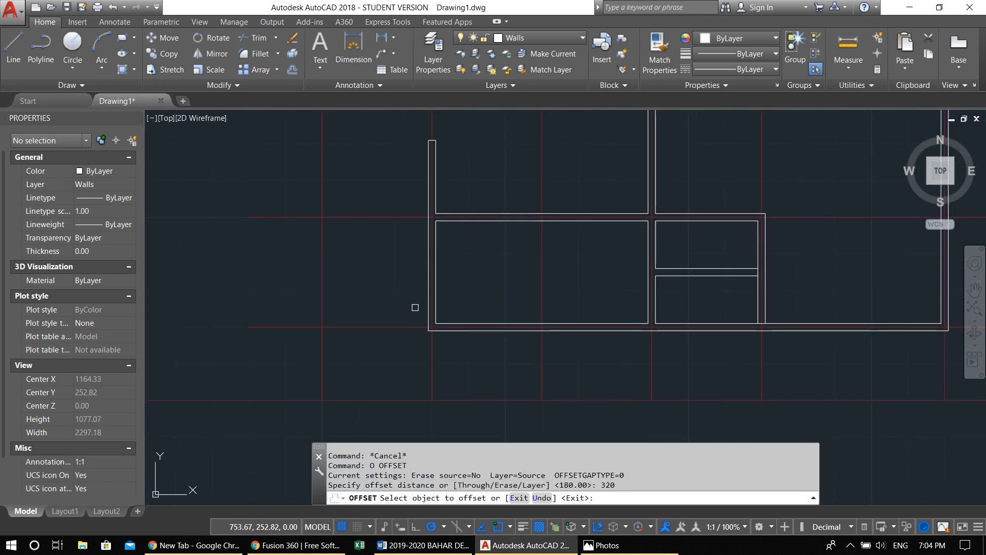
{"action": "left_click", "coordinate": [428, 307]}
{"action": "scroll", "coordinate": [584, 308], "scroll_direction": "up", "scroll_amount": 2}
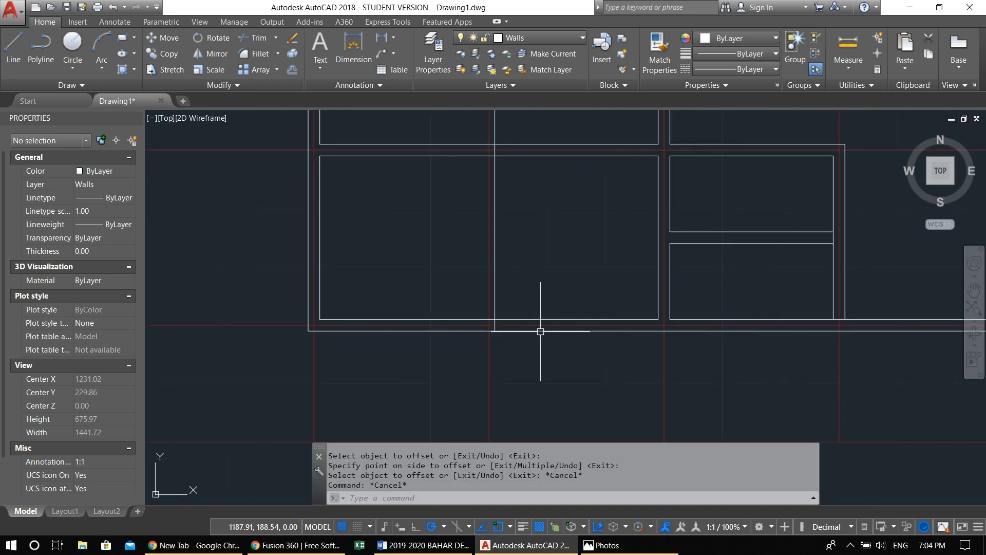
Trim the offset vertical line above the bottom wall's inner line, keeping only the short piece inside the wall thickness
{"action": "type", "text": "tr"}
{"action": "key", "text": "Return"}
{"action": "left_click", "coordinate": [522, 319]}
{"action": "key", "text": "Return"}
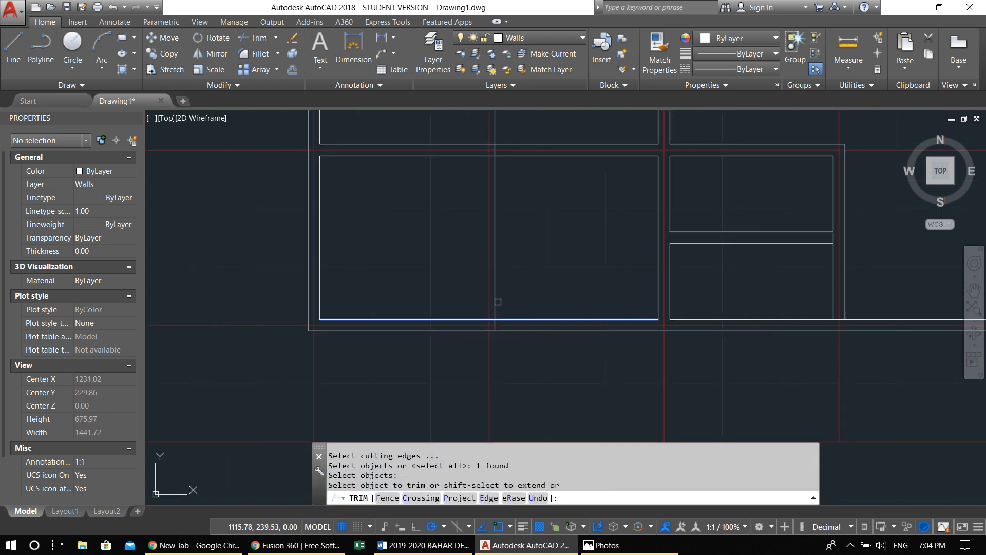
{"action": "key", "text": "Escape"}
{"action": "key", "text": "Escape"}
Offset the short jamb line inside the bottom outer wall 180 units to the right
{"action": "type", "text": "o"}
{"action": "key", "text": "Return"}
{"action": "type", "text": "180"}
{"action": "key", "text": "Return"}
{"action": "scroll", "coordinate": [509, 323], "scroll_direction": "up", "scroll_amount": 6}
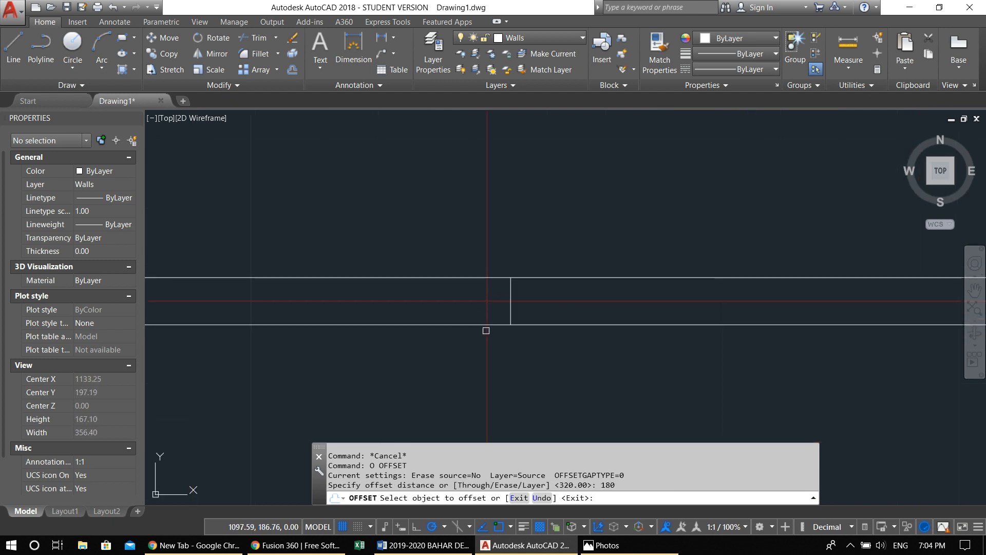
{"action": "left_click", "coordinate": [508, 317]}
{"action": "left_click", "coordinate": [590, 302]}
{"action": "scroll", "coordinate": [538, 323], "scroll_direction": "down", "scroll_amount": 4}
{"action": "key", "text": "Escape"}
Trim both bottom outer wall lines between the two jamb lines to create the window opening
{"action": "type", "text": "tr"}
{"action": "key", "text": "Return"}
{"action": "key", "text": "Return"}
{"action": "left_click", "coordinate": [586, 390]}
{"action": "left_click", "coordinate": [557, 269]}
{"action": "scroll", "coordinate": [524, 344], "scroll_direction": "down", "scroll_amount": 6}
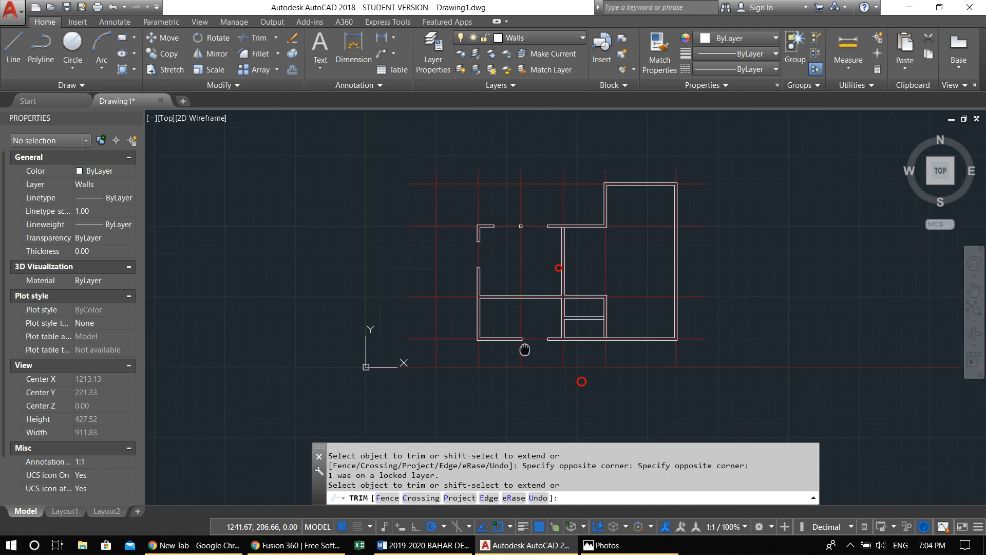
{"action": "key", "text": "Escape"}
{"action": "key", "text": "Escape"}
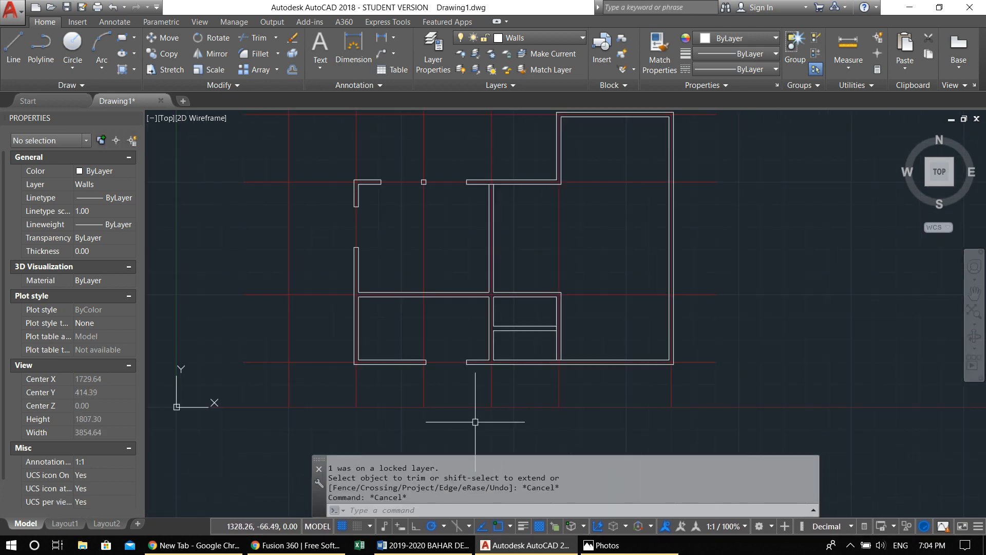
{"action": "scroll", "coordinate": [442, 390], "scroll_direction": "up", "scroll_amount": 6}
{"action": "left_click", "coordinate": [376, 265]}
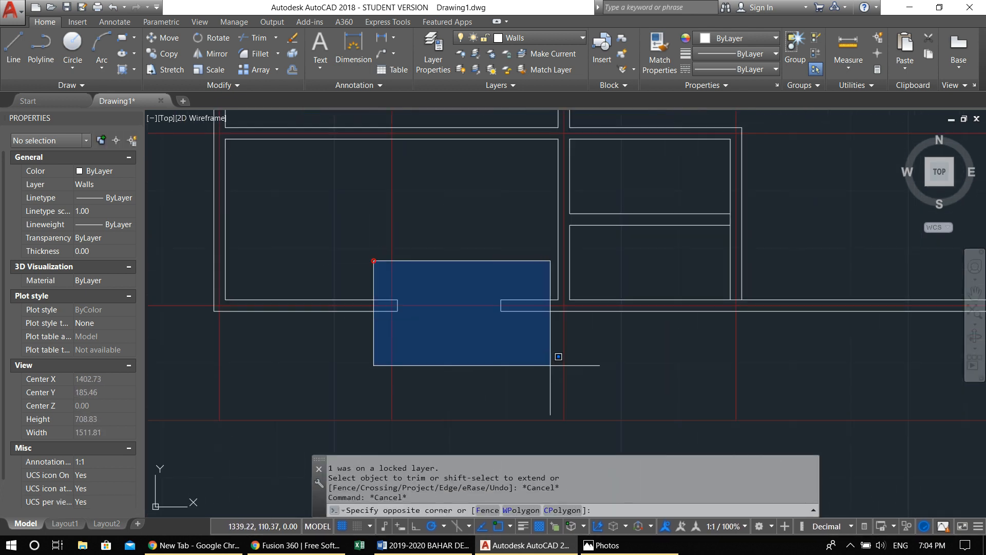
{"action": "left_click", "coordinate": [554, 360]}
{"action": "middle_click_drag", "start_coordinate": [535, 358], "coordinate": [555, 416]}
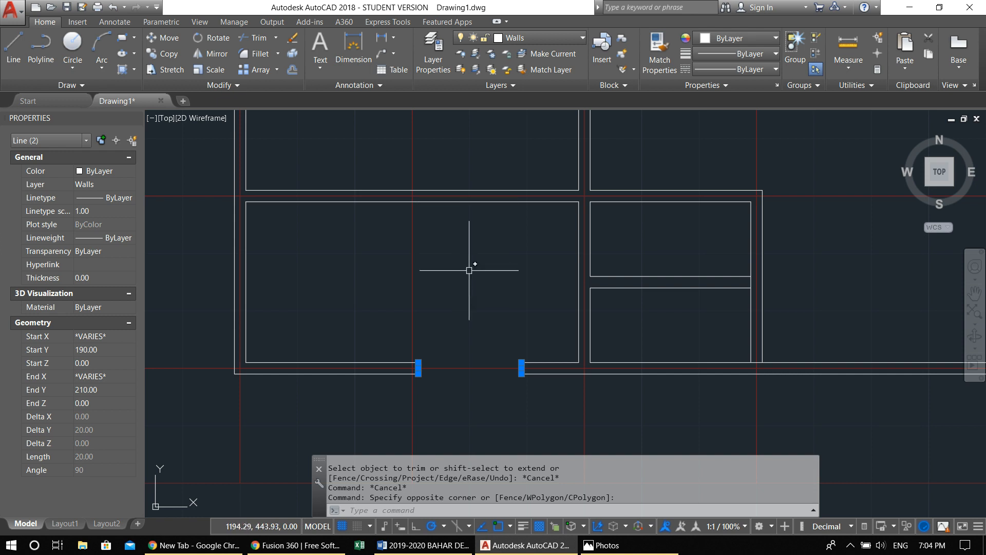
{"action": "key", "text": "Escape"}
{"action": "key", "text": "Escape"}
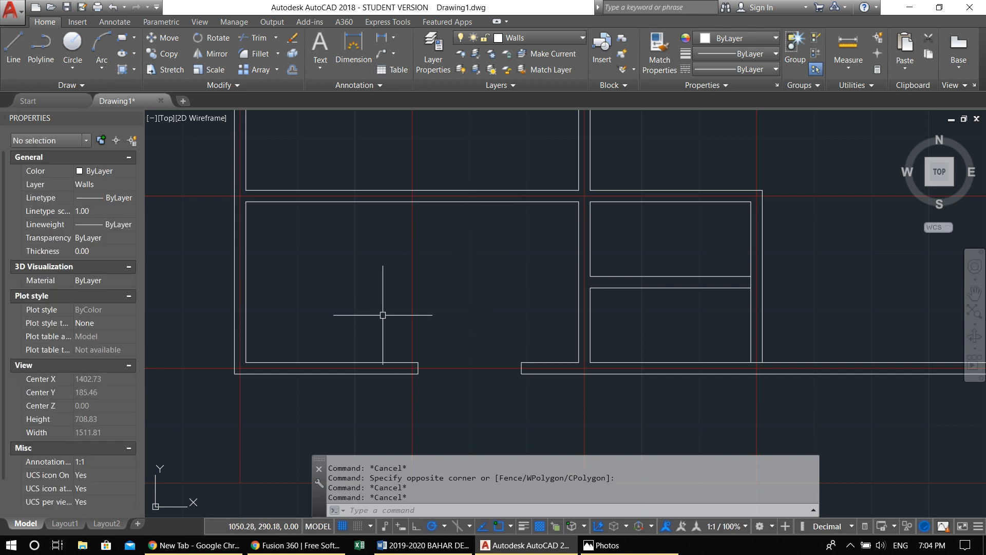
{"action": "left_click", "coordinate": [380, 310]}
{"action": "left_click", "coordinate": [555, 403]}
{"action": "type", "text": "c"}
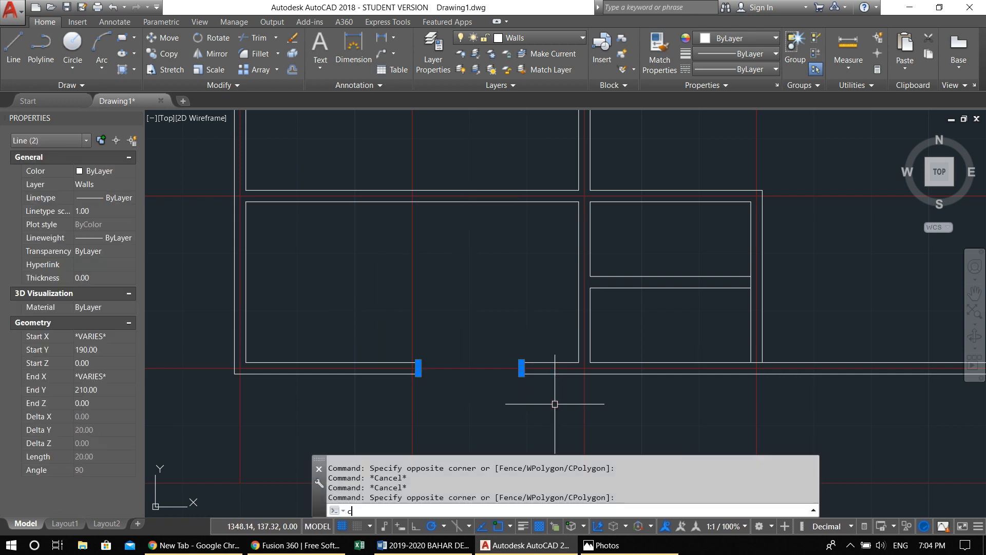
{"action": "type", "text": "o"}
{"action": "key", "text": "Return"}
{"action": "key", "text": "Escape"}
{"action": "key", "text": "Escape"}
{"action": "left_click", "coordinate": [326, 282]}
{"action": "left_click", "coordinate": [546, 414]}
{"action": "key", "text": "Escape"}
{"action": "key", "text": "Escape"}
{"action": "key", "text": "Escape"}
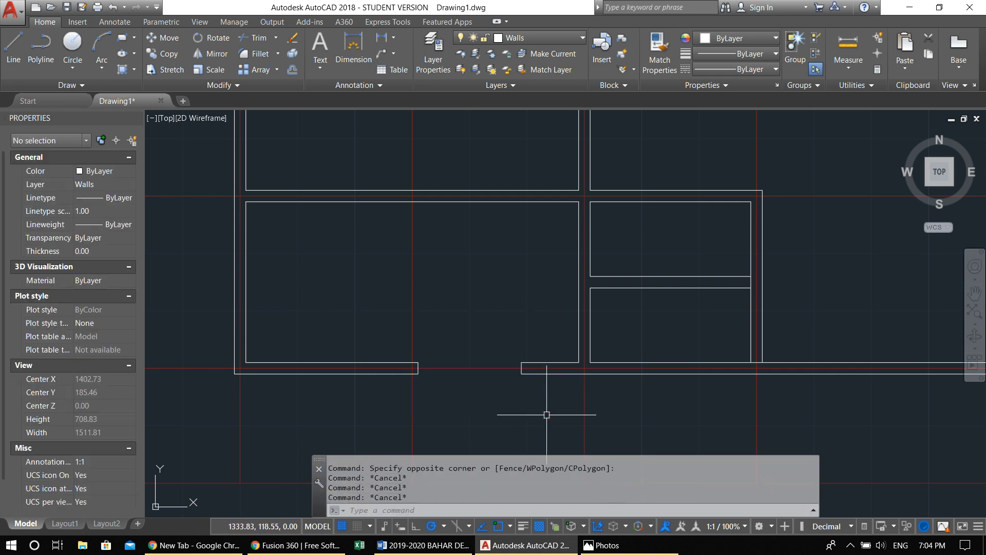
{"action": "type", "text": "co"}
{"action": "key", "text": "Return"}
{"action": "left_click", "coordinate": [381, 315]}
{"action": "left_click", "coordinate": [556, 433]}
{"action": "key", "text": "Escape"}
{"action": "key", "text": "Escape"}
{"action": "key", "text": "Escape"}
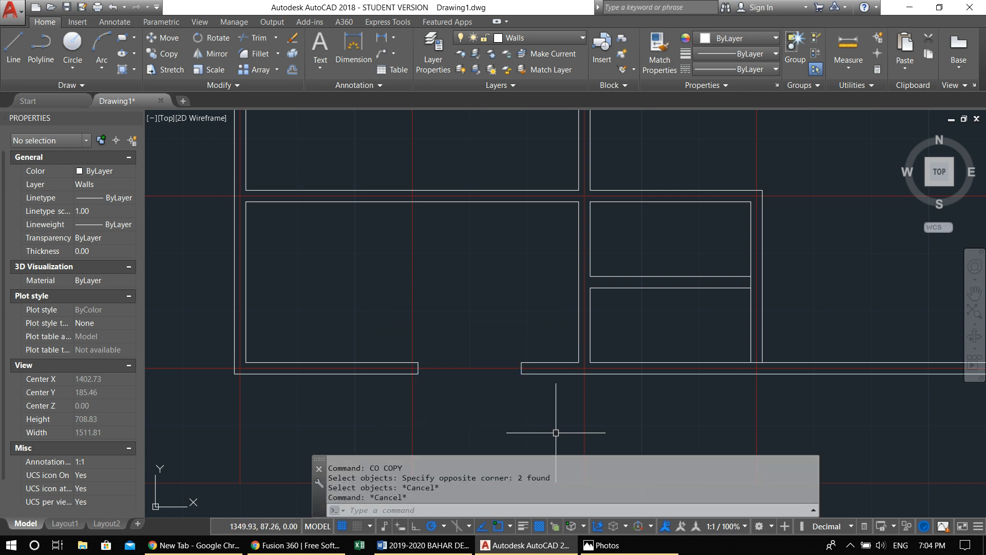
{"action": "left_click", "coordinate": [376, 311]}
{"action": "left_click", "coordinate": [542, 411]}
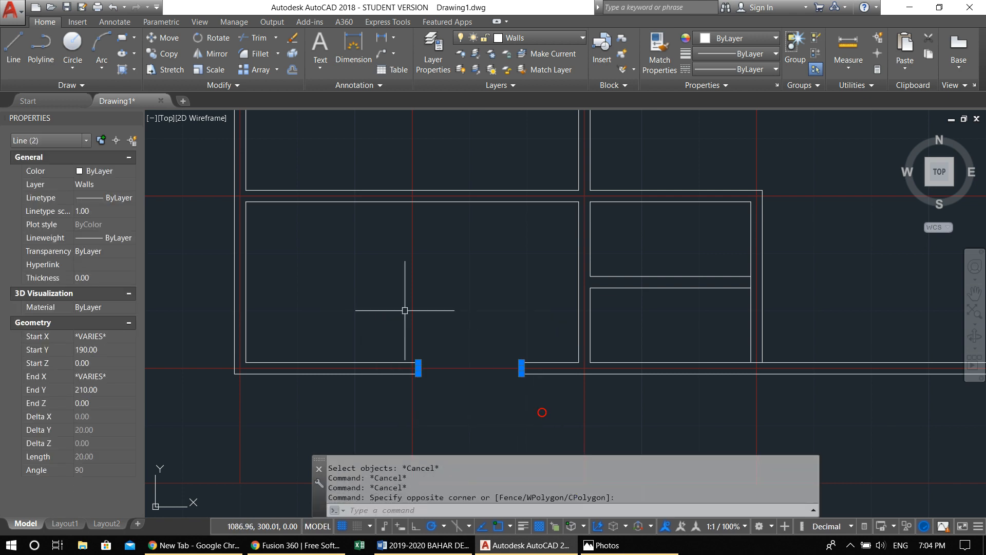
{"action": "key", "text": "Escape"}
{"action": "left_click", "coordinate": [370, 286]}
{"action": "left_click", "coordinate": [532, 401]}
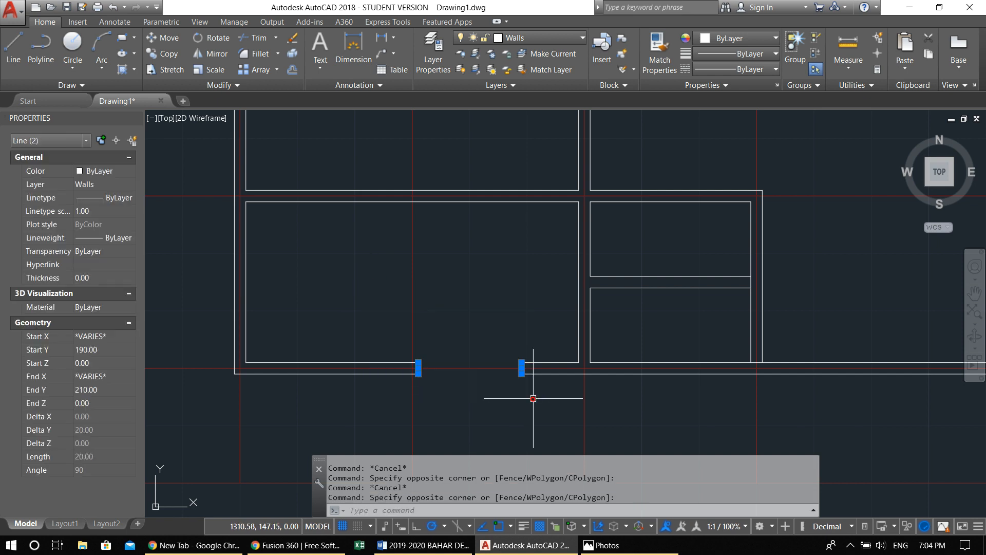
{"action": "key", "text": "Escape"}
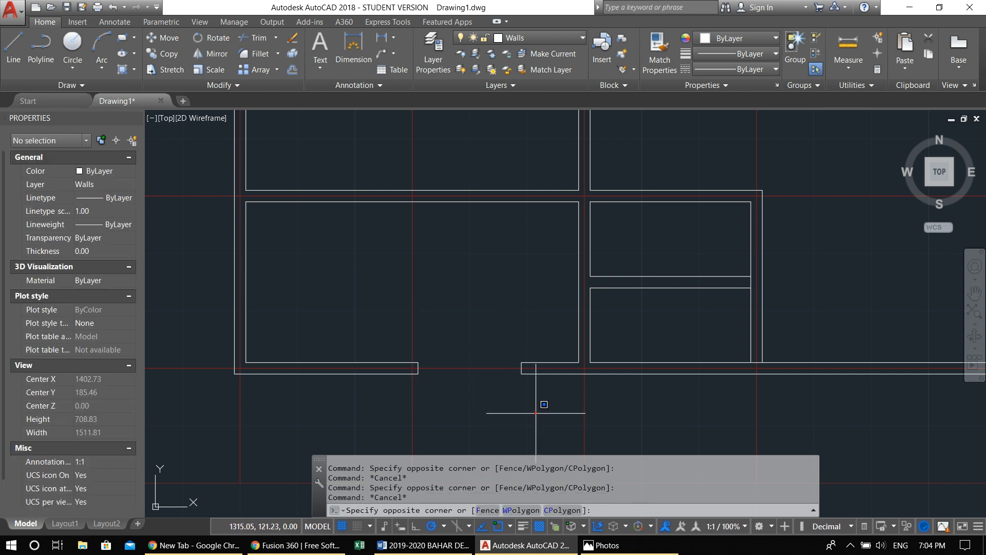
{"action": "left_click", "coordinate": [539, 417]}
{"action": "left_click", "coordinate": [301, 255]}
{"action": "key", "text": "Escape"}
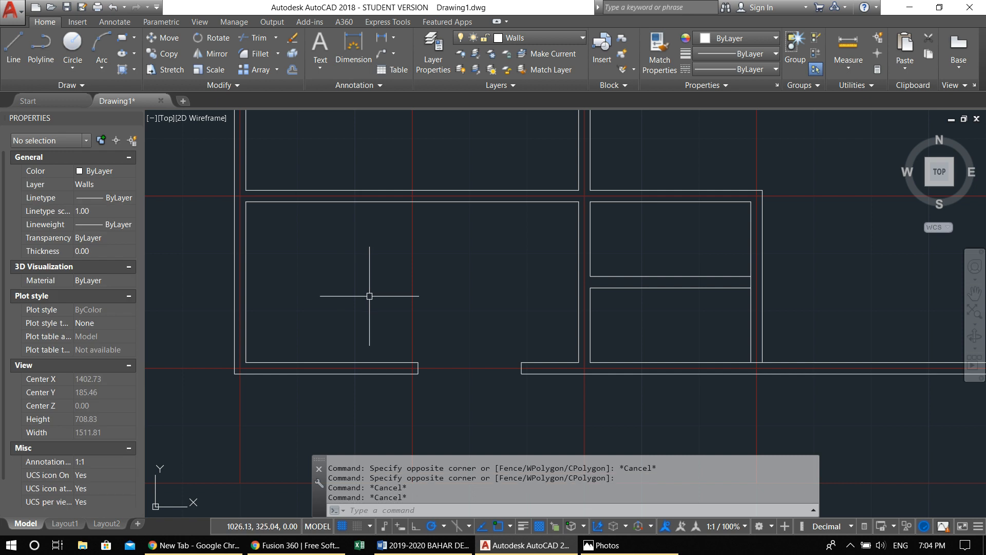
Copy the two jamb lines of the bottom wall's opening straight up onto the interior horizontal wall above
{"action": "left_click", "coordinate": [368, 293]}
{"action": "left_click", "coordinate": [527, 404]}
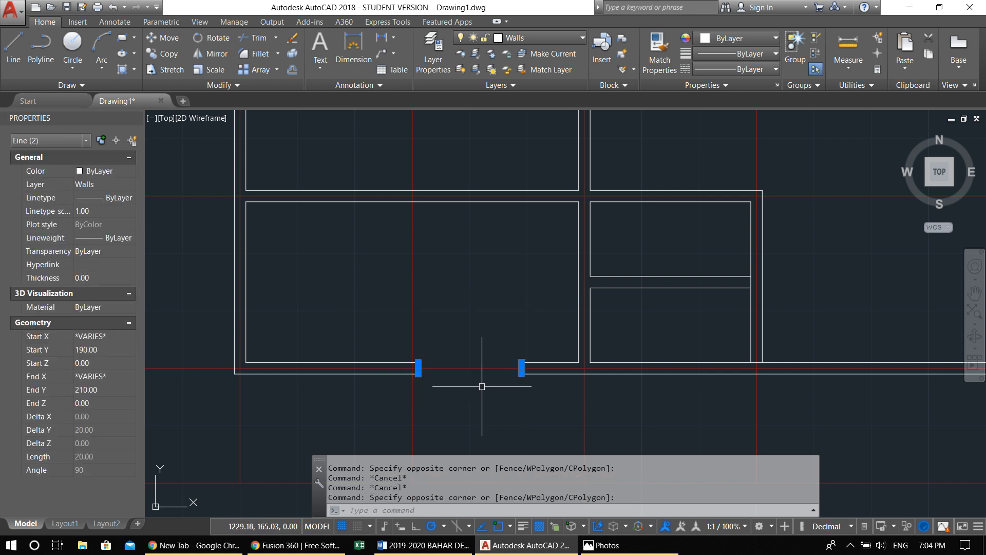
{"action": "type", "text": "co"}
{"action": "key", "text": "Return"}
{"action": "scroll", "coordinate": [421, 376], "scroll_direction": "up", "scroll_amount": 4}
{"action": "left_click", "coordinate": [412, 370]}
{"action": "scroll", "coordinate": [413, 368], "scroll_direction": "down", "scroll_amount": 4}
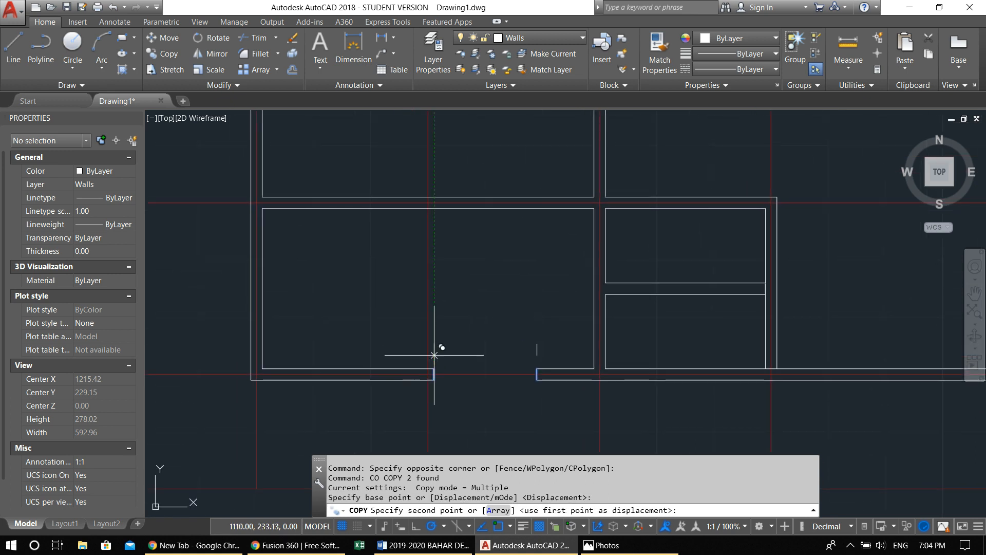
{"action": "scroll", "coordinate": [431, 236], "scroll_direction": "up", "scroll_amount": 3}
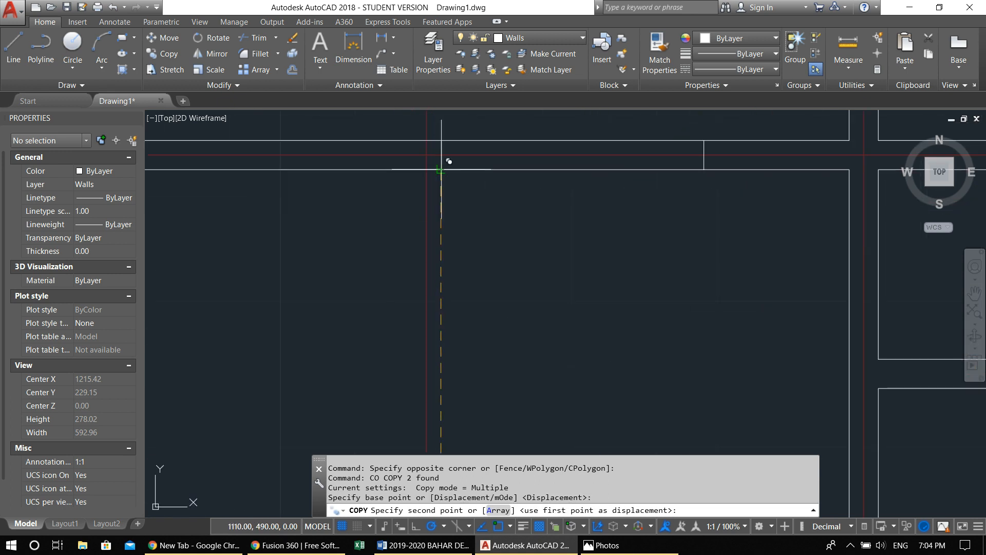
{"action": "left_click", "coordinate": [441, 169]}
{"action": "scroll", "coordinate": [462, 206], "scroll_direction": "down", "scroll_amount": 4}
{"action": "key", "text": "Escape"}
Trim both lines of the interior horizontal wall between the two copied jamb lines to open it
{"action": "type", "text": "tr"}
{"action": "key", "text": "Return"}
{"action": "key", "text": "Return"}
{"action": "left_click", "coordinate": [501, 278]}
{"action": "left_click", "coordinate": [483, 174]}
{"action": "scroll", "coordinate": [483, 219], "scroll_direction": "down", "scroll_amount": 4}
{"action": "middle_click_drag", "start_coordinate": [486, 221], "coordinate": [446, 312]}
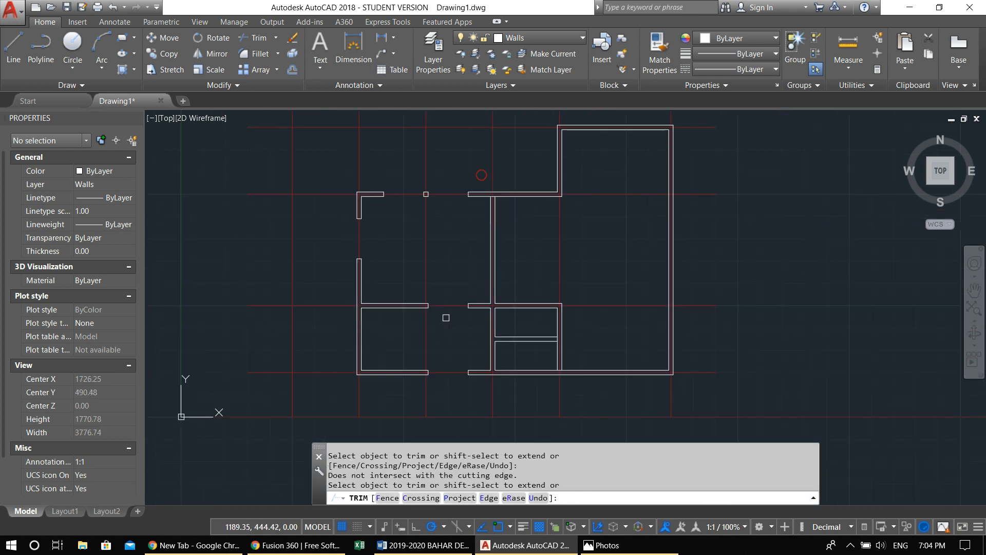
{"action": "key", "text": "Escape"}
{"action": "key", "text": "Escape"}
Try to stretch the inner line of the small rooms' right wall up to the horizontal wall's upper line, and undo it
{"action": "scroll", "coordinate": [465, 331], "scroll_direction": "up", "scroll_amount": 6}
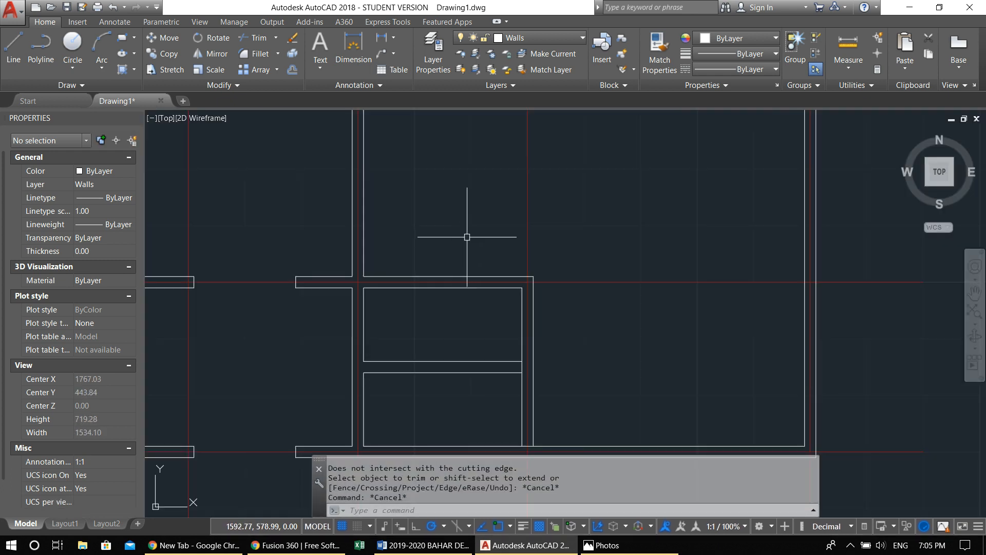
{"action": "left_click", "coordinate": [614, 261]}
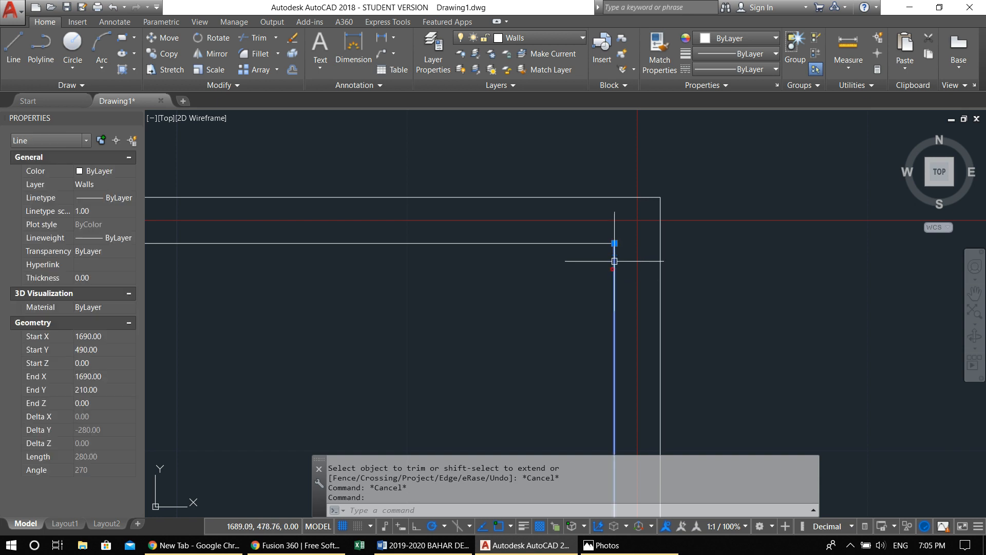
{"action": "left_click", "coordinate": [614, 243]}
{"action": "left_click", "coordinate": [612, 196]}
{"action": "scroll", "coordinate": [599, 216], "scroll_direction": "down", "scroll_amount": 5}
{"action": "mouse_move", "coordinate": [585, 255]}
{"action": "middle_mouse_down"}
{"action": "mouse_move", "coordinate": [593, 274]}
{"action": "mouse_move", "coordinate": [640, 280]}
{"action": "middle_mouse_up"}
{"action": "scroll", "coordinate": [685, 238], "scroll_direction": "up", "scroll_amount": 4}
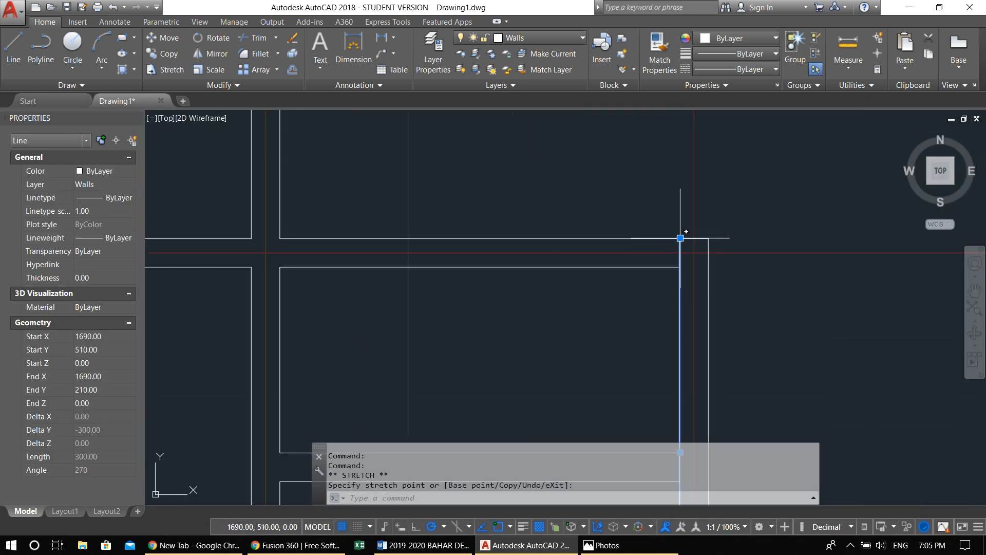
{"action": "key", "text": "ctrl+z"}
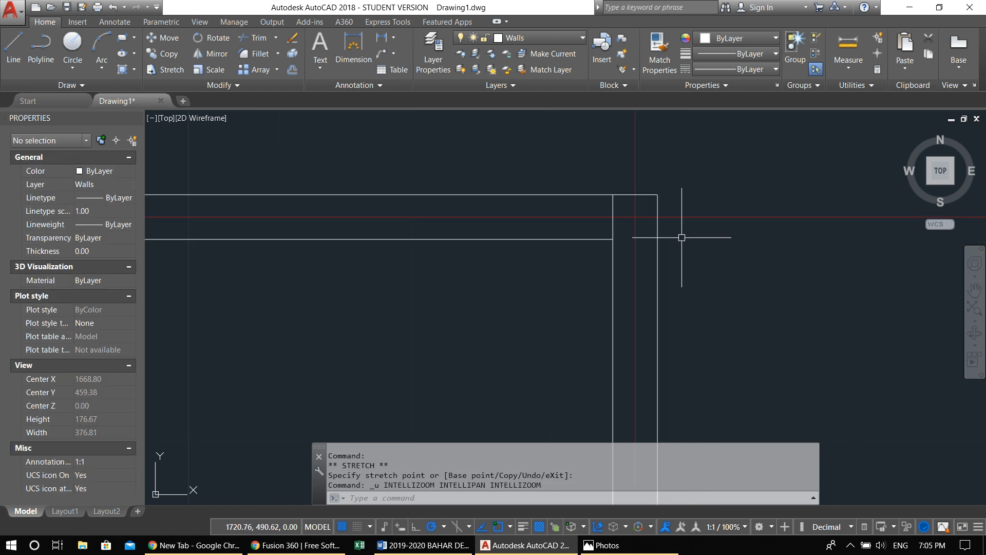
{"action": "key", "text": "ctrl+z"}
{"action": "key", "text": "Escape"}
{"action": "key", "text": "Escape"}
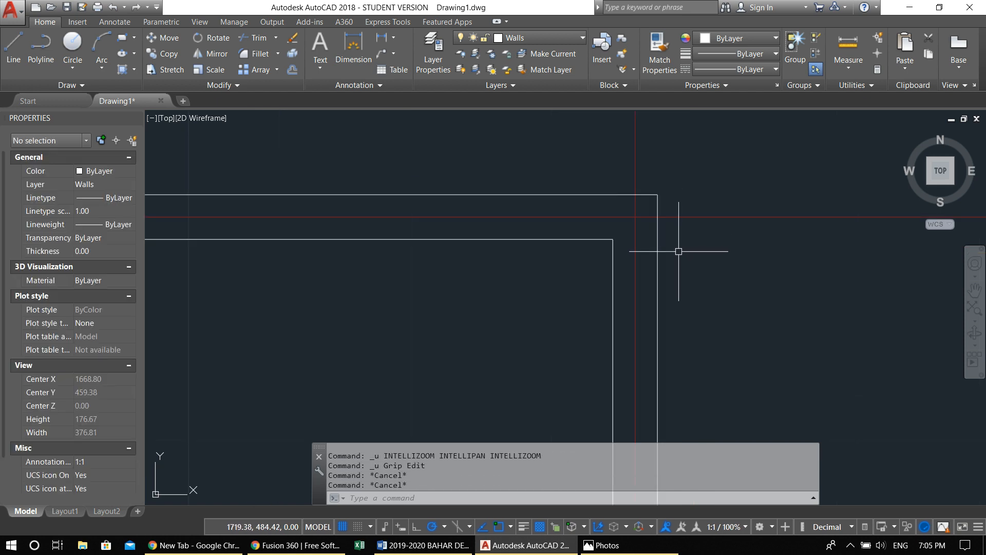
Draw a short vertical line across the horizontal wall's thickness from the upper small room's inner top-right corner
{"action": "type", "text": "l"}
{"action": "key", "text": "Return"}
{"action": "left_click", "coordinate": [613, 239]}
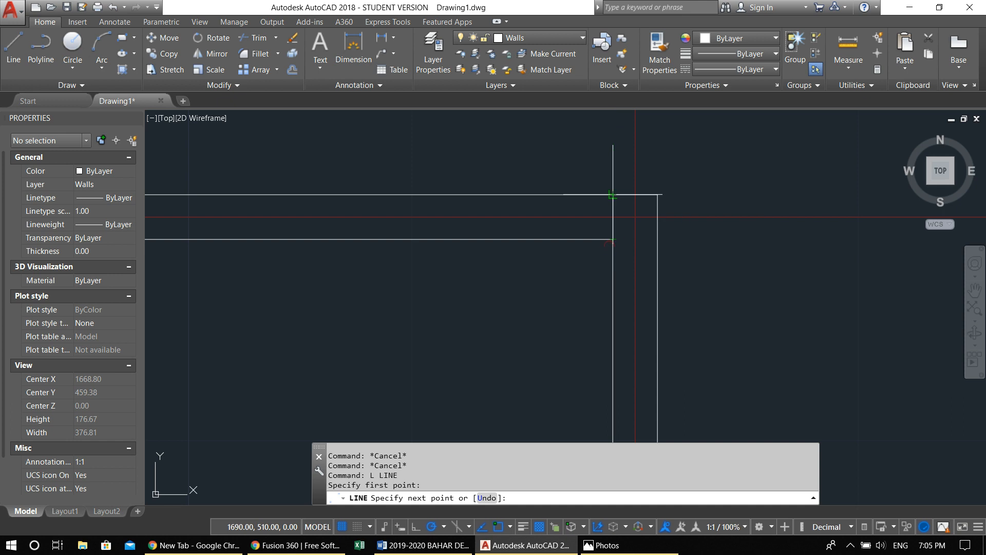
{"action": "key", "text": "Escape"}
{"action": "scroll", "coordinate": [588, 264], "scroll_direction": "down", "scroll_amount": 2}
{"action": "middle_click_drag", "start_coordinate": [550, 262], "coordinate": [759, 314]}
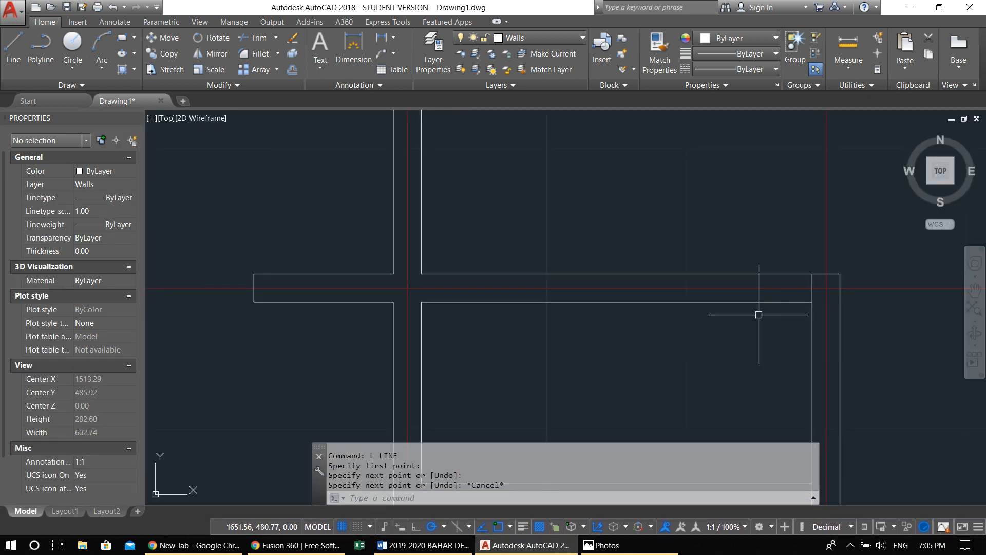
{"action": "key", "text": "F1"}
{"action": "left_click", "coordinate": [841, 79]}
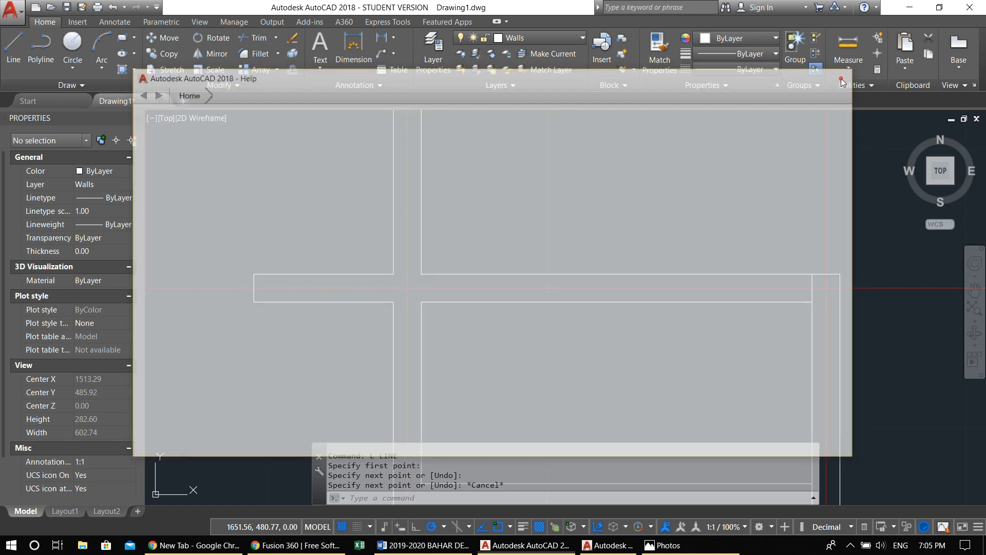
{"action": "key", "text": "Escape"}
{"action": "key", "text": "Escape"}
Offset the short line across the upper small room's top wall 80 units to the left
{"action": "type", "text": "o"}
{"action": "key", "text": "Return"}
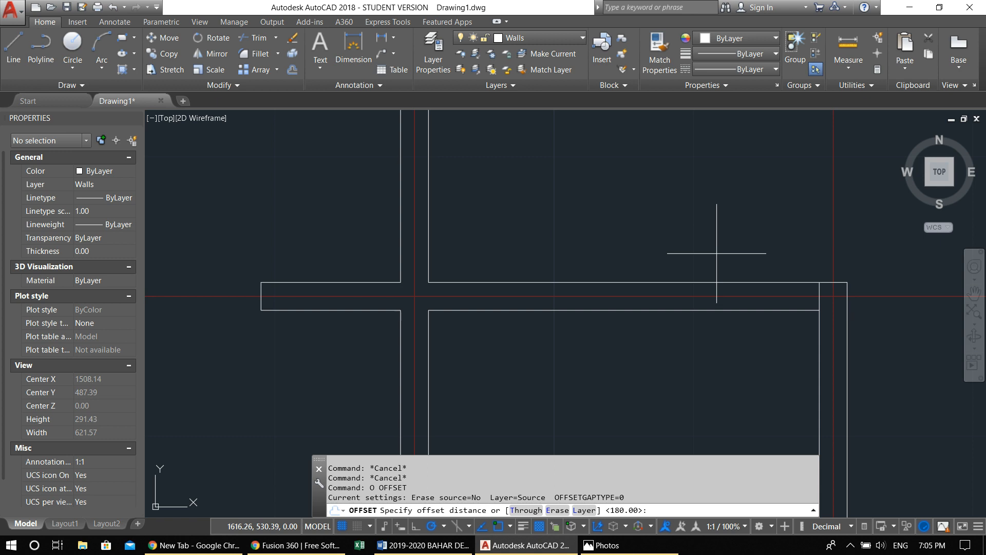
{"action": "key", "text": "Return"}
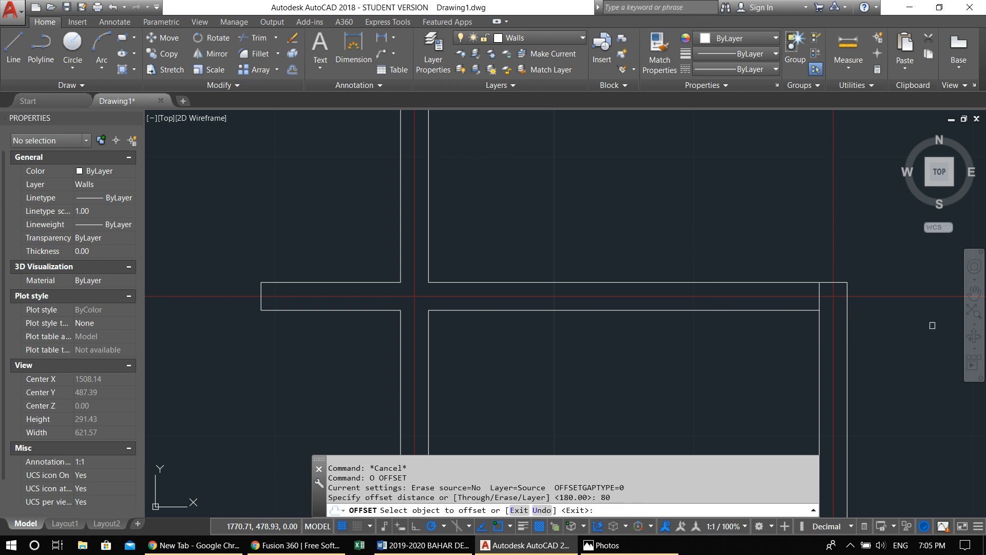
{"action": "left_click", "coordinate": [816, 288]}
{"action": "left_click", "coordinate": [695, 300]}
{"action": "scroll", "coordinate": [695, 299], "scroll_direction": "down", "scroll_amount": 4}
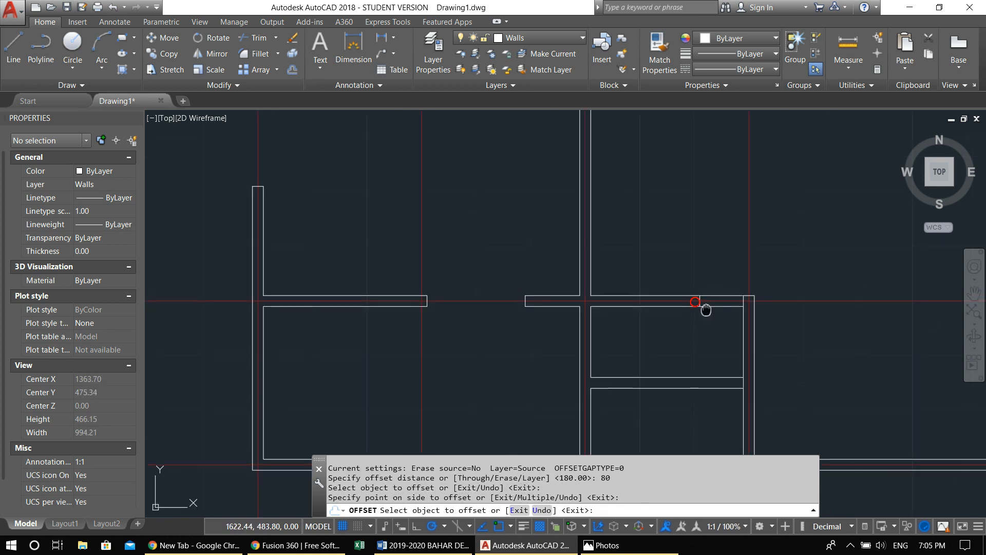
{"action": "key", "text": "Escape"}
{"action": "key", "text": "Escape"}
Trim both top wall lines of the upper small room between the two jamb lines to create the door opening
{"action": "type", "text": "tr"}
{"action": "key", "text": "Return"}
{"action": "key", "text": "Return"}
{"action": "left_click", "coordinate": [646, 302]}
{"action": "left_click", "coordinate": [641, 214]}
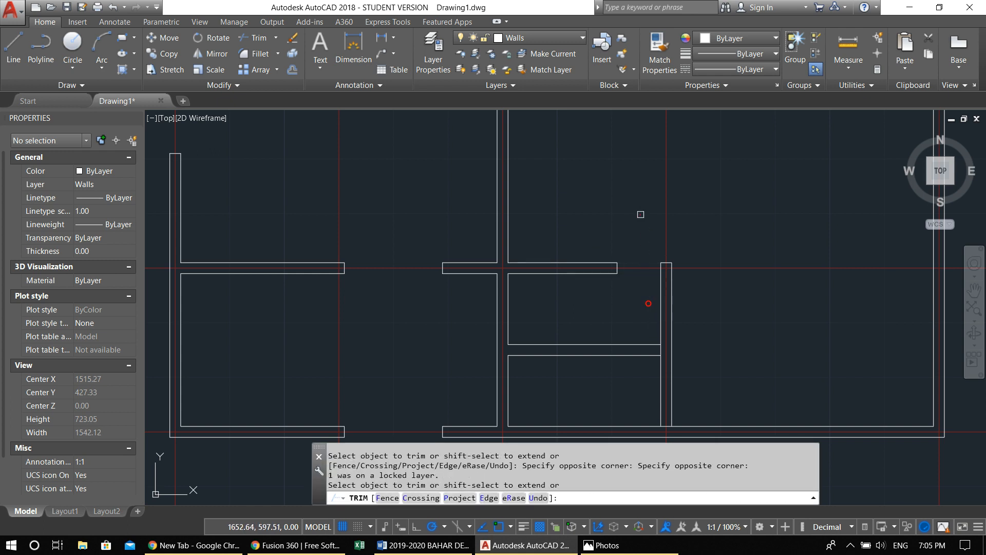
{"action": "middle_click_drag", "start_coordinate": [624, 304], "coordinate": [599, 229]}
{"action": "key", "text": "Escape"}
{"action": "key", "text": "Escape"}
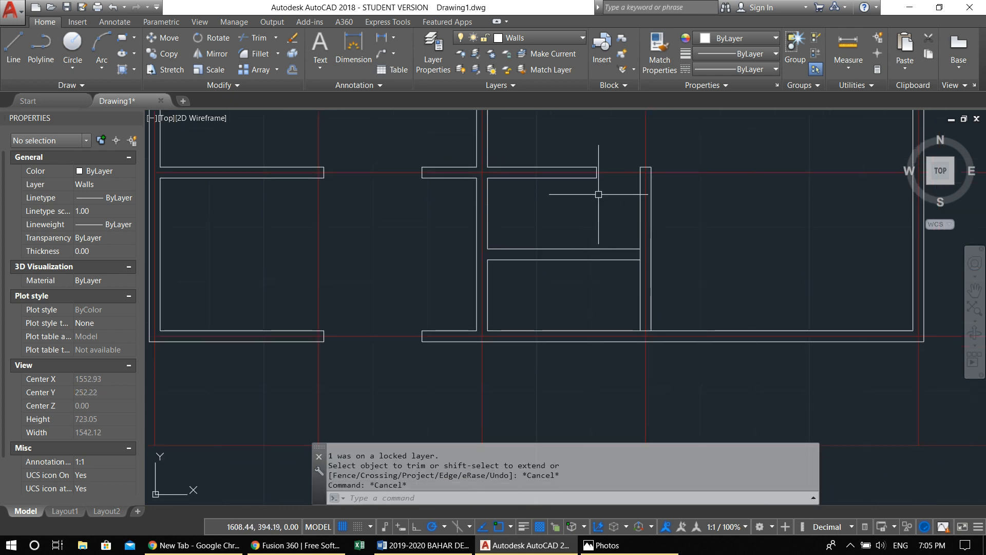
{"action": "left_click", "coordinate": [575, 143]}
{"action": "left_click", "coordinate": [615, 214]}
{"action": "middle_click_drag", "start_coordinate": [590, 178], "coordinate": [577, 190]}
{"action": "type", "text": "c"}
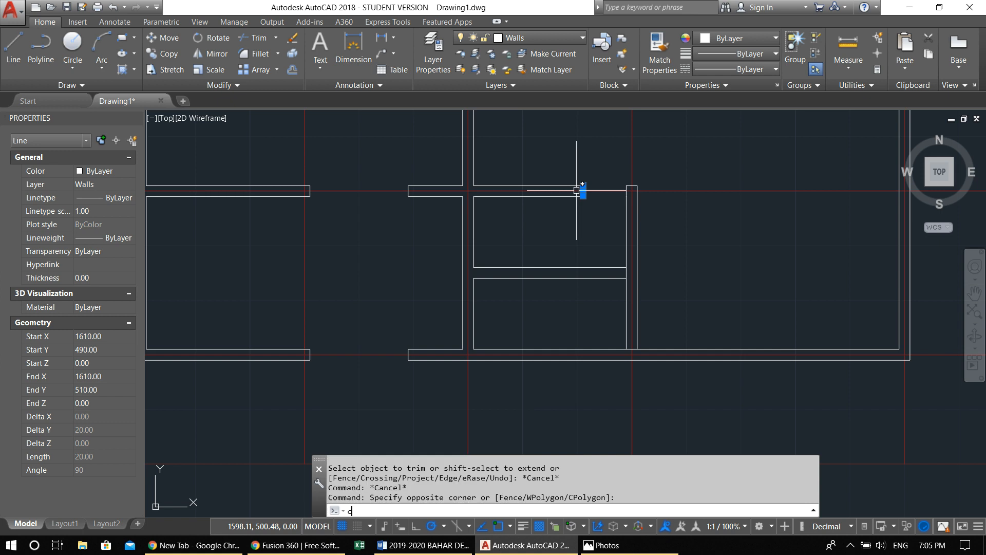
{"action": "key", "text": "Return"}
{"action": "scroll", "coordinate": [583, 182], "scroll_direction": "up", "scroll_amount": 5}
{"action": "left_click", "coordinate": [593, 175]}
{"action": "scroll", "coordinate": [599, 171], "scroll_direction": "down", "scroll_amount": 5}
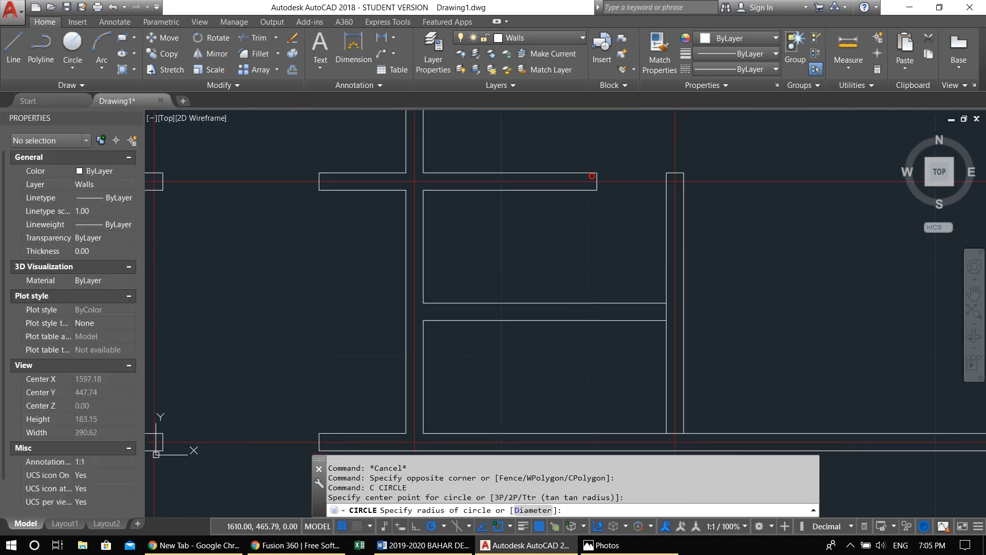
{"action": "key", "text": "Escape"}
{"action": "key", "text": "Escape"}
Copy the left jamb line of the small room's door straight down onto the partition between the two small rooms
{"action": "left_click", "coordinate": [583, 155]}
{"action": "left_click", "coordinate": [629, 225]}
{"action": "middle_click_drag", "start_coordinate": [630, 225], "coordinate": [607, 235]}
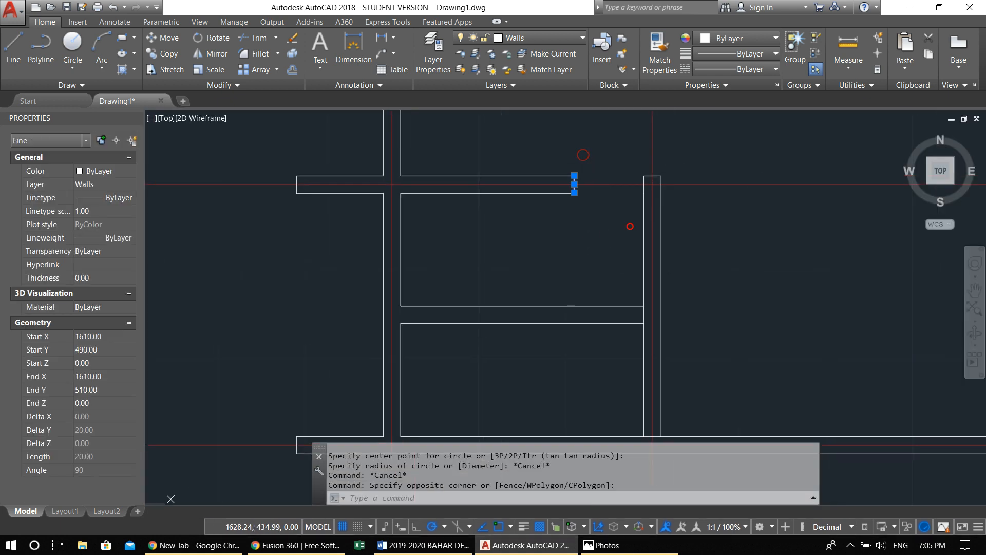
{"action": "type", "text": "co"}
{"action": "key", "text": "Return"}
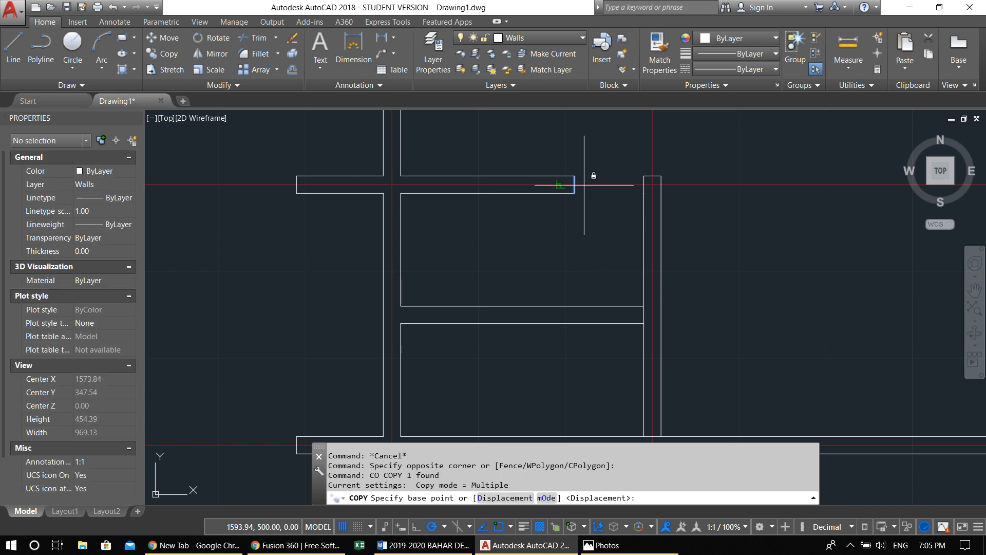
{"action": "left_click", "coordinate": [574, 175]}
{"action": "left_click", "coordinate": [577, 297]}
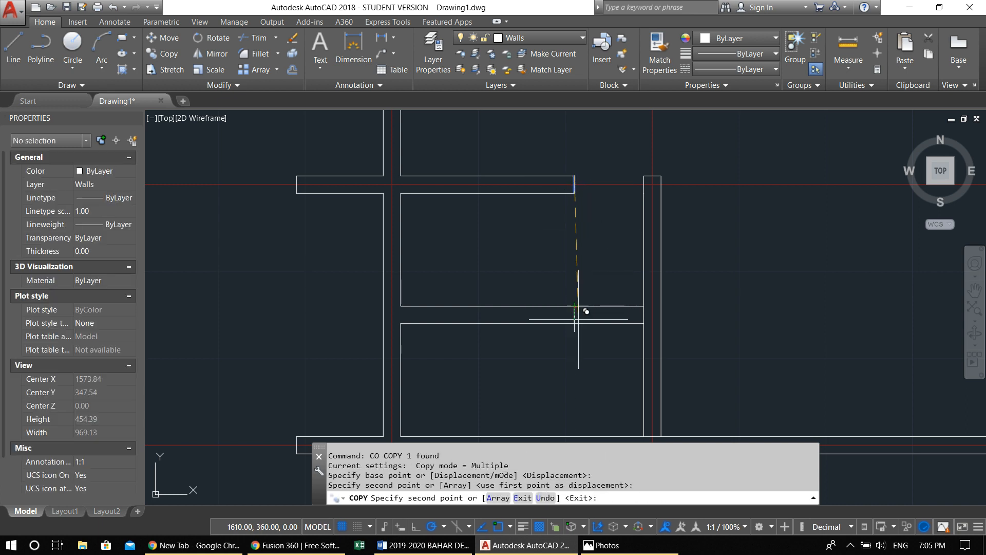
{"action": "key", "text": "Escape"}
Trim both partition lines between the copied jamb line and the small rooms' right wall to create the door opening
{"action": "type", "text": "tr"}
{"action": "key", "text": "Return"}
{"action": "key", "text": "Return"}
{"action": "left_click", "coordinate": [618, 339]}
{"action": "left_click", "coordinate": [609, 283]}
{"action": "scroll", "coordinate": [609, 286], "scroll_direction": "down", "scroll_amount": 4}
{"action": "key", "text": "Escape"}
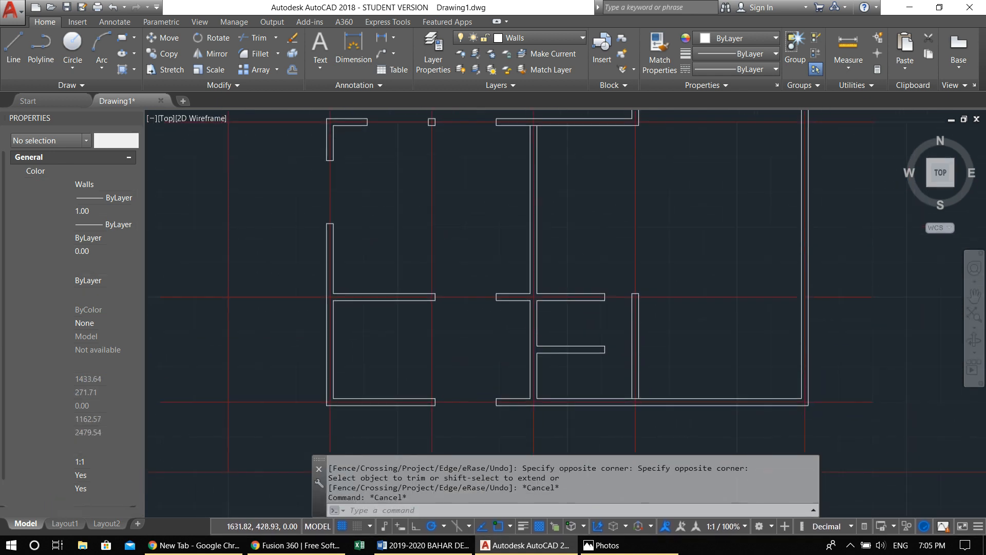
Offset the outer line of the upper-right room's top wall 50 units downward
{"action": "middle_click_drag", "start_coordinate": [612, 316], "coordinate": [569, 465]}
{"action": "scroll", "coordinate": [607, 167], "scroll_direction": "up", "scroll_amount": 2}
{"action": "key", "text": "Escape"}
{"action": "middle_click_drag", "start_coordinate": [641, 203], "coordinate": [621, 212]}
{"action": "type", "text": "o"}
{"action": "key", "text": "Return"}
{"action": "type", "text": "50"}
{"action": "key", "text": "Return"}
{"action": "left_click", "coordinate": [609, 171]}
{"action": "left_click", "coordinate": [635, 273]}
{"action": "key", "text": "Escape"}
Offset the new horizontal line below the upper-right room's top wall 200 units downward
{"action": "middle_click_drag", "start_coordinate": [664, 316], "coordinate": [653, 311]}
{"action": "type", "text": "o"}
{"action": "key", "text": "Return"}
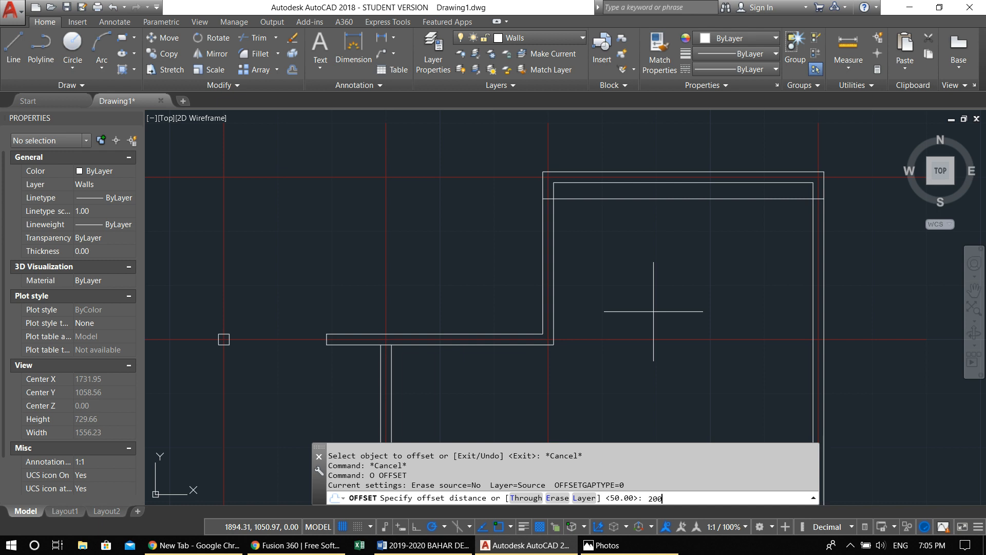
{"action": "key", "text": "Return"}
{"action": "left_click", "coordinate": [715, 197]}
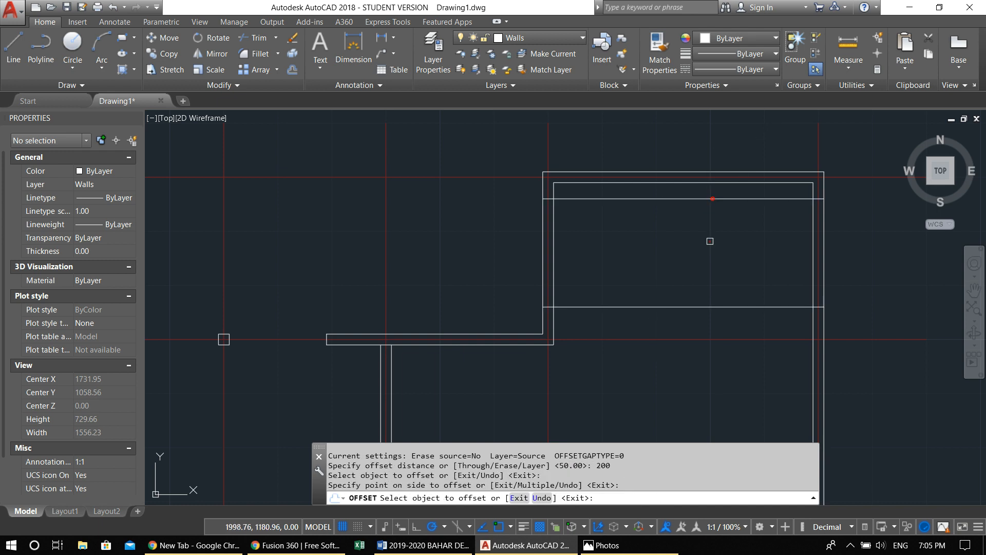
{"action": "left_click", "coordinate": [710, 241]}
{"action": "key", "text": "Escape"}
{"action": "key", "text": "Escape"}
{"action": "key", "text": "Escape"}
{"action": "type", "text": "tr"}
{"action": "key", "text": "Return"}
{"action": "left_click", "coordinate": [864, 266]}
{"action": "left_click", "coordinate": [349, 253]}
{"action": "key", "text": "Escape"}
Trim the upper-right room's side walls between the two offset lines, along with the line parts spanning the room, to create both openings
{"action": "type", "text": "tr"}
{"action": "key", "text": "Return"}
{"action": "key", "text": "Return"}
{"action": "left_click", "coordinate": [858, 259]}
{"action": "left_click", "coordinate": [509, 245]}
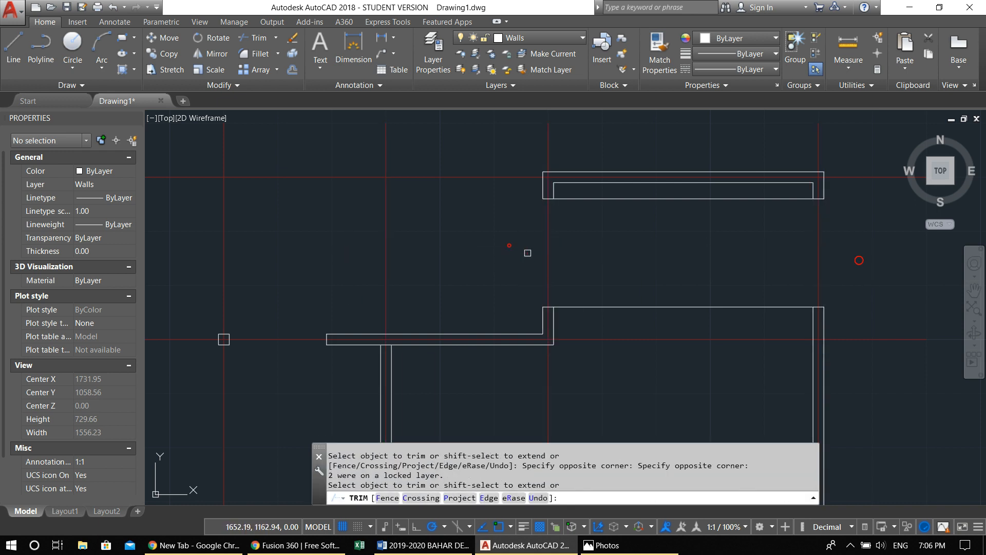
{"action": "left_click", "coordinate": [653, 322]}
{"action": "left_click", "coordinate": [619, 210]}
{"action": "key", "text": "Escape"}
{"action": "key", "text": "Escape"}
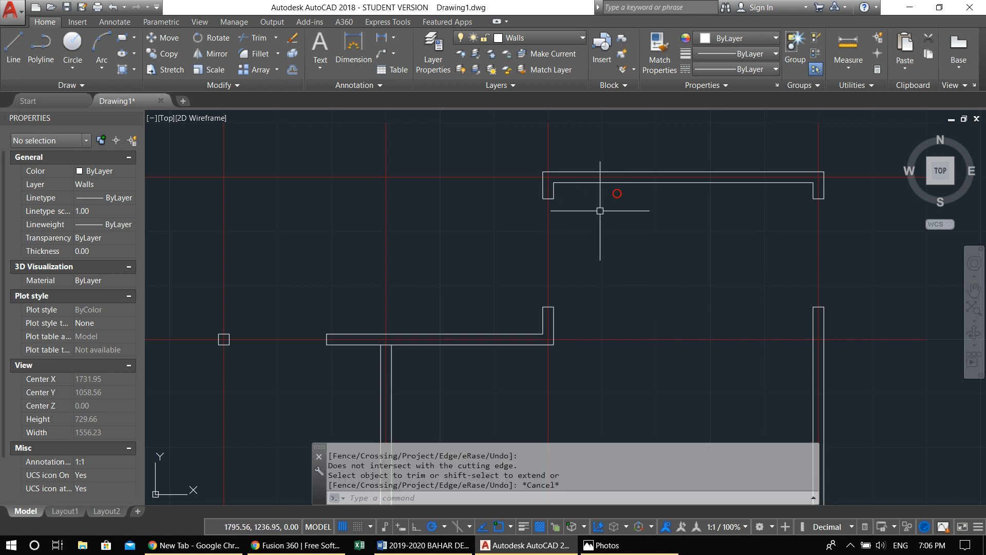
{"action": "scroll", "coordinate": [610, 224], "scroll_direction": "down", "scroll_amount": 2}
{"action": "scroll", "coordinate": [611, 215], "scroll_direction": "down", "scroll_amount": 4}
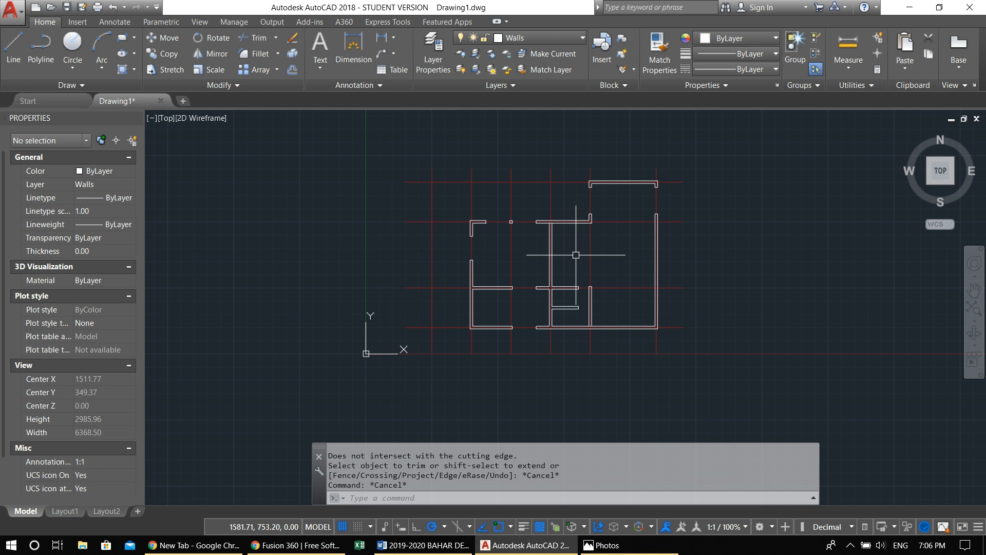
{"action": "scroll", "coordinate": [556, 289], "scroll_direction": "up", "scroll_amount": 6}
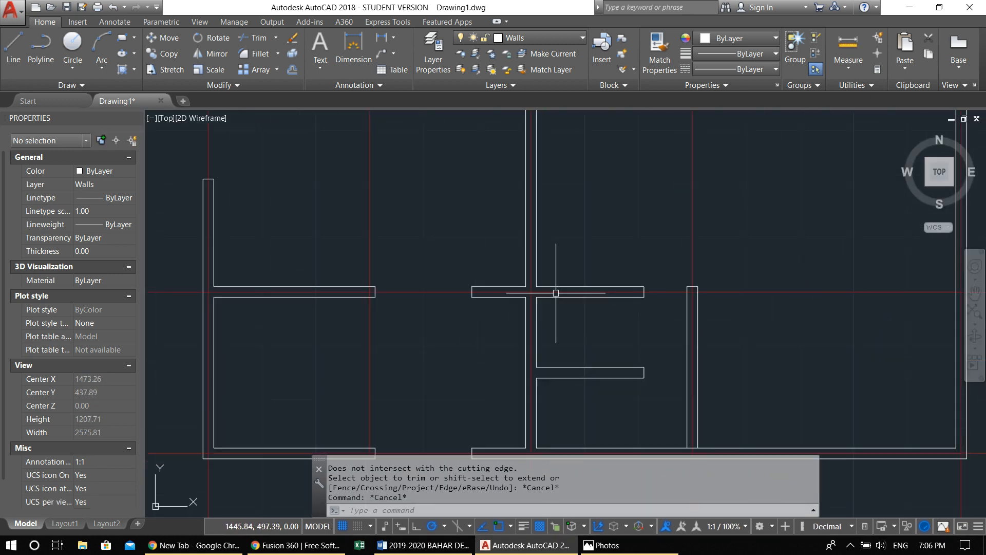
{"action": "scroll", "coordinate": [555, 292], "scroll_direction": "down", "scroll_amount": 3}
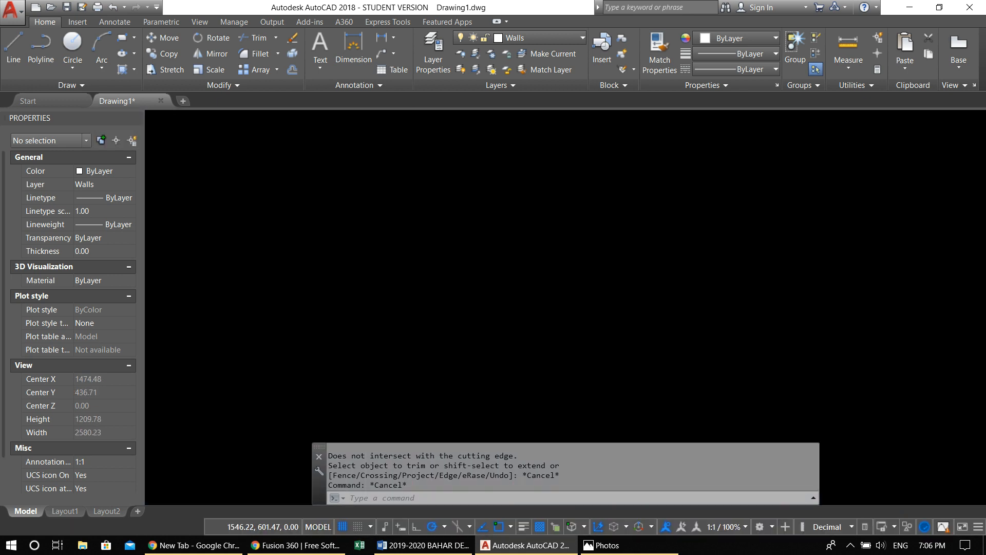
{"action": "scroll", "coordinate": [511, 193], "scroll_direction": "up", "scroll_amount": 10}
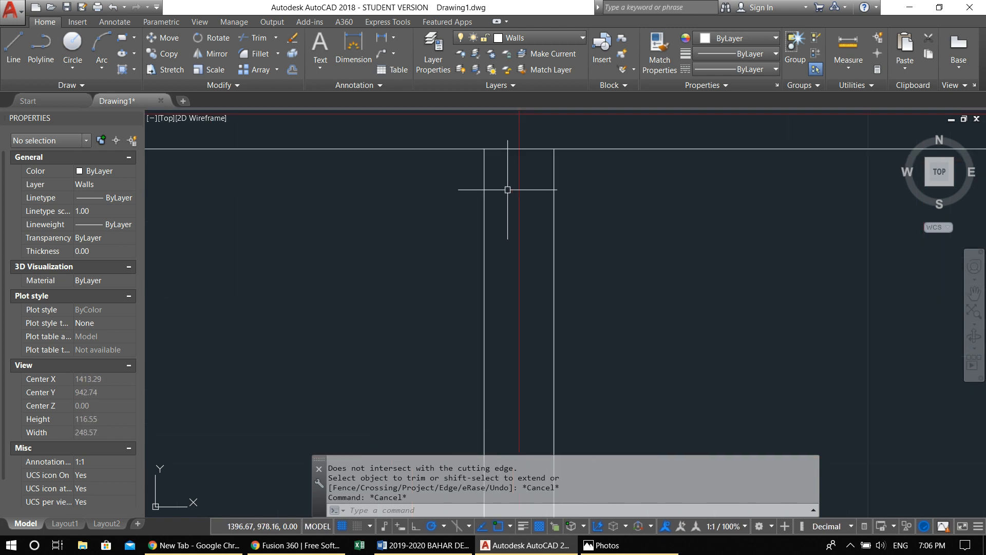
{"action": "type", "text": "l"}
{"action": "key", "text": "Return"}
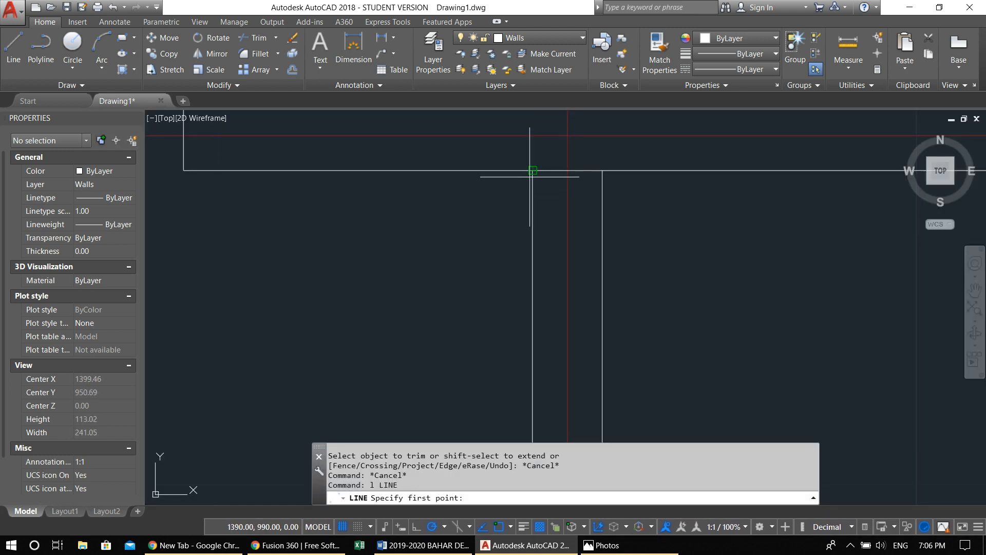
{"action": "scroll", "coordinate": [534, 186], "scroll_direction": "down", "scroll_amount": 4}
{"action": "key", "text": "Escape"}
{"action": "key", "text": "Escape"}
Offset the lower line of the top wall above the central partition 100 units downward
{"action": "type", "text": "o"}
{"action": "key", "text": "Return"}
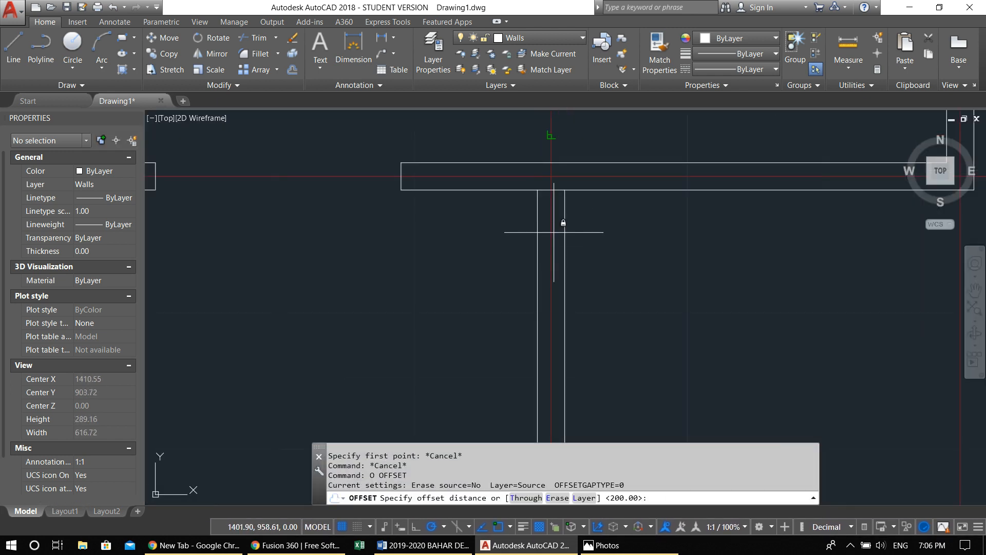
{"action": "type", "text": "100"}
{"action": "key", "text": "Return"}
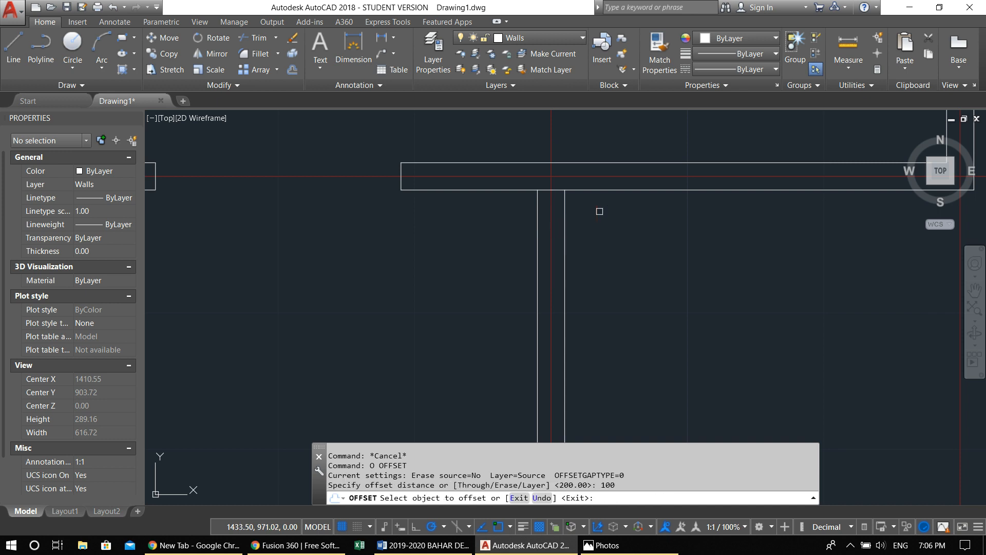
{"action": "left_click", "coordinate": [594, 191]}
{"action": "left_click", "coordinate": [609, 253]}
{"action": "scroll", "coordinate": [613, 263], "scroll_direction": "down", "scroll_amount": 2}
{"action": "middle_click_drag", "start_coordinate": [619, 279], "coordinate": [525, 277]}
Trim the central partition above the offset line and the line's excess on both sides to open a gap below the top wall
{"action": "key", "text": "Escape"}
{"action": "type", "text": "tr"}
{"action": "key", "text": "Return"}
{"action": "key", "text": "Return"}
{"action": "left_click", "coordinate": [698, 304]}
{"action": "key", "text": "Return"}
{"action": "key", "text": "Return"}
{"action": "key", "text": "Return"}
{"action": "left_click", "coordinate": [530, 270]}
{"action": "left_click", "coordinate": [441, 255]}
{"action": "scroll", "coordinate": [464, 272], "scroll_direction": "down", "scroll_amount": 3}
{"action": "middle_click_drag", "start_coordinate": [468, 275], "coordinate": [477, 270]}
{"action": "key", "text": "Escape"}
{"action": "key", "text": "Escape"}
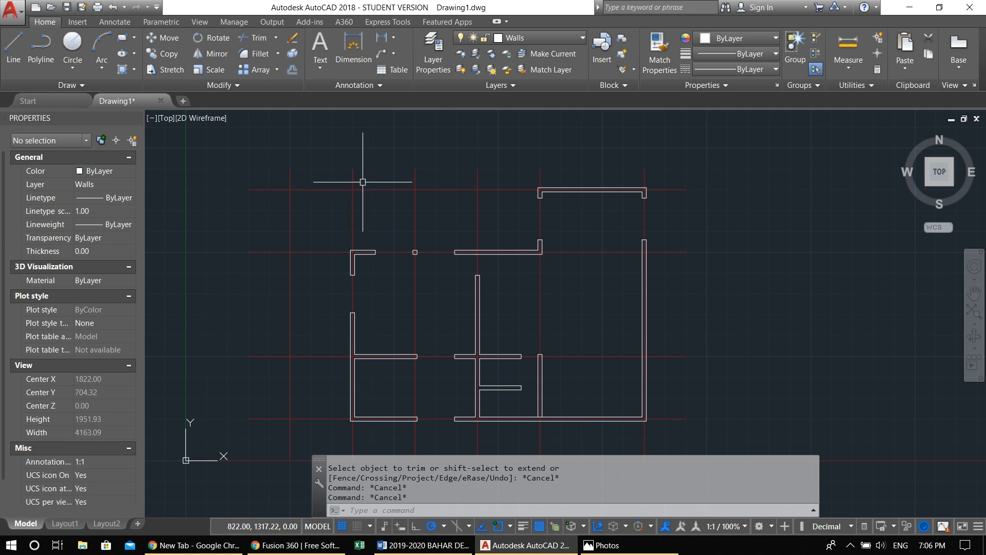
{"action": "scroll", "coordinate": [407, 226], "scroll_direction": "up", "scroll_amount": 4}
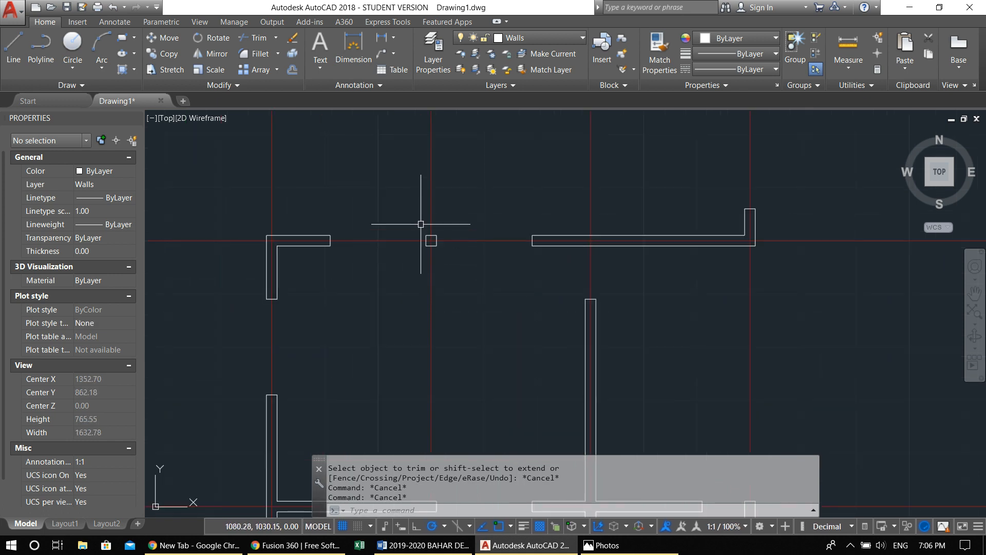
{"action": "scroll", "coordinate": [415, 234], "scroll_direction": "up", "scroll_amount": 4}
{"action": "scroll", "coordinate": [508, 277], "scroll_direction": "down", "scroll_amount": 2}
{"action": "scroll", "coordinate": [461, 262], "scroll_direction": "down", "scroll_amount": 3}
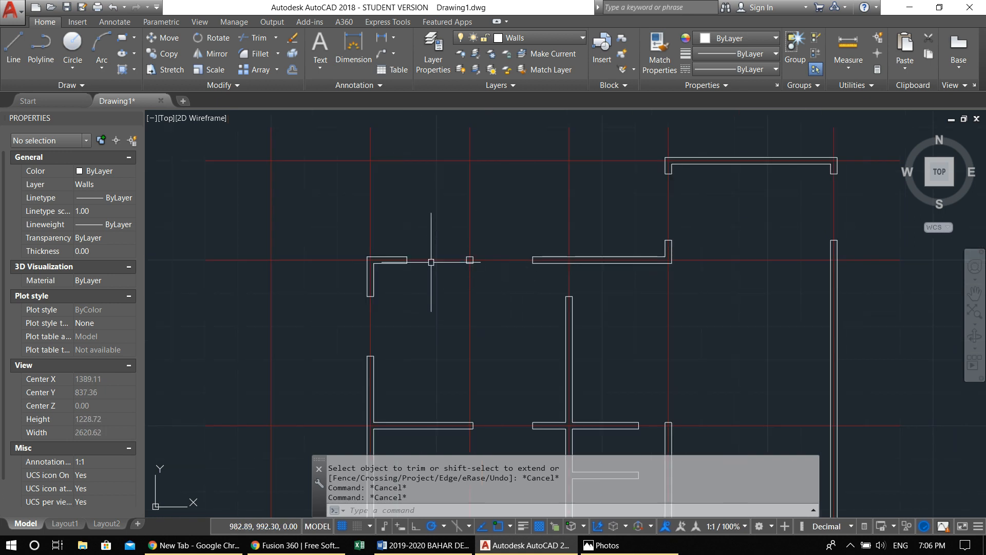
{"action": "scroll", "coordinate": [368, 267], "scroll_direction": "up", "scroll_amount": 4}
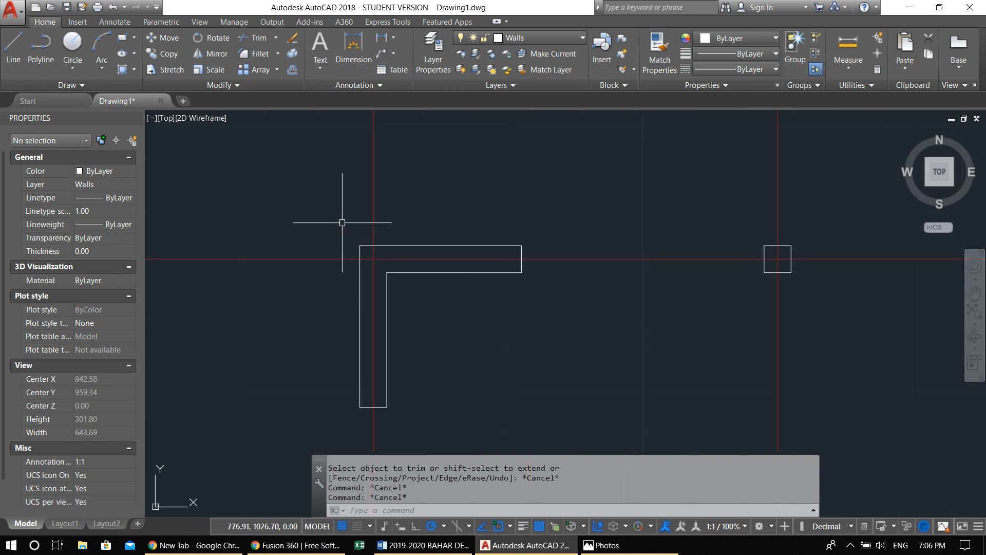
Draw a 20 by 20 unit square column with a polyline in the empty area outside the floor plan's upper-left corner
{"action": "type", "text": "pl"}
{"action": "key", "text": "Return"}
{"action": "scroll", "coordinate": [421, 254], "scroll_direction": "down", "scroll_amount": 3}
{"action": "middle_click_drag", "start_coordinate": [451, 251], "coordinate": [582, 265]}
{"action": "scroll", "coordinate": [582, 265], "scroll_direction": "down", "scroll_amount": 2}
{"action": "scroll", "coordinate": [385, 218], "scroll_direction": "up", "scroll_amount": 2}
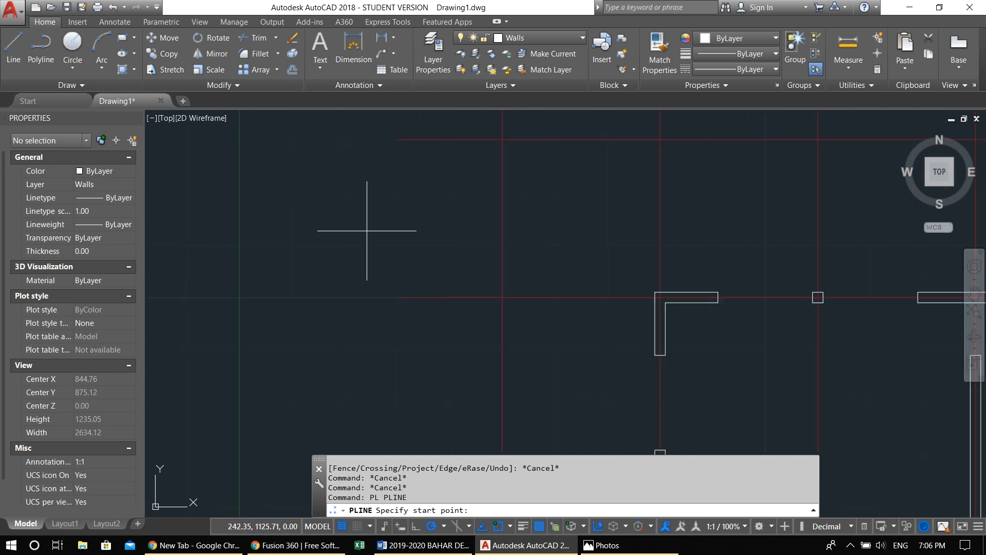
{"action": "left_click", "coordinate": [371, 249]}
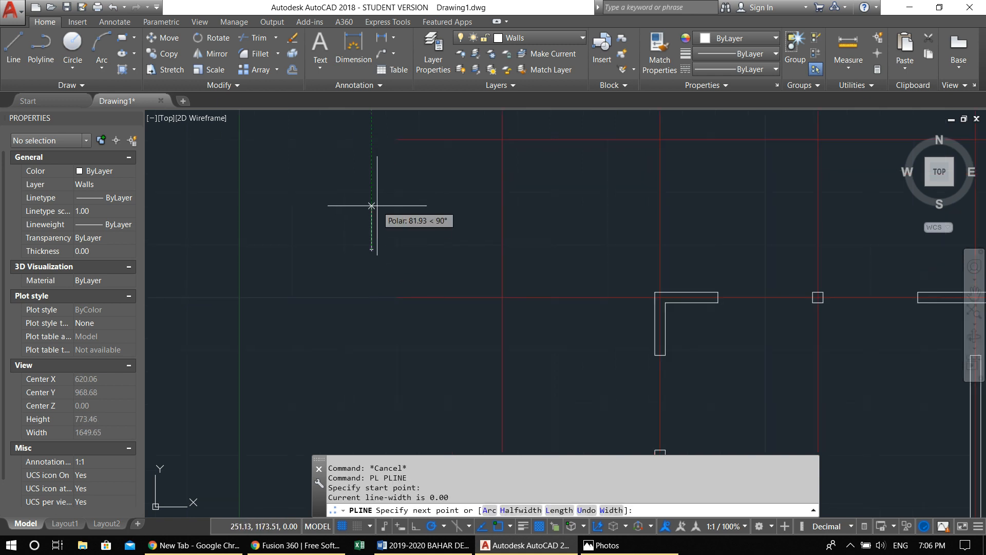
{"action": "type", "text": "20"}
{"action": "key", "text": "Return"}
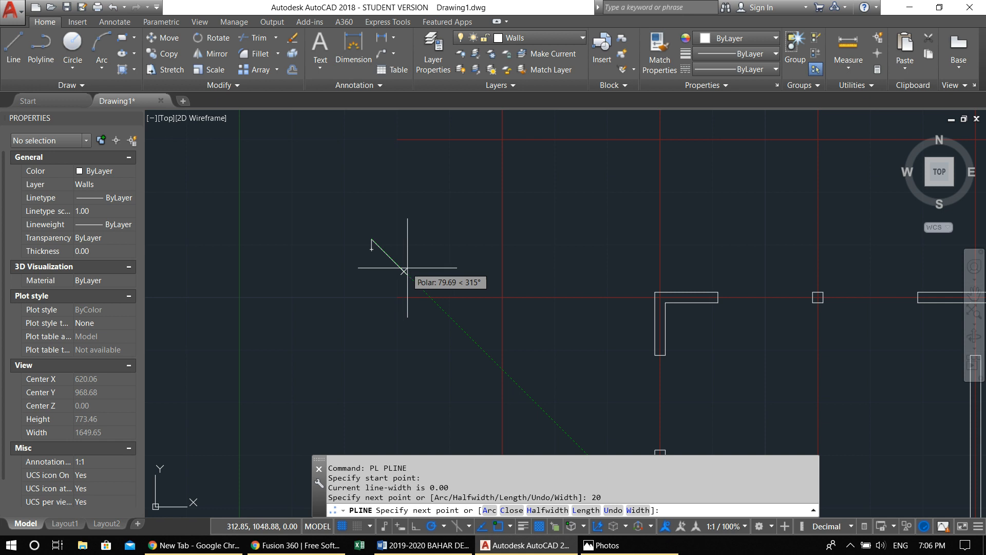
{"action": "type", "text": "20"}
{"action": "key", "text": "Return"}
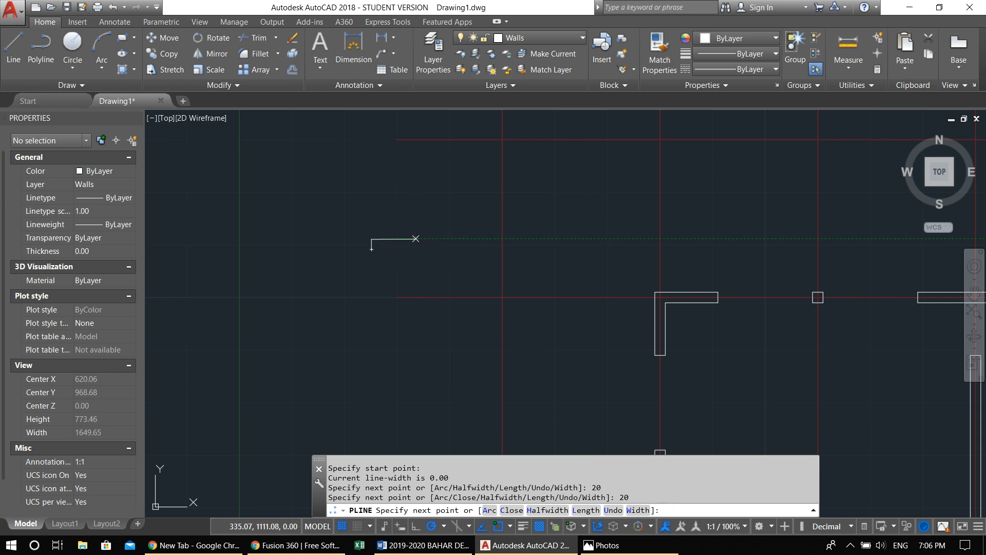
{"action": "type", "text": "2"}
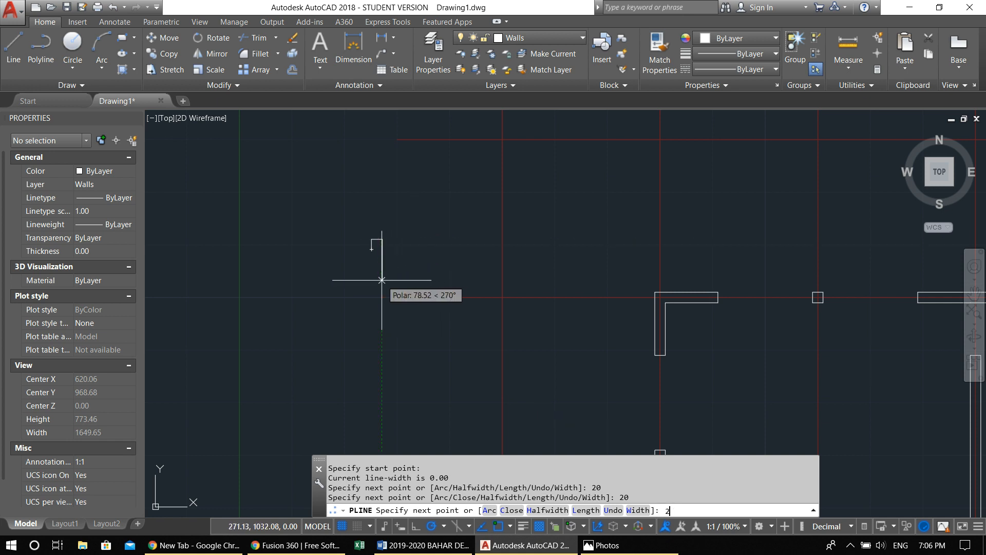
{"action": "type", "text": "0"}
{"action": "key", "text": "Return"}
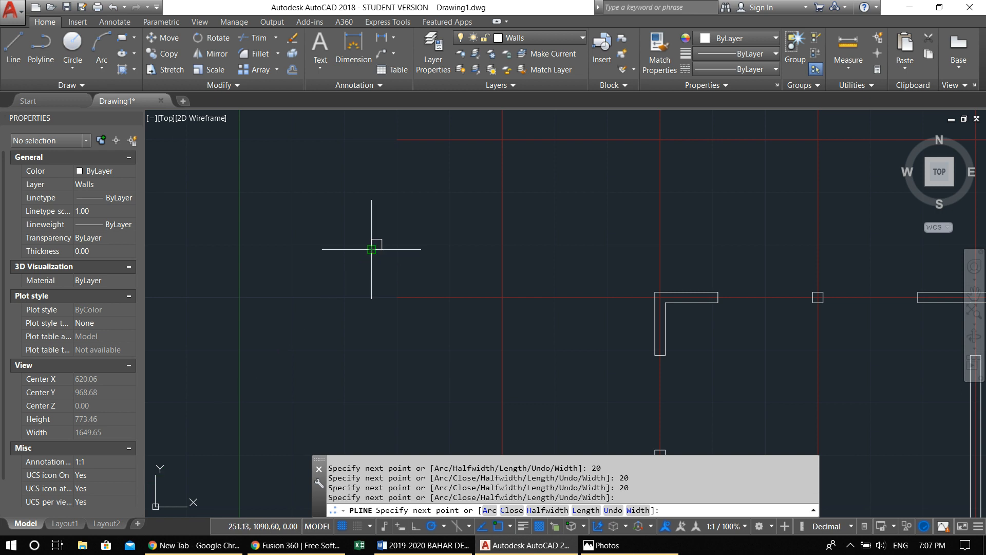
{"action": "key", "text": "Escape"}
{"action": "scroll", "coordinate": [375, 246], "scroll_direction": "up", "scroll_amount": 4}
{"action": "left_click", "coordinate": [441, 270]}
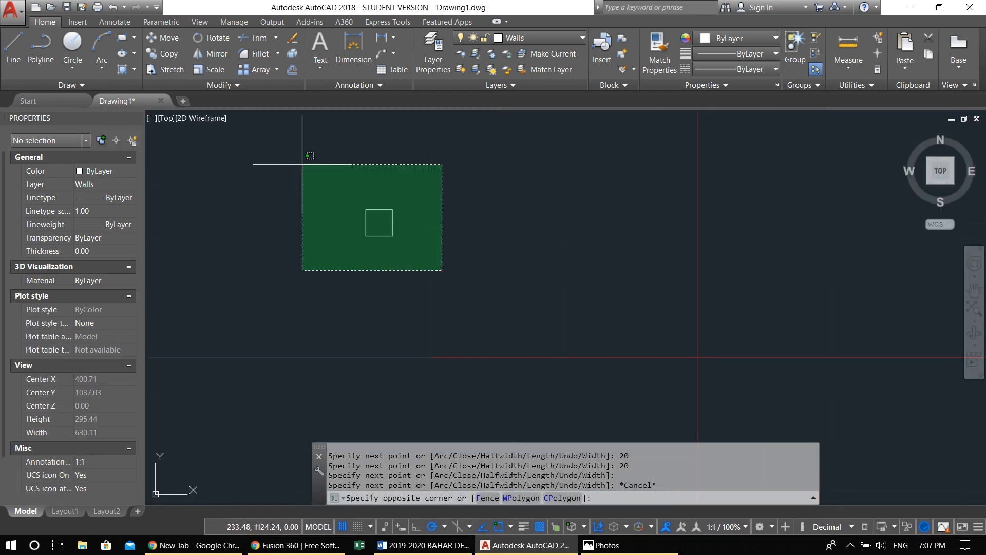
{"action": "left_click", "coordinate": [309, 155]}
{"action": "middle_click_drag", "start_coordinate": [374, 242], "coordinate": [357, 254]}
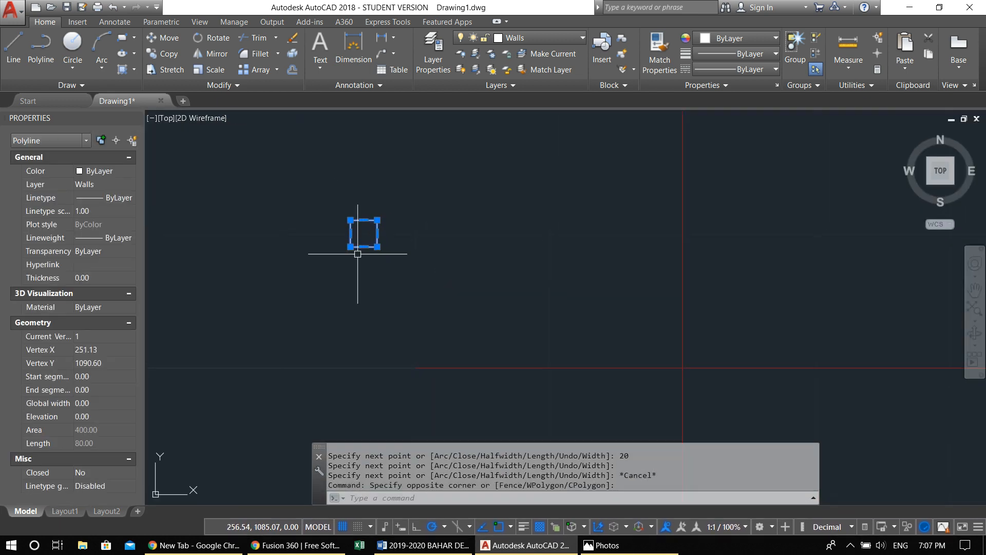
{"action": "type", "text": "m"}
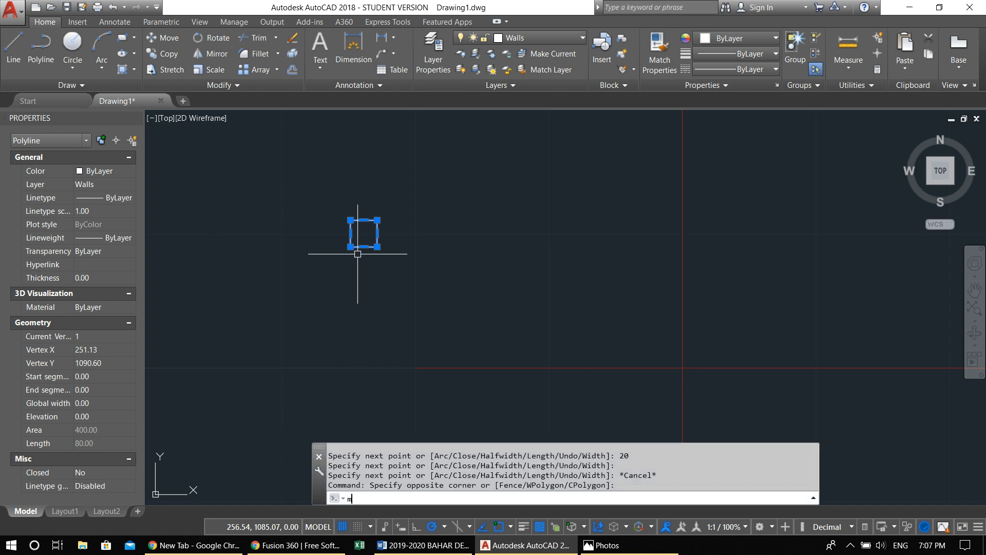
{"action": "key", "text": "Return"}
{"action": "key", "text": "Escape"}
{"action": "left_click", "coordinate": [446, 289]}
{"action": "left_click", "coordinate": [259, 147]}
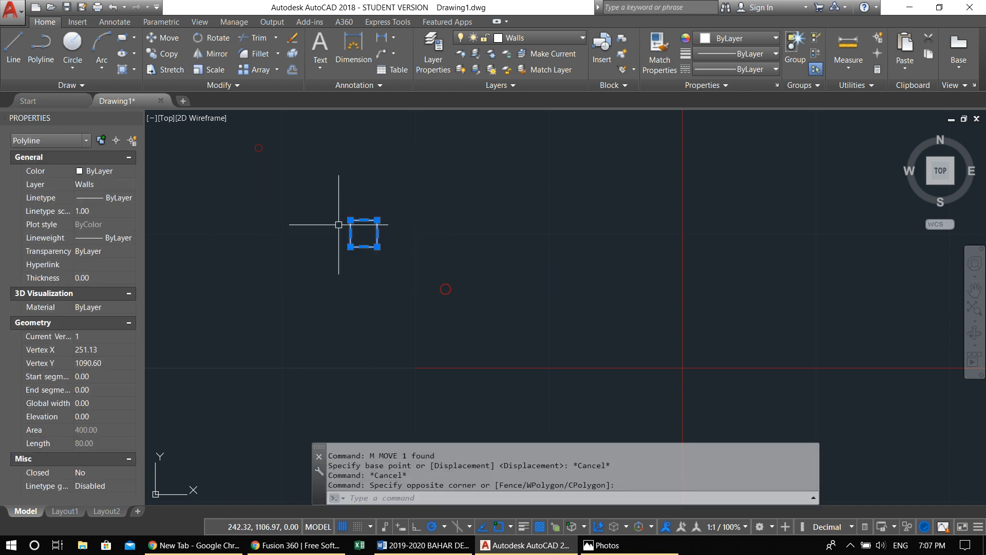
{"action": "type", "text": "co"}
{"action": "key", "text": "Return"}
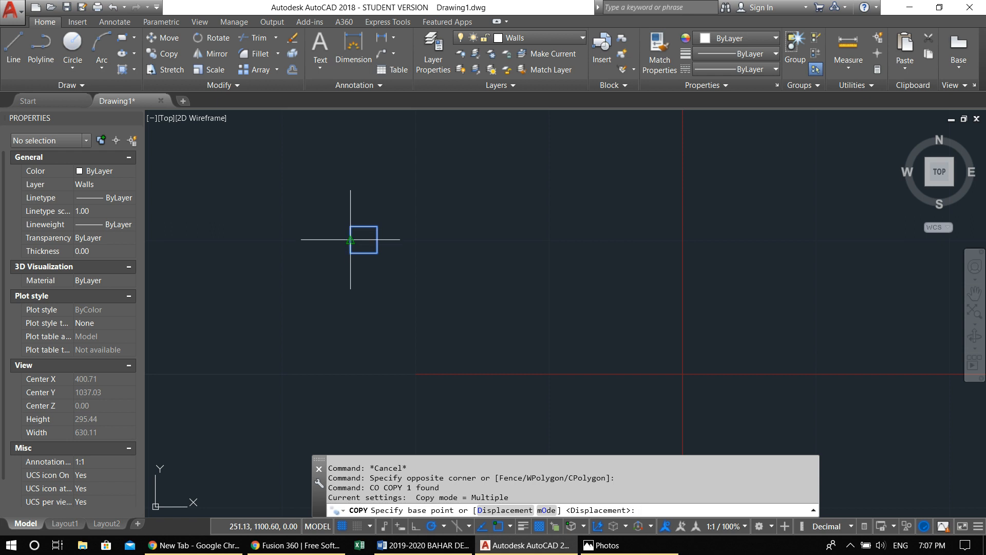
{"action": "key", "text": "Escape"}
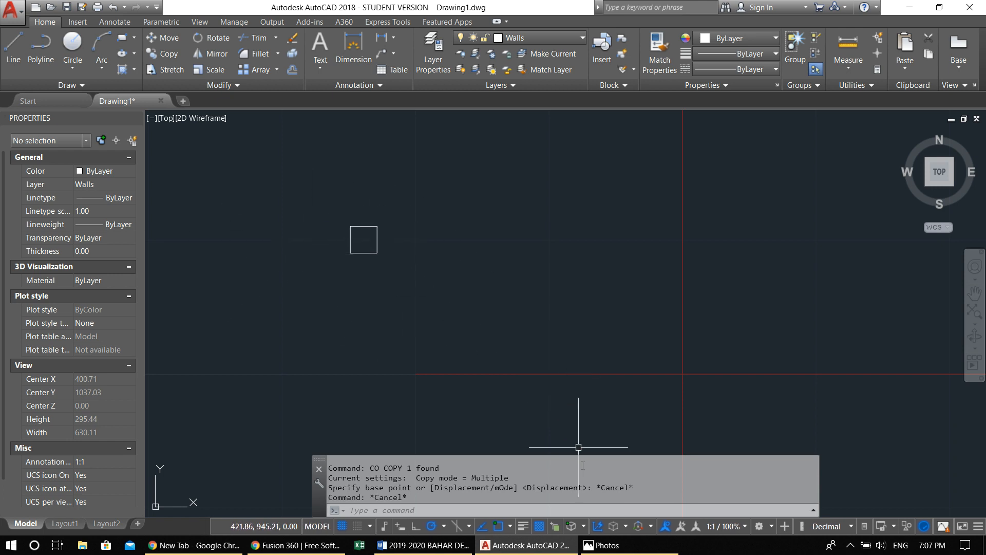
Disable the Midpoint object snap mode in the drafting settings
{"action": "right_click", "coordinate": [497, 529]}
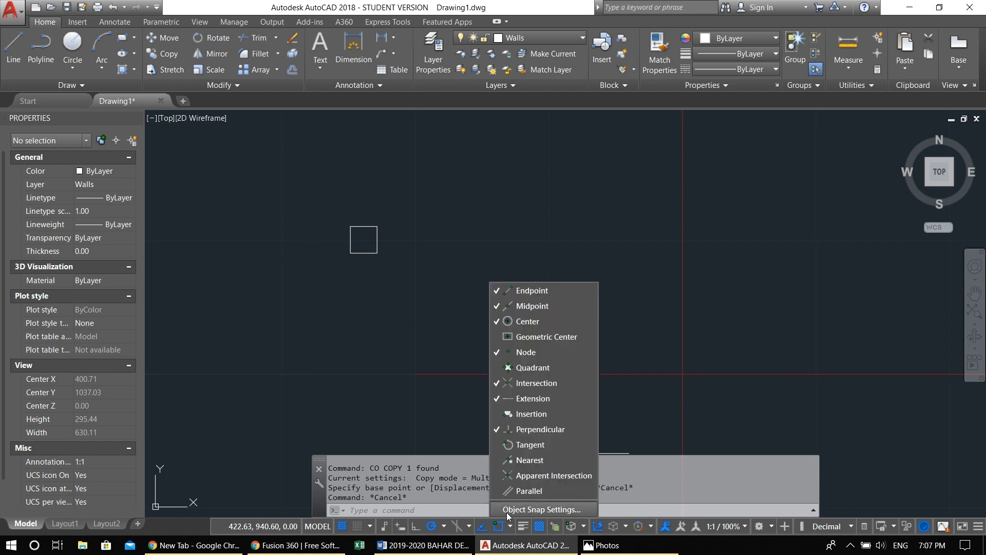
{"action": "left_click", "coordinate": [541, 509]}
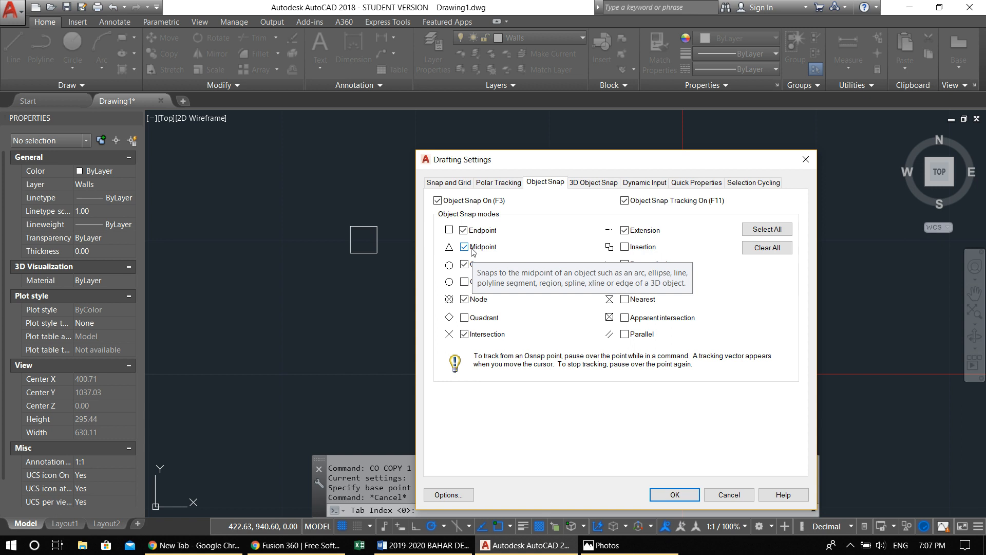
{"action": "left_click", "coordinate": [466, 250]}
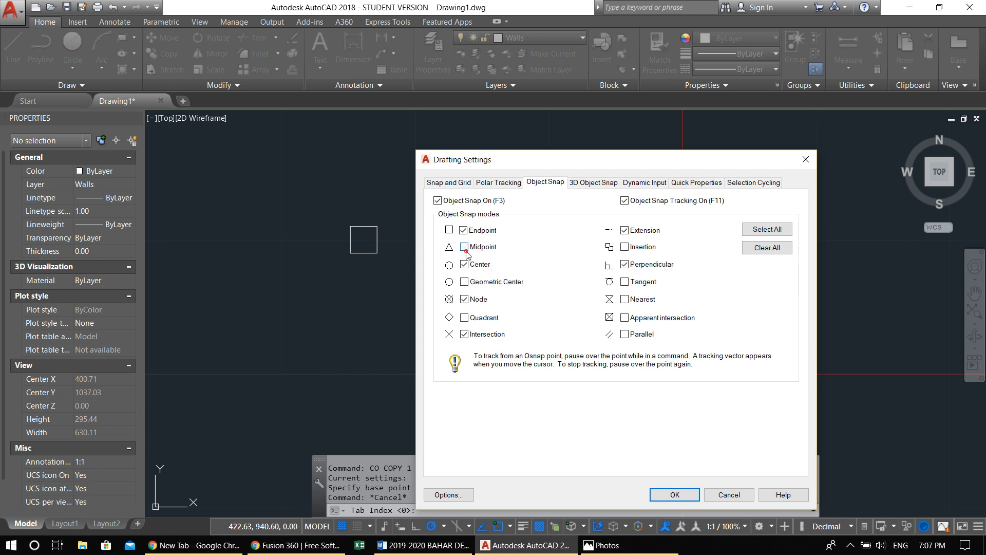
{"action": "left_click", "coordinate": [661, 496]}
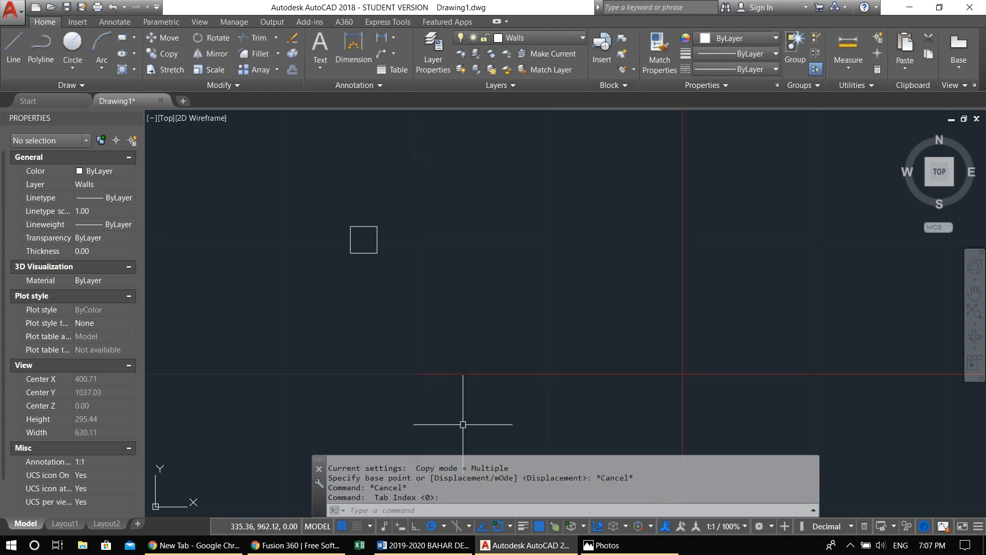
Re-enable the Midpoint object snap mode in the drafting settings
{"action": "right_click", "coordinate": [498, 527]}
{"action": "left_click", "coordinate": [509, 511]}
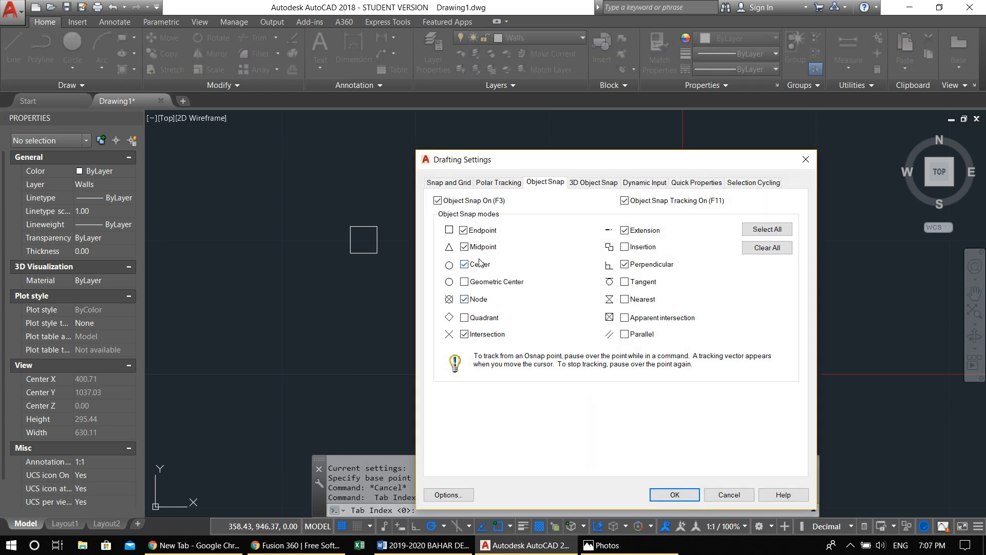
{"action": "left_click", "coordinate": [675, 495]}
Move the square column by its centre onto the intersection of the leftmost vertical axis and the topmost horizontal axis
{"action": "left_click", "coordinate": [415, 294]}
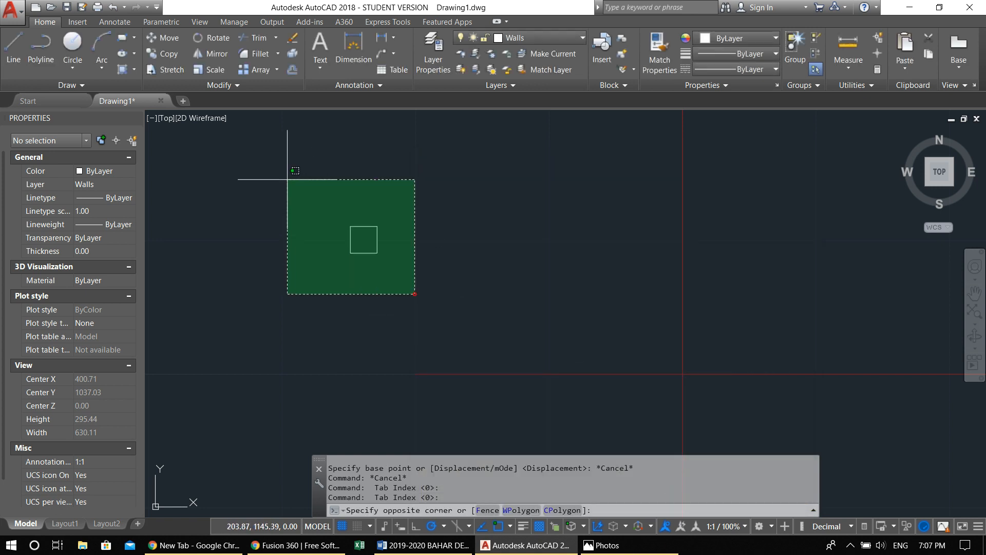
{"action": "left_click", "coordinate": [287, 179]}
{"action": "type", "text": "m"}
{"action": "key", "text": "Return"}
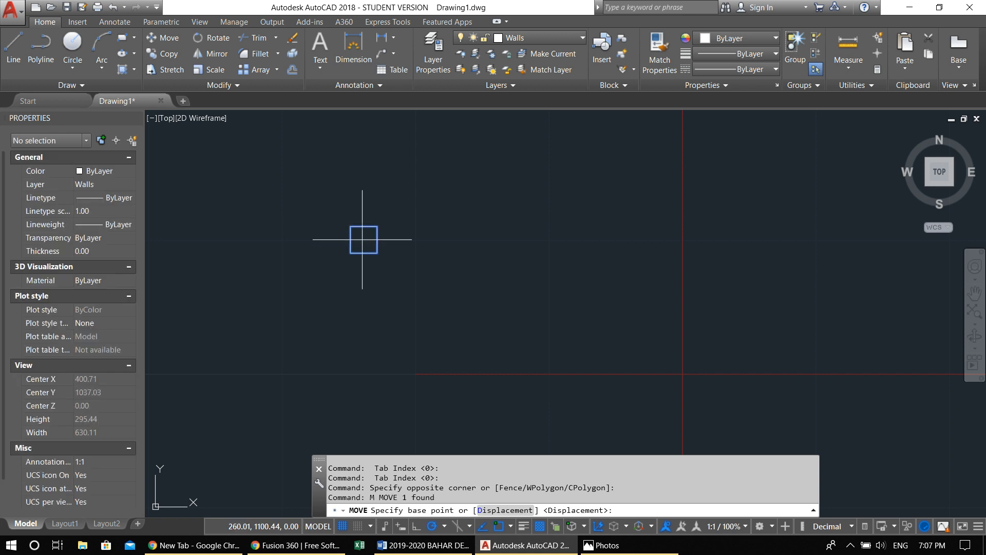
{"action": "scroll", "coordinate": [361, 231], "scroll_direction": "up", "scroll_amount": 3}
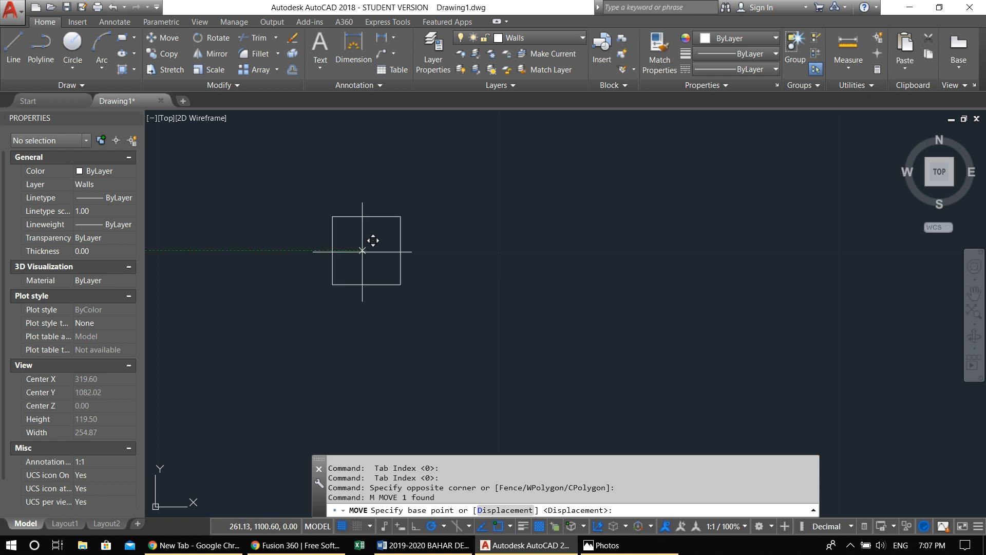
{"action": "left_click", "coordinate": [365, 250]}
{"action": "scroll", "coordinate": [365, 252], "scroll_direction": "down", "scroll_amount": 6}
{"action": "scroll", "coordinate": [367, 267], "scroll_direction": "down", "scroll_amount": 3}
{"action": "scroll", "coordinate": [359, 290], "scroll_direction": "up", "scroll_amount": 3}
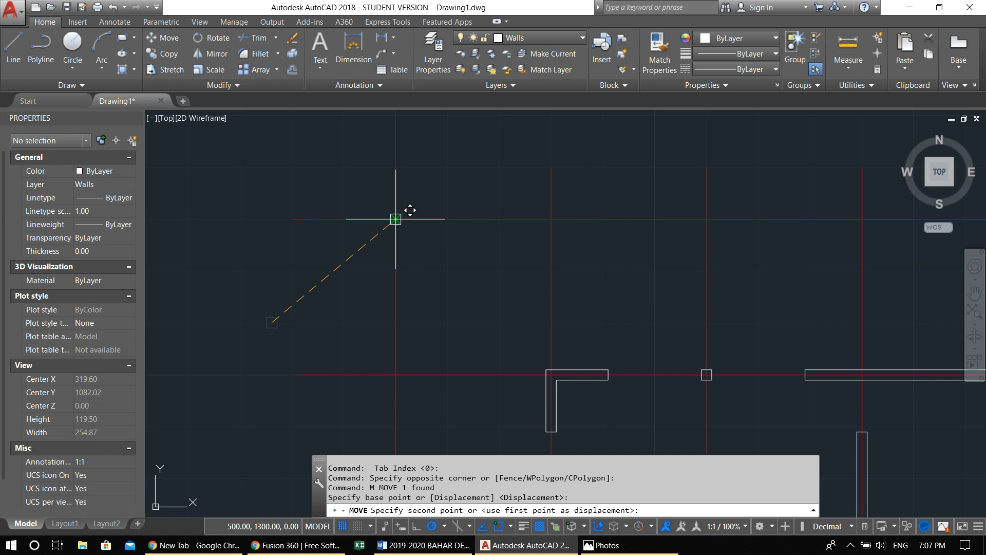
{"action": "left_click", "coordinate": [396, 218]}
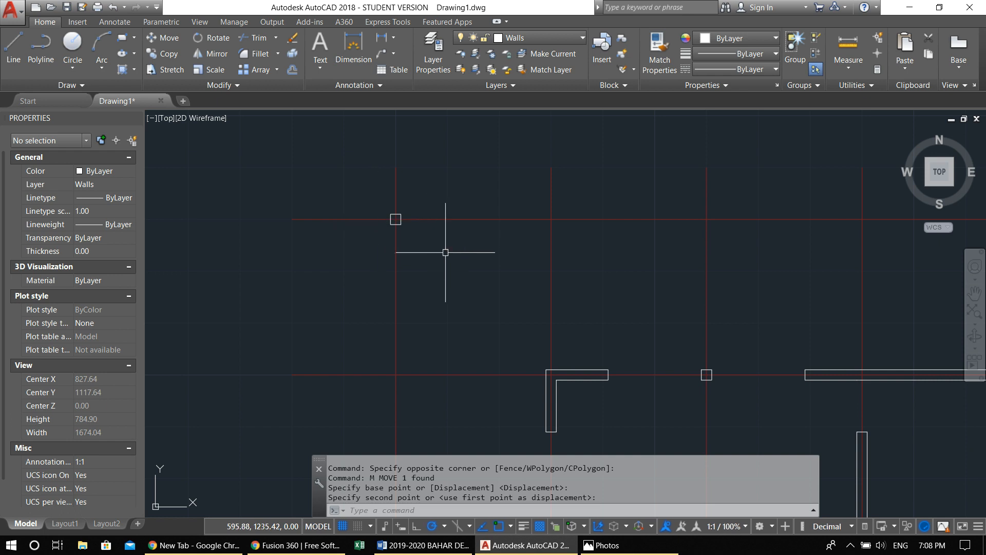
{"action": "middle_click_drag", "start_coordinate": [443, 241], "coordinate": [381, 249]}
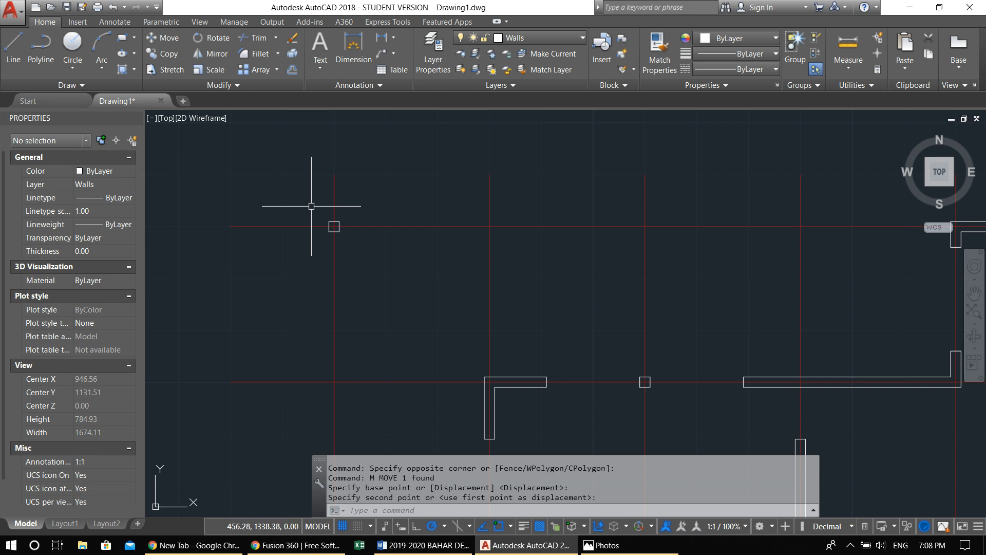
{"action": "scroll", "coordinate": [330, 227], "scroll_direction": "down", "scroll_amount": 2}
{"action": "scroll", "coordinate": [330, 227], "scroll_direction": "up", "scroll_amount": 4}
{"action": "scroll", "coordinate": [330, 223], "scroll_direction": "down", "scroll_amount": 3}
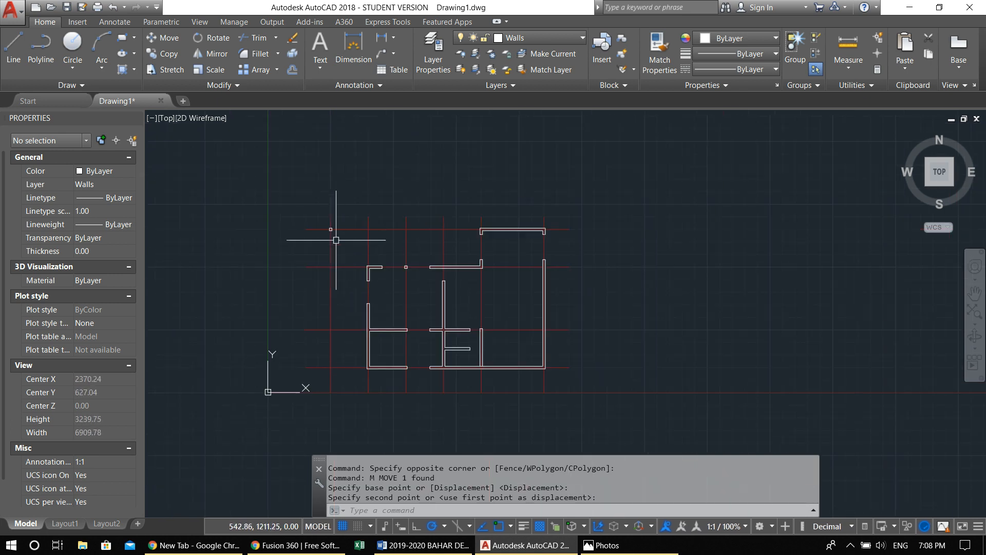
{"action": "scroll", "coordinate": [325, 215], "scroll_direction": "up", "scroll_amount": 3}
{"action": "scroll", "coordinate": [301, 178], "scroll_direction": "down", "scroll_amount": 3}
{"action": "scroll", "coordinate": [301, 177], "scroll_direction": "up", "scroll_amount": 3}
{"action": "mouse_move", "coordinate": [366, 255]}
{"action": "middle_mouse_down"}
{"action": "mouse_move", "coordinate": [305, 310]}
{"action": "mouse_move", "coordinate": [476, 322]}
{"action": "mouse_move", "coordinate": [334, 312]}
{"action": "mouse_move", "coordinate": [436, 286]}
{"action": "middle_mouse_up"}
{"action": "scroll", "coordinate": [473, 319], "scroll_direction": "down", "scroll_amount": 5}
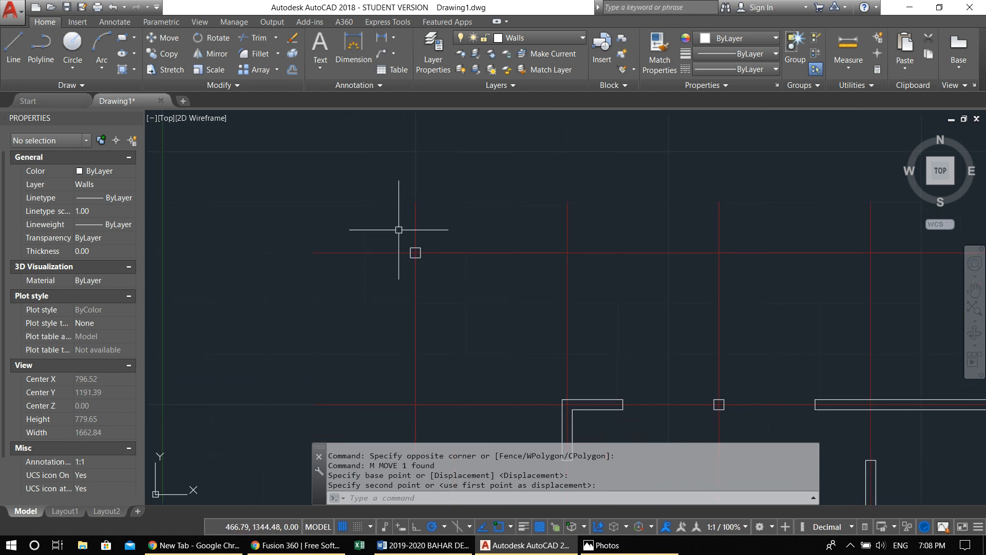
{"action": "left_click", "coordinate": [383, 186]}
{"action": "left_click", "coordinate": [489, 238]}
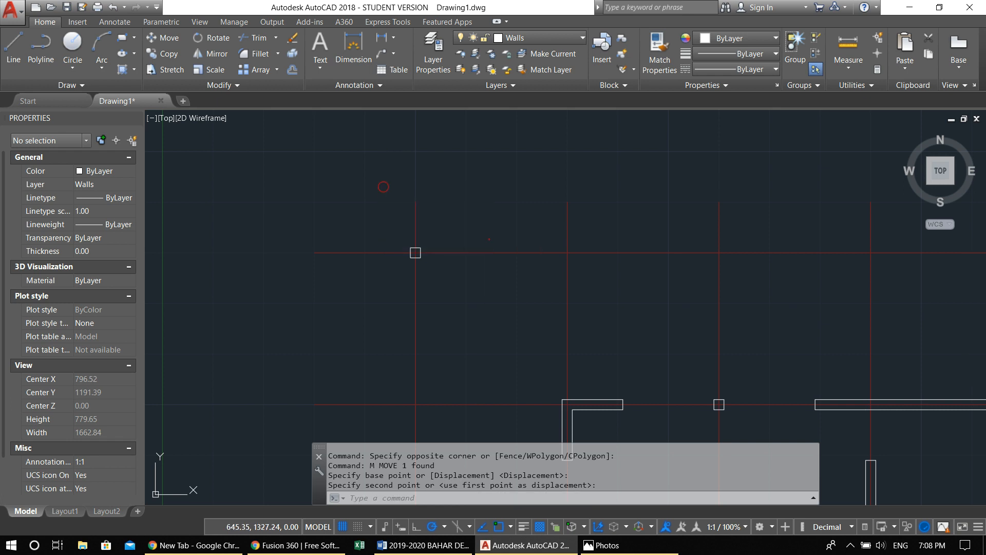
{"action": "key", "text": "Escape"}
{"action": "key", "text": "Escape"}
{"action": "middle_click_drag", "start_coordinate": [444, 297], "coordinate": [300, 232]}
{"action": "left_click", "coordinate": [255, 168]}
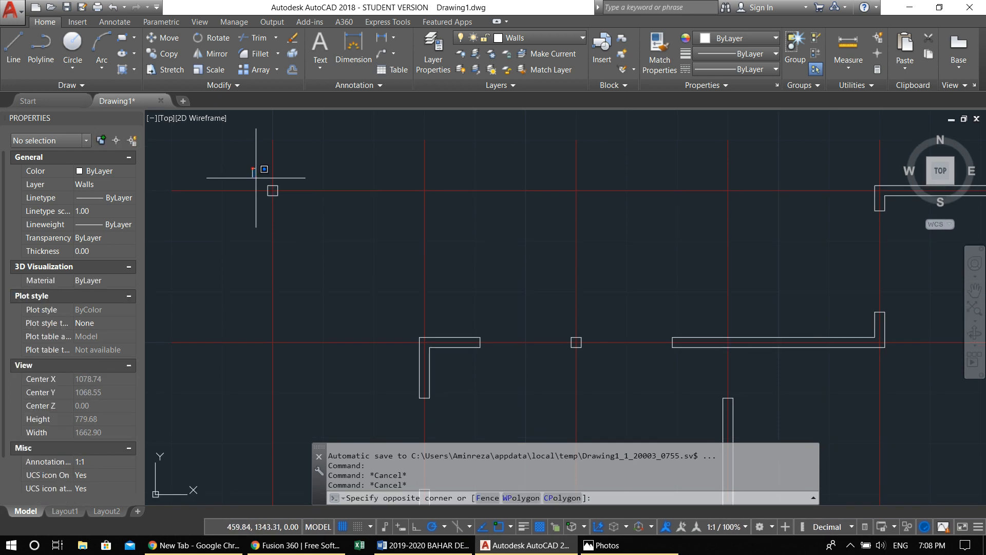
{"action": "scroll", "coordinate": [316, 235], "scroll_direction": "down", "scroll_amount": 2}
{"action": "scroll", "coordinate": [316, 234], "scroll_direction": "down", "scroll_amount": 4}
{"action": "scroll", "coordinate": [359, 279], "scroll_direction": "up", "scroll_amount": 2}
{"action": "scroll", "coordinate": [363, 281], "scroll_direction": "down", "scroll_amount": 3}
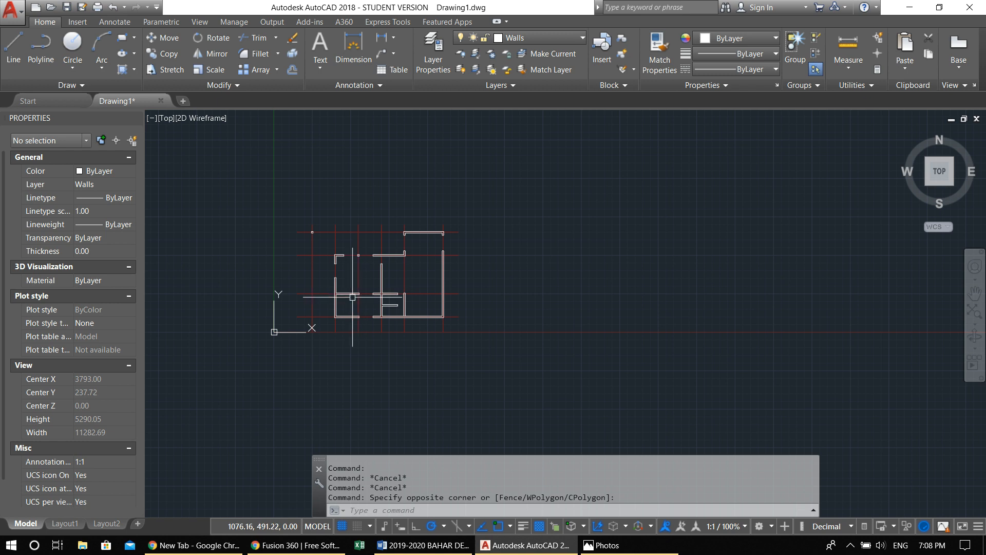
Examine the wall junctions at the left exterior wall and the corner of the upper wall up close
{"action": "scroll", "coordinate": [339, 300], "scroll_direction": "up", "scroll_amount": 2}
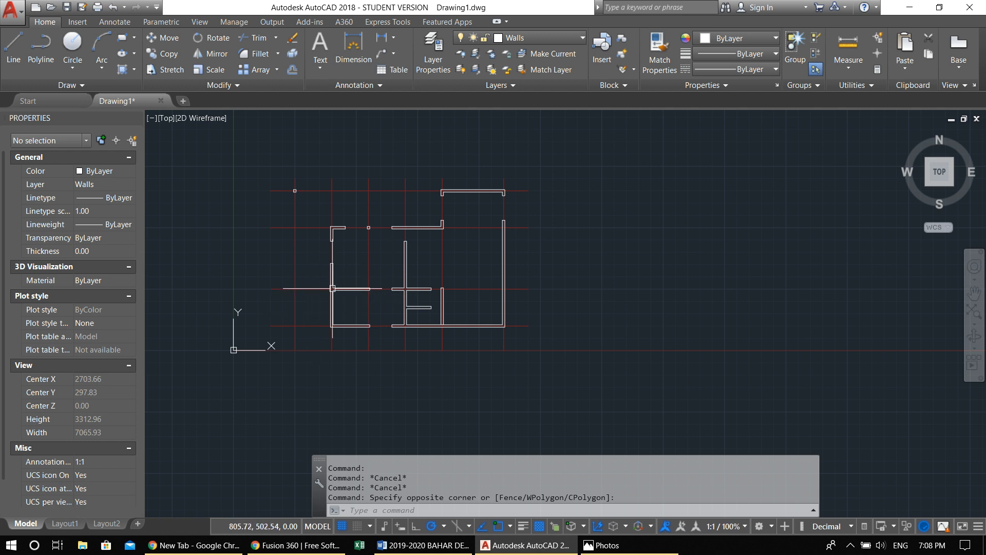
{"action": "scroll", "coordinate": [331, 287], "scroll_direction": "up", "scroll_amount": 5}
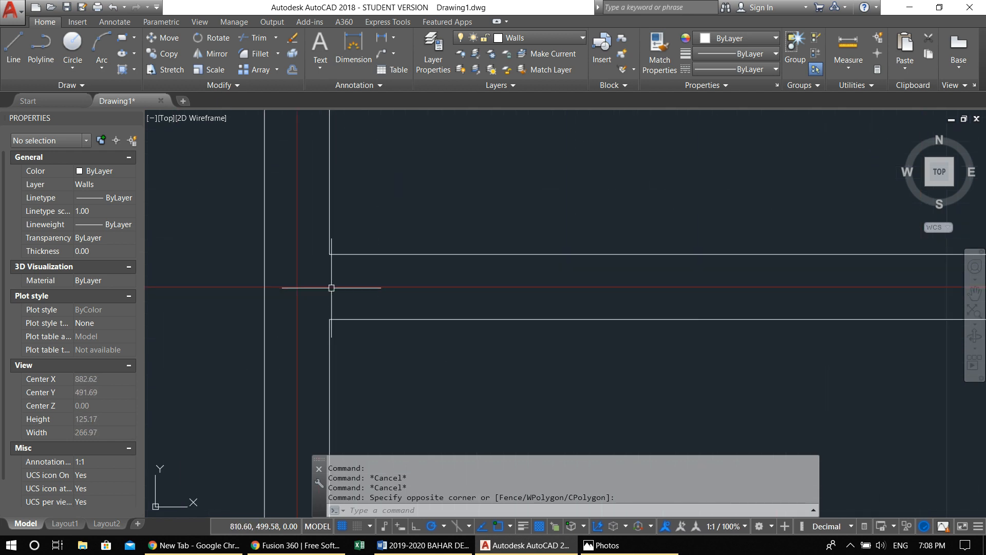
{"action": "scroll", "coordinate": [332, 288], "scroll_direction": "down", "scroll_amount": 3}
{"action": "scroll", "coordinate": [526, 198], "scroll_direction": "up", "scroll_amount": 4}
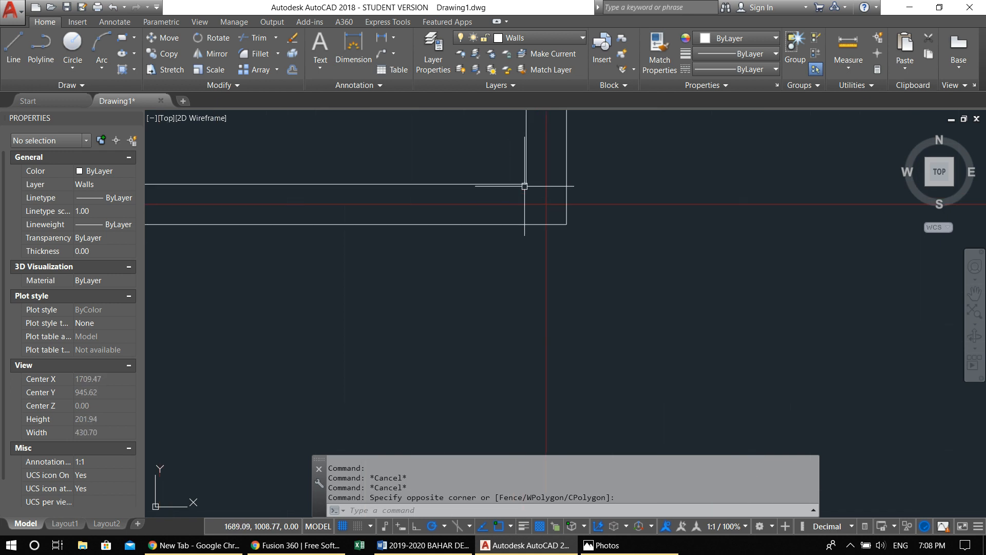
{"action": "scroll", "coordinate": [524, 185], "scroll_direction": "down", "scroll_amount": 4}
{"action": "scroll", "coordinate": [616, 159], "scroll_direction": "up", "scroll_amount": 6}
{"action": "scroll", "coordinate": [601, 154], "scroll_direction": "down", "scroll_amount": 4}
{"action": "scroll", "coordinate": [600, 163], "scroll_direction": "down", "scroll_amount": 4}
{"action": "scroll", "coordinate": [599, 164], "scroll_direction": "up", "scroll_amount": 4}
{"action": "scroll", "coordinate": [599, 165], "scroll_direction": "down", "scroll_amount": 4}
{"action": "scroll", "coordinate": [406, 161], "scroll_direction": "up", "scroll_amount": 6}
{"action": "left_click", "coordinate": [329, 152]}
{"action": "left_click", "coordinate": [389, 204]}
{"action": "mouse_move", "coordinate": [388, 212]}
{"action": "middle_mouse_down"}
{"action": "mouse_move", "coordinate": [372, 237]}
{"action": "mouse_move", "coordinate": [442, 280]}
{"action": "mouse_move", "coordinate": [295, 282]}
{"action": "middle_mouse_up"}
{"action": "key", "text": "Escape"}
{"action": "key", "text": "Escape"}
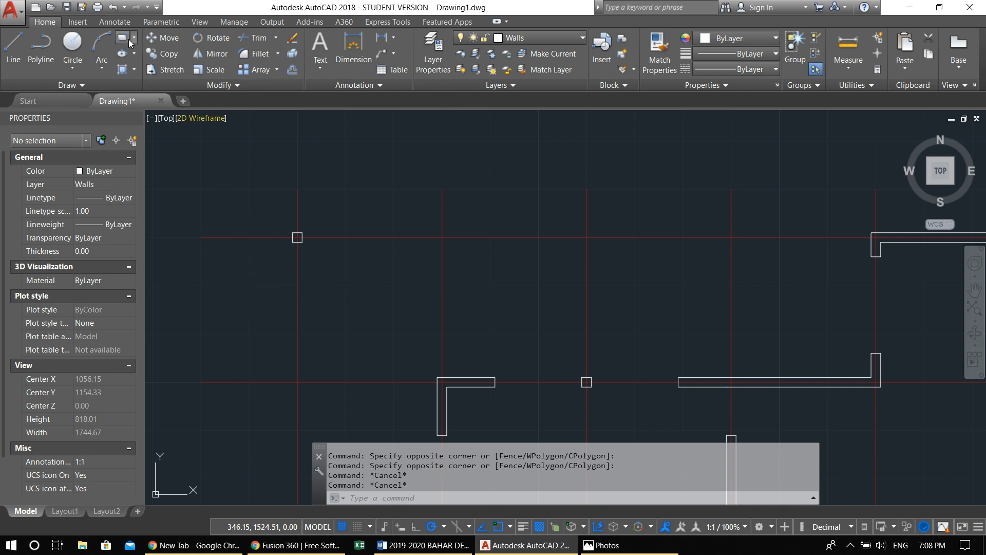
Draw a 20 by 20 unit square column with the Rectangle command in the empty area above the topmost horizontal axis
{"action": "type", "text": "rec"}
{"action": "key", "text": "Return"}
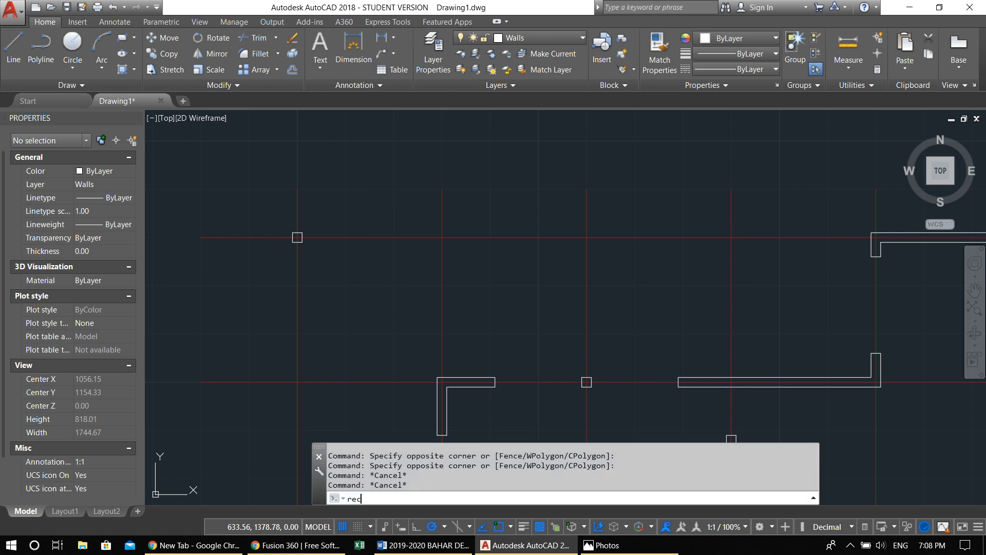
{"action": "left_click", "coordinate": [356, 189]}
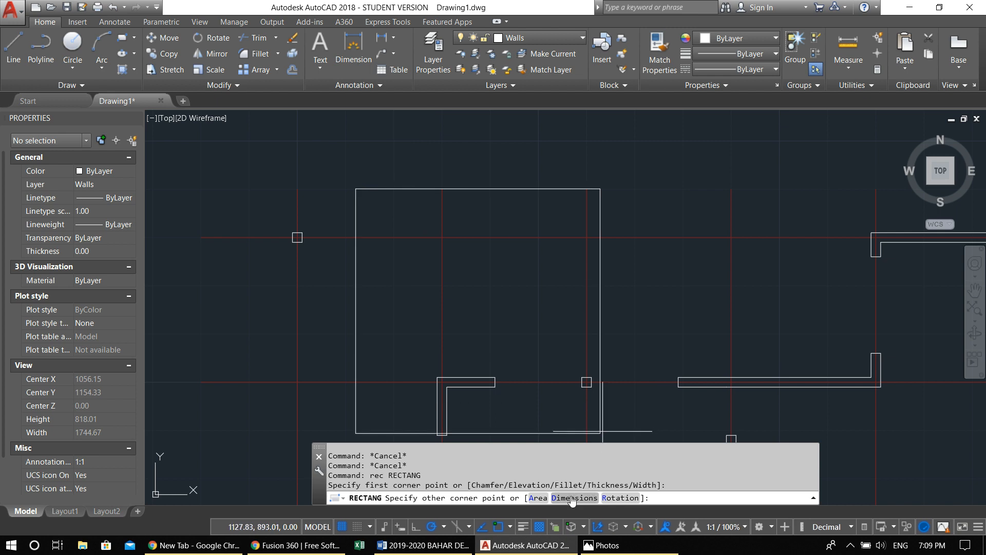
{"action": "type", "text": "d"}
{"action": "key", "text": "Return"}
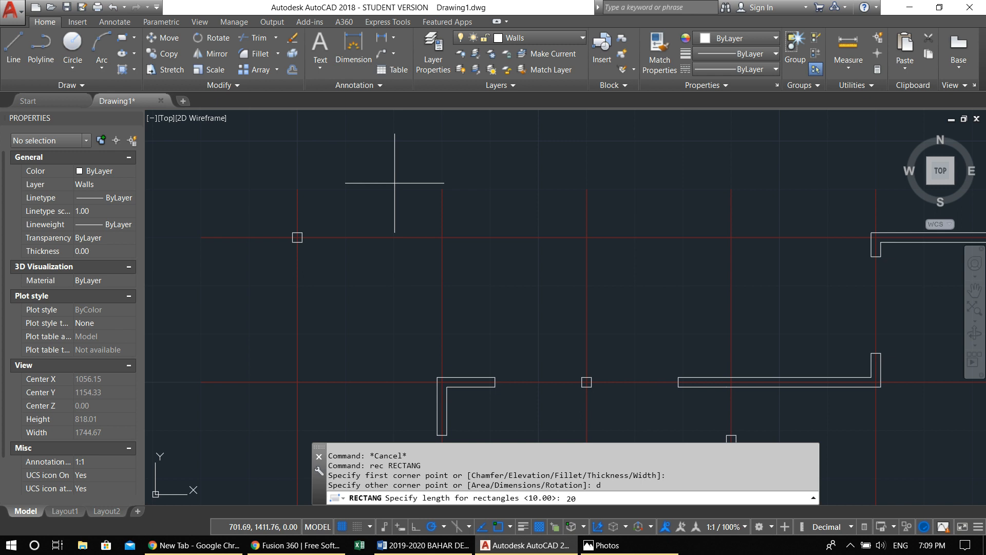
{"action": "key", "text": "Return"}
{"action": "type", "text": "20"}
{"action": "key", "text": "Return"}
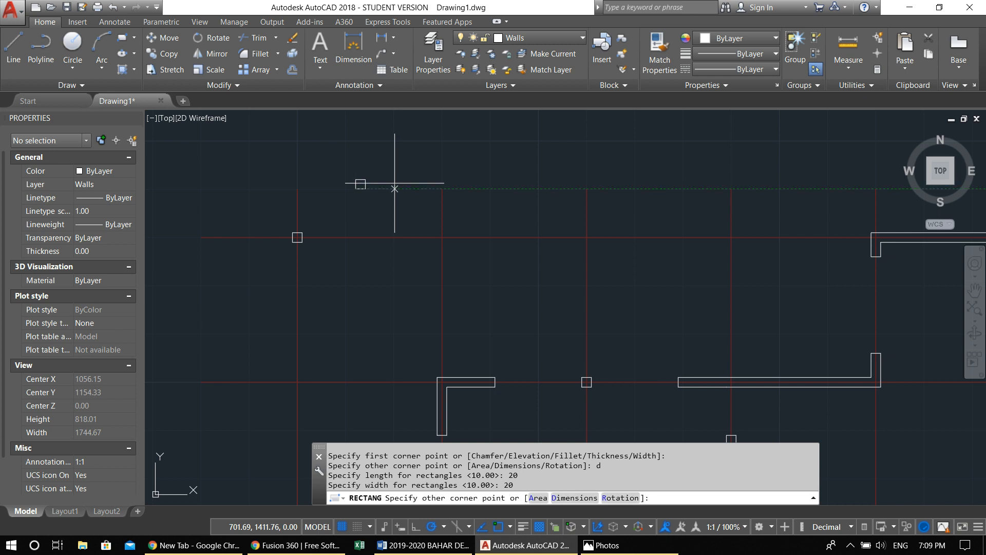
{"action": "left_click", "coordinate": [394, 187]}
{"action": "left_click", "coordinate": [397, 207]}
{"action": "left_click", "coordinate": [334, 155]}
{"action": "scroll", "coordinate": [357, 187], "scroll_direction": "up", "scroll_amount": 4}
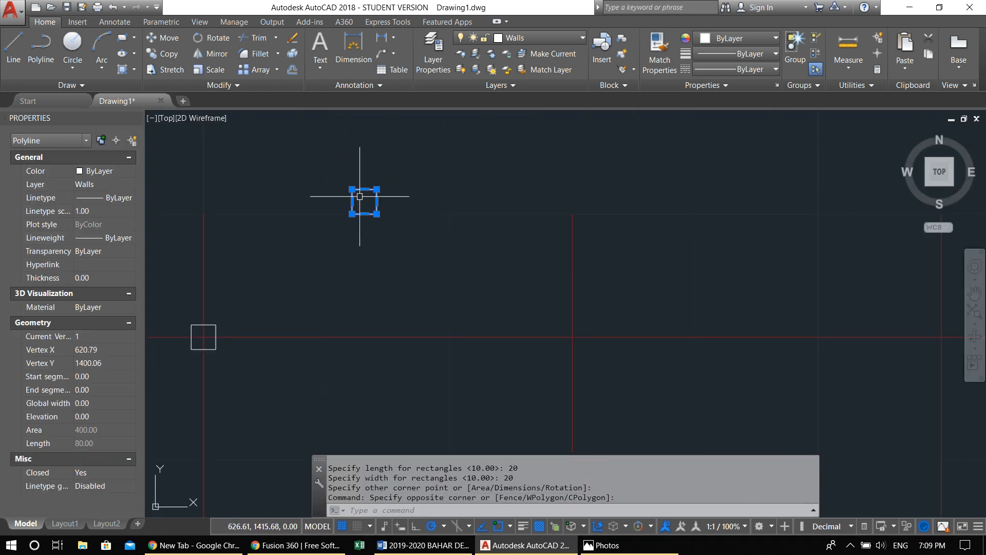
{"action": "middle_click_drag", "start_coordinate": [363, 221], "coordinate": [357, 221]}
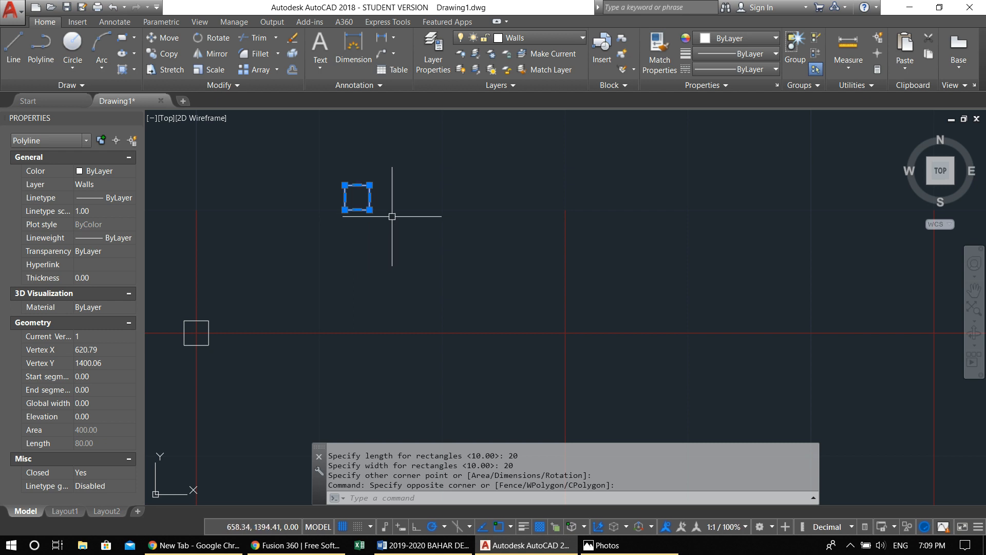
{"action": "type", "text": "m"}
{"action": "key", "text": "Return"}
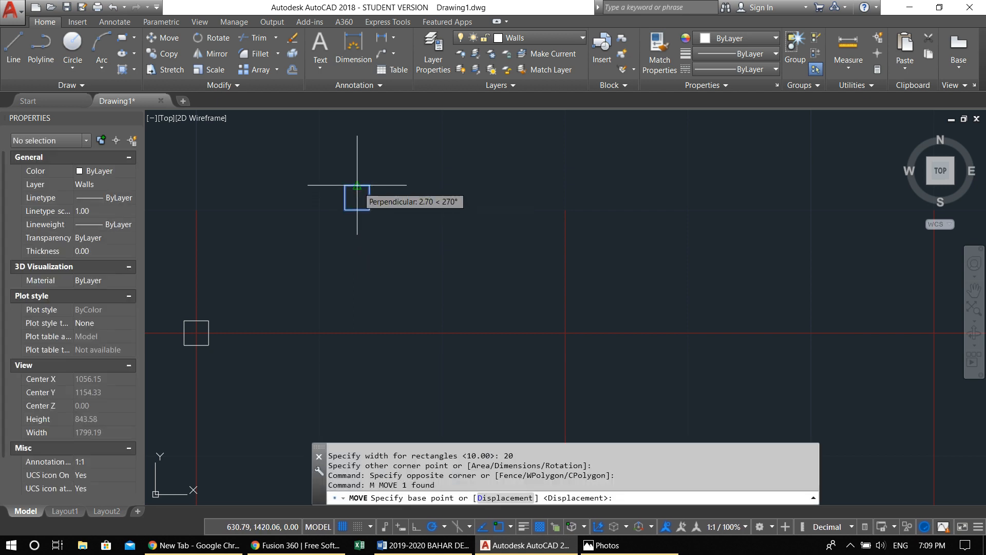
{"action": "scroll", "coordinate": [361, 195], "scroll_direction": "up", "scroll_amount": 3}
{"action": "key", "text": "Escape"}
{"action": "key", "text": "Escape"}
Draw a horizontal and a vertical helper line through the side midpoints of the new square column to mark its centre
{"action": "middle_click_drag", "start_coordinate": [359, 211], "coordinate": [347, 215]}
{"action": "type", "text": "l"}
{"action": "key", "text": "Return"}
{"action": "left_click", "coordinate": [370, 207]}
{"action": "left_click", "coordinate": [307, 207]}
{"action": "key", "text": "Return"}
{"action": "key", "text": "Return"}
{"action": "key", "text": "Escape"}
{"action": "key", "text": "Return"}
{"action": "left_click", "coordinate": [337, 181]}
{"action": "left_click", "coordinate": [339, 245]}
{"action": "key", "text": "Return"}
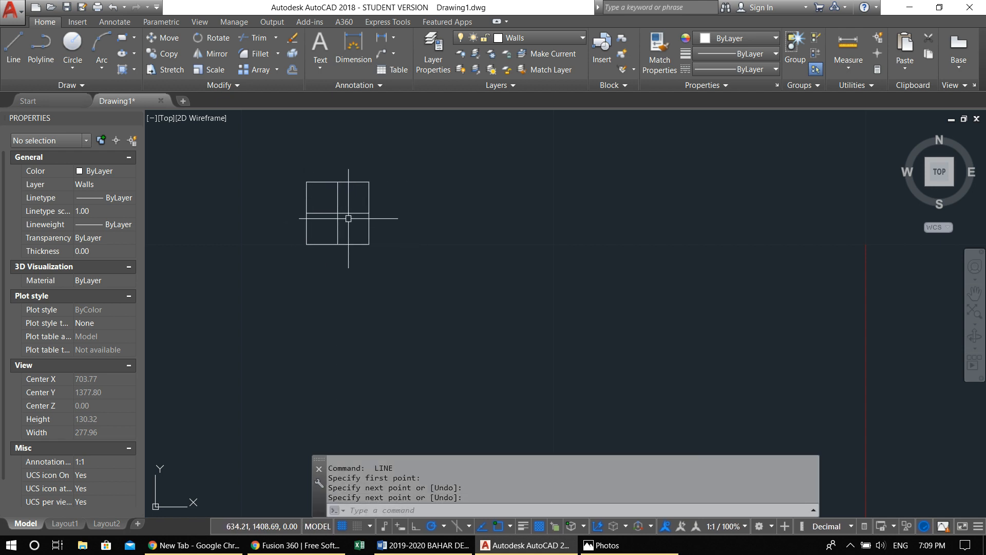
Move the square column with its helper lines by its centre onto the intersection of the second vertical axis and the topmost horizontal axis
{"action": "left_click", "coordinate": [401, 268]}
{"action": "left_click", "coordinate": [273, 161]}
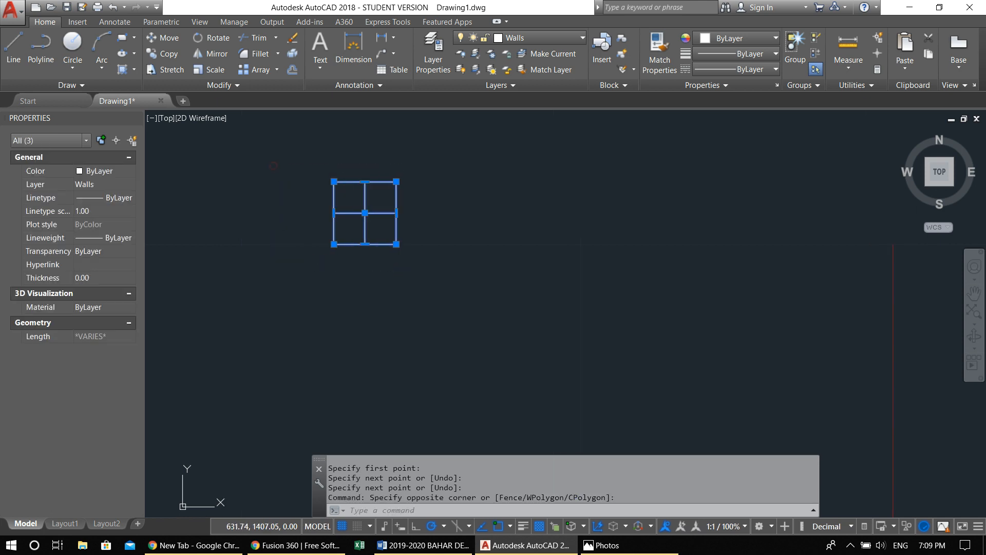
{"action": "type", "text": "m"}
{"action": "key", "text": "Return"}
{"action": "left_click", "coordinate": [366, 207]}
{"action": "scroll", "coordinate": [365, 207], "scroll_direction": "down", "scroll_amount": 5}
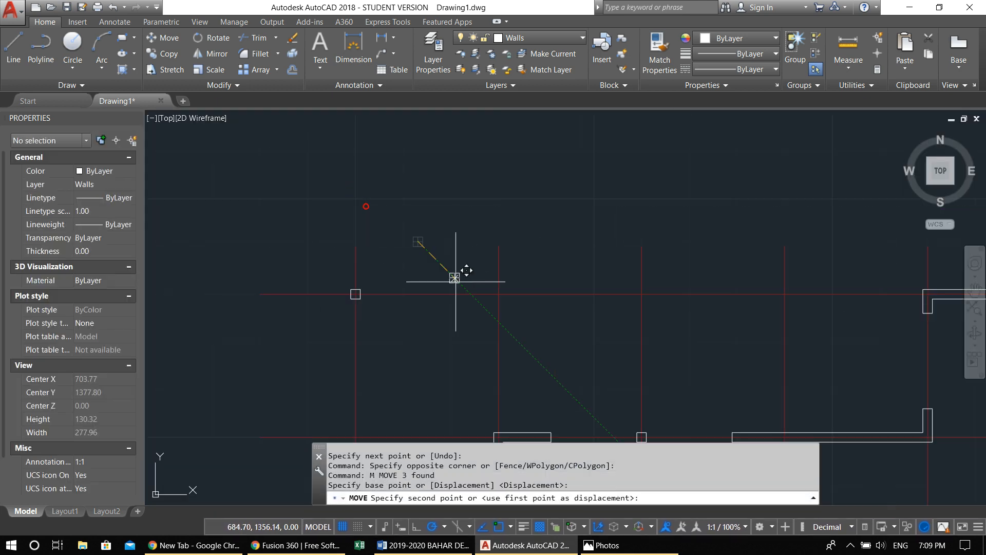
{"action": "left_click", "coordinate": [440, 190]}
{"action": "scroll", "coordinate": [440, 190], "scroll_direction": "up", "scroll_amount": 4}
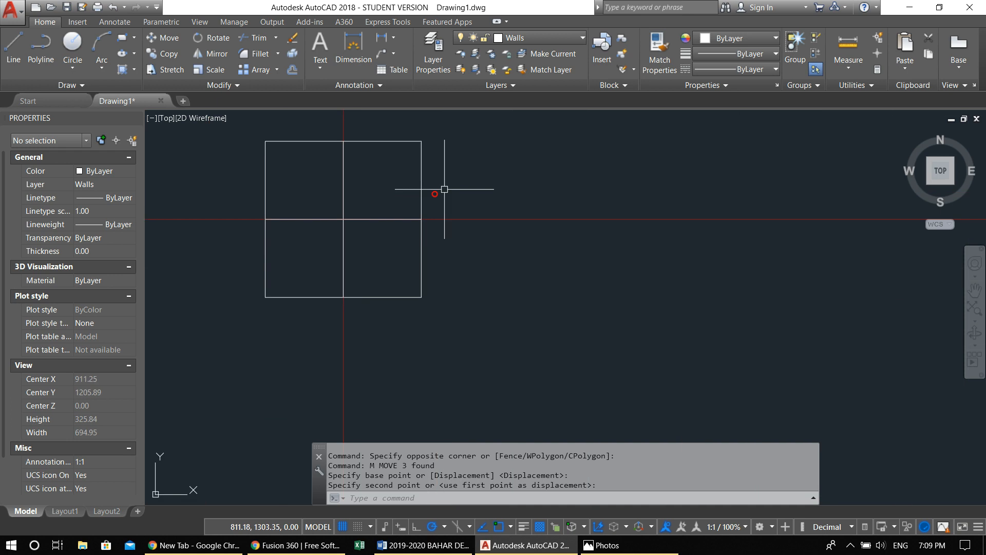
Erase the two helper lines inside the square column
{"action": "left_click", "coordinate": [358, 227]}
{"action": "left_click", "coordinate": [344, 194]}
{"action": "type", "text": "e"}
{"action": "key", "text": "Return"}
{"action": "scroll", "coordinate": [345, 194], "scroll_direction": "down", "scroll_amount": 3}
{"action": "middle_click_drag", "start_coordinate": [346, 187], "coordinate": [467, 211]}
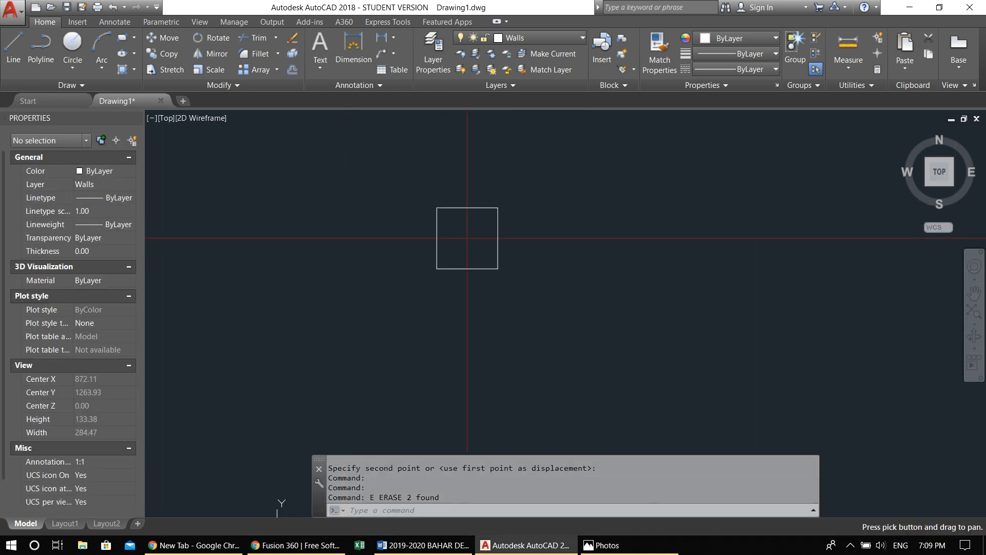
Copy the square column by its centre onto the topmost horizontal axis at the third and fourth vertical axes
{"action": "scroll", "coordinate": [440, 233], "scroll_direction": "down", "scroll_amount": 6}
{"action": "left_click", "coordinate": [419, 220]}
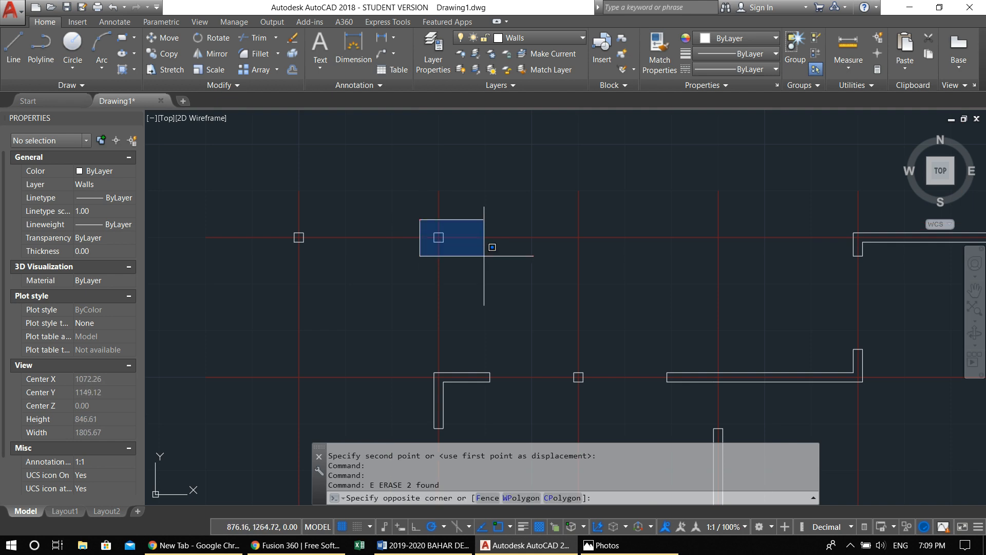
{"action": "left_click", "coordinate": [478, 267]}
{"action": "type", "text": "co"}
{"action": "key", "text": "Return"}
{"action": "scroll", "coordinate": [418, 245], "scroll_direction": "up", "scroll_amount": 3}
{"action": "scroll", "coordinate": [425, 239], "scroll_direction": "up", "scroll_amount": 2}
{"action": "left_click", "coordinate": [429, 237]}
{"action": "scroll", "coordinate": [568, 273], "scroll_direction": "down", "scroll_amount": 4}
{"action": "scroll", "coordinate": [552, 236], "scroll_direction": "up", "scroll_amount": 5}
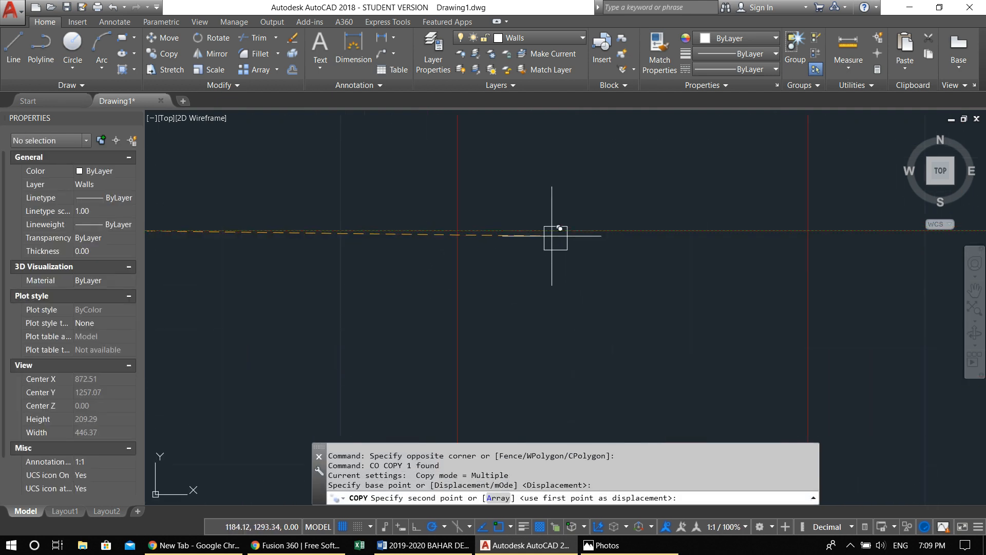
{"action": "left_click", "coordinate": [457, 231]}
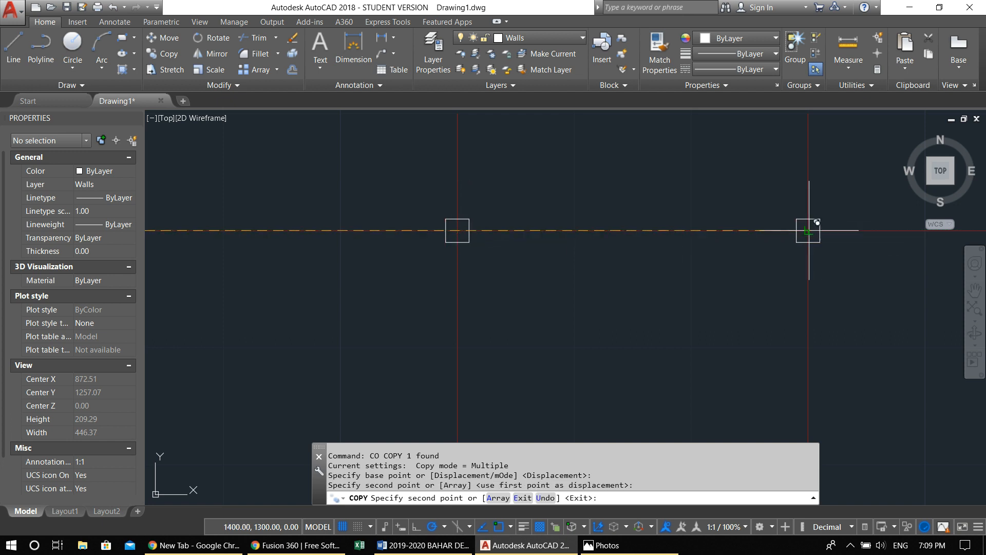
{"action": "left_click", "coordinate": [808, 231]}
Place further column copies on the leftmost vertical axis at the second, third and fourth horizontal axes, and end the copying
{"action": "scroll", "coordinate": [789, 243], "scroll_direction": "down", "scroll_amount": 4}
{"action": "middle_click_drag", "start_coordinate": [753, 258], "coordinate": [594, 196]}
{"action": "scroll", "coordinate": [594, 198], "scroll_direction": "down", "scroll_amount": 4}
{"action": "scroll", "coordinate": [414, 253], "scroll_direction": "up", "scroll_amount": 4}
{"action": "left_click", "coordinate": [500, 226]}
{"action": "middle_click_drag", "start_coordinate": [541, 395], "coordinate": [501, 221]}
{"action": "left_click", "coordinate": [460, 280]}
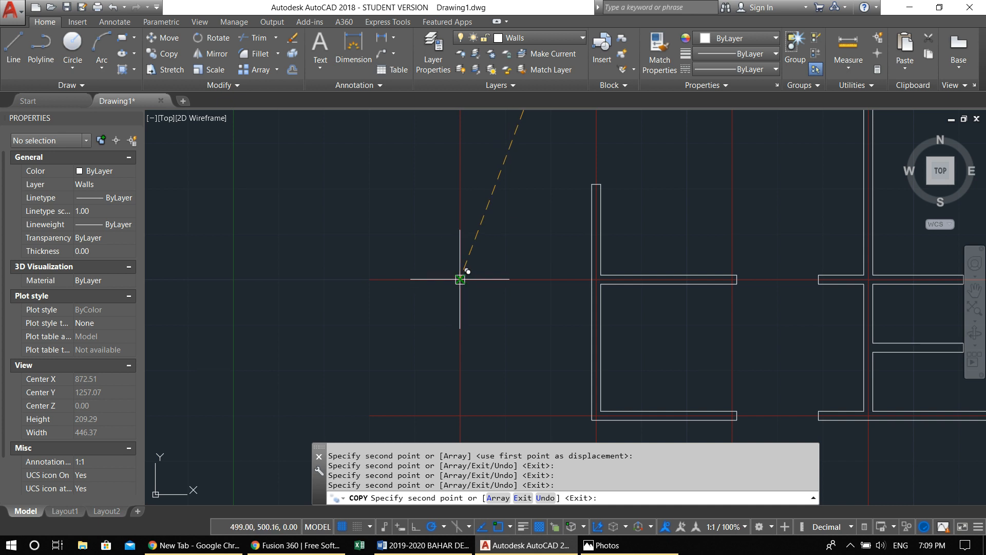
{"action": "left_click", "coordinate": [460, 415]}
{"action": "scroll", "coordinate": [480, 362], "scroll_direction": "down", "scroll_amount": 2}
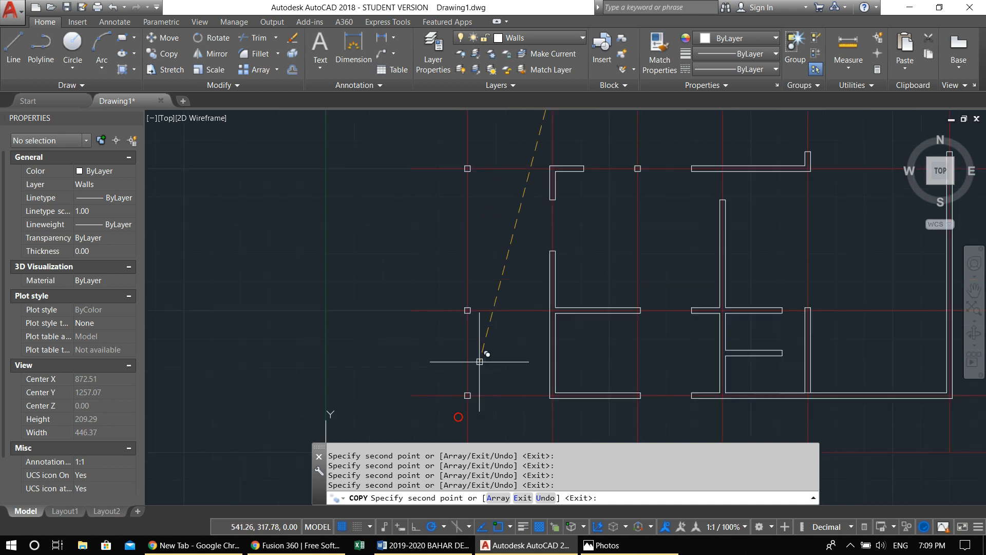
{"action": "scroll", "coordinate": [480, 361], "scroll_direction": "down", "scroll_amount": 2}
{"action": "scroll", "coordinate": [565, 359], "scroll_direction": "up", "scroll_amount": 1}
{"action": "key", "text": "Escape"}
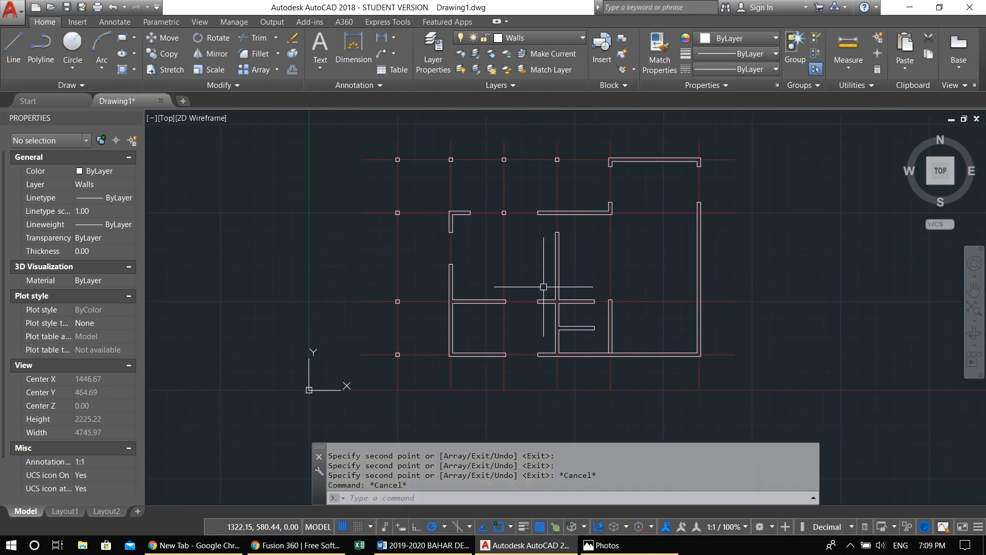
{"action": "key", "text": "Escape"}
{"action": "middle_click", "coordinate": [313, 243]}
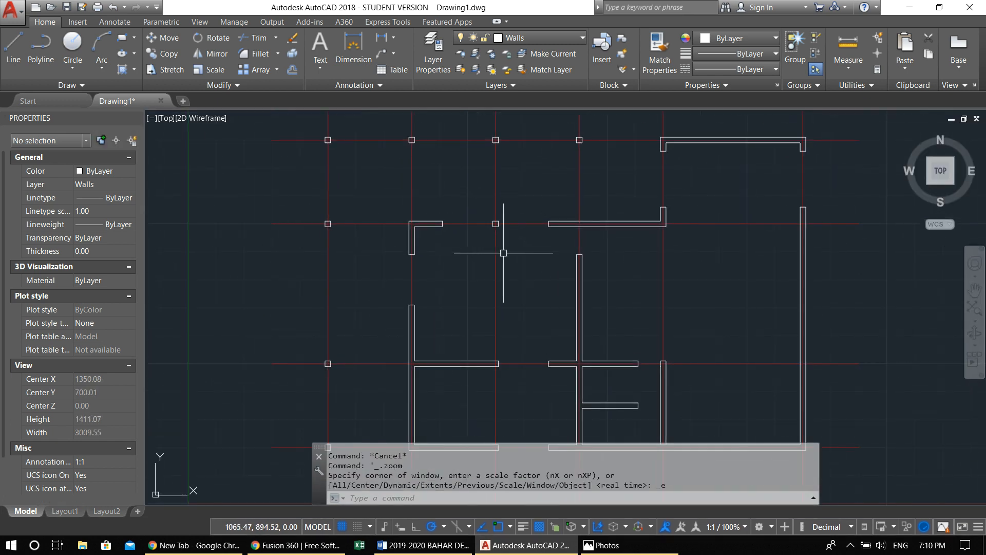
Trim the overlapping line segments where the rightmost interior partition meets the bottom exterior wall
{"action": "scroll", "coordinate": [904, 360], "scroll_direction": "down", "scroll_amount": 1}
{"action": "middle_click_drag", "start_coordinate": [903, 362], "coordinate": [748, 342]}
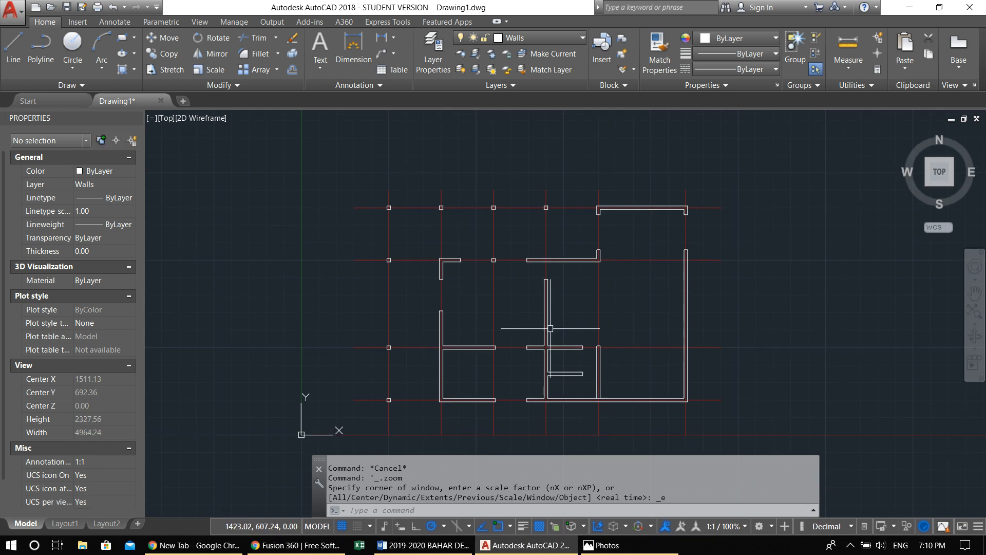
{"action": "scroll", "coordinate": [593, 392], "scroll_direction": "up", "scroll_amount": 5}
{"action": "type", "text": "tr"}
{"action": "key", "text": "Return"}
{"action": "key", "text": "Return"}
{"action": "left_click", "coordinate": [575, 393]}
{"action": "left_click", "coordinate": [595, 393]}
{"action": "scroll", "coordinate": [580, 420], "scroll_direction": "down", "scroll_amount": 3}
{"action": "key", "text": "Escape"}
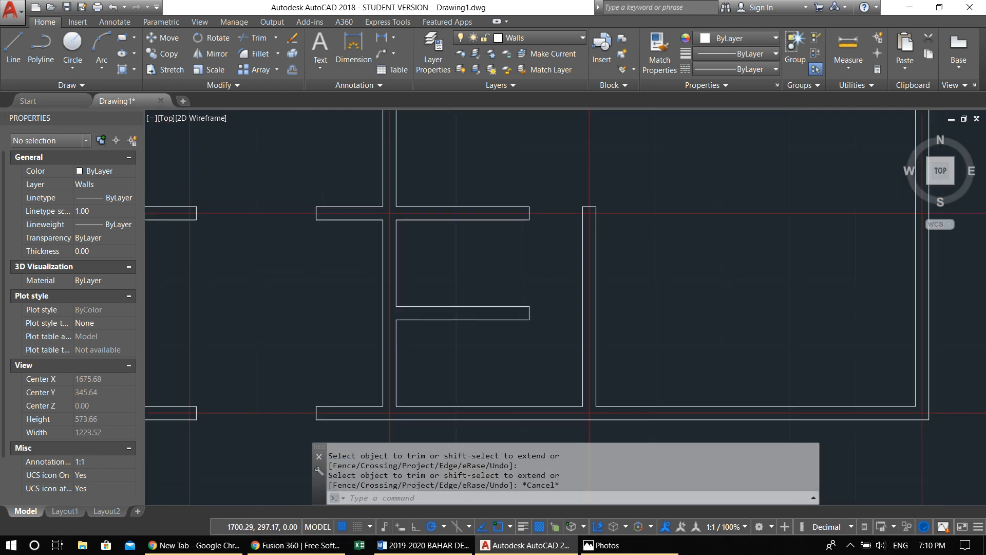
{"action": "middle_click", "coordinate": [587, 440]}
{"action": "middle_click", "coordinate": [587, 440]}
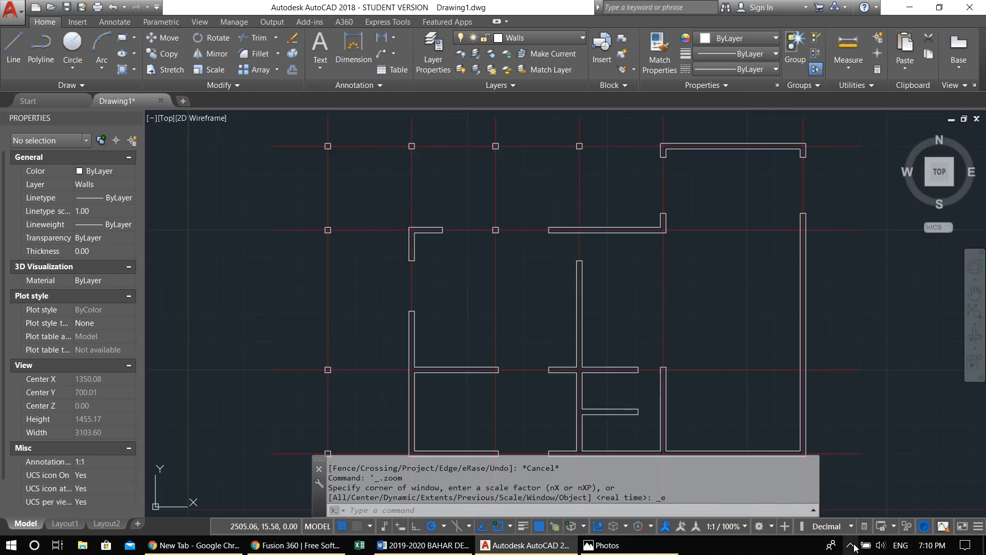
{"action": "left_click", "coordinate": [852, 547]}
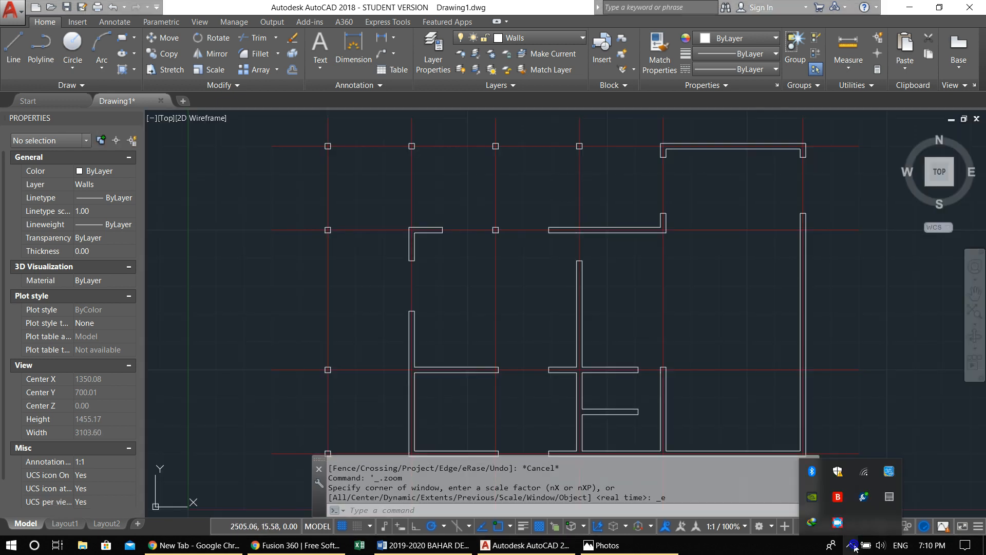